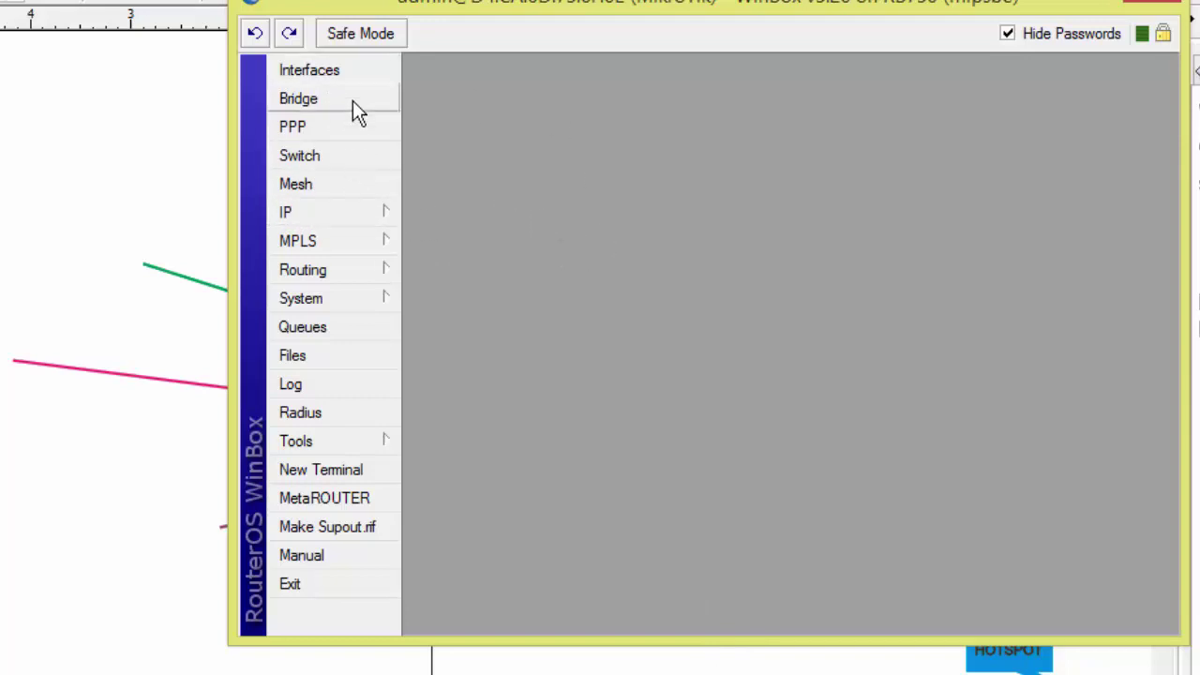
Open the router's interface list and view the settings of the ether1 interface
left_click(349, 72)
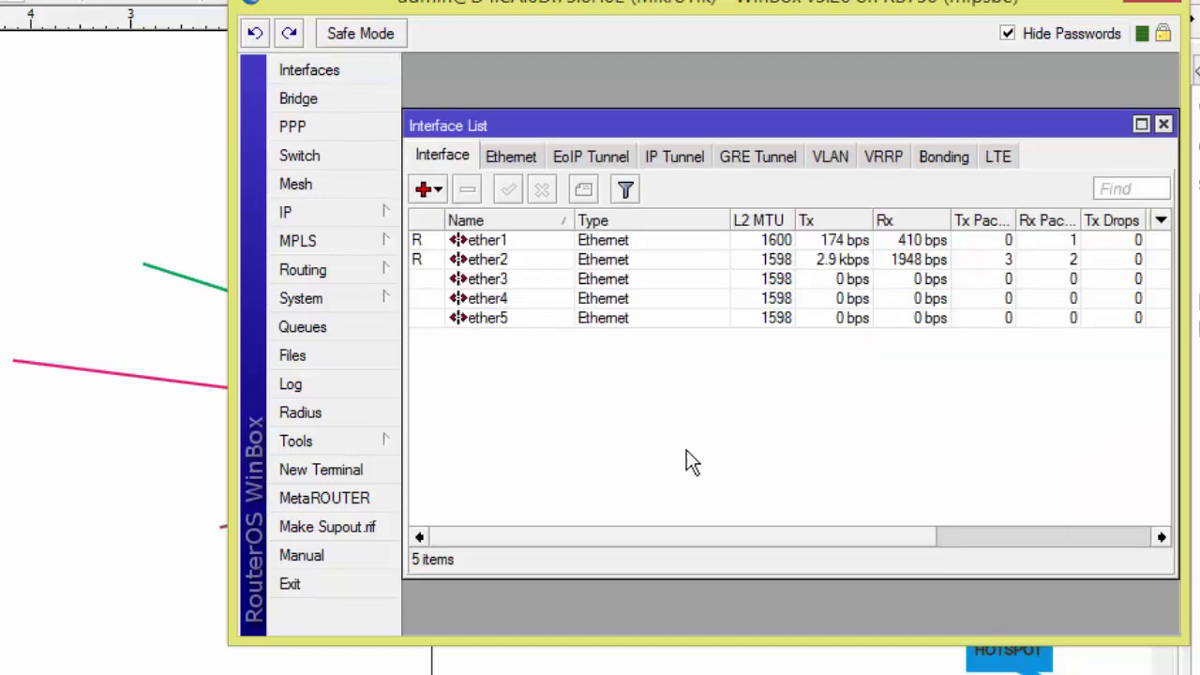
left_click(518, 238)
left_click(497, 266)
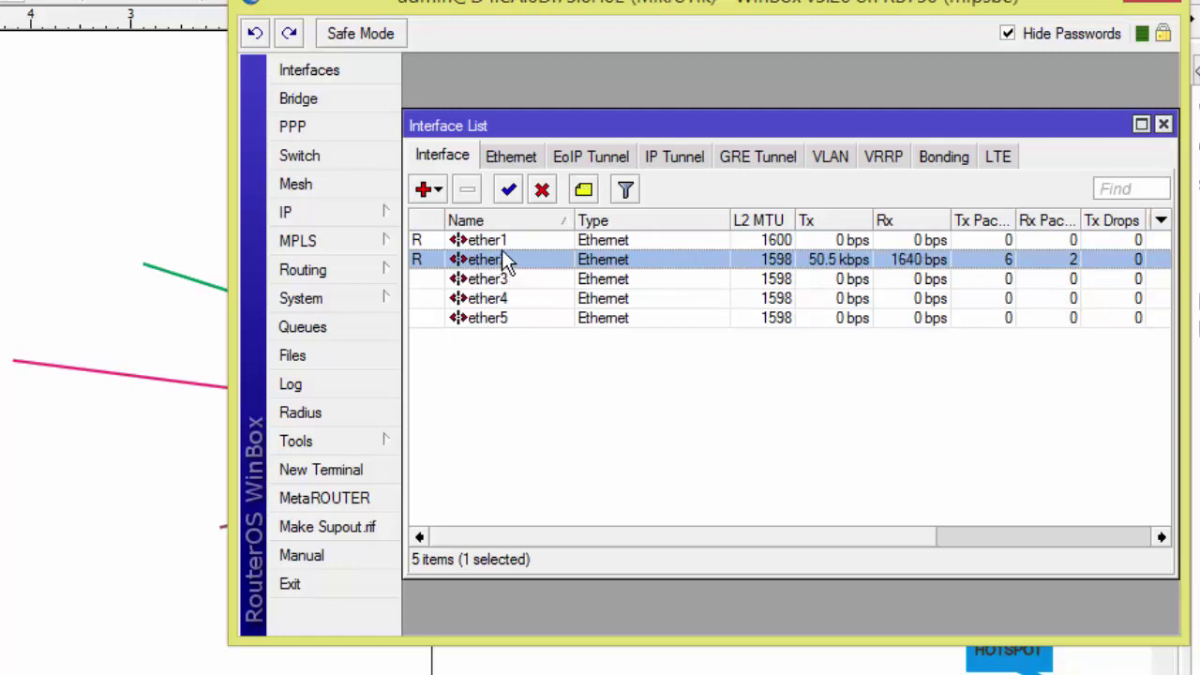
left_click(504, 248)
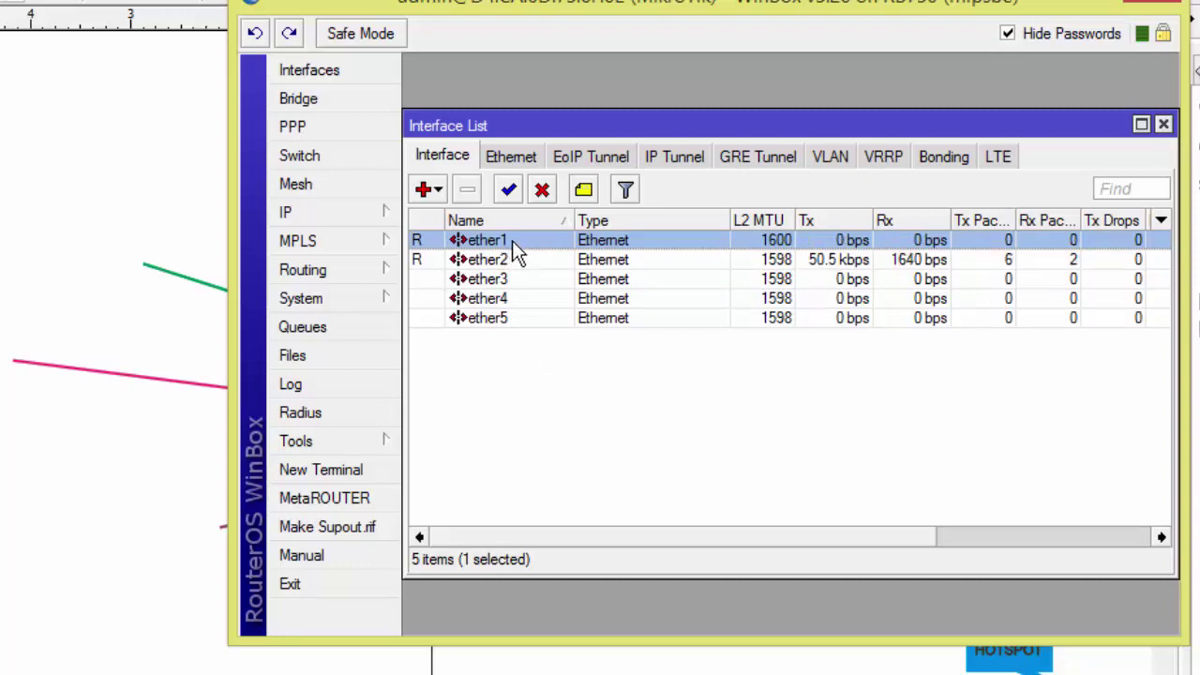
double_click(512, 241)
left_click(994, 137)
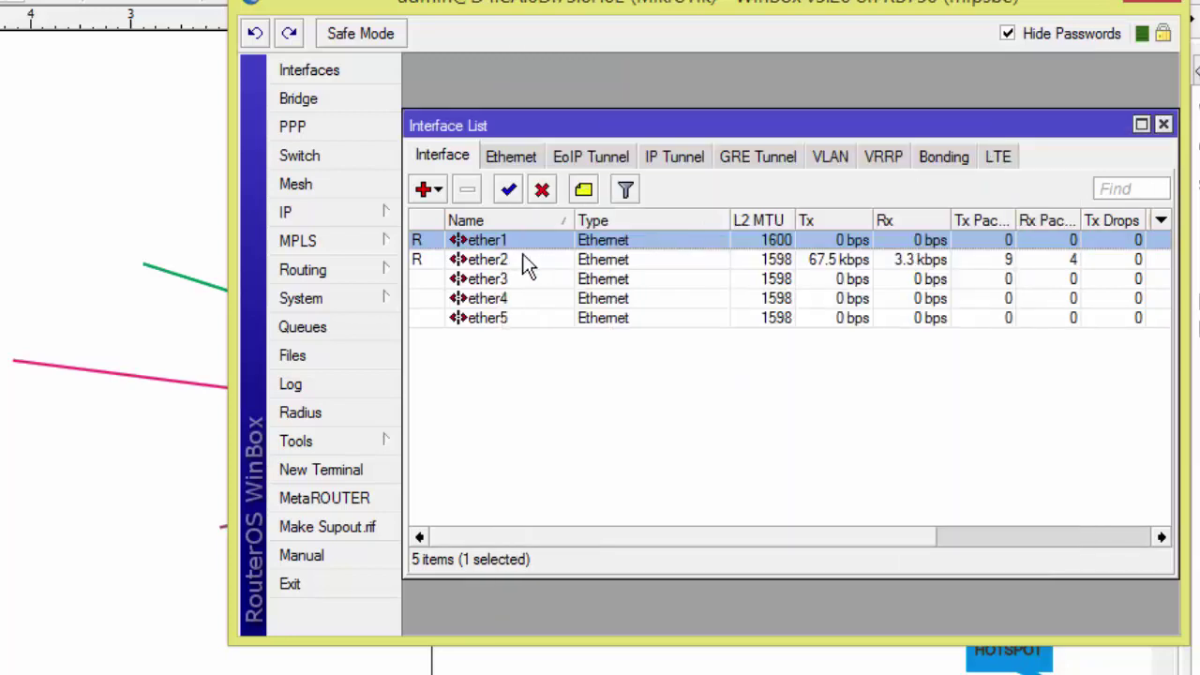
Rename the ether1 interface to ether1_Internet
double_click(518, 243)
left_click(731, 137)
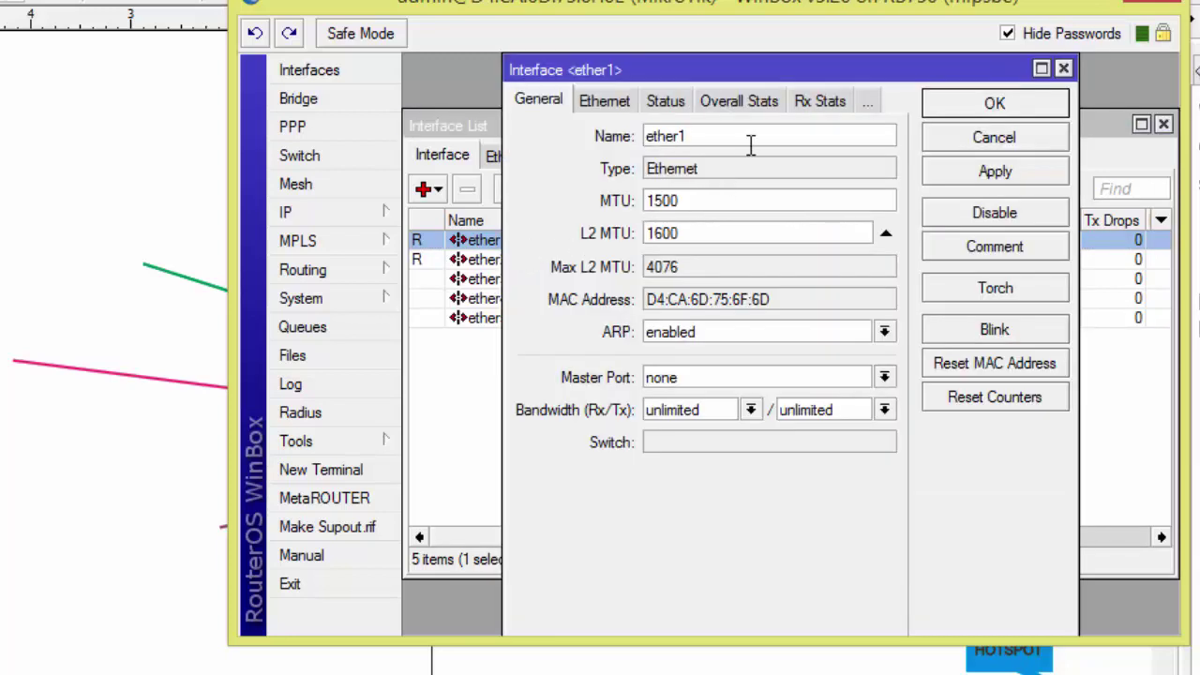
type("_")
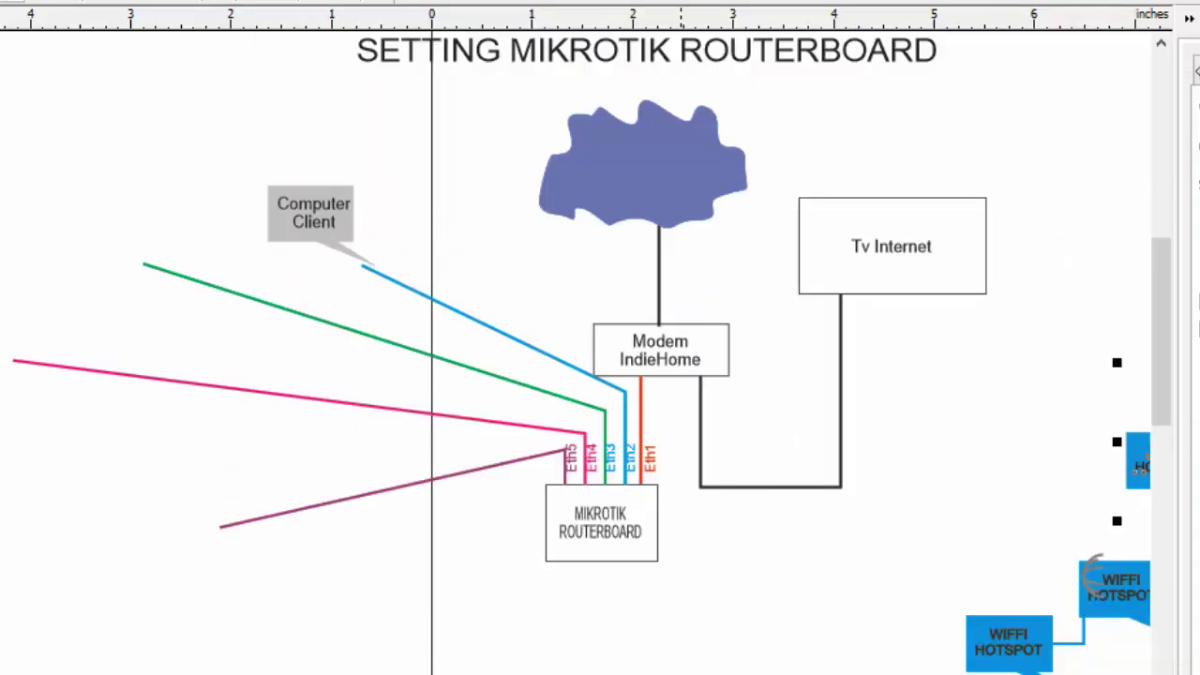
key("ctrl+F4")
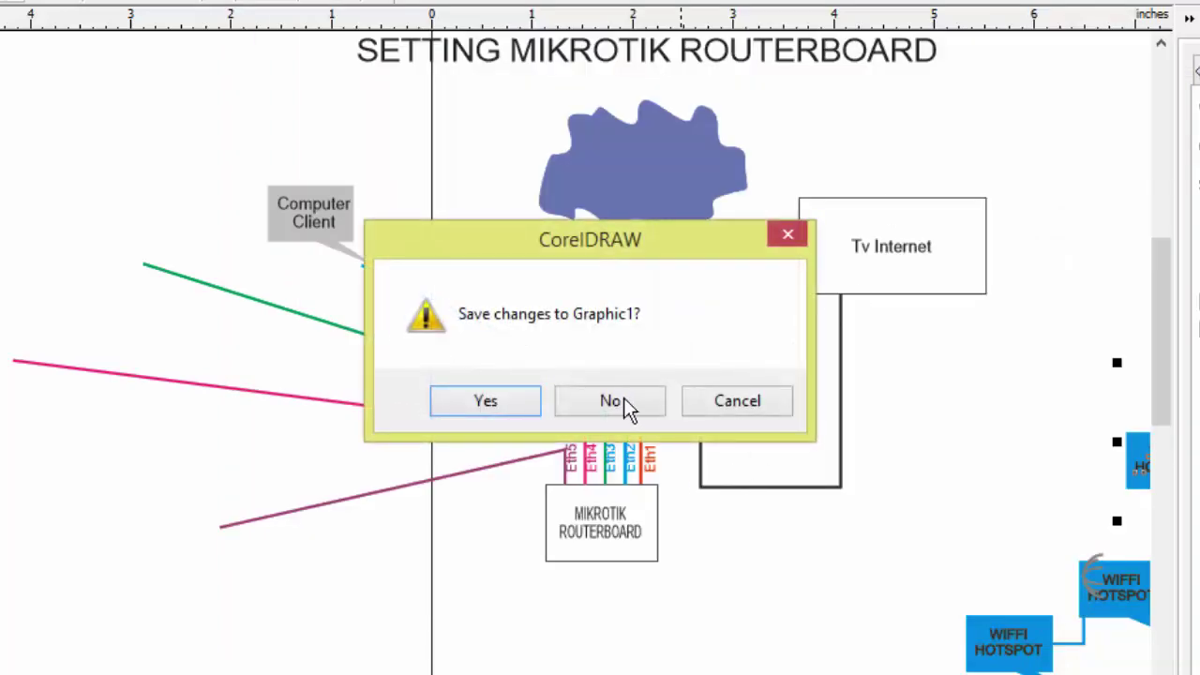
left_click(729, 410)
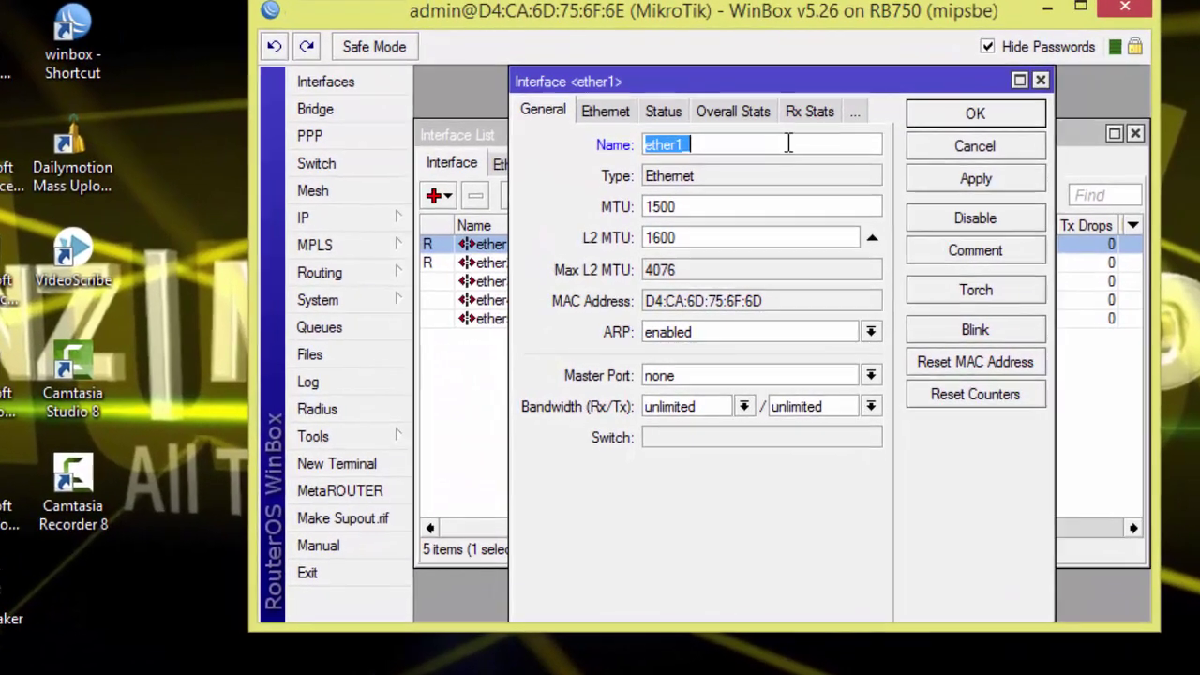
left_click(777, 156)
type("_l")
type("nternet")
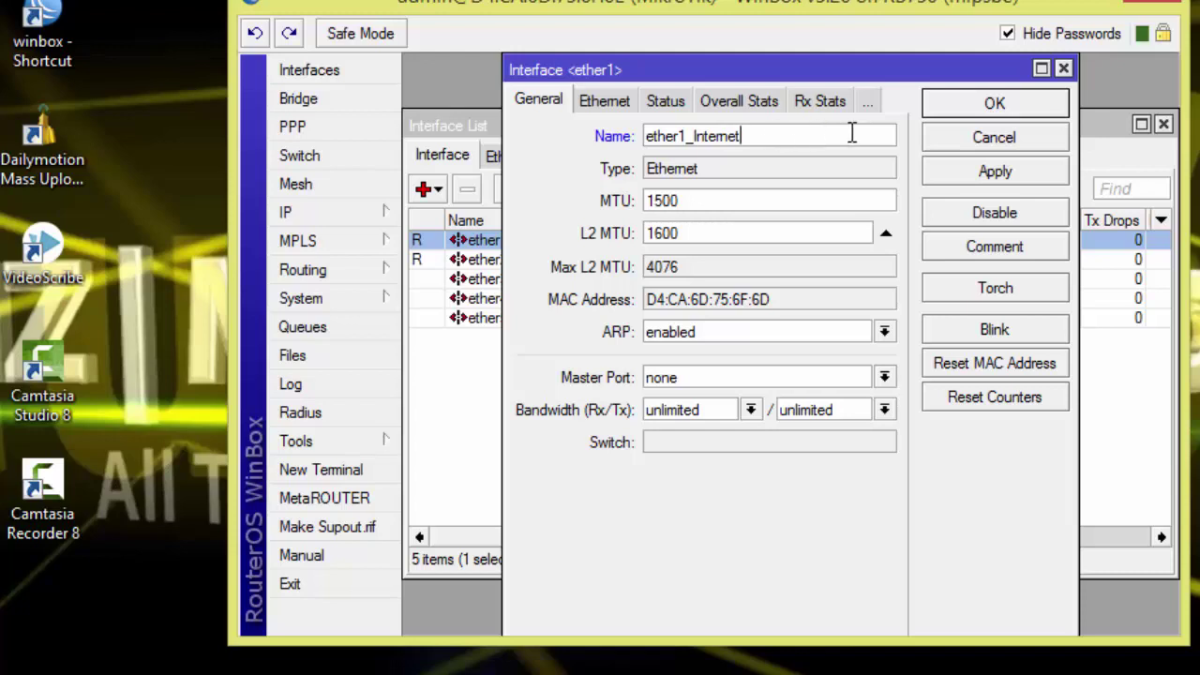
left_click(977, 114)
Rename the ether2 interface to ether2_Jar1
double_click(489, 261)
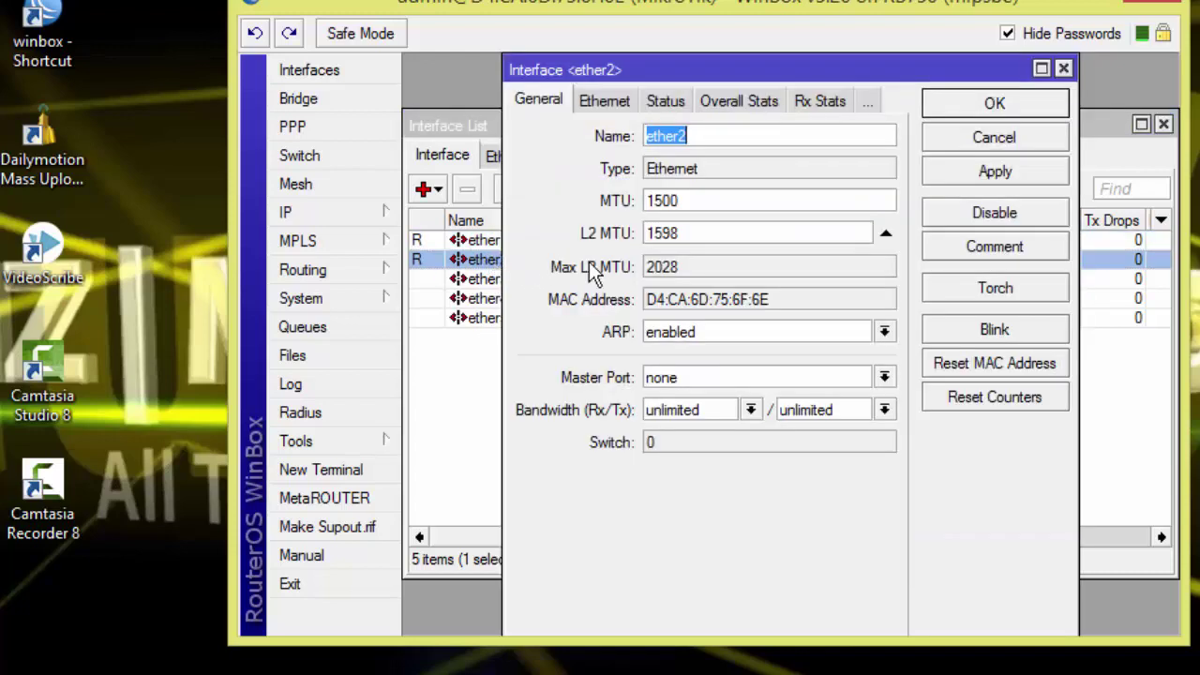
left_click(720, 169)
type("_")
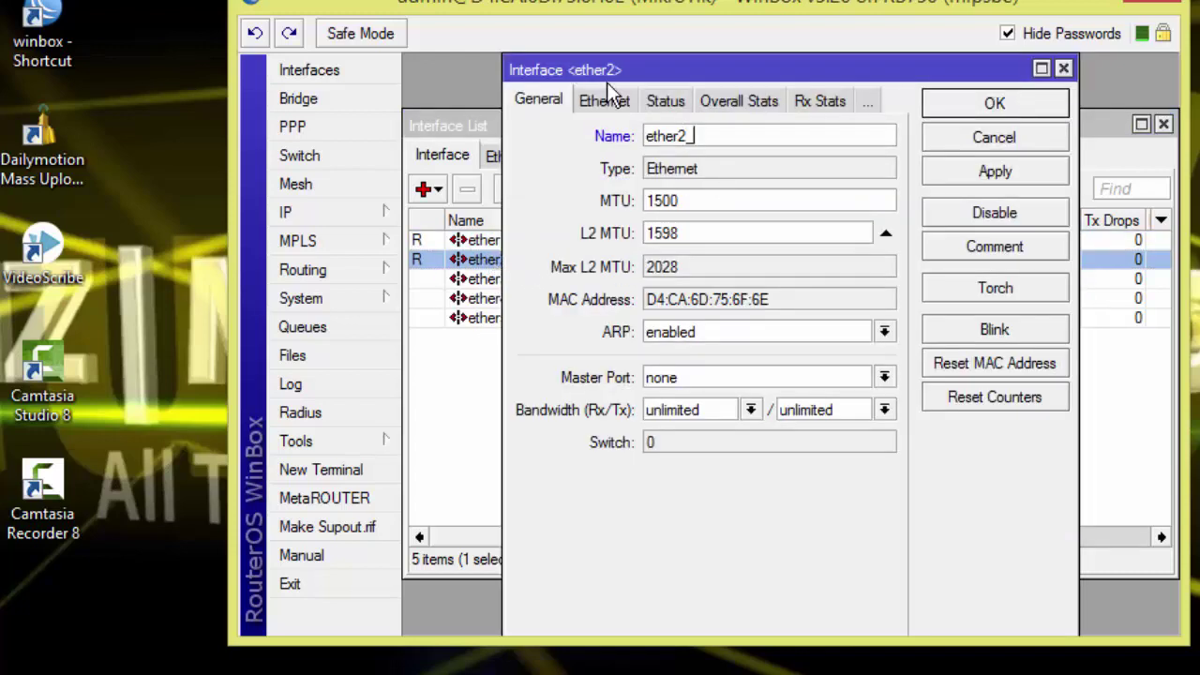
type("Jar1")
left_click_drag(721, 136, 697, 132)
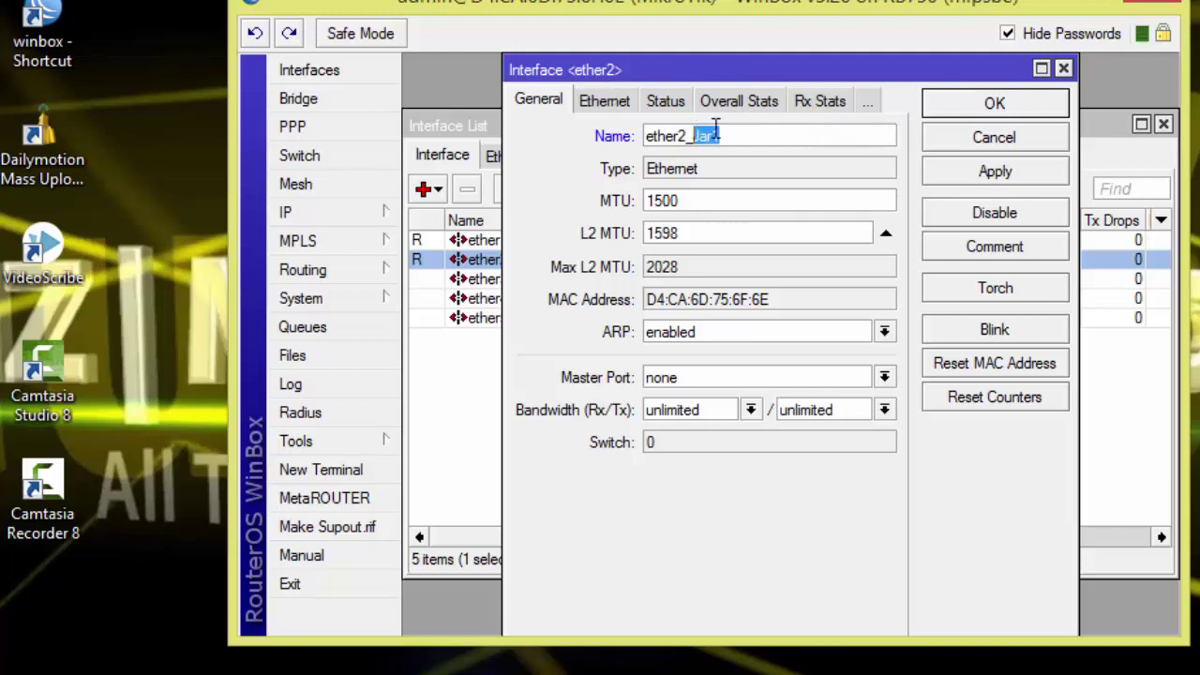
left_click(1014, 103)
double_click(563, 265)
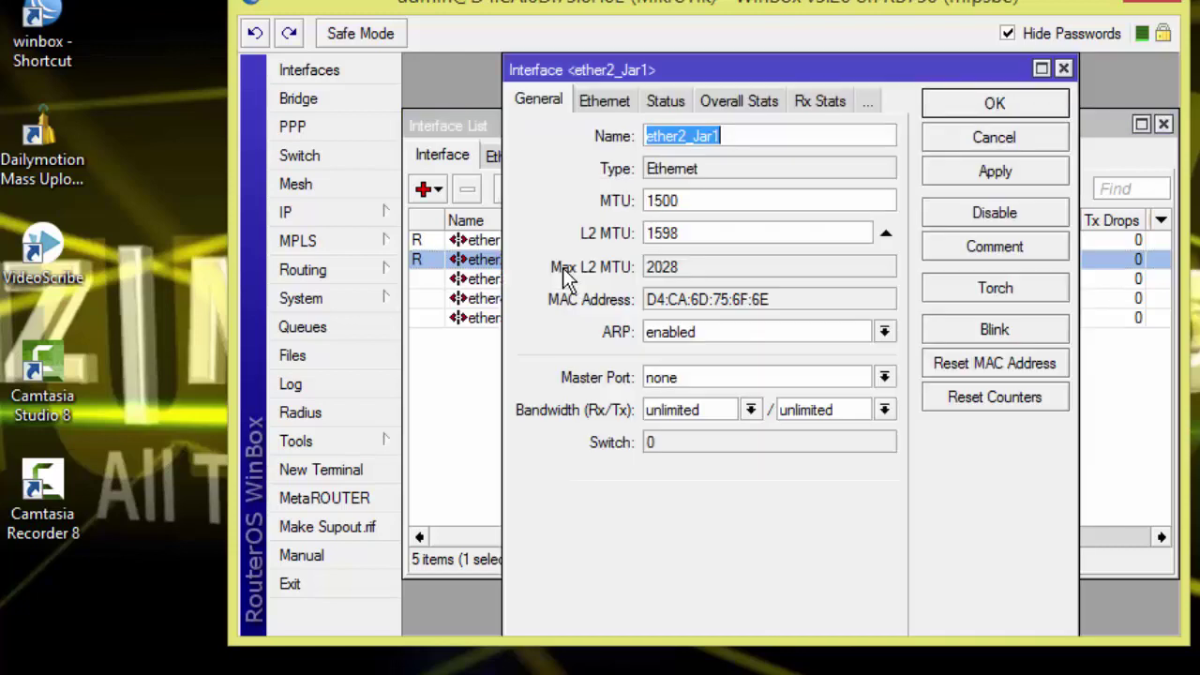
left_click(987, 102)
Rename the ether3 interface to ether3_Jar2
double_click(516, 281)
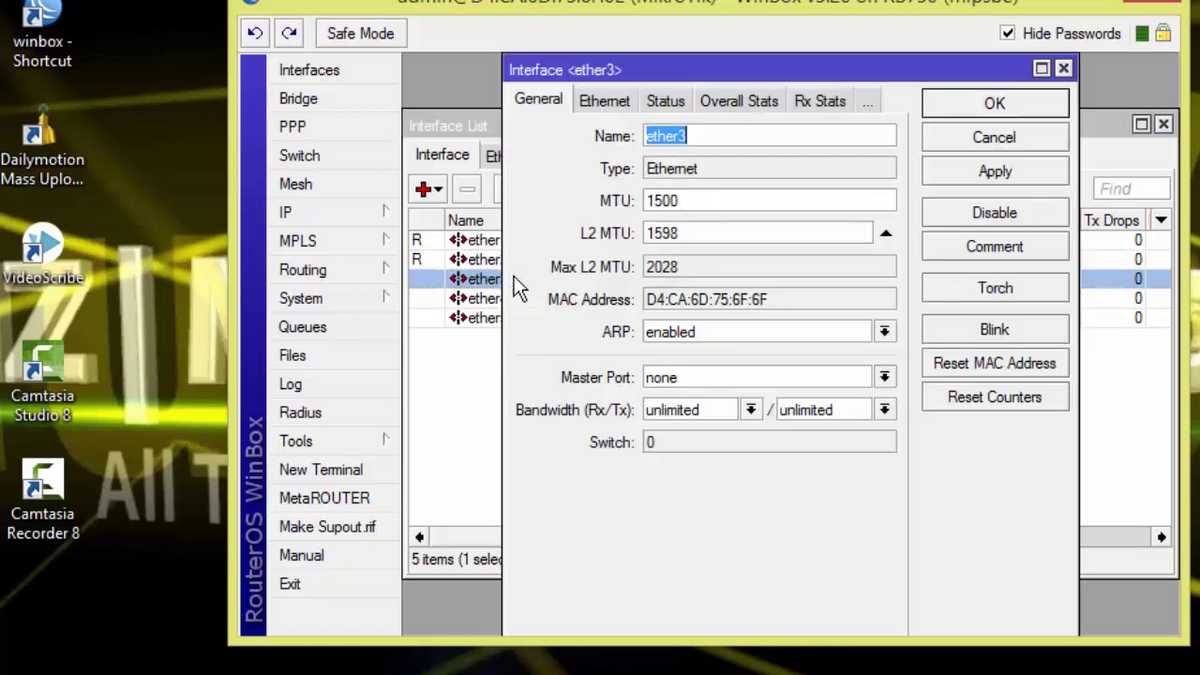
left_click(721, 134)
type("Jar1")
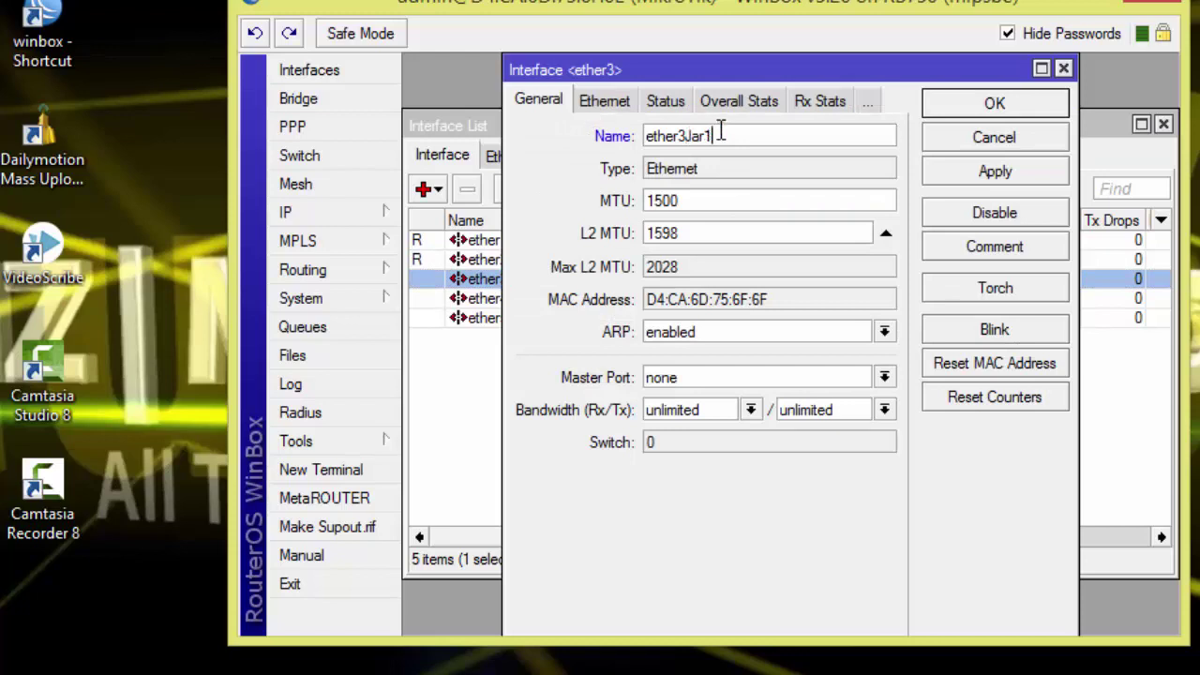
left_click_drag(727, 132, 687, 136)
left_click(691, 136)
type("_")
key("End")
key("BackSpace")
type("2")
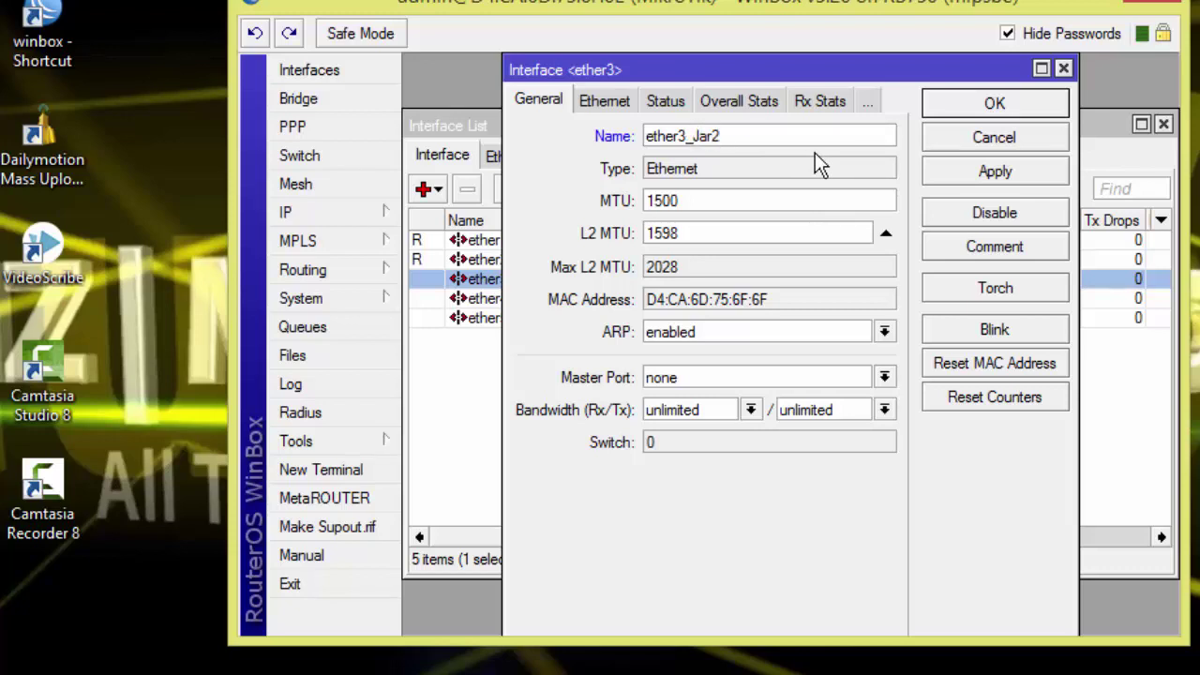
left_click_drag(772, 138, 685, 138)
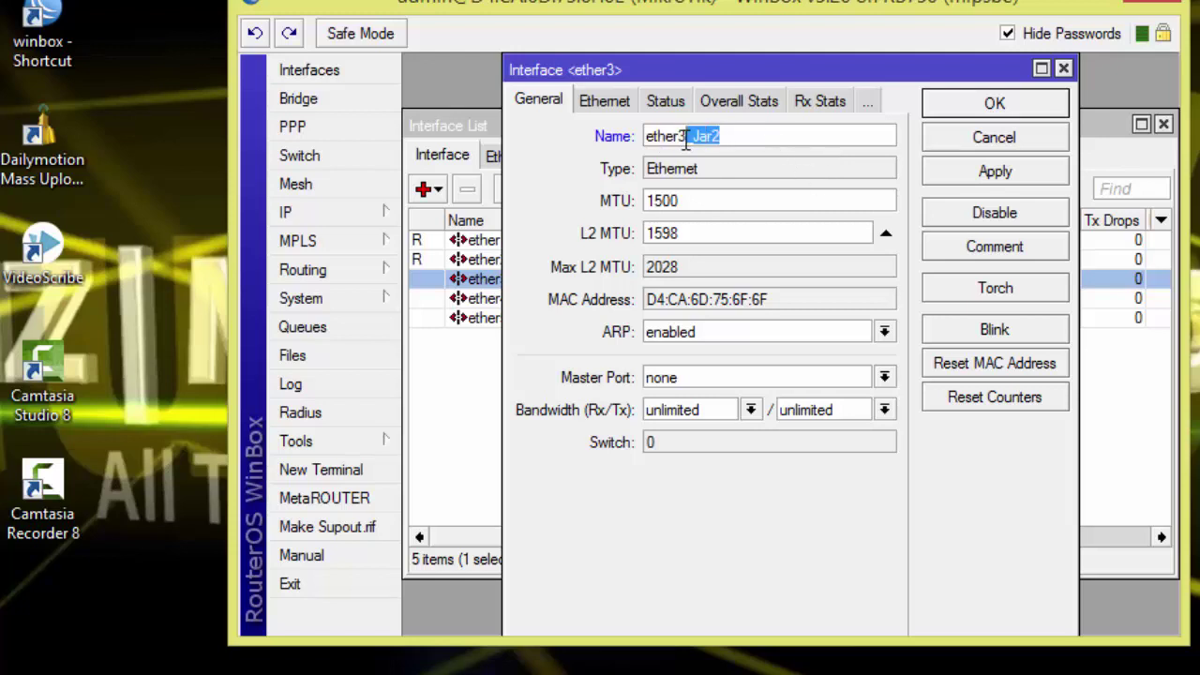
left_click(994, 104)
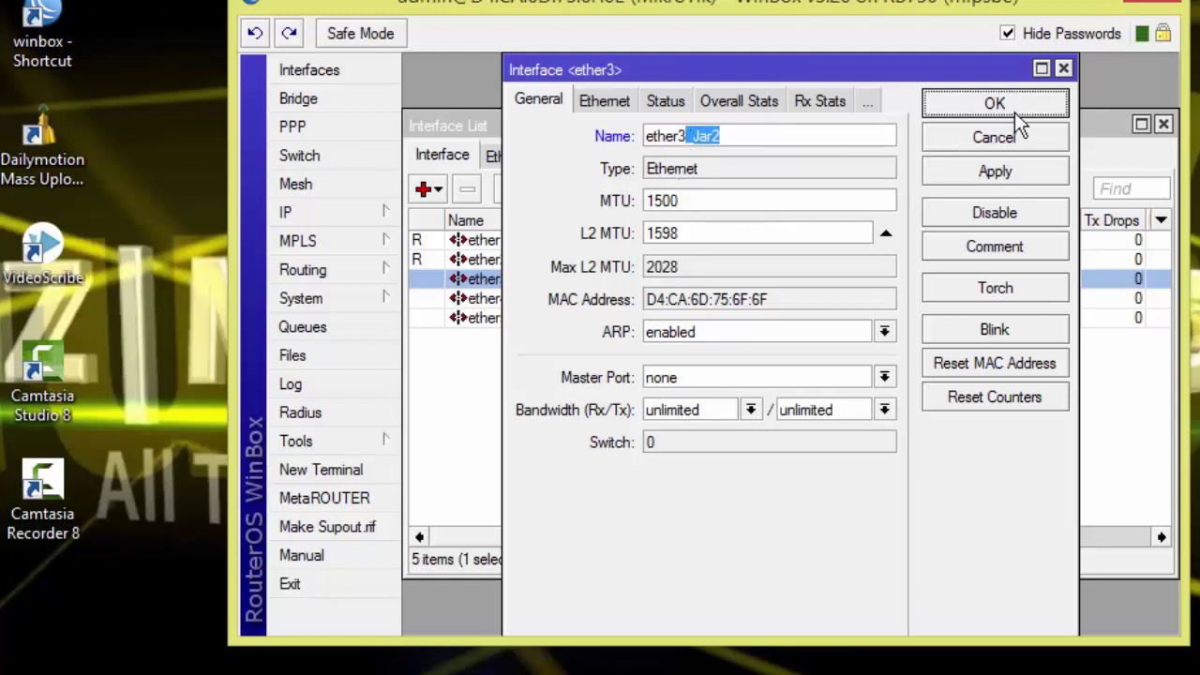
Rename the ether4 interface to ether4_Jar3
double_click(603, 298)
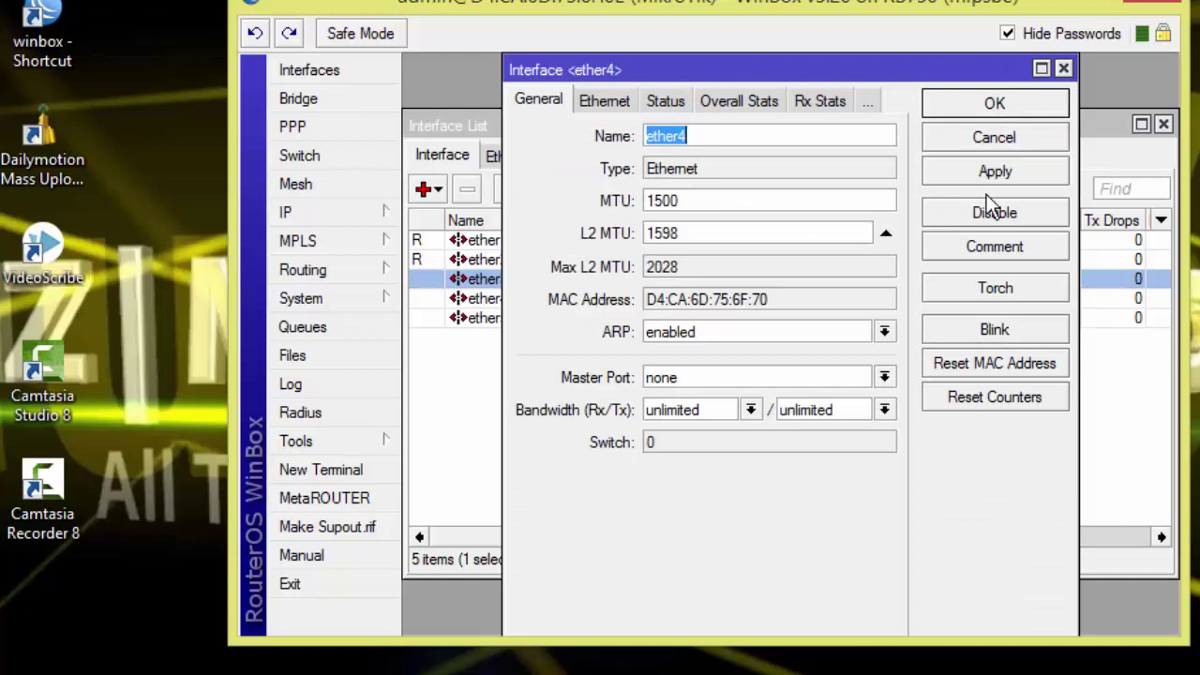
left_click(1022, 110)
double_click(541, 297)
left_click(772, 136)
type("_Jar2")
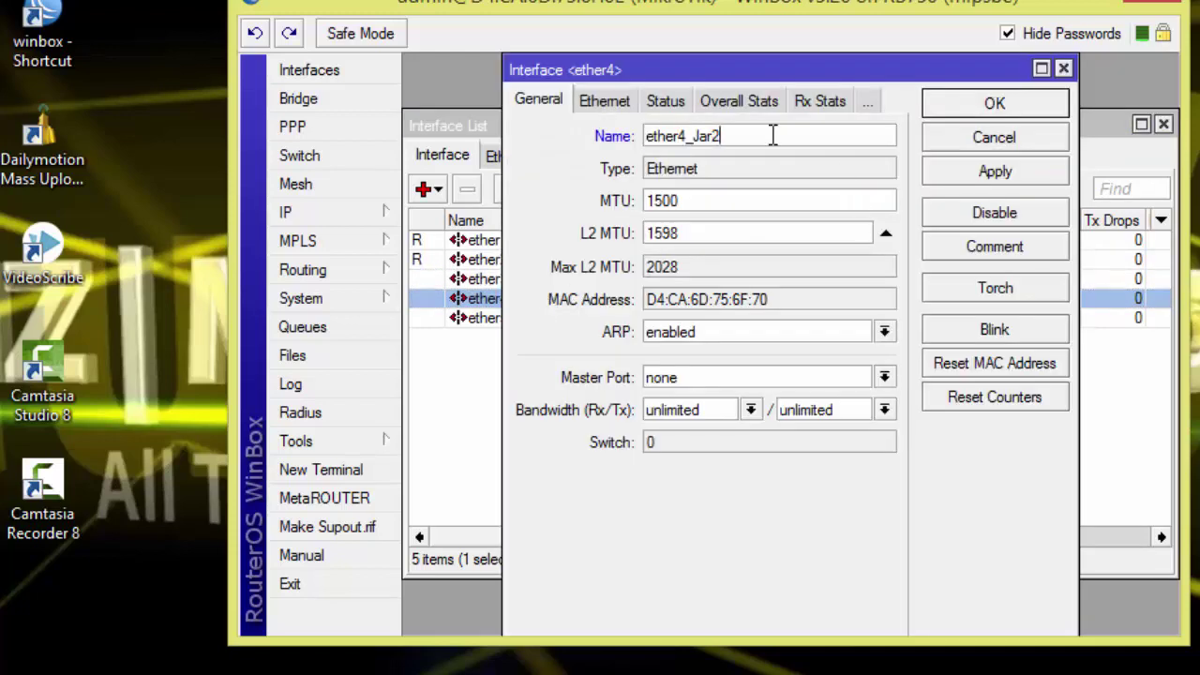
key("BackSpace")
type("3")
left_click(973, 114)
Rename the ether5 interface to ether5_Jar4 and close the interface list
double_click(553, 319)
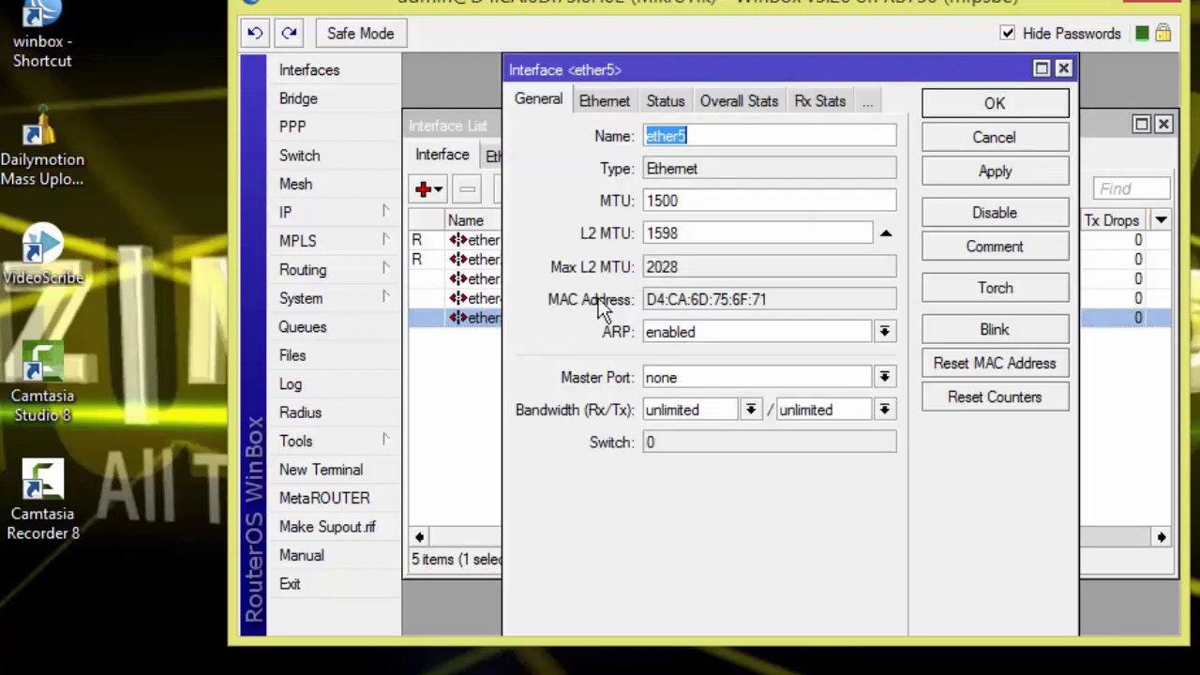
left_click(726, 138)
type("_Jar2")
key("BackSpace")
type("4")
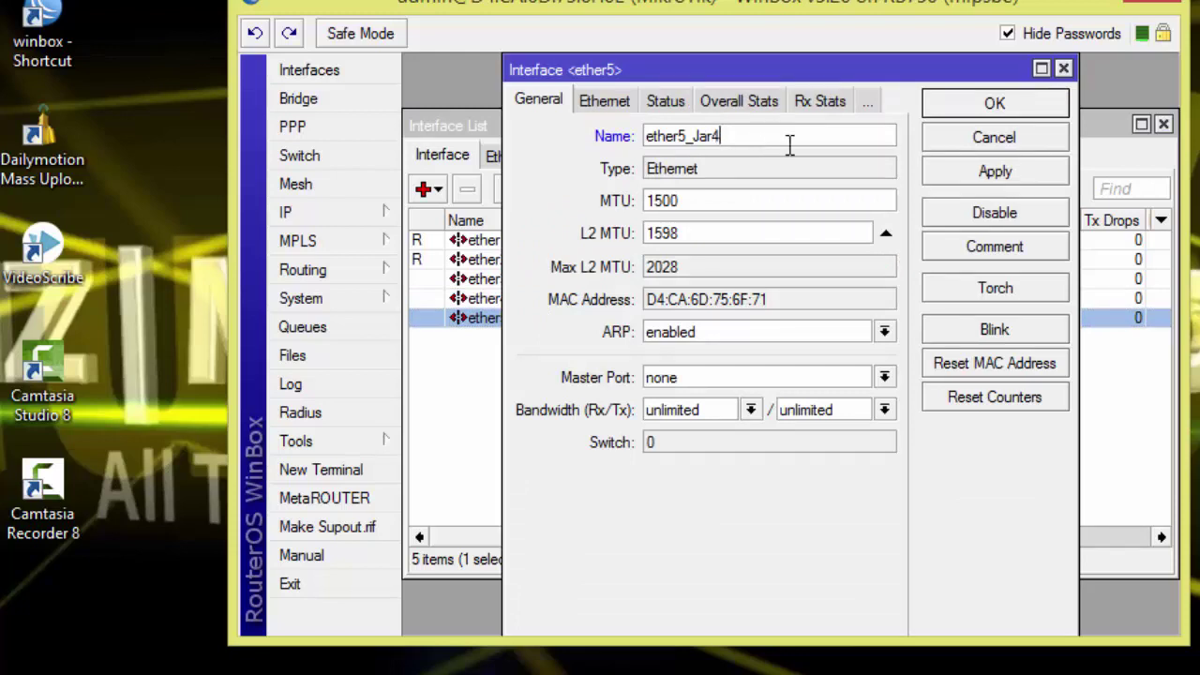
left_click(994, 105)
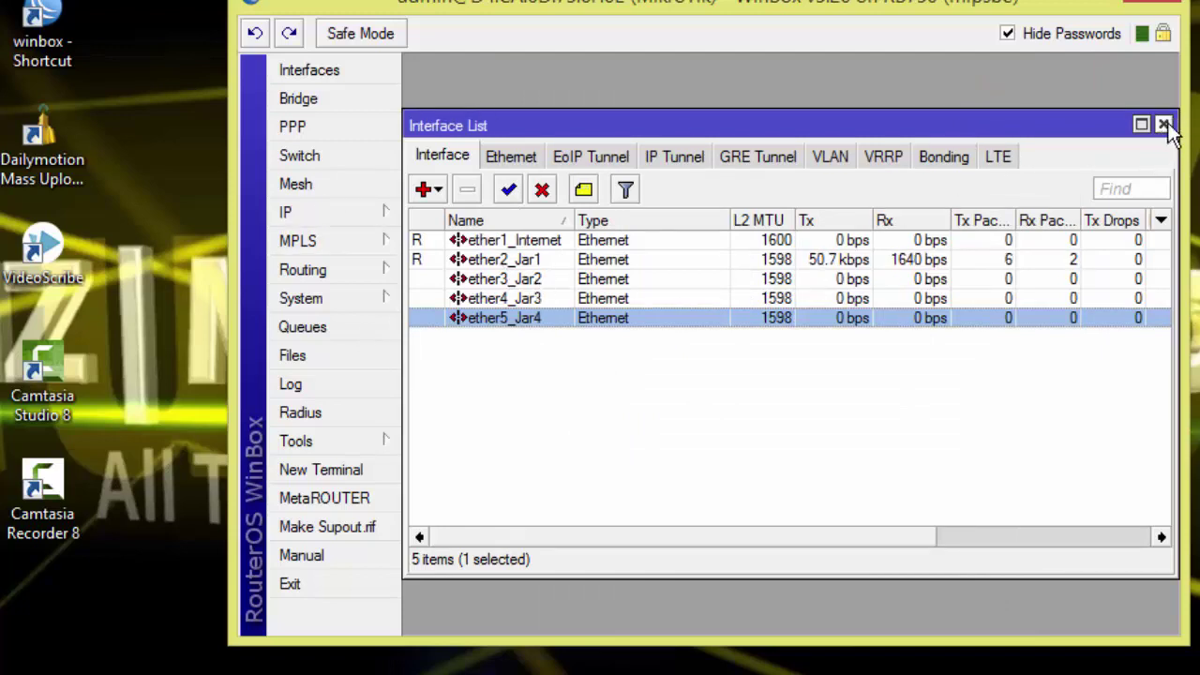
left_click(551, 242)
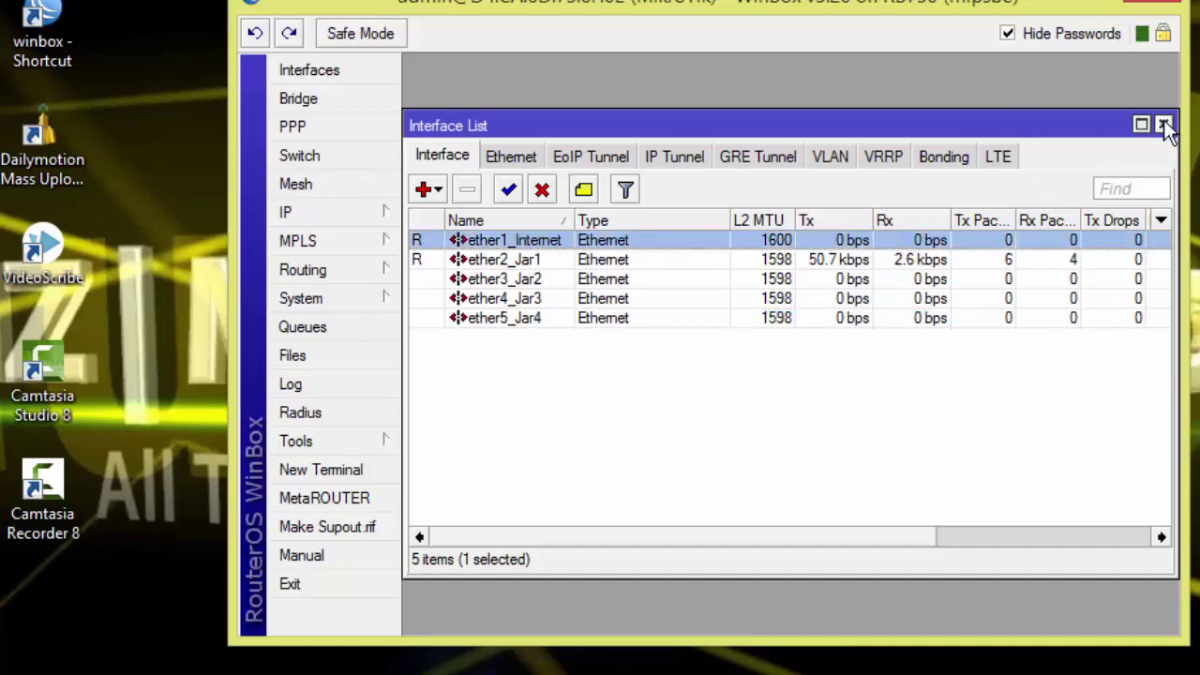
left_click(1164, 125)
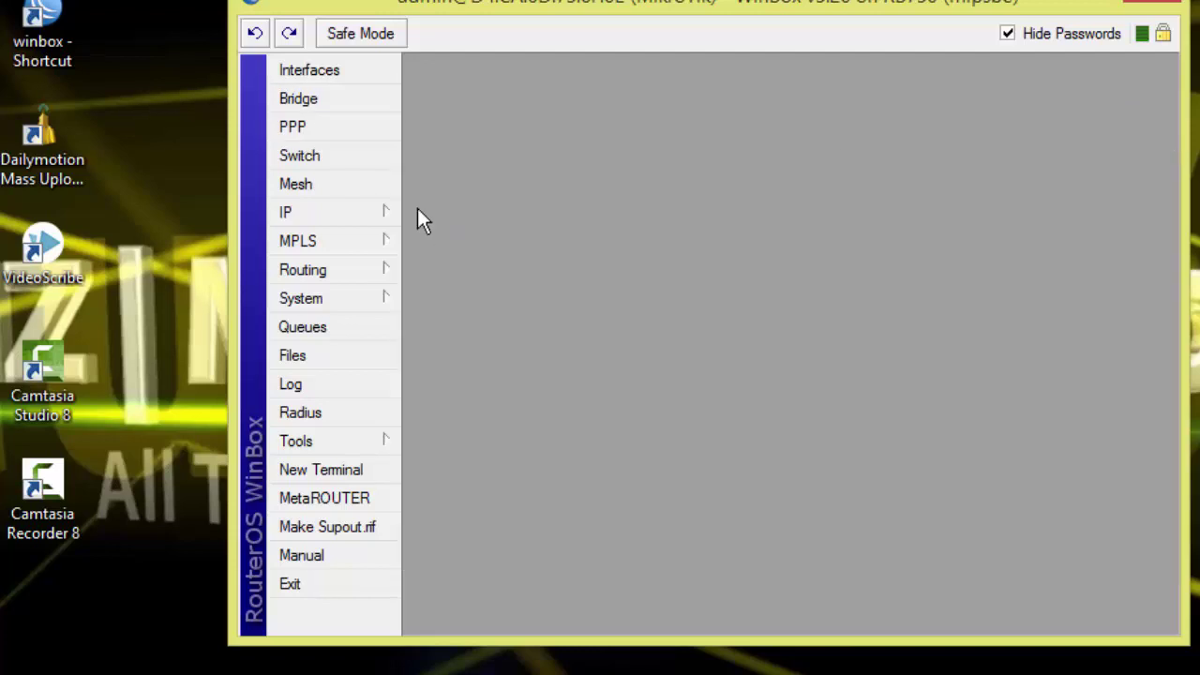
Start a new DHCP client on ether1_Internet with the hostname "hostname" and the client ID "clientid"
left_click(366, 213)
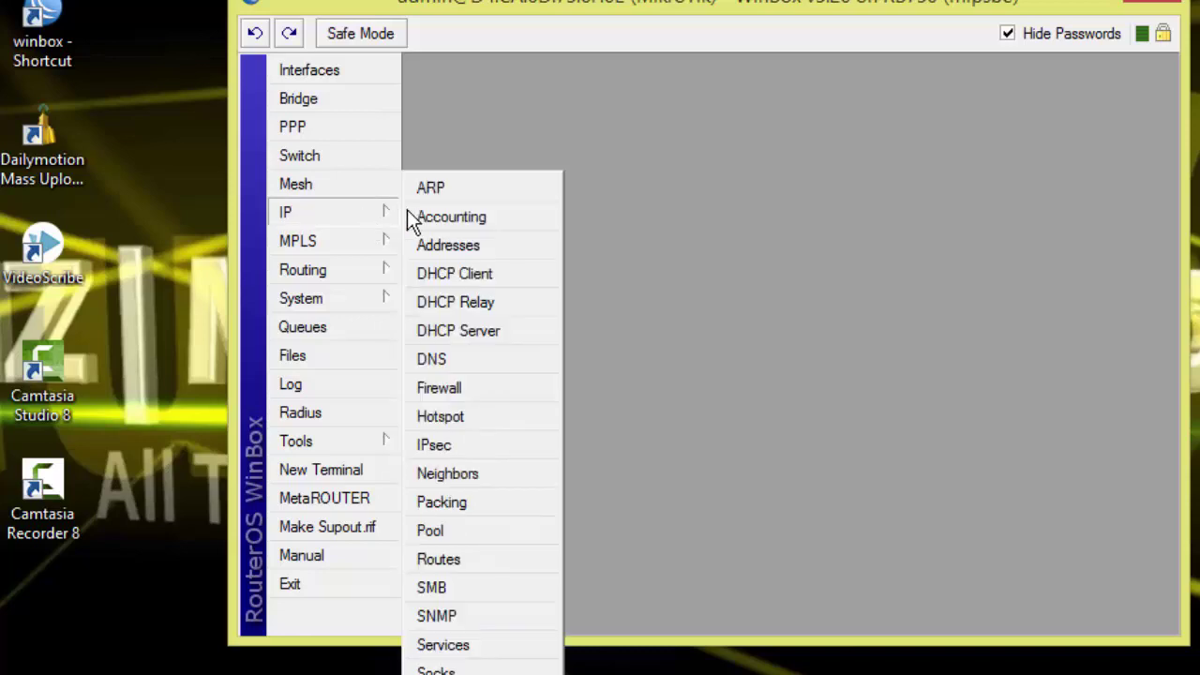
mouse_move(352, 220)
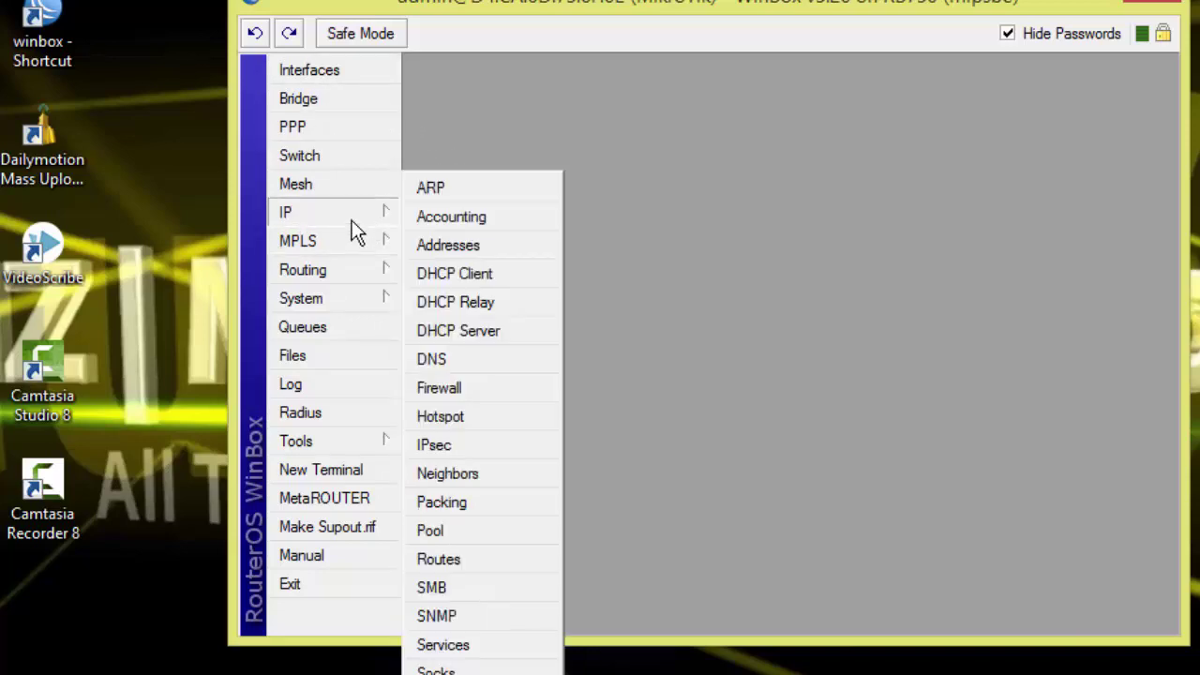
left_click(484, 275)
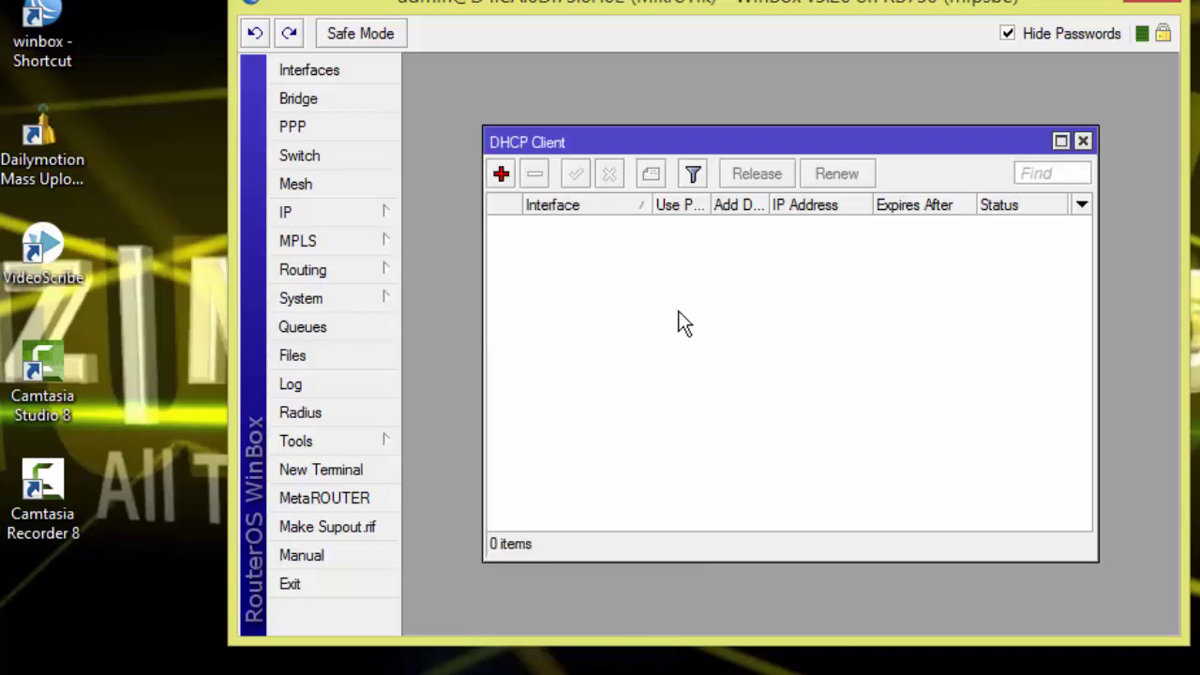
left_click(511, 178)
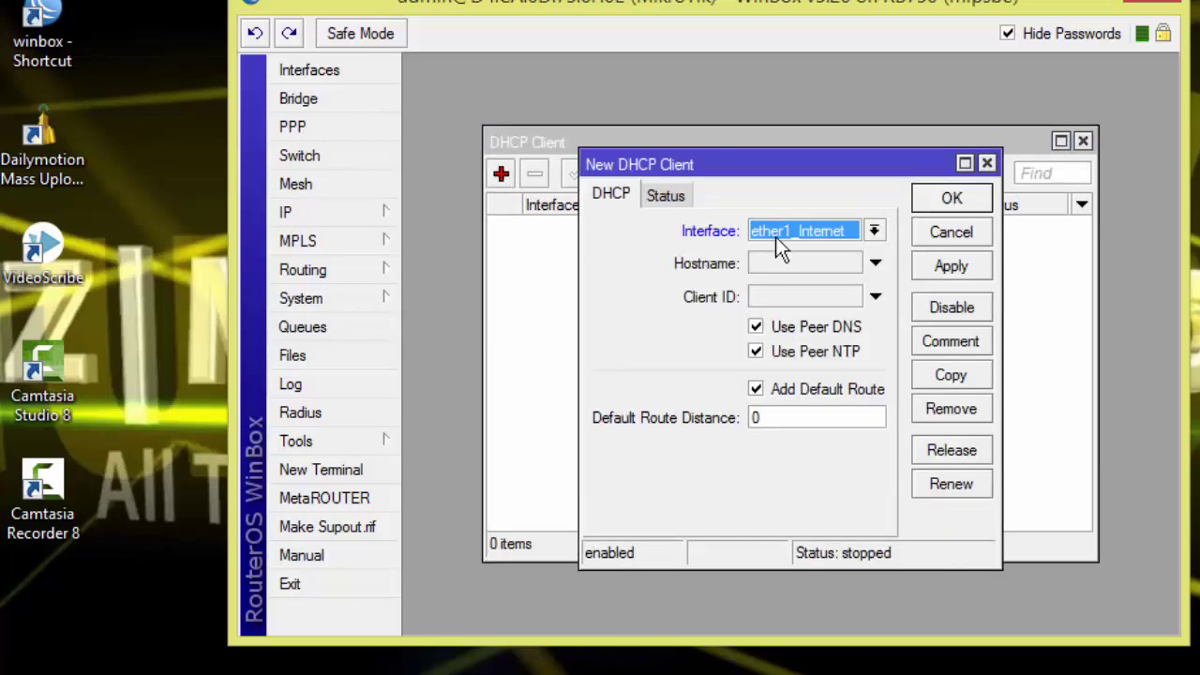
left_click(835, 265)
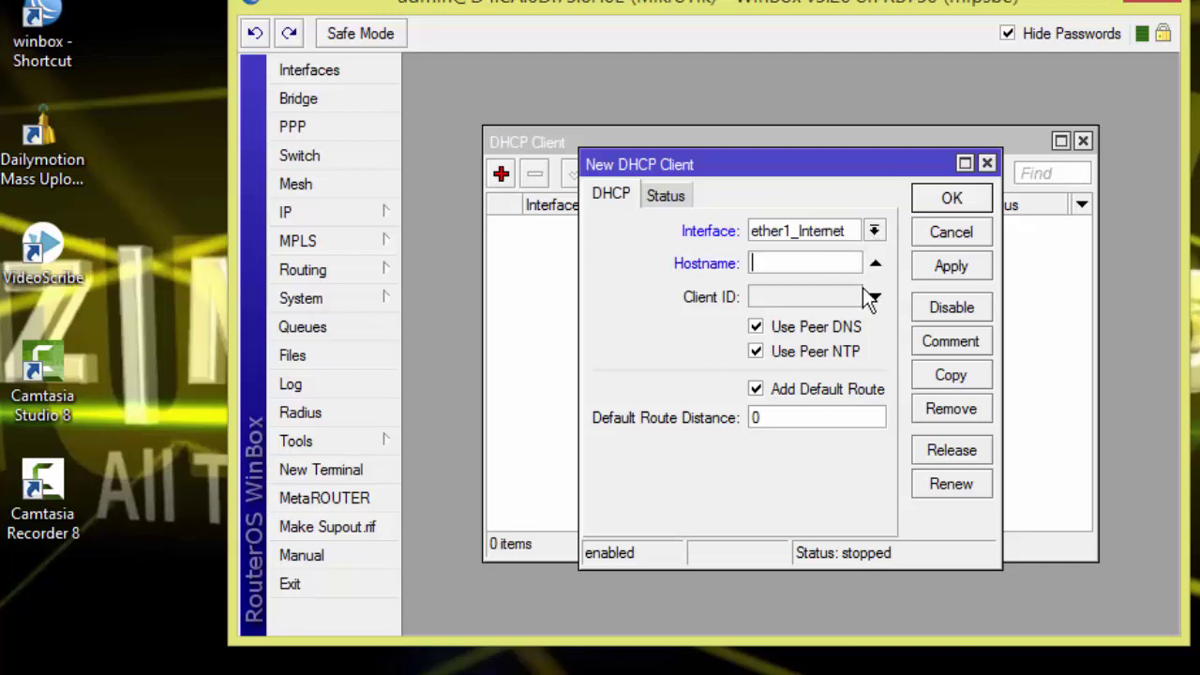
type("hostname")
key("Tab")
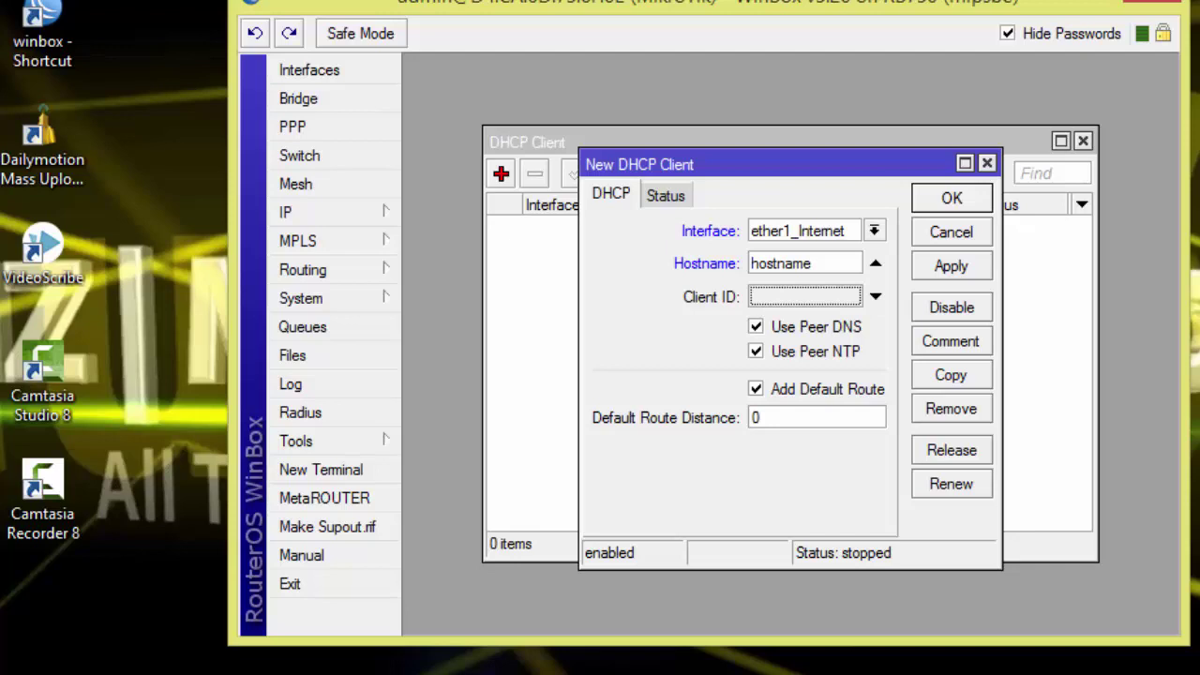
type("clie")
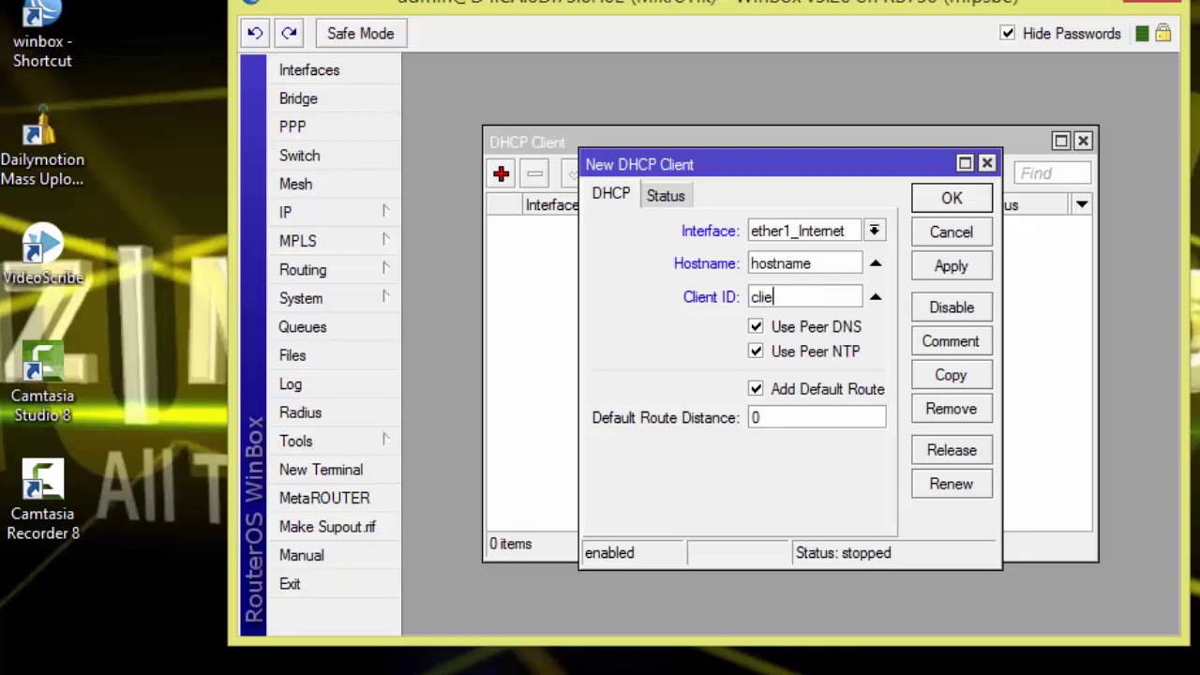
type("nte")
type("id")
Save the new DHCP client with Use Peer DNS turned off and widen the IP Address column in the client list
left_click(816, 333)
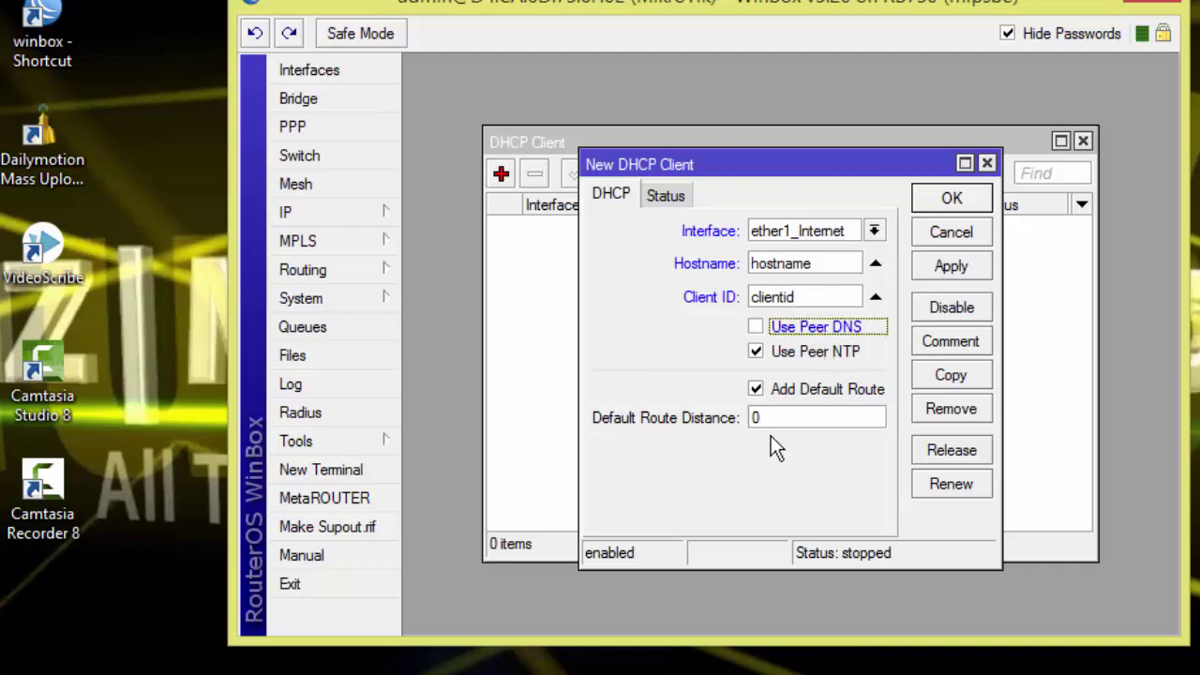
left_click(957, 202)
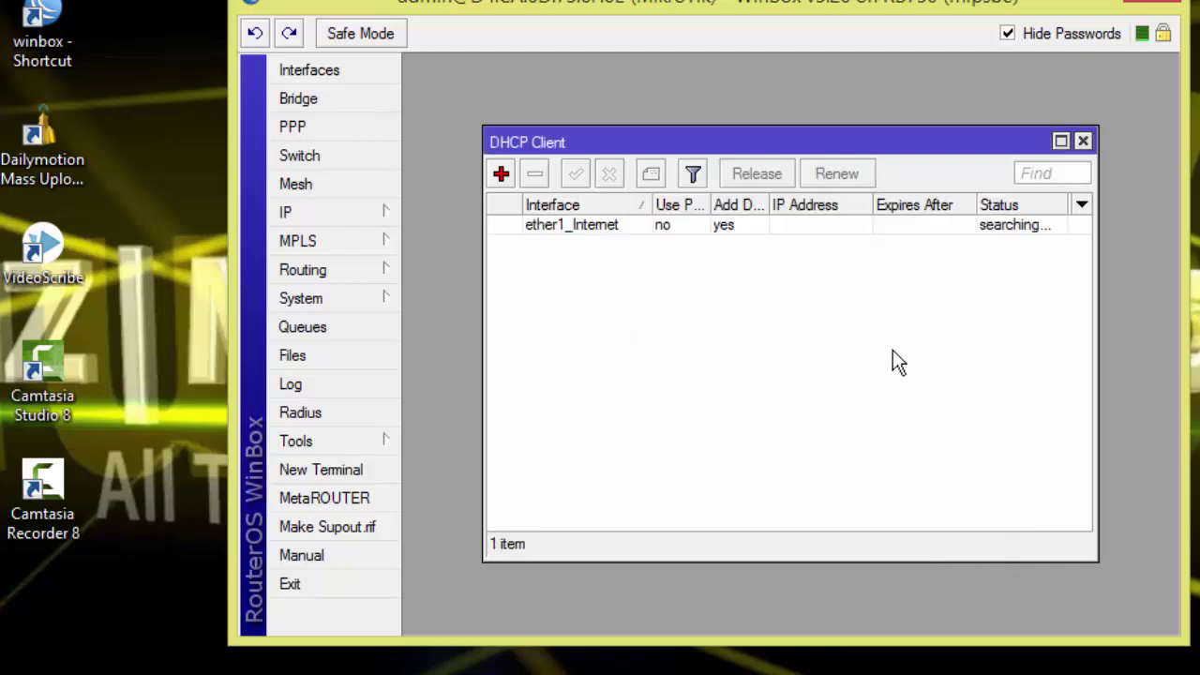
left_click(1011, 232)
left_click_drag(873, 205, 922, 204)
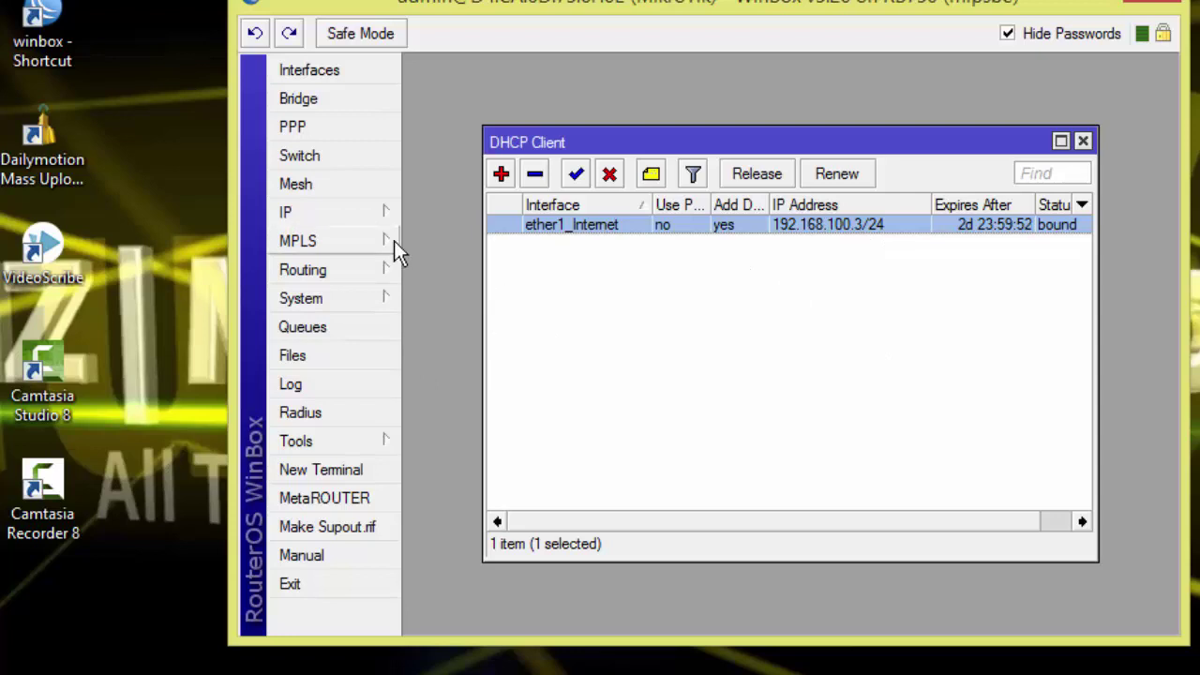
Set the DNS servers to 8.8.8.8 and 8.8.4.4 and close the DHCP client list
left_click(376, 216)
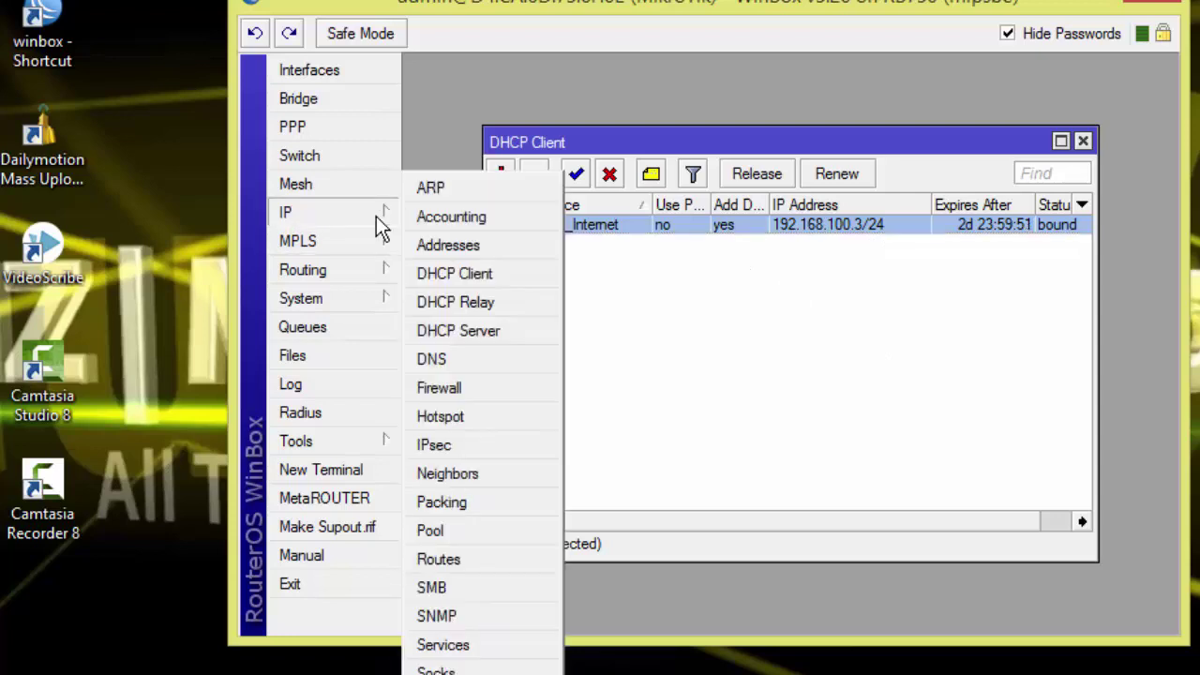
left_click(466, 363)
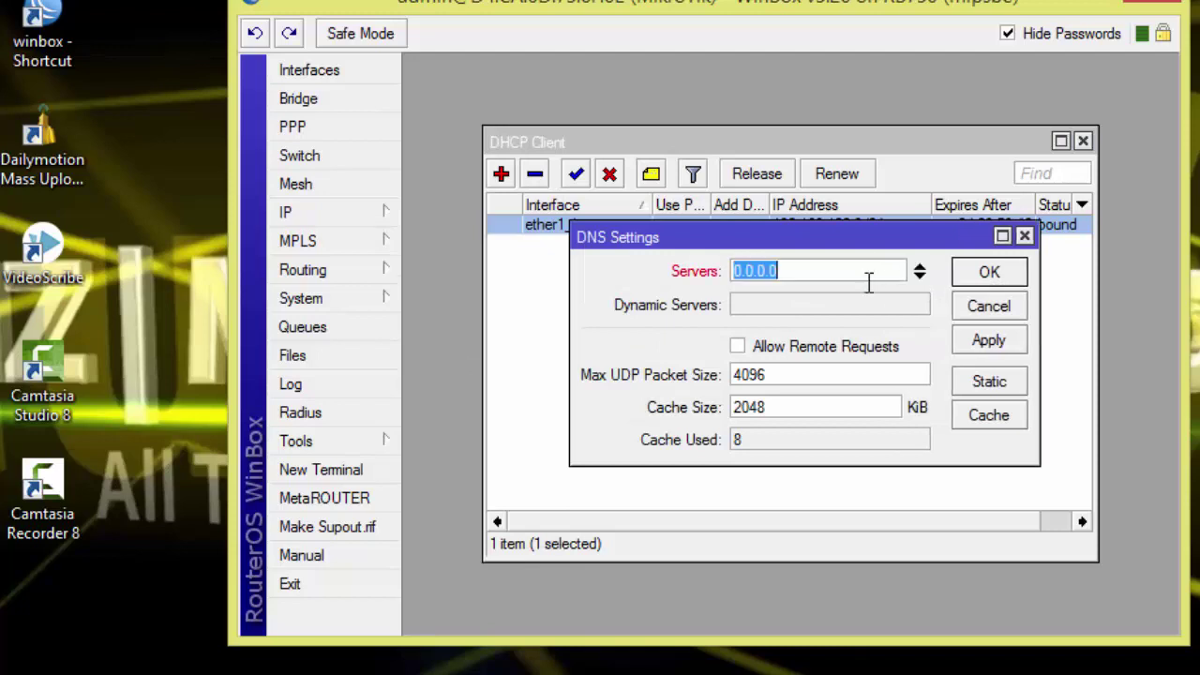
type("8.8.8.8")
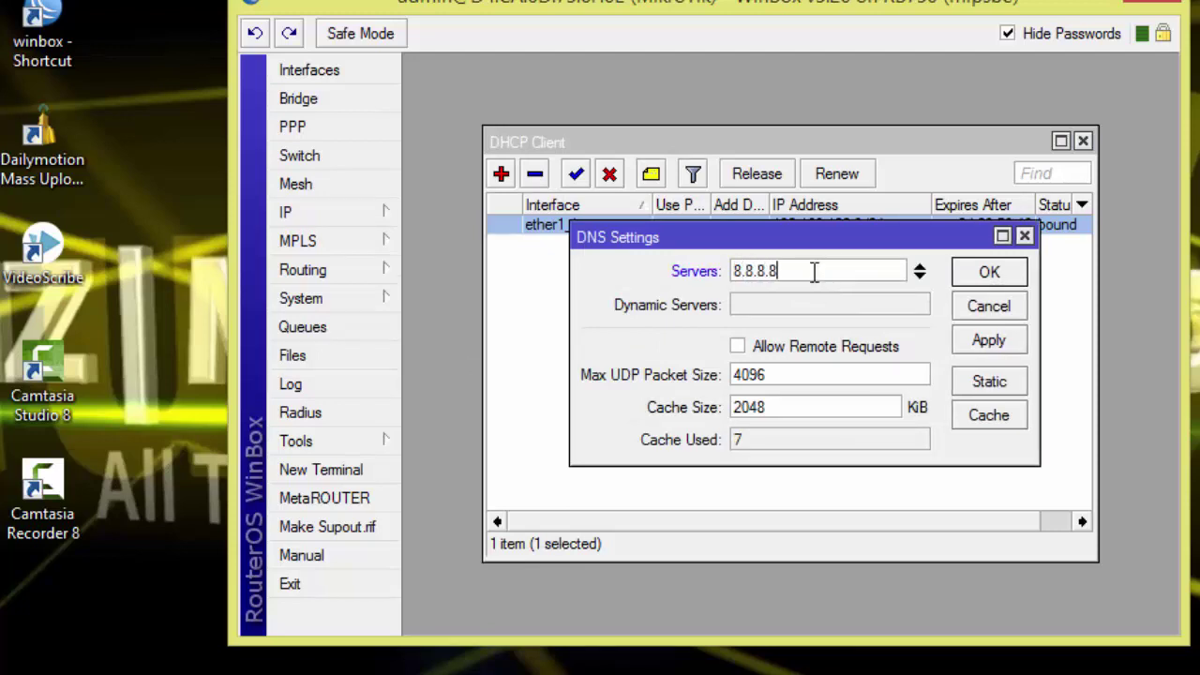
left_click(922, 278)
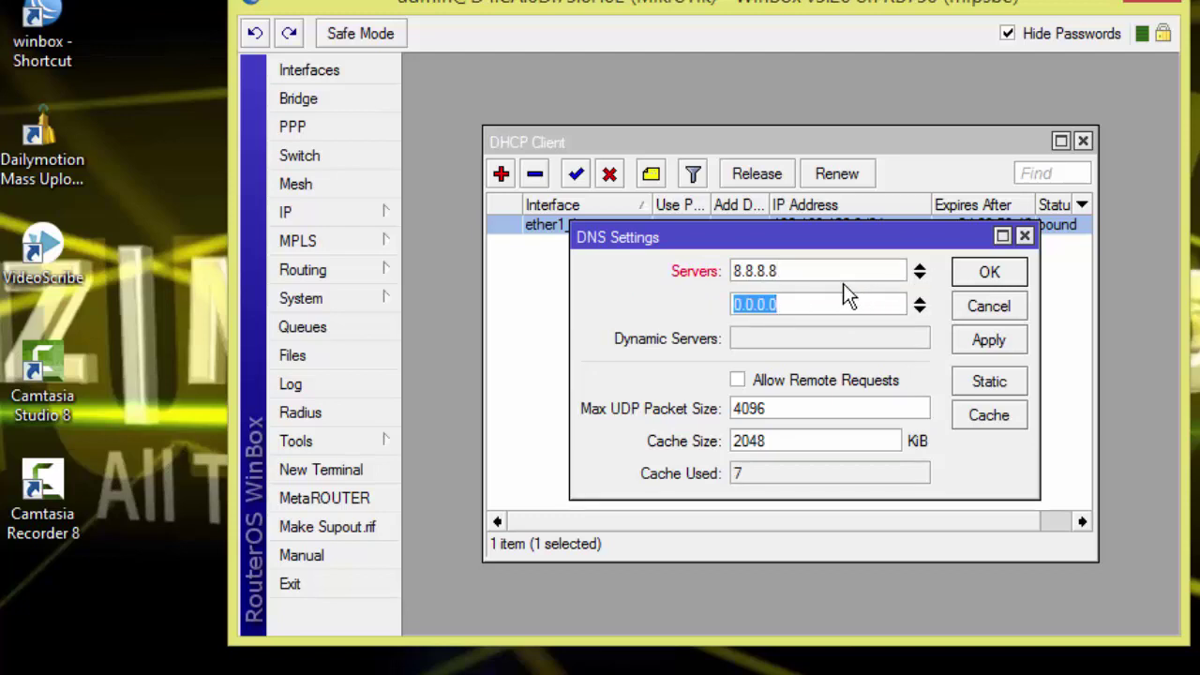
type("8.8.4.4")
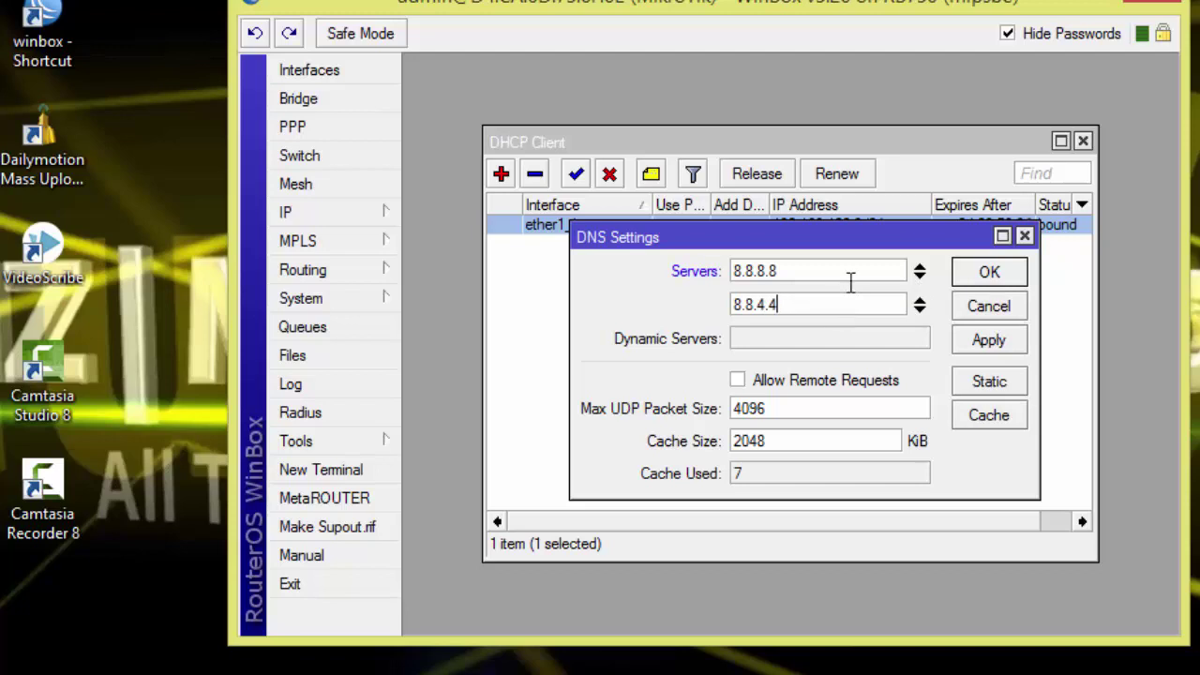
left_click(994, 275)
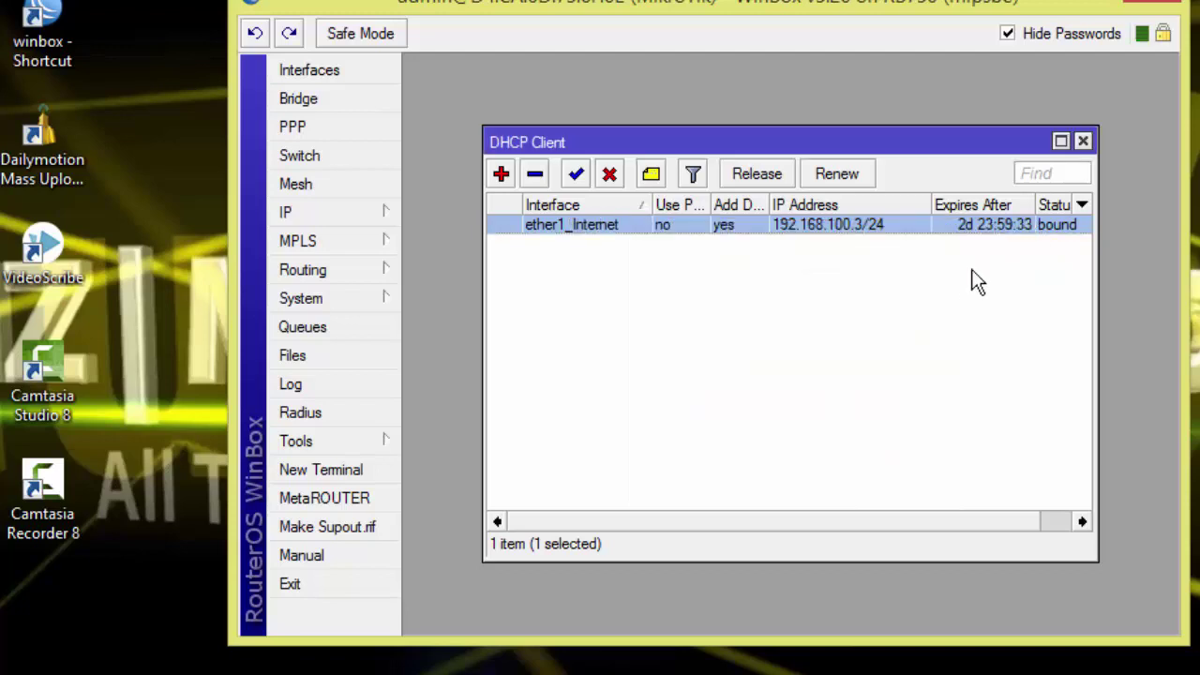
left_click(1084, 141)
Start a new firewall NAT rule in the srcnat chain with ether1_Internet as the outgoing interface
left_click(370, 214)
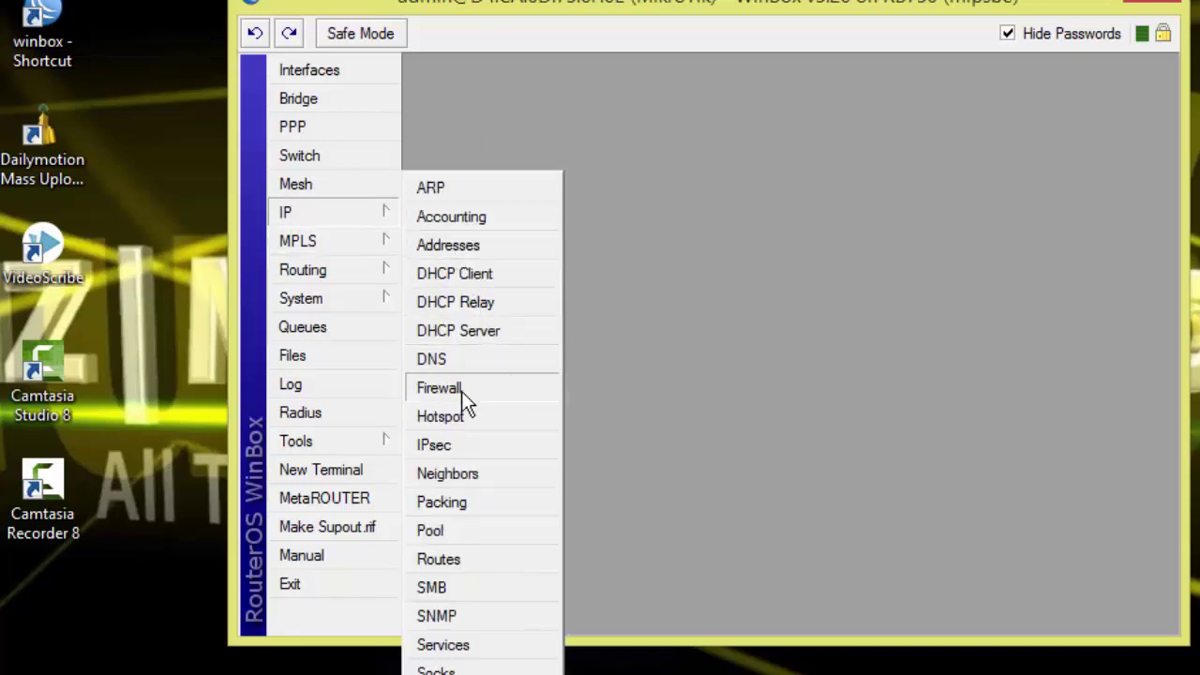
left_click(347, 212)
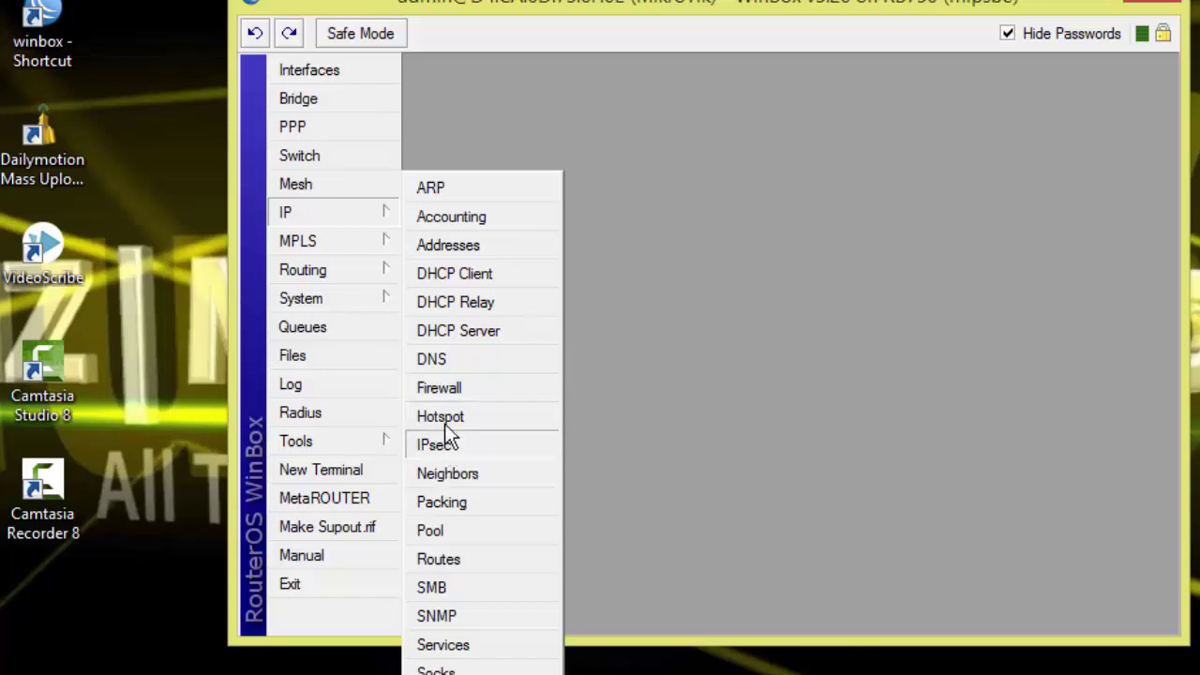
left_click(441, 389)
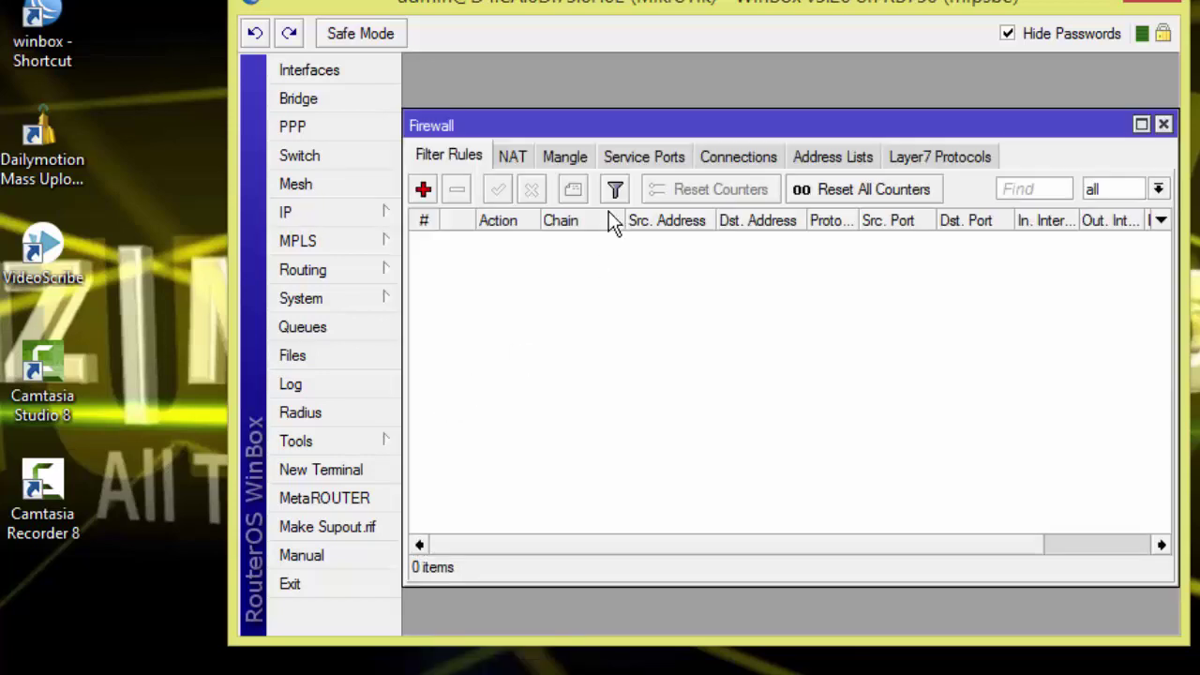
left_click(513, 158)
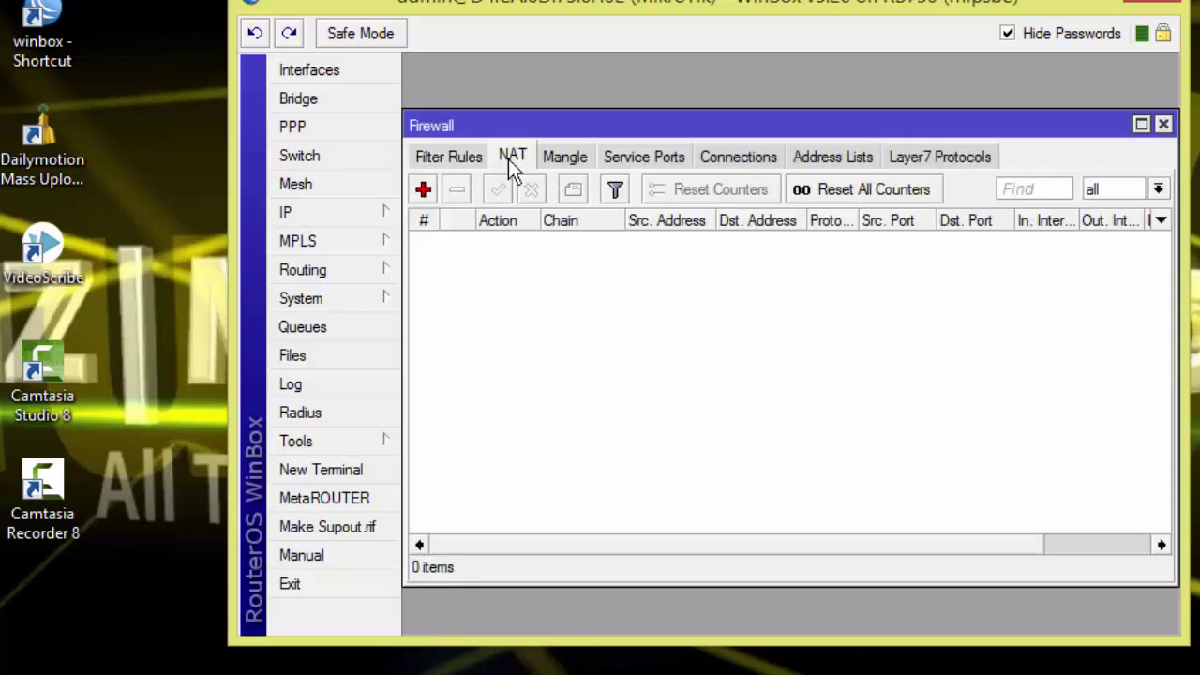
left_click(424, 192)
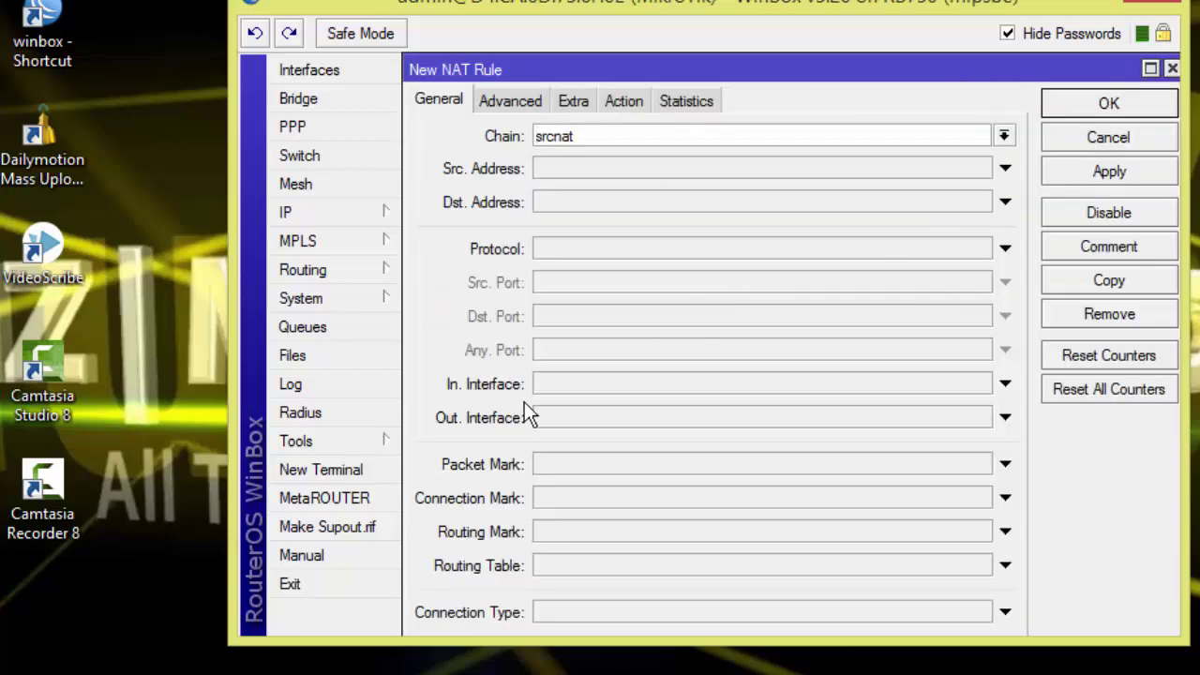
left_click(1005, 418)
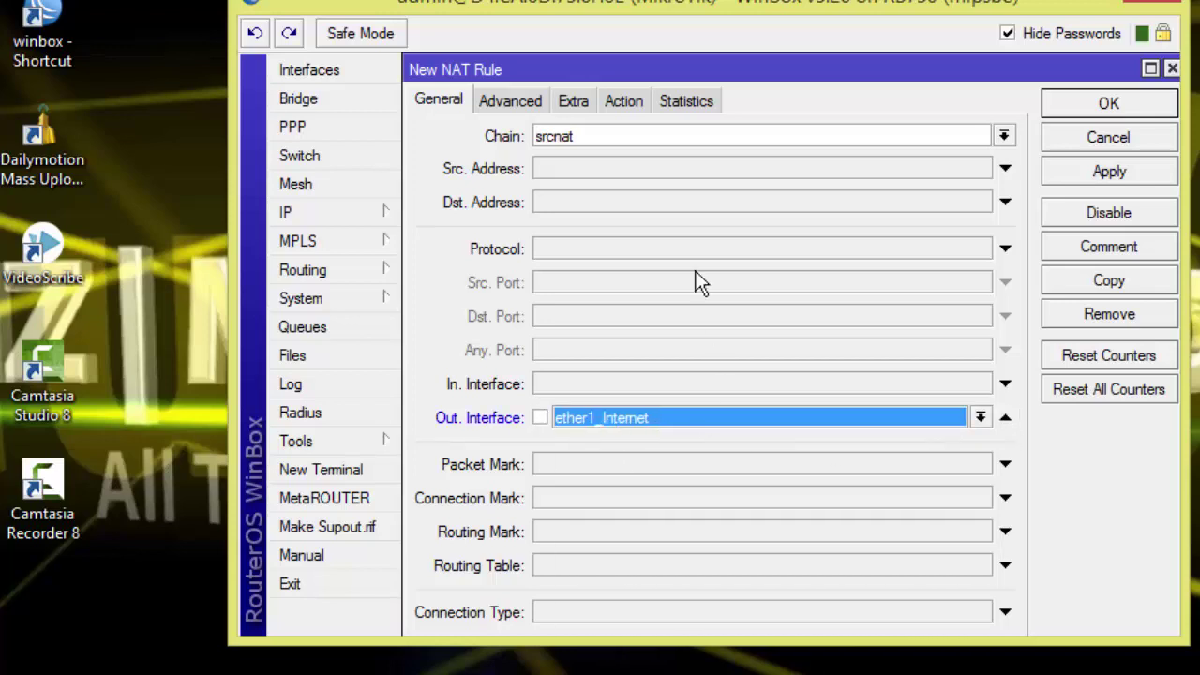
Set the new NAT rule's action to masquerade, save the rule and close the firewall window
left_click(630, 102)
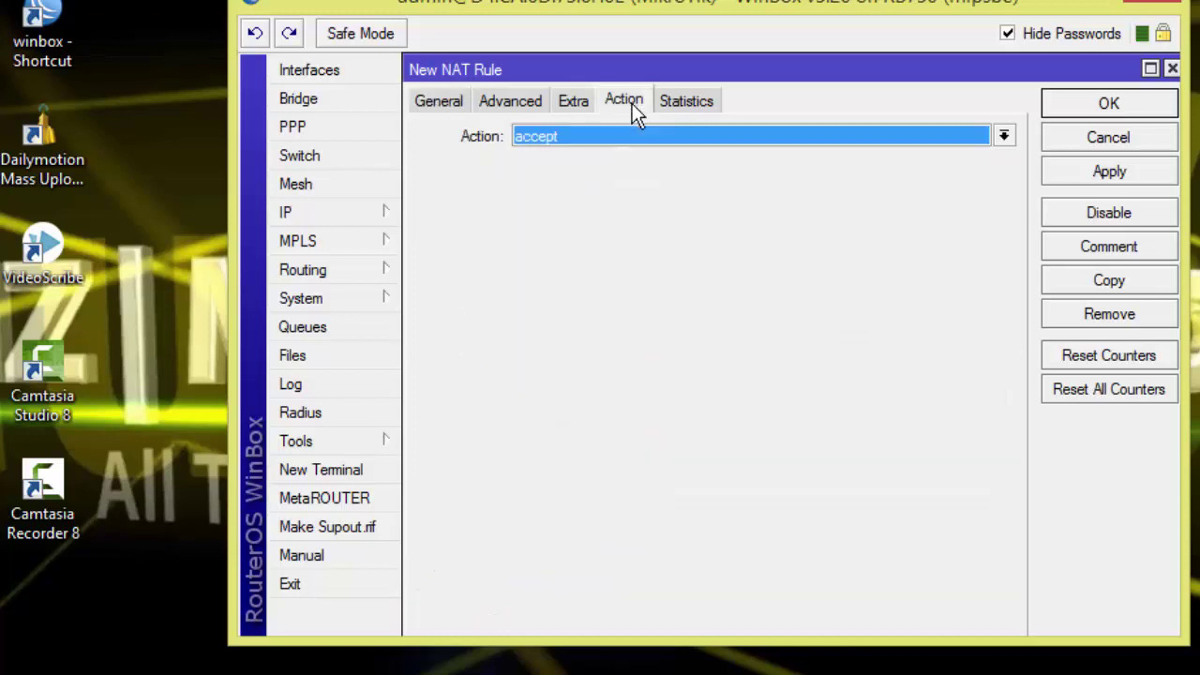
left_click(1005, 136)
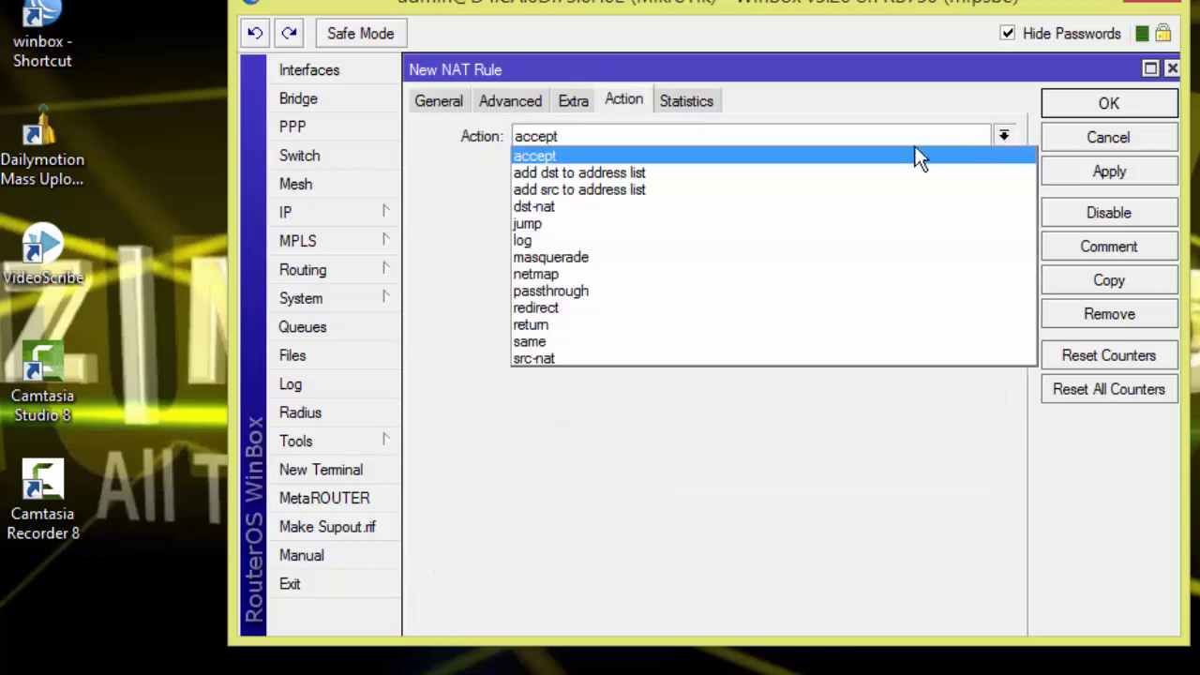
left_click(621, 259)
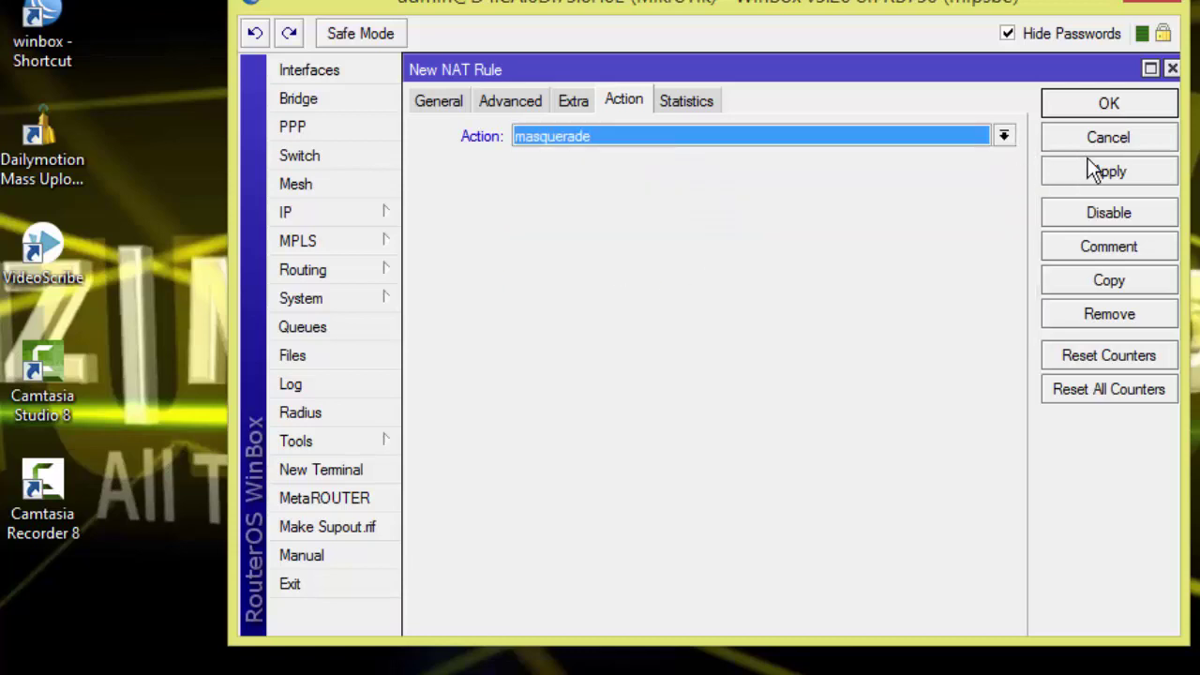
left_click(1109, 105)
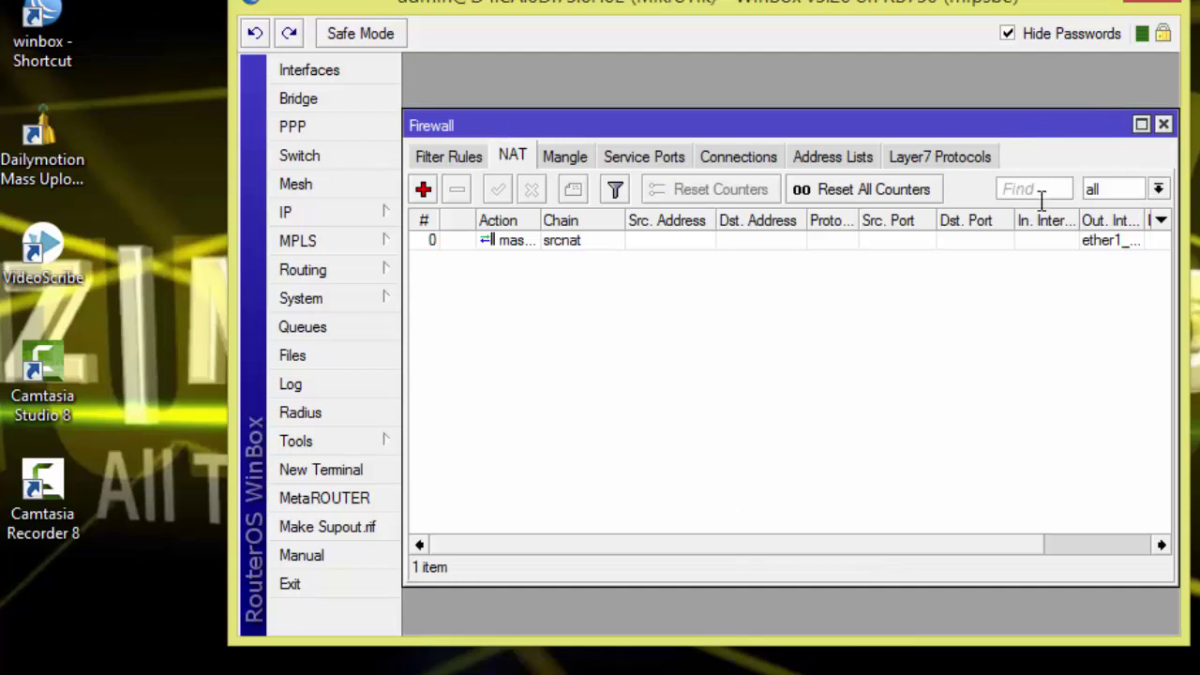
left_click(1164, 125)
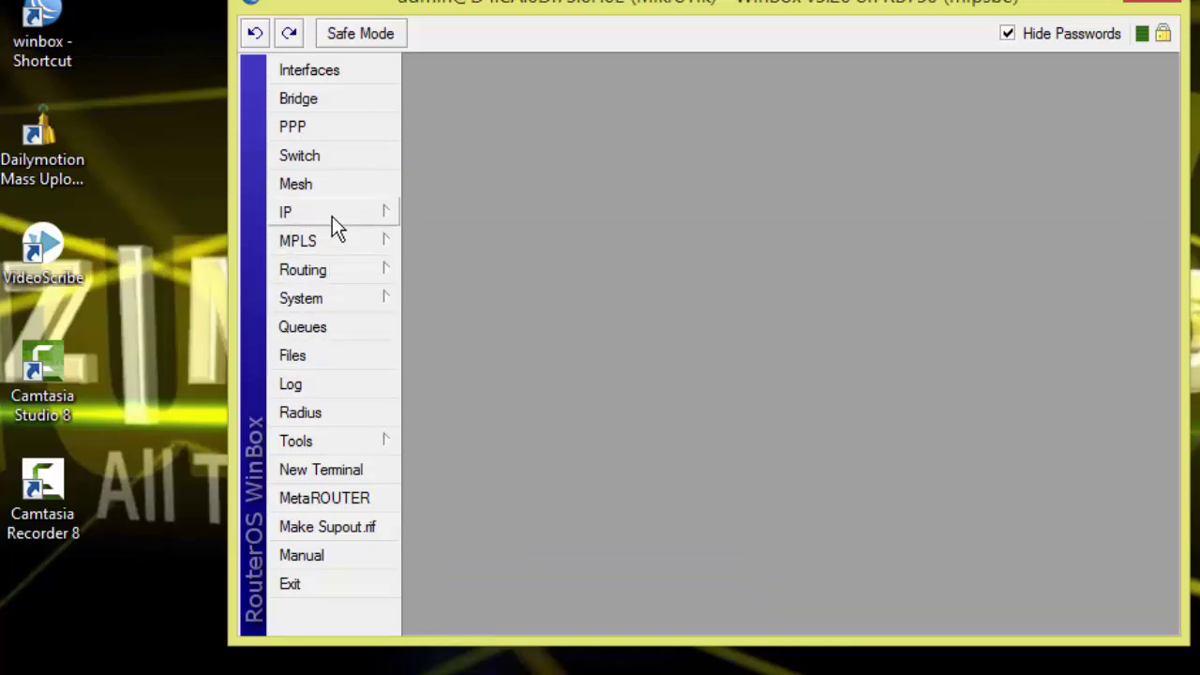
Test the router's internet connection by pinging google.com from a new terminal, and close the terminal
left_click(319, 471)
type("ping google.com")
key("Return")
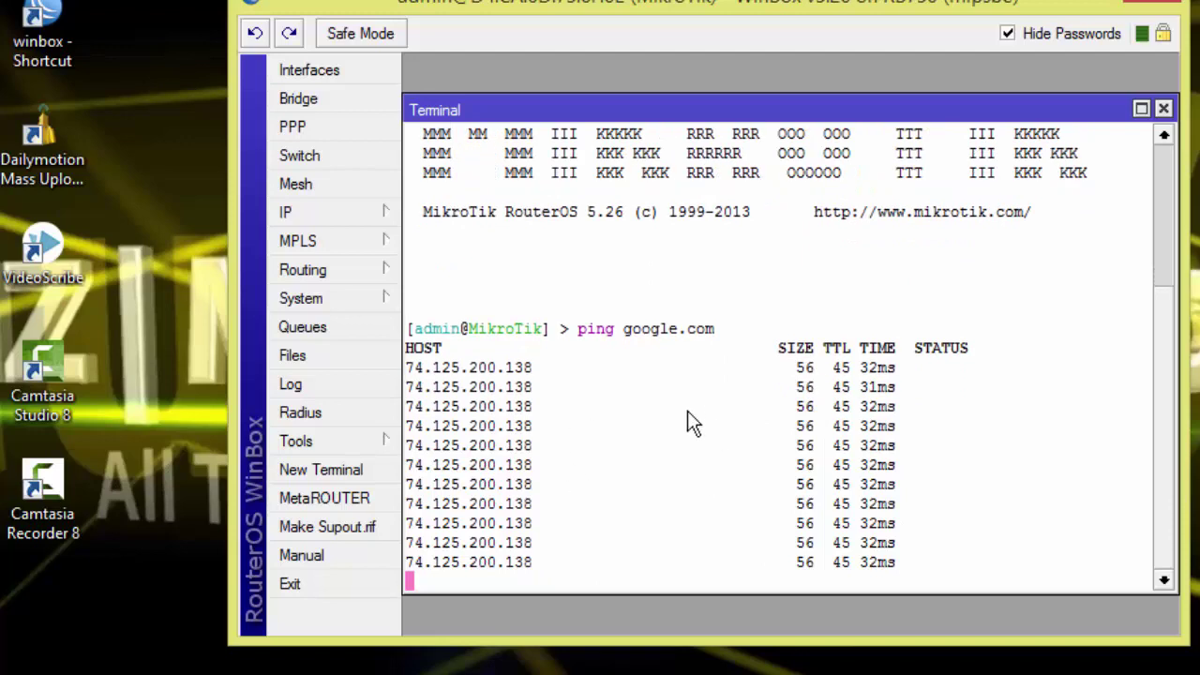
left_click(1163, 110)
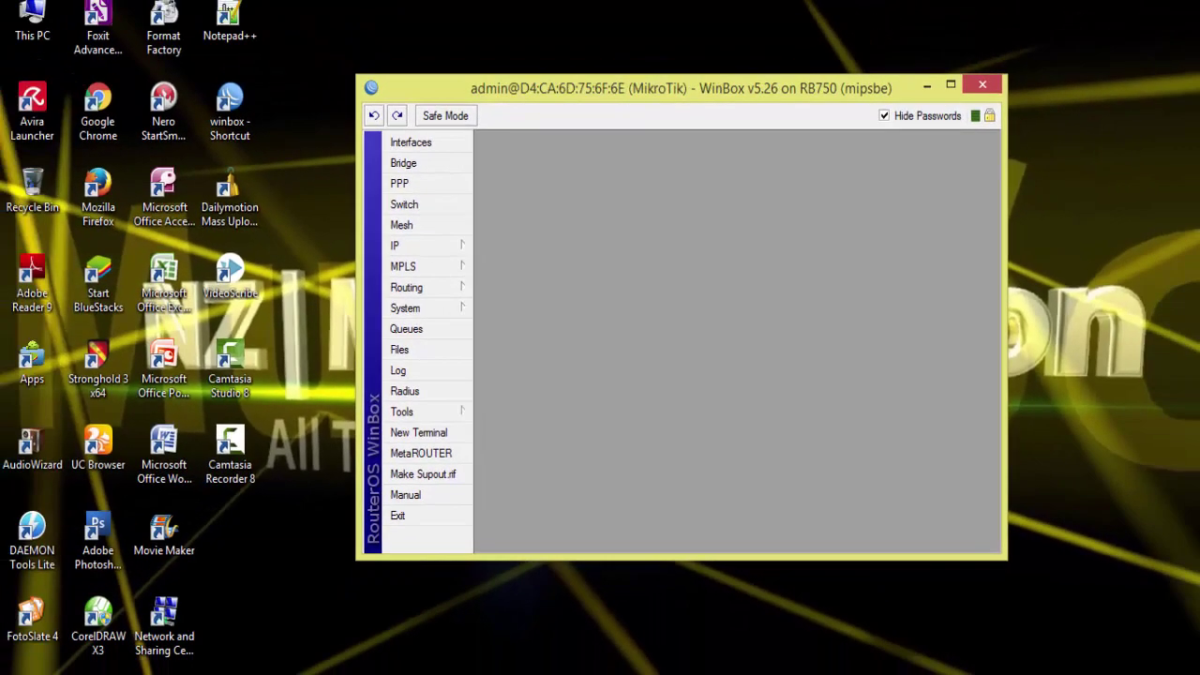
Switch to Notepad++ and highlight the planned IP addresses for Eth2_Jar1 through Eth5_Jar4
left_click(279, 600)
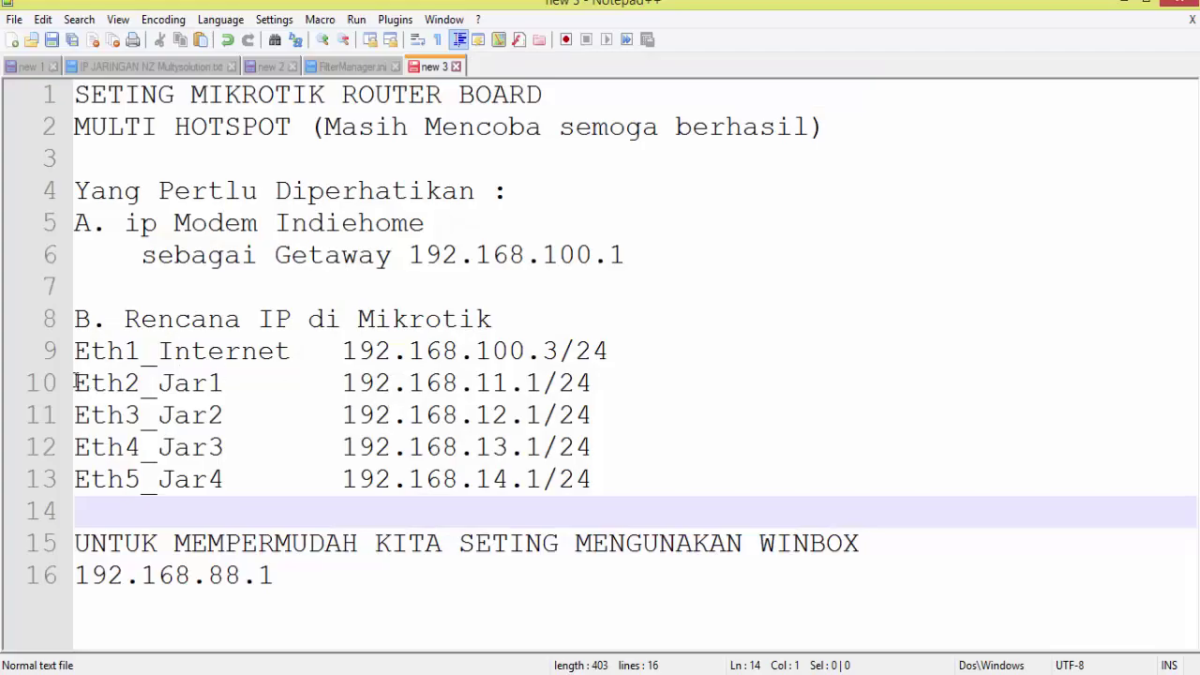
left_click_drag(75, 382, 618, 476)
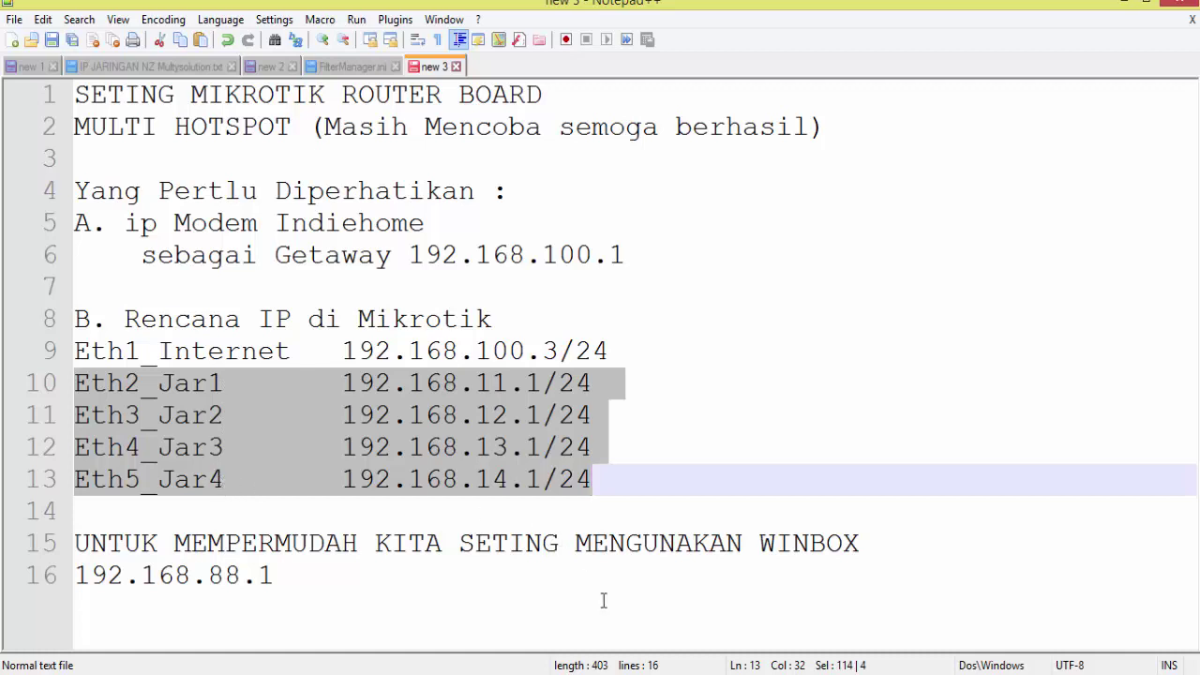
Switch to CorelDRAW and move the four WIFFI HOTSPOT callouts to the outer ends of the Eth2, Eth3, Eth4 and Eth5 lines
key("alt+Tab")
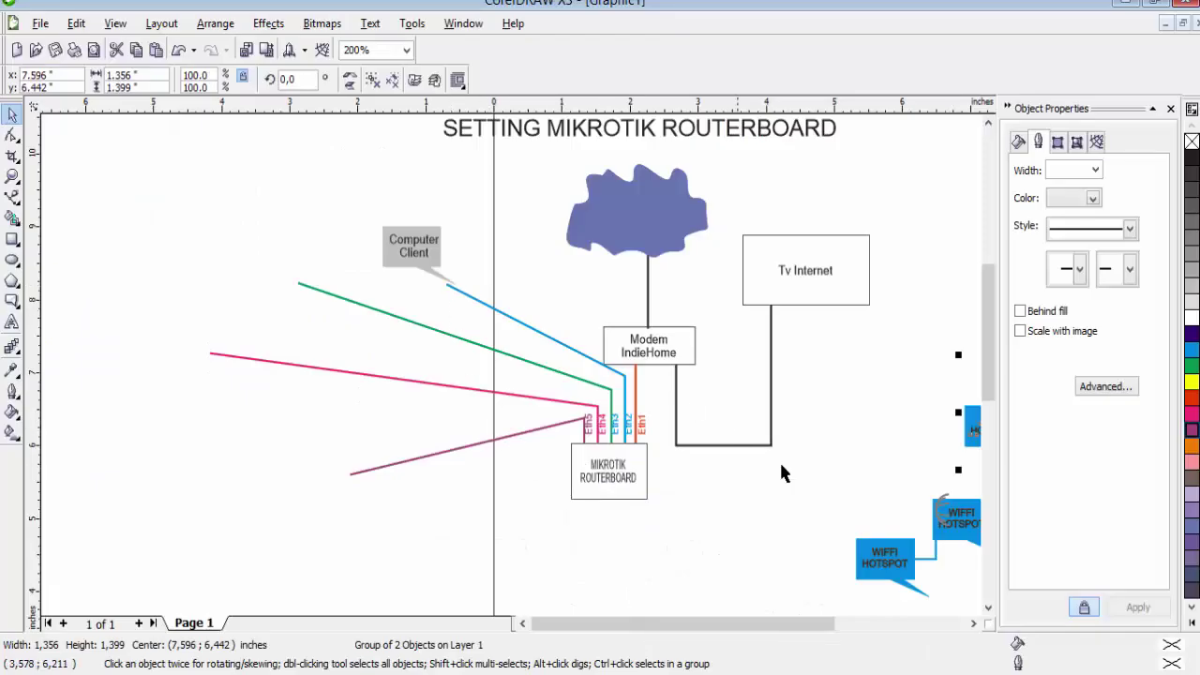
left_click_drag(971, 515, 426, 248)
left_click_drag(970, 431, 256, 249)
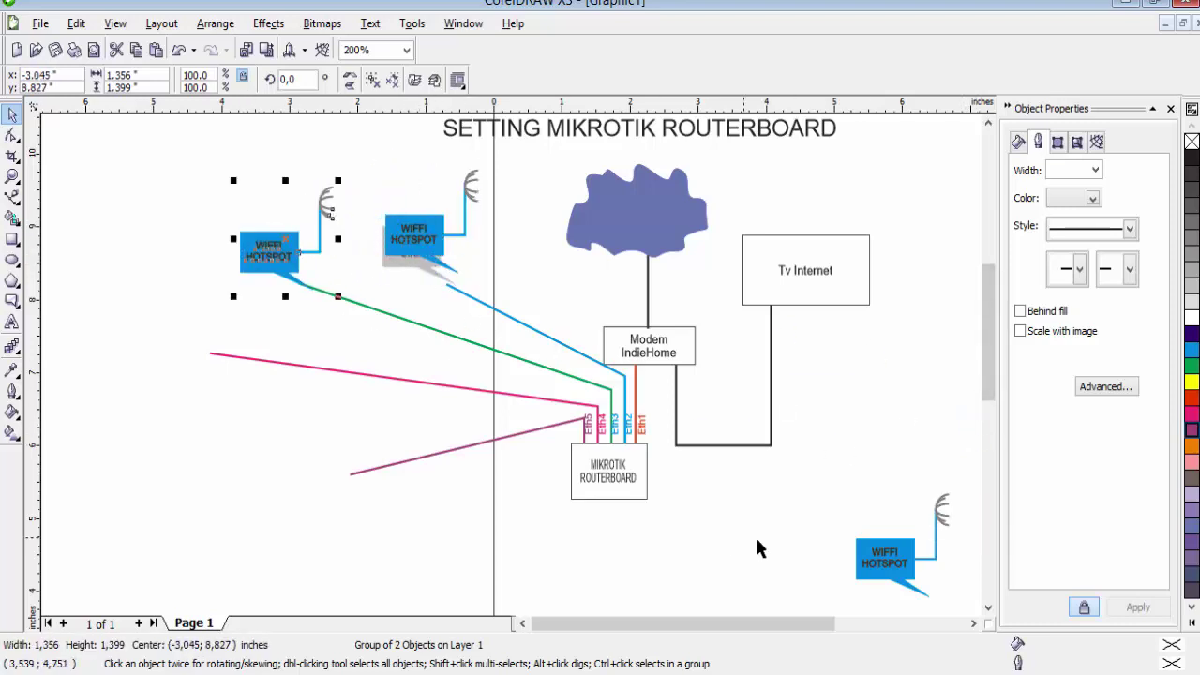
left_click_drag(881, 561, 177, 323)
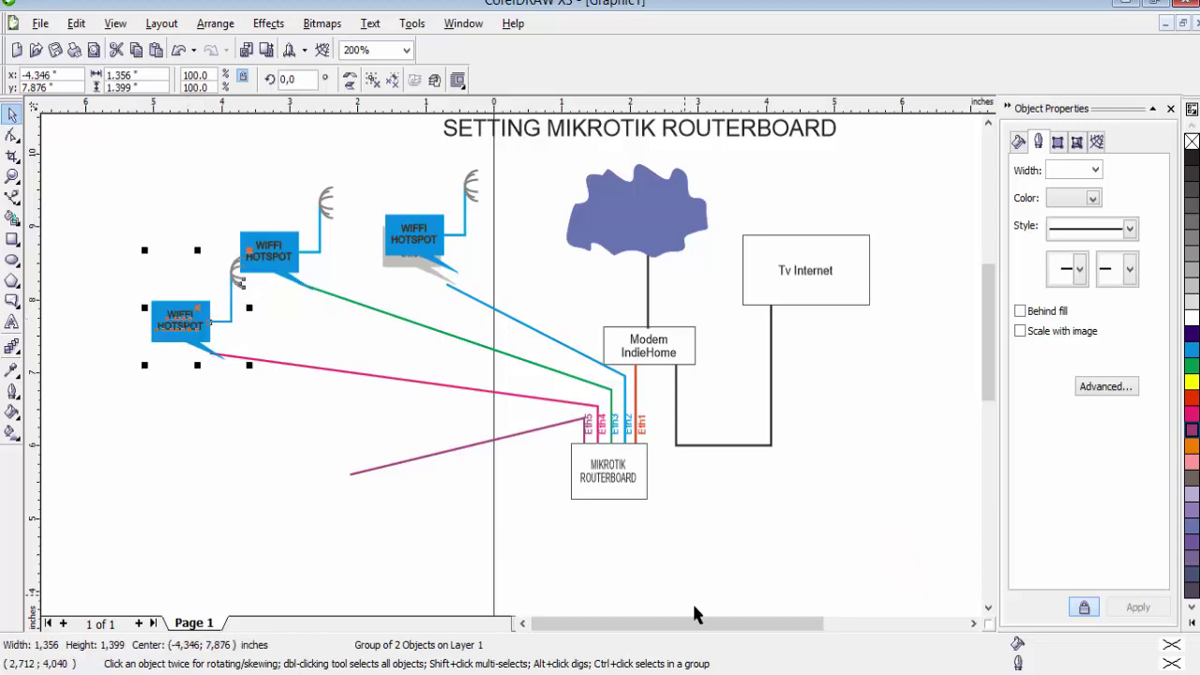
mouse_move(682, 629)
left_mouse_down()
mouse_move(764, 630)
mouse_move(727, 628)
left_mouse_up()
mouse_move(906, 516)
left_mouse_down()
mouse_move(162, 465)
mouse_move(131, 439)
left_mouse_up()
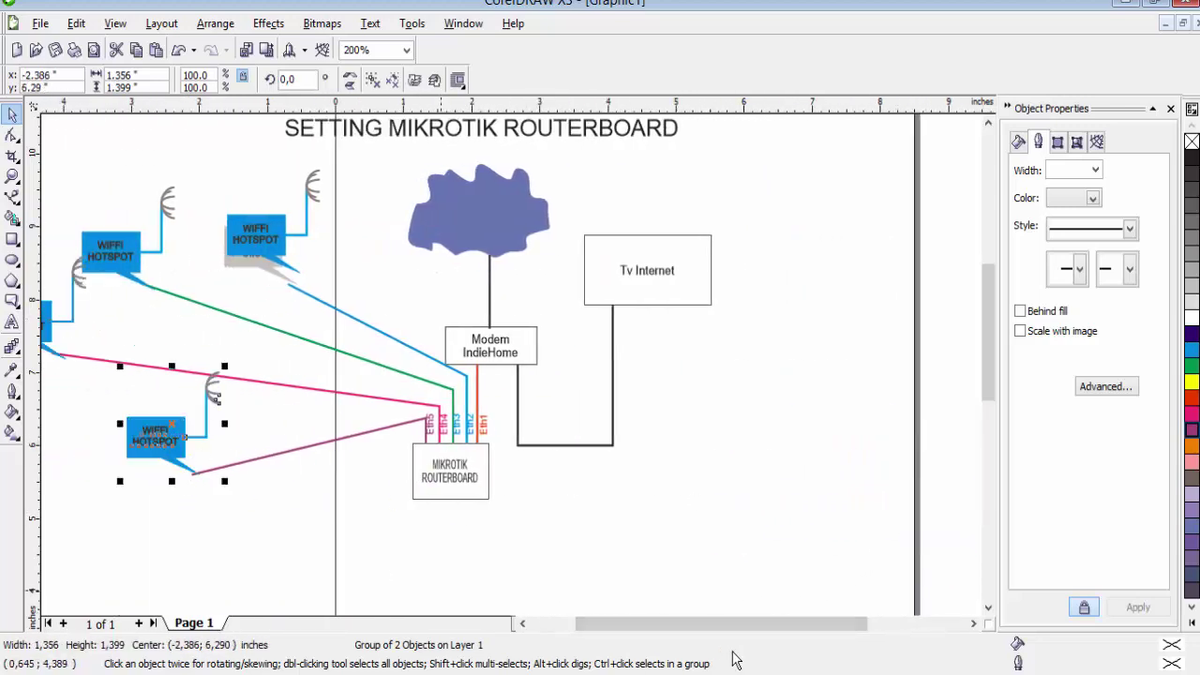
left_click_drag(761, 624, 717, 625)
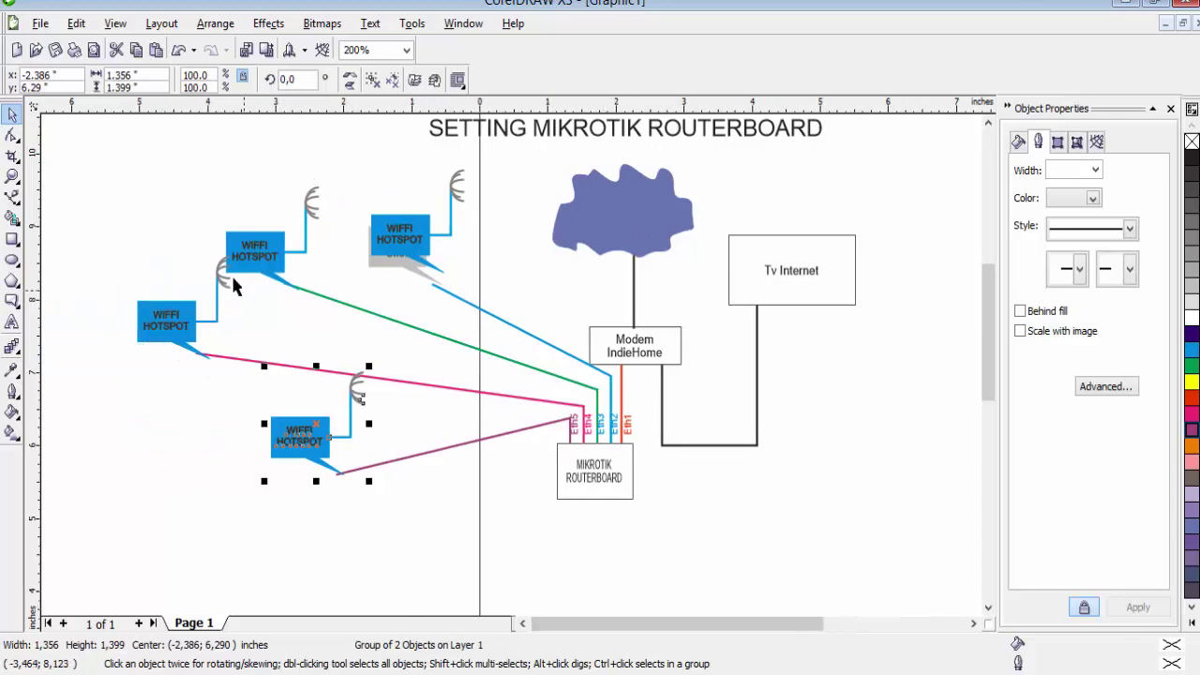
Move the Computer Client callout from behind the Eth2 hotspot to the empty area above the hotspots
left_click_drag(375, 260, 307, 160)
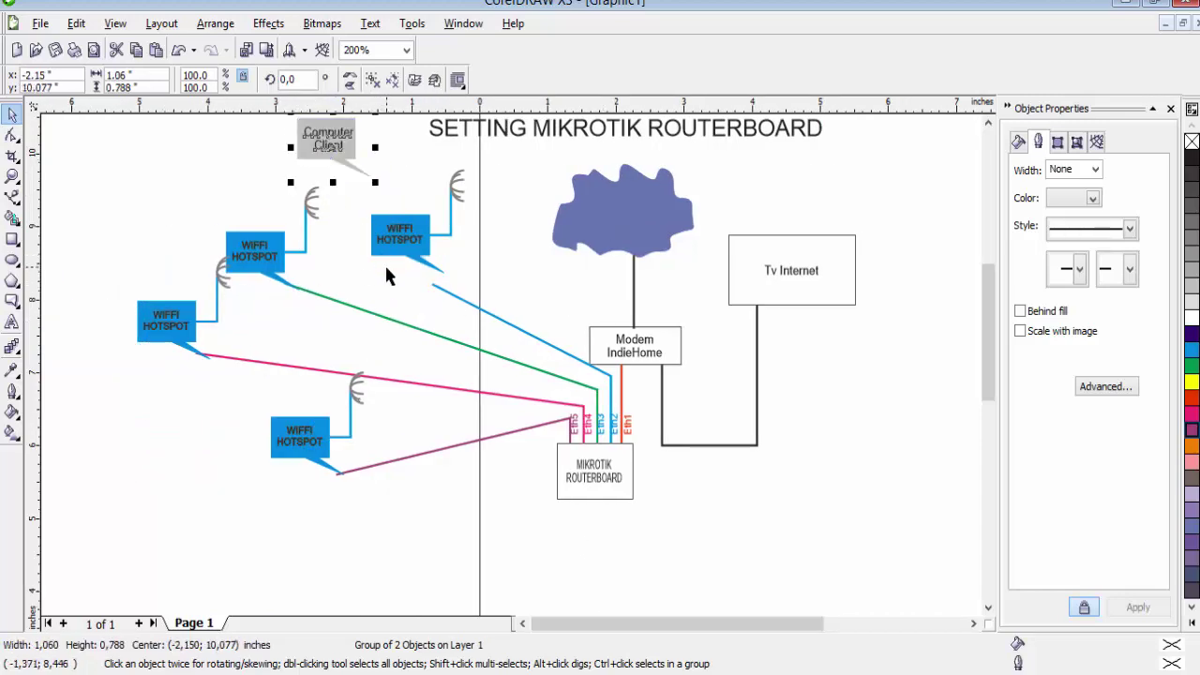
left_click_drag(402, 247, 393, 258)
mouse_move(173, 330)
left_mouse_down()
mouse_move(176, 319)
mouse_move(166, 325)
left_mouse_up()
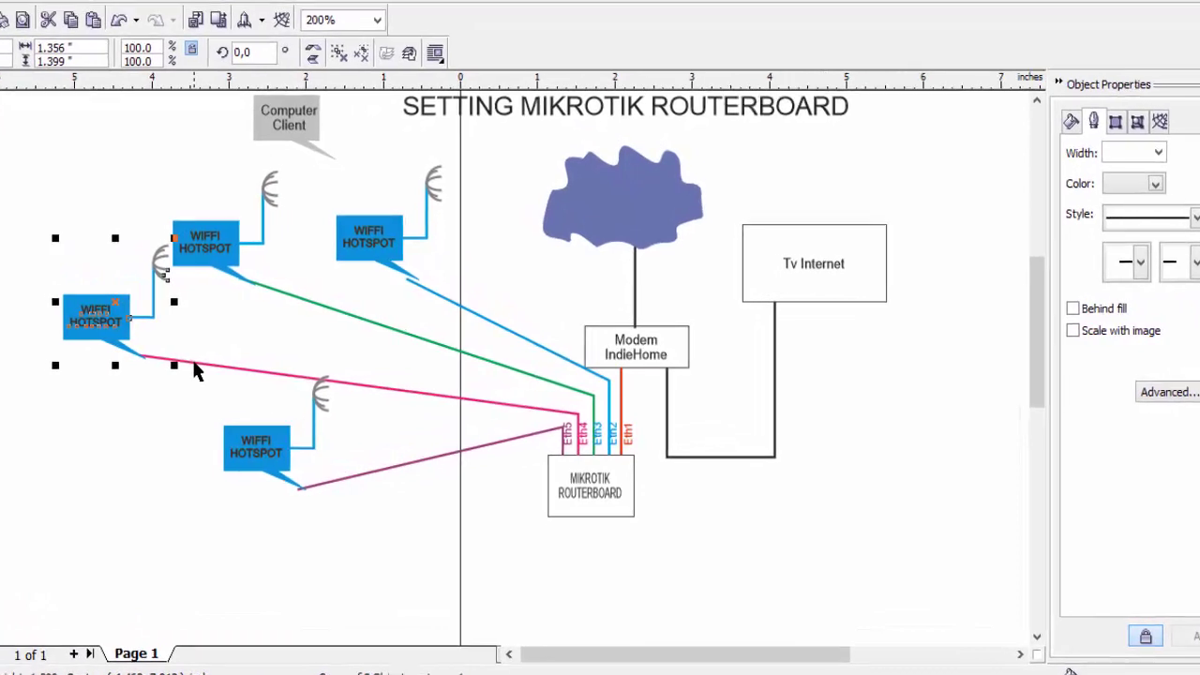
left_click(814, 480)
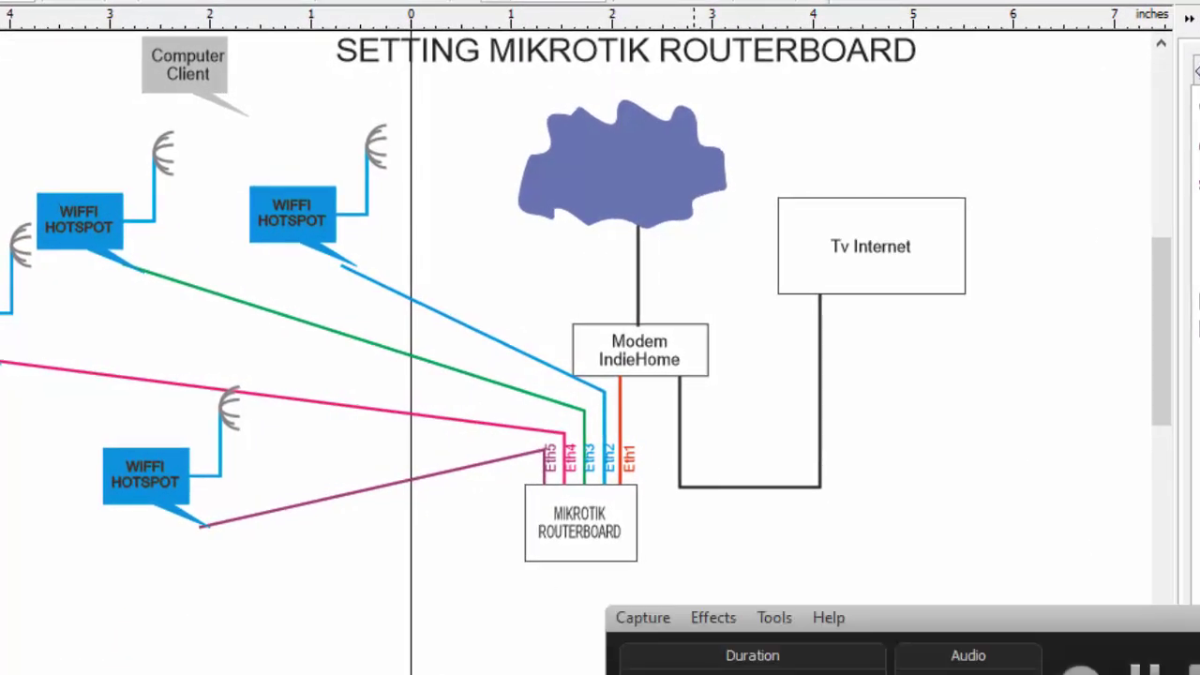
Switch to WinBox
key("alt+Tab")
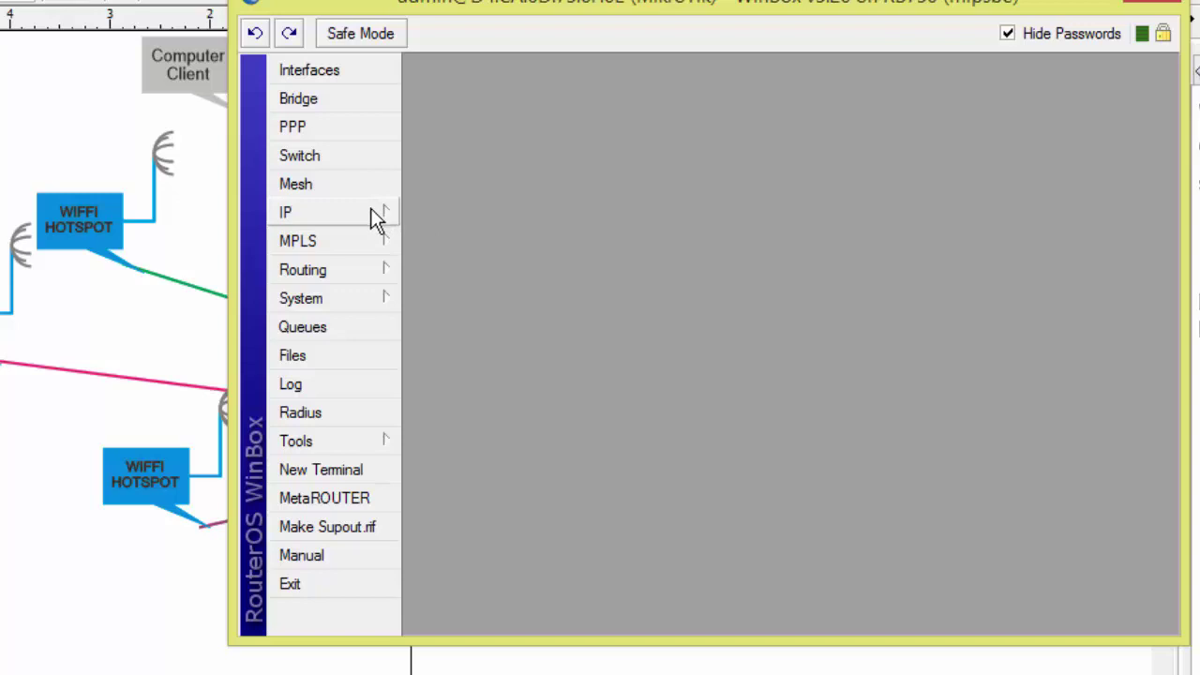
left_click(332, 215)
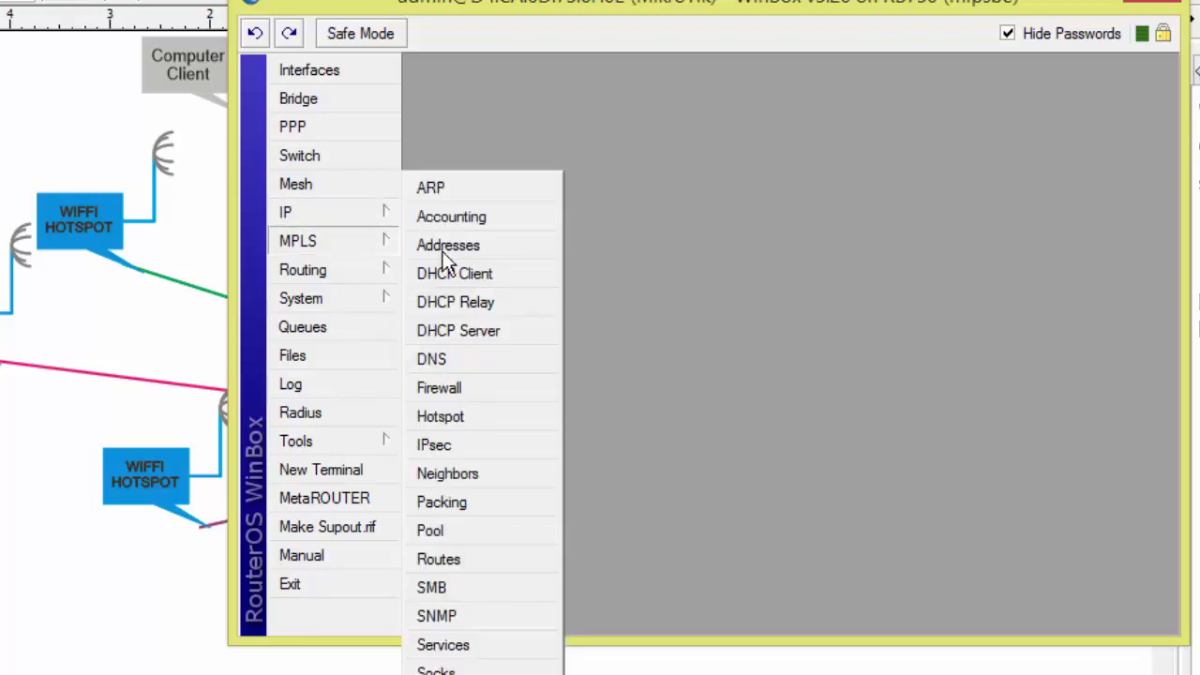
left_click(512, 333)
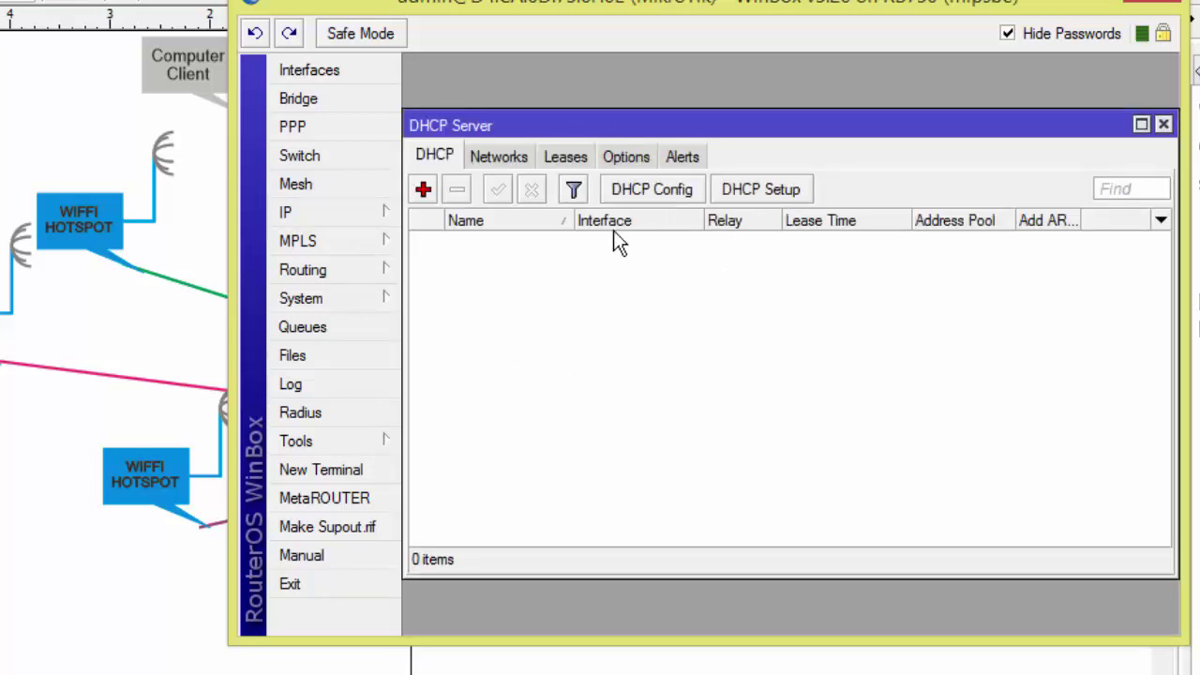
left_click(799, 196)
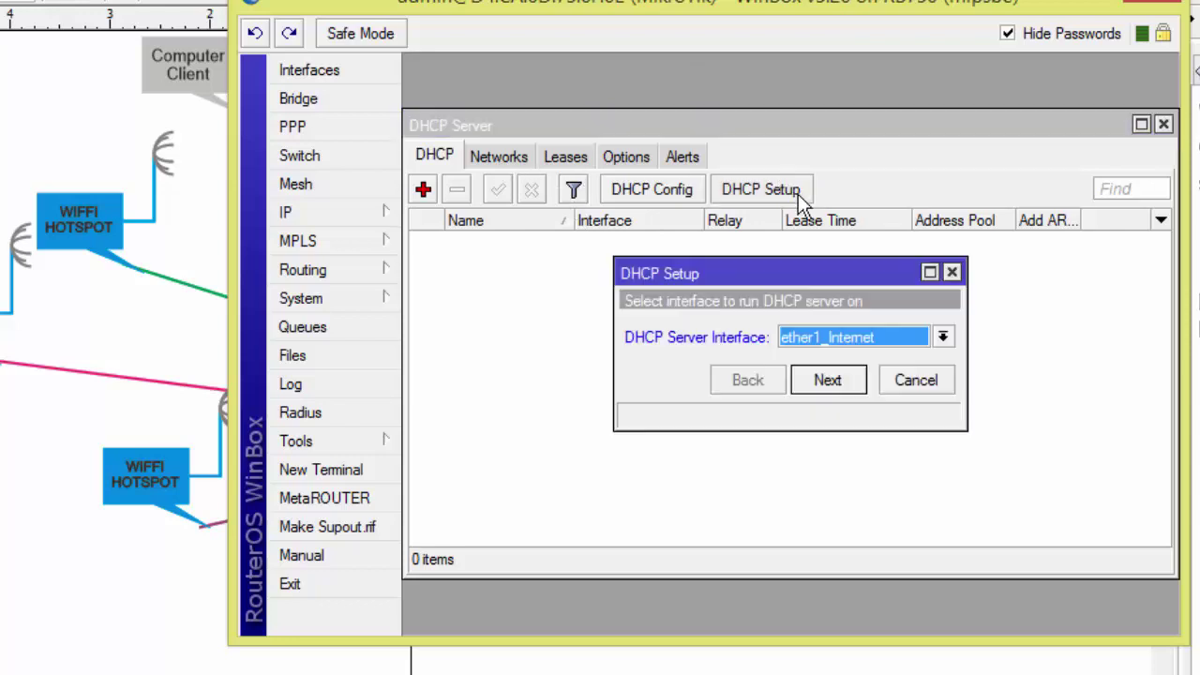
left_click(883, 343)
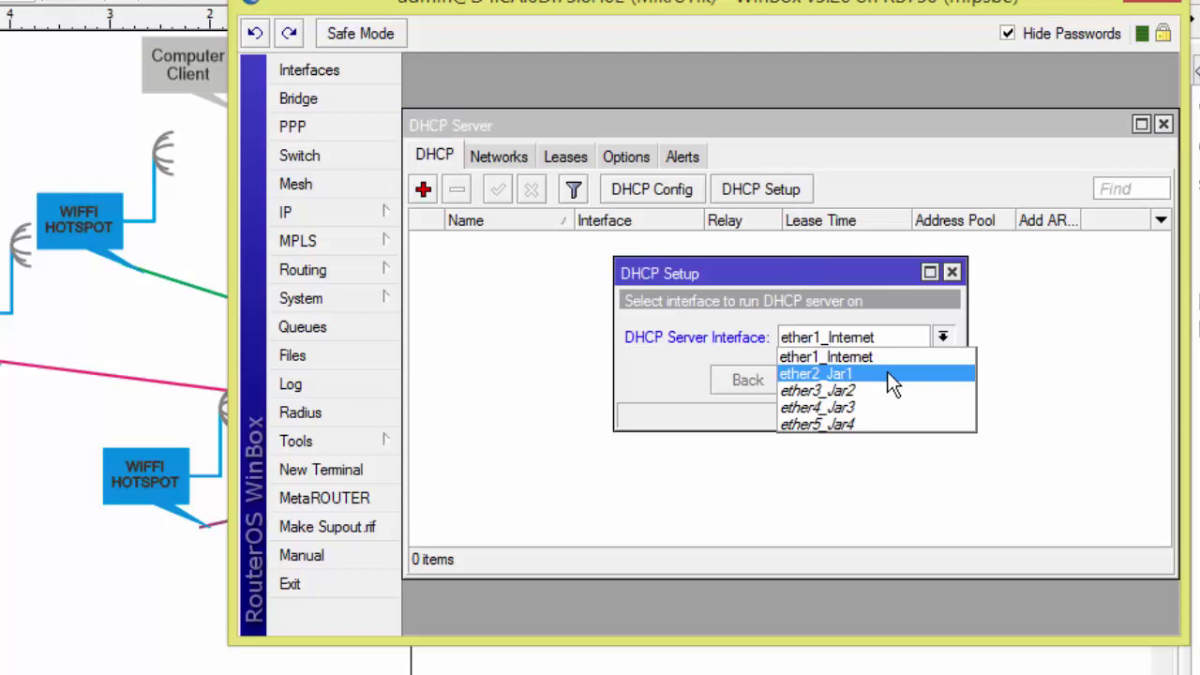
left_click(887, 373)
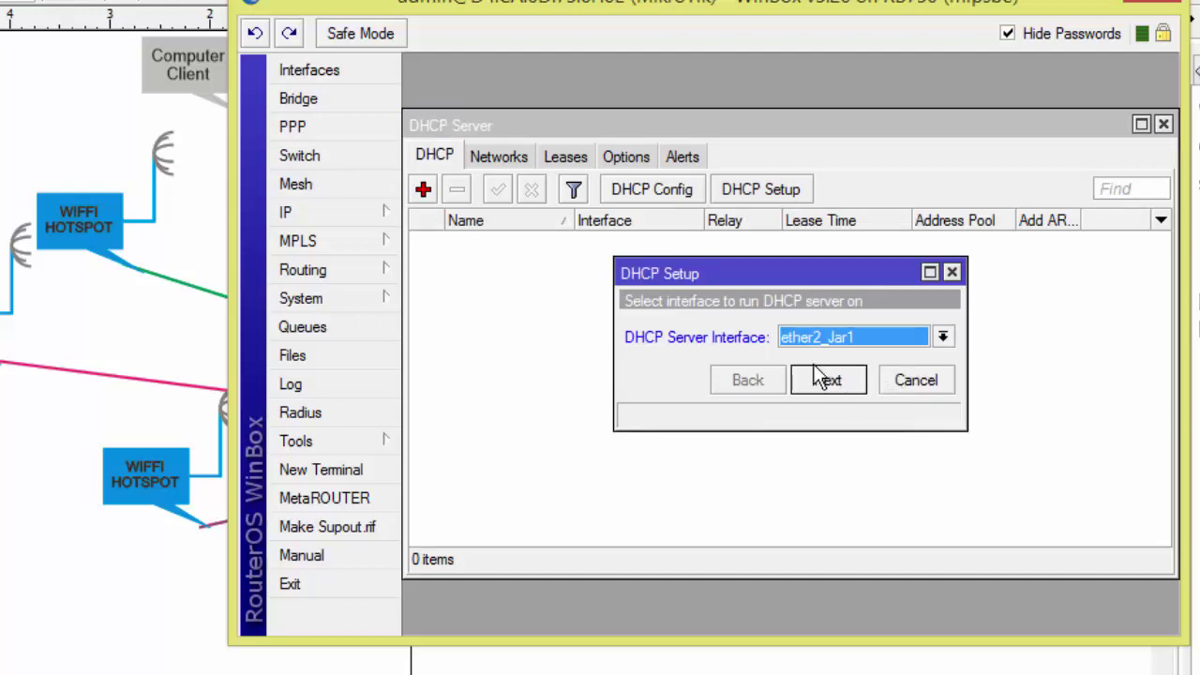
left_click(852, 377)
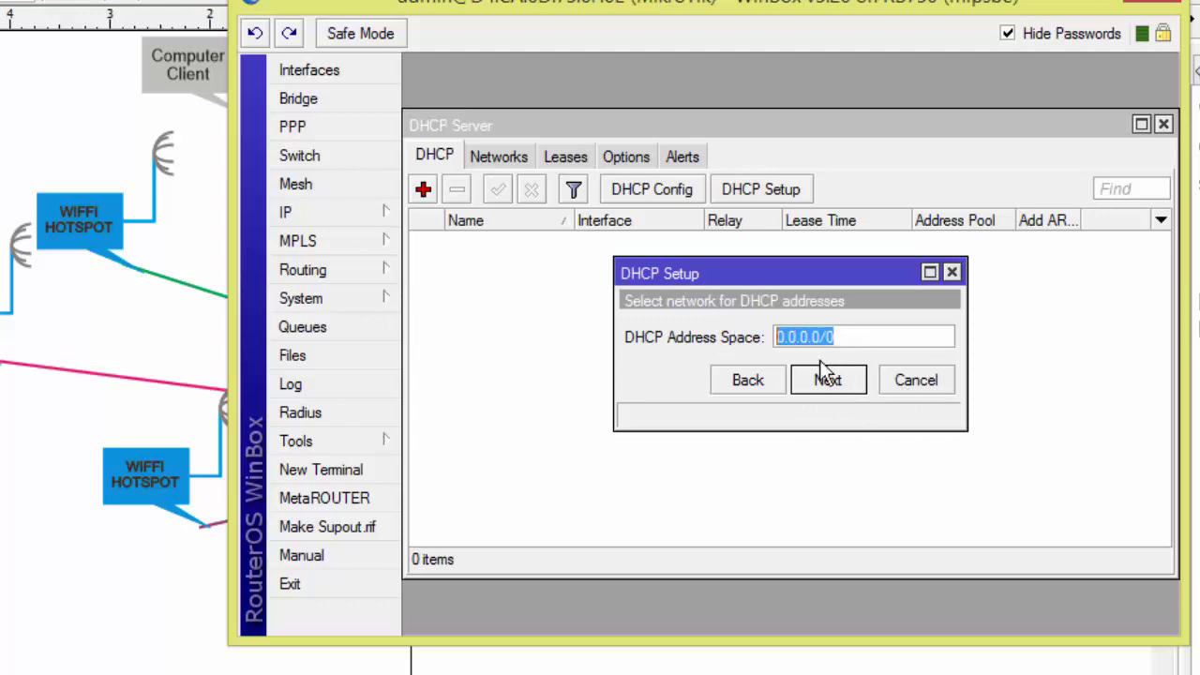
left_click(919, 380)
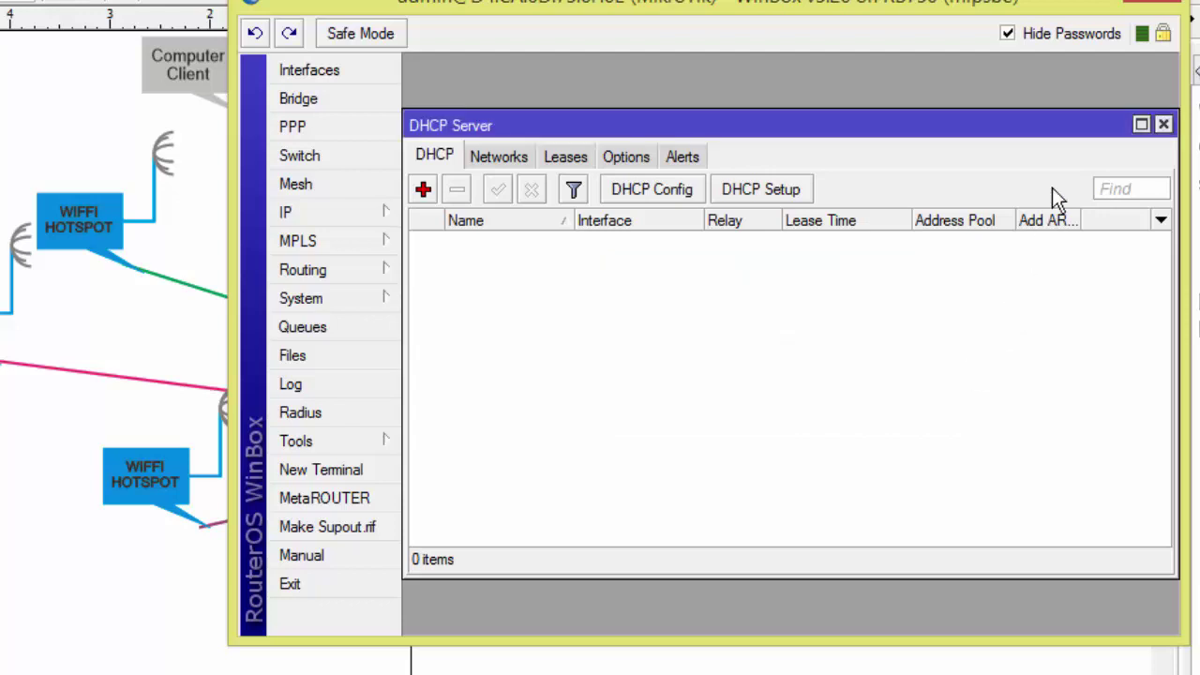
left_click(1163, 124)
Open the router's IP address list and start a new address on interface ether2_Jar1
left_click(388, 214)
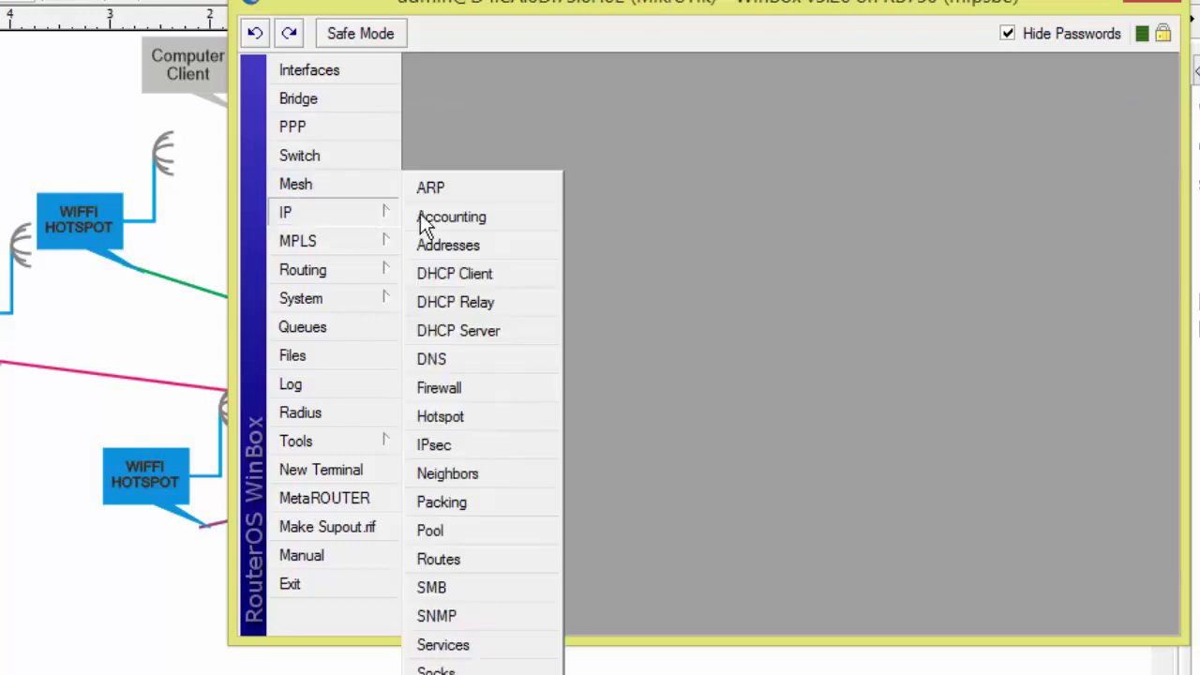
left_click(607, 127)
left_click(385, 212)
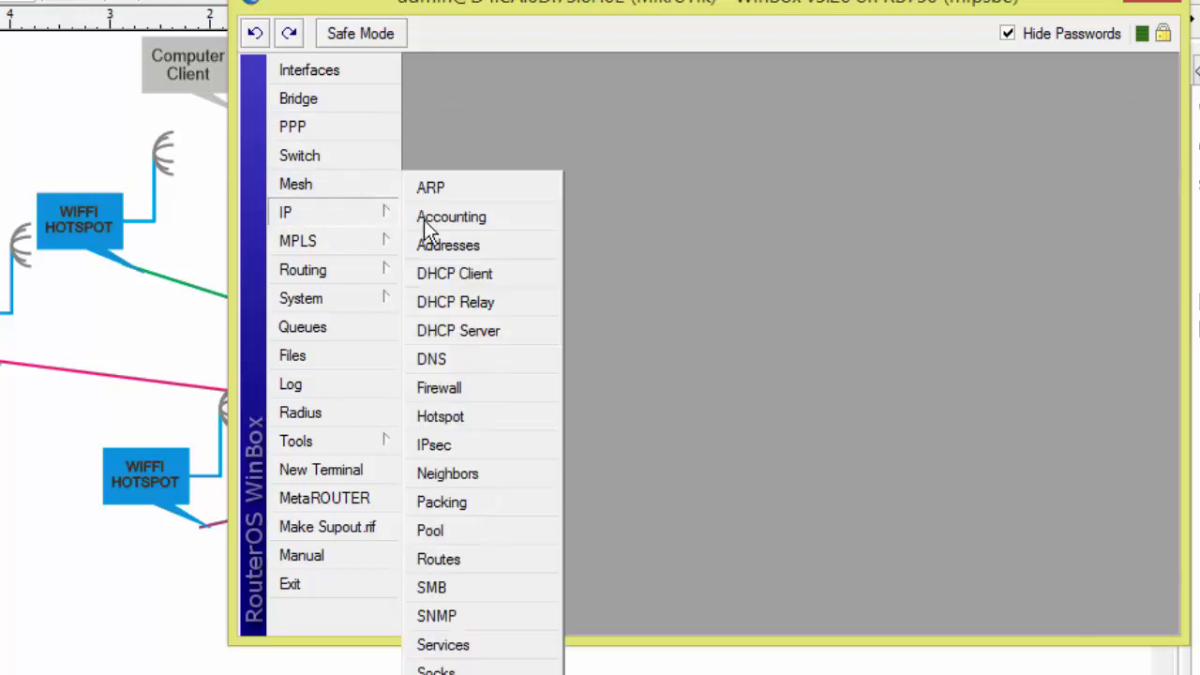
left_click(487, 247)
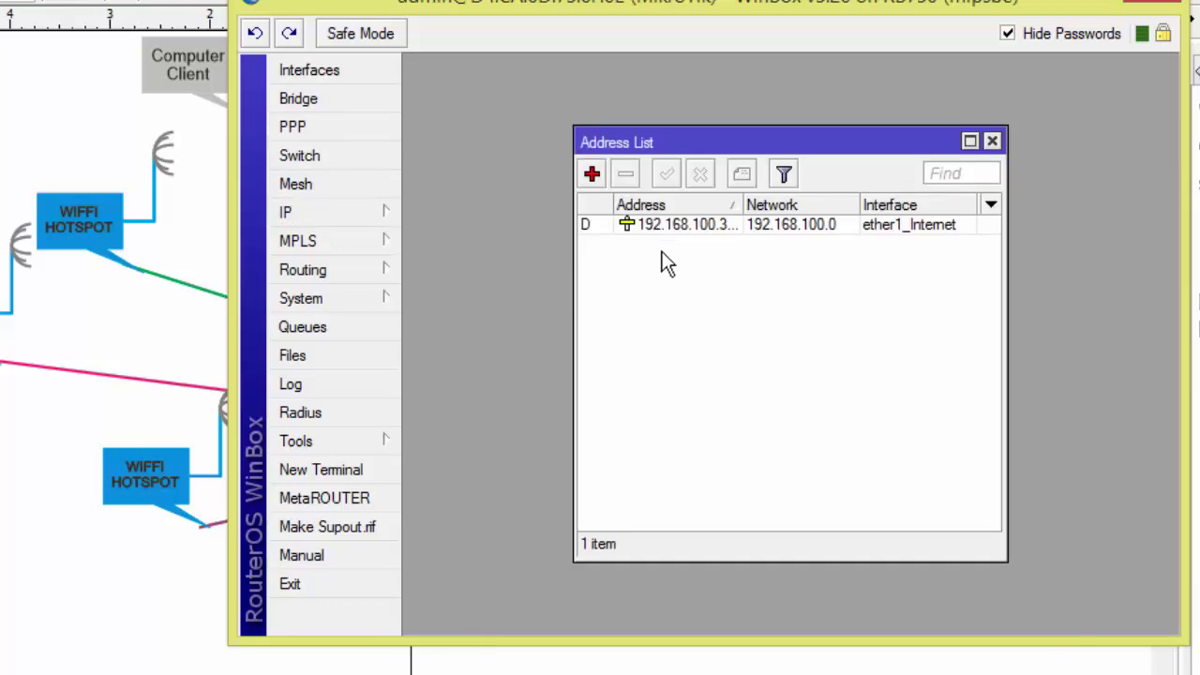
left_click(594, 176)
left_click_drag(763, 207, 890, 319)
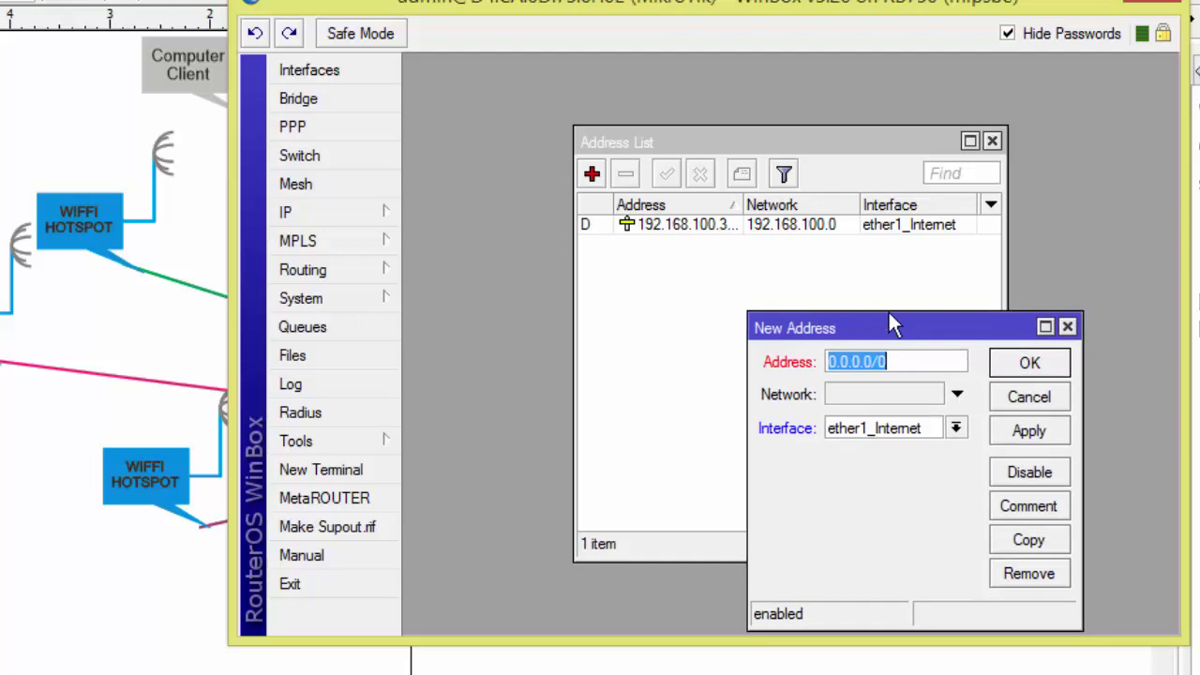
left_click(956, 429)
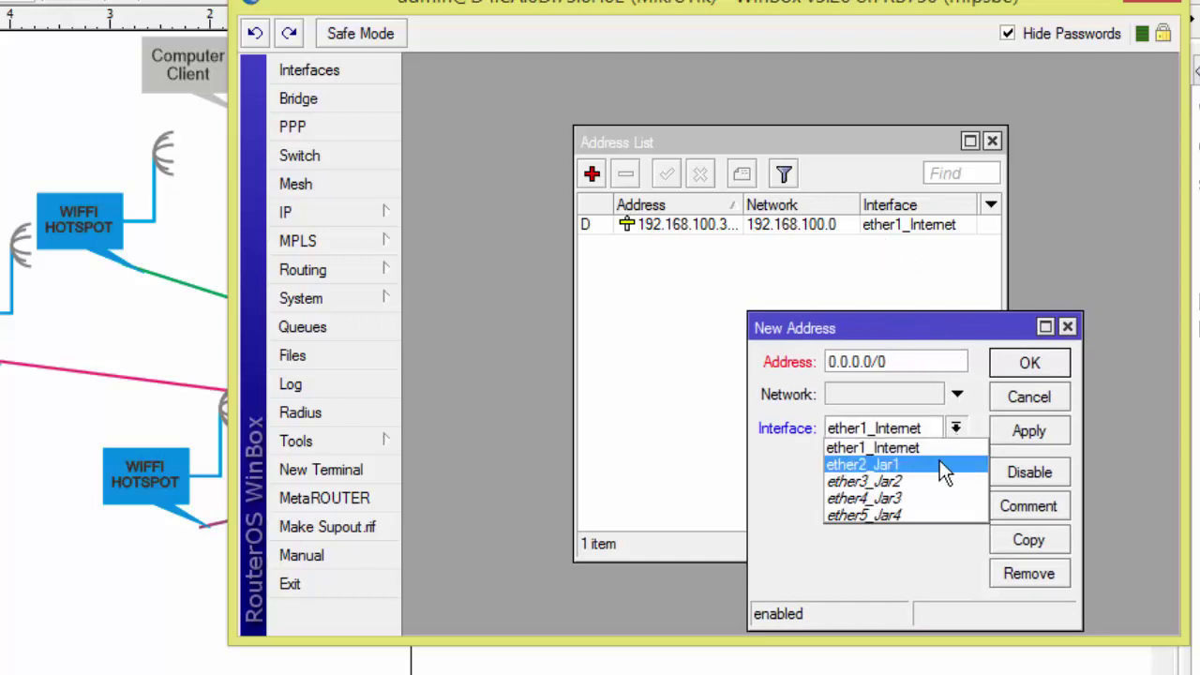
left_click(939, 464)
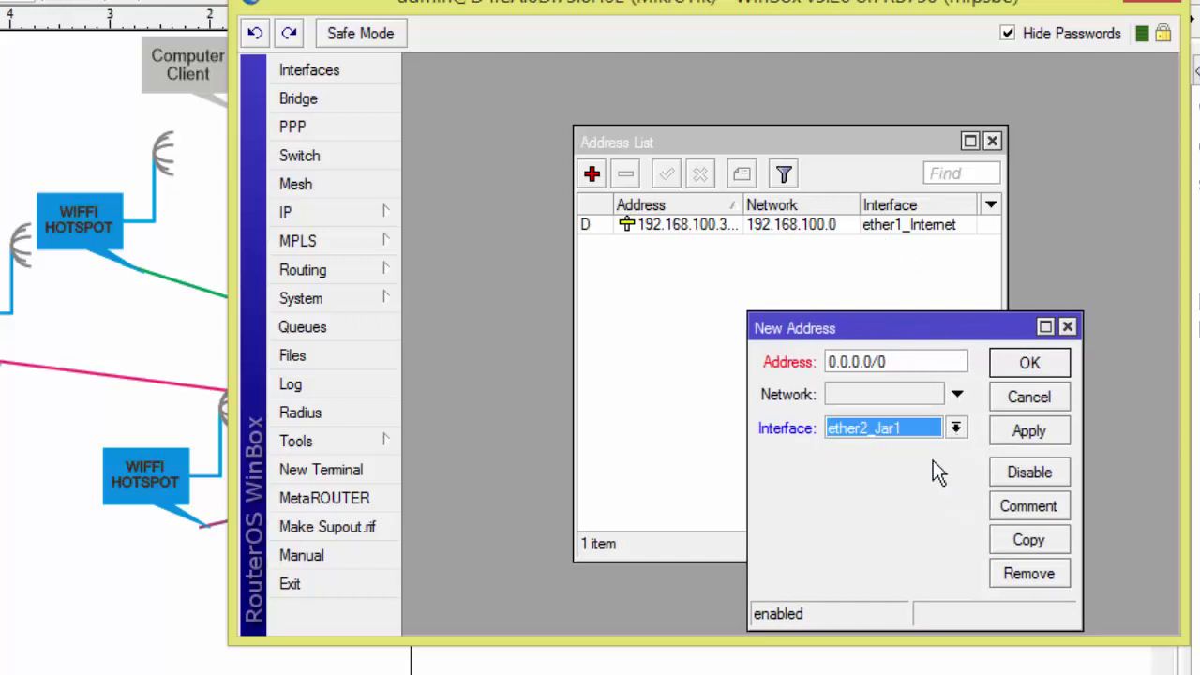
left_click(876, 362)
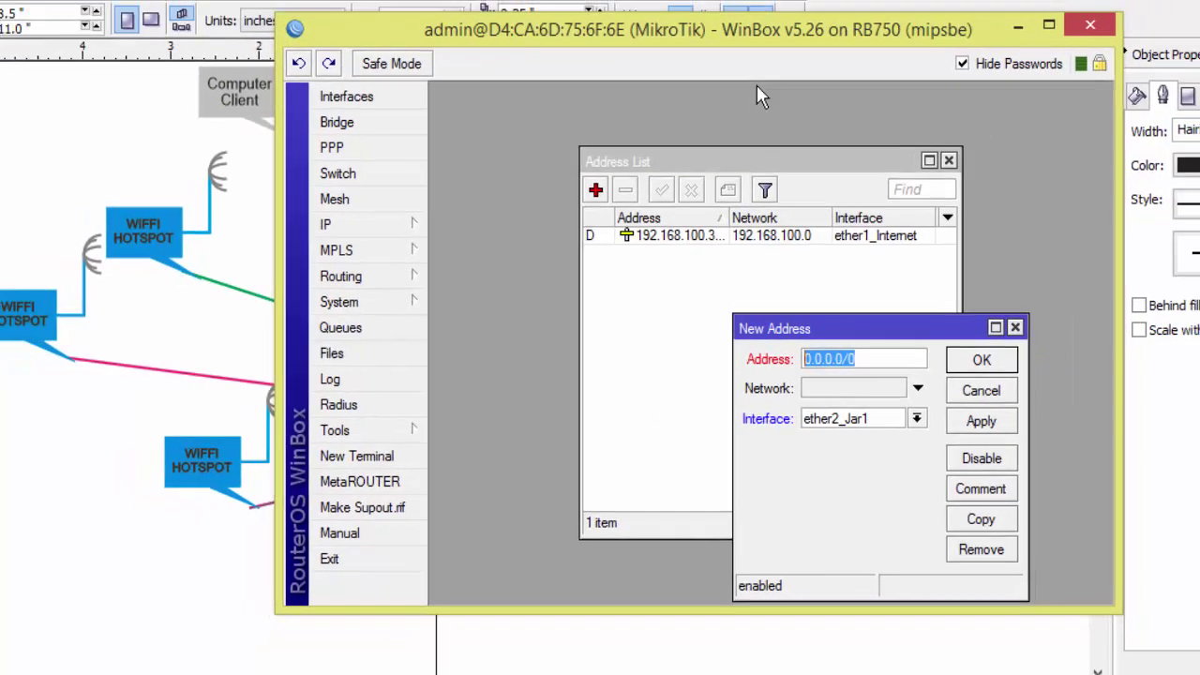
Arrange WinBox on the right half of the screen and the Notepad++ notes on the left half
left_click_drag(886, 5, 1199, 158)
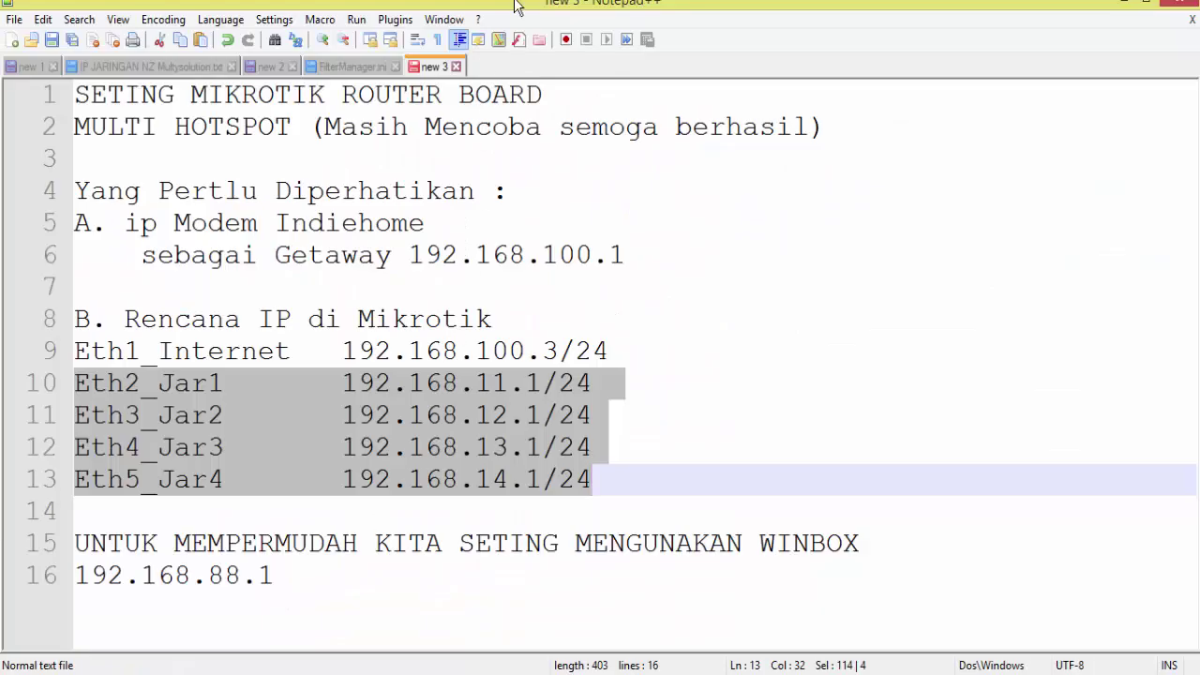
left_click(1146, 4)
left_click_drag(656, 11, 4, 110)
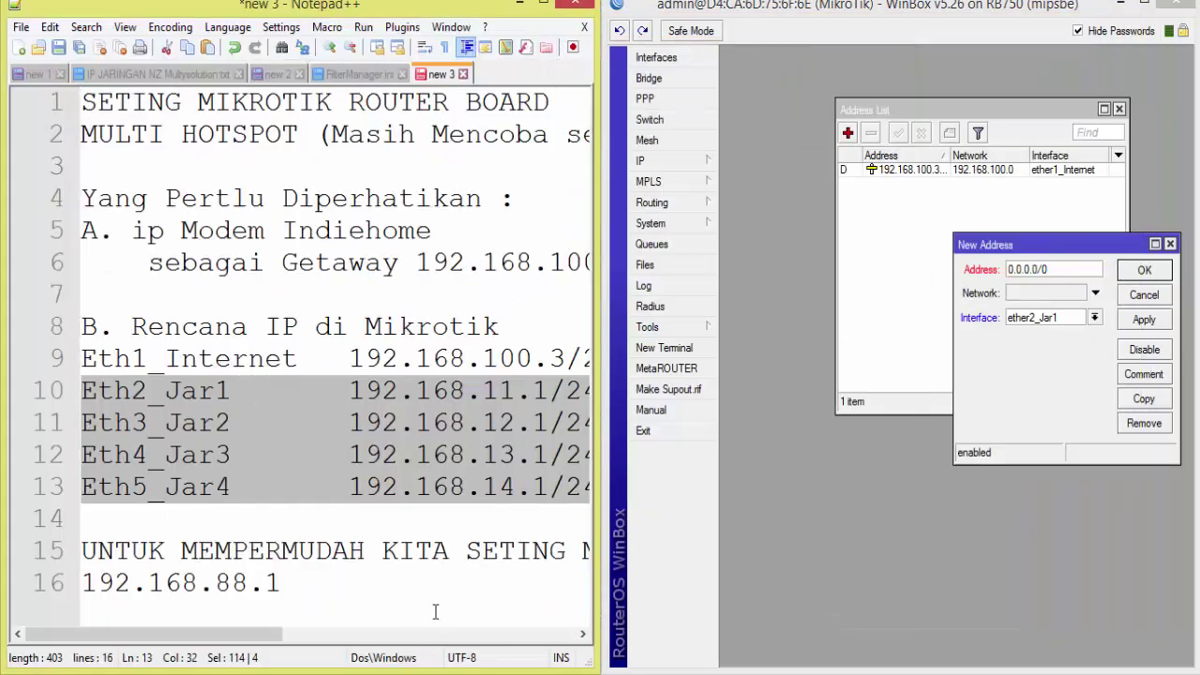
Copy the planned Eth2_Jar1 IP 192.168.11.1/24 from the notes into the new WinBox address entry
mouse_move(266, 636)
left_mouse_down()
mouse_move(293, 637)
mouse_move(279, 639)
left_mouse_up()
left_click(324, 390)
left_click_drag(357, 390, 578, 390)
key("ctrl+c")
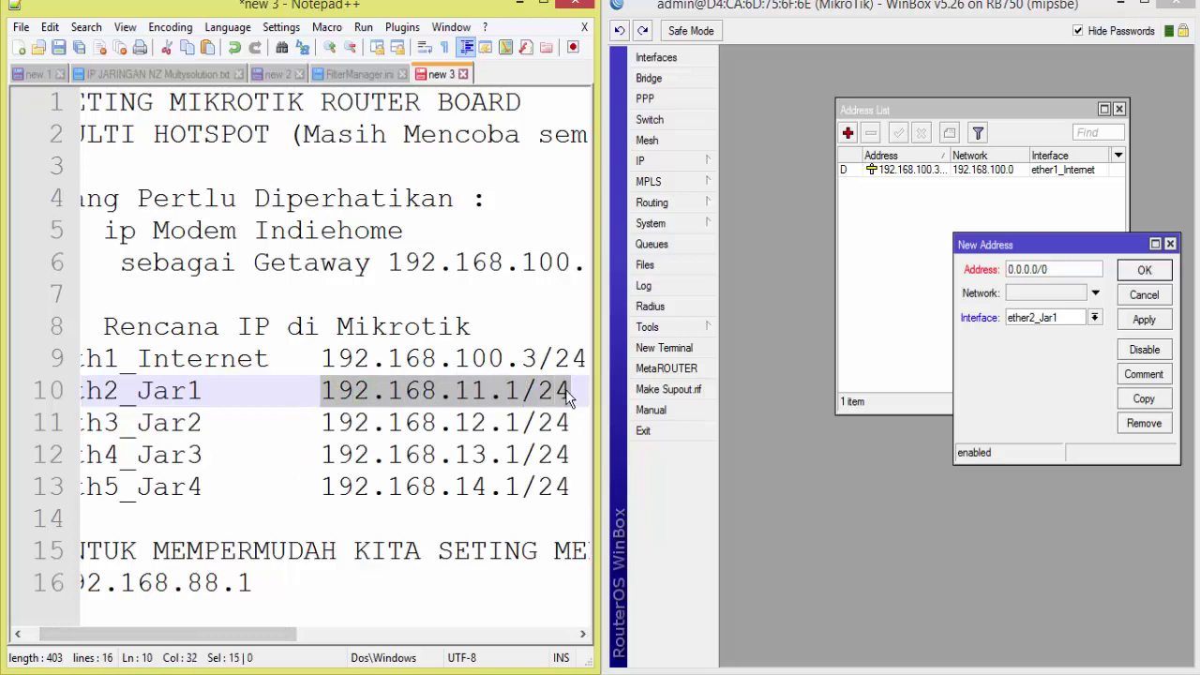
left_click(1058, 269)
key("ctrl+v")
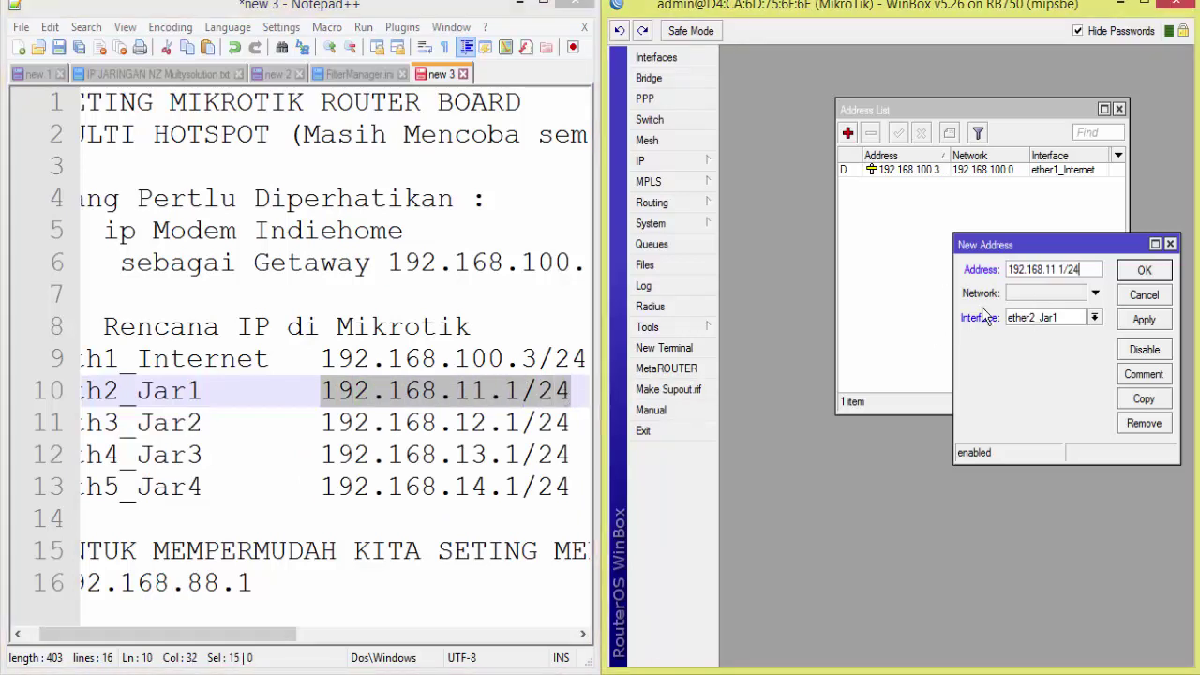
Set the network of the ether2_Jar1 address to 192.168.11.0 and save the entry
left_click(1036, 298)
key("ctrl+v")
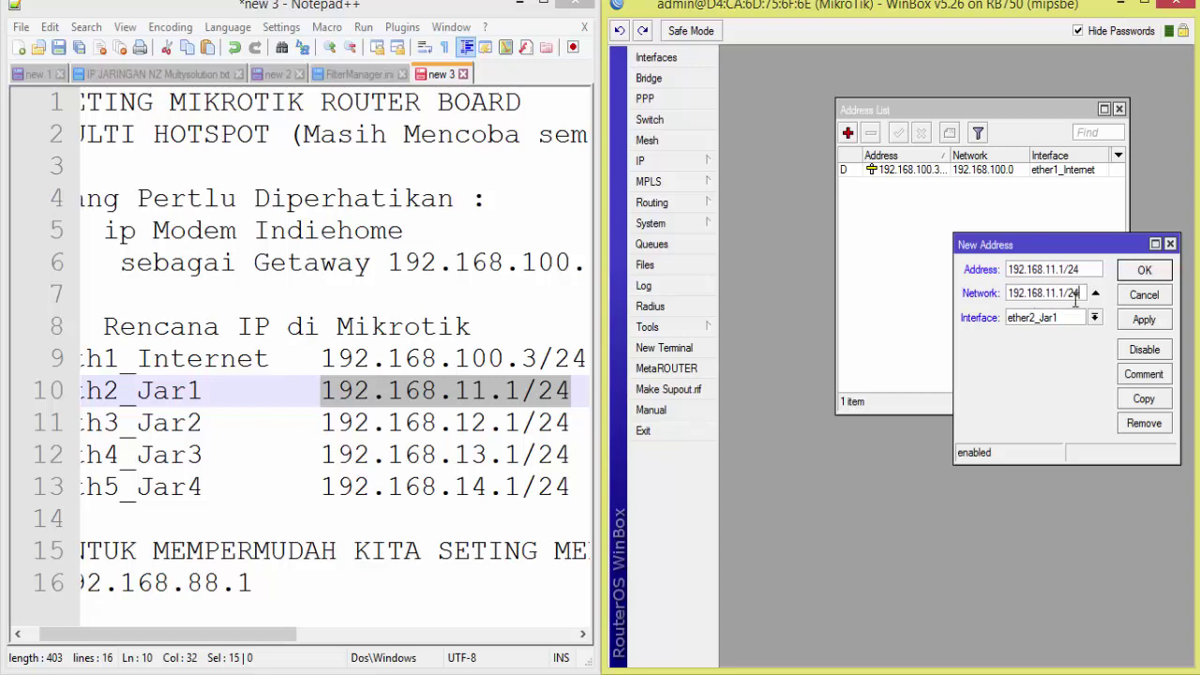
left_click_drag(1079, 295, 1057, 298)
type("0")
left_click(1144, 319)
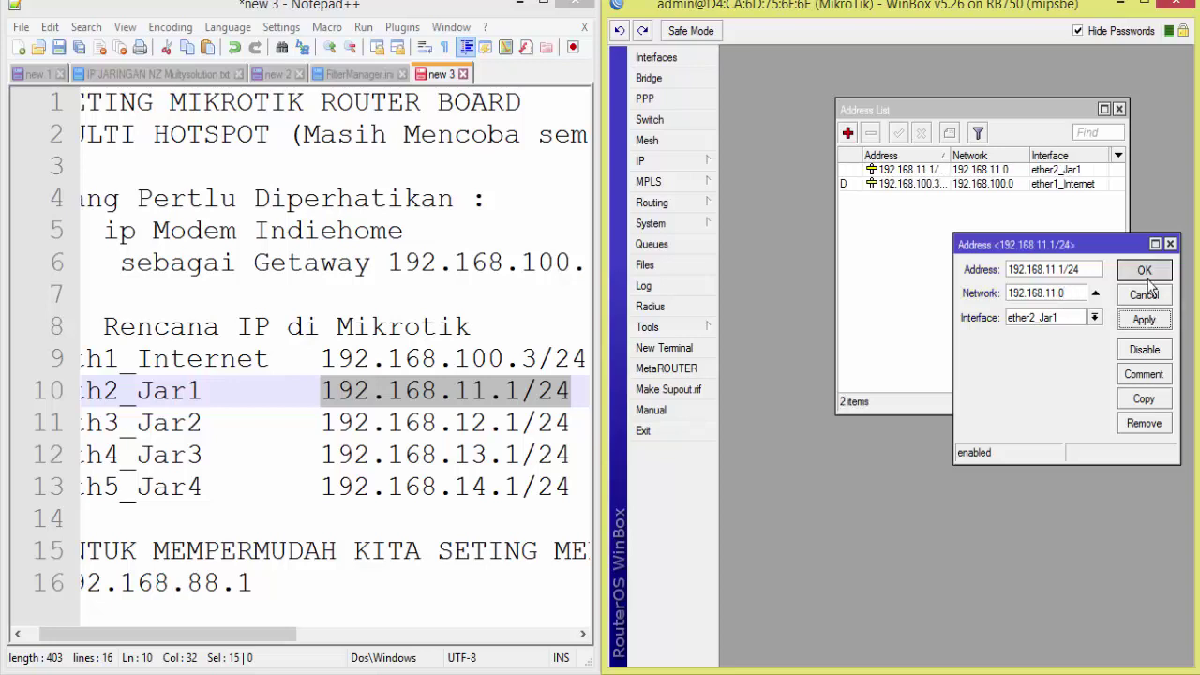
left_click(1144, 270)
Start a new address on interface ether3_Jar2 and fill in 192.168.12.1/24 copied from the notes
left_click(848, 133)
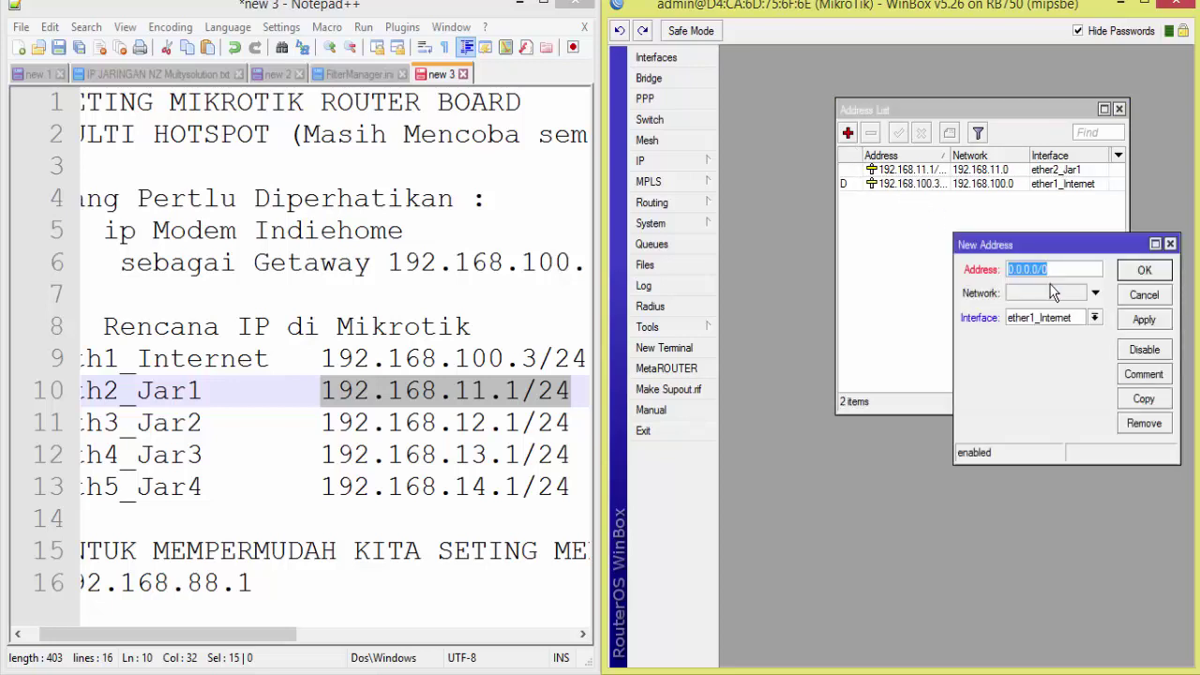
left_click(1093, 318)
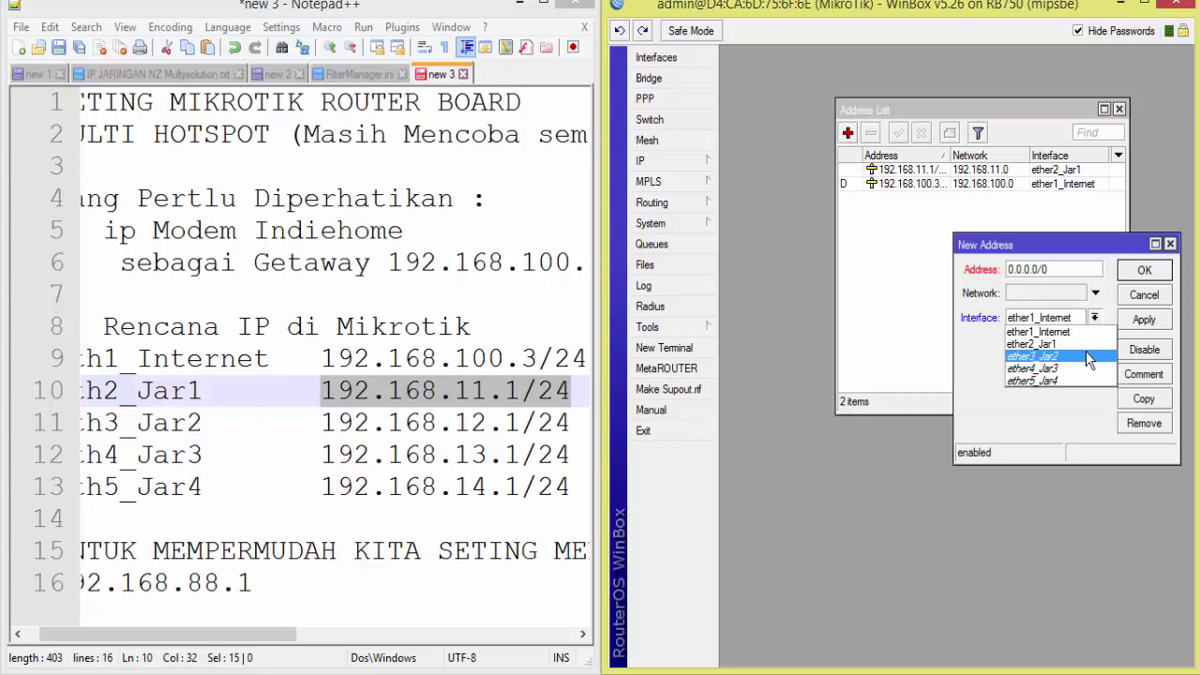
left_click(1086, 352)
left_click_drag(1075, 270, 963, 271)
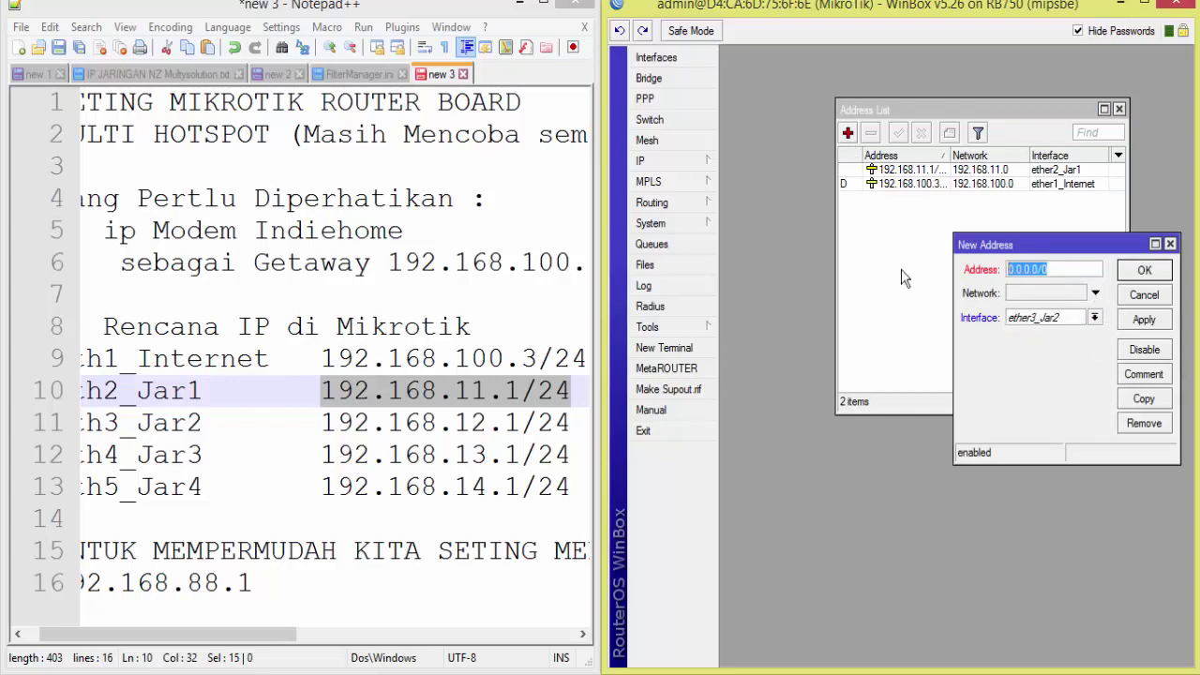
left_click_drag(321, 423, 572, 424)
key("ctrl+c")
left_click(980, 269)
key("ctrl+a")
key("ctrl+v")
Set the network of the ether3_Jar2 address to 192.168.12.0 and save the entry
left_click(1096, 293)
key("ctrl+v")
left_click_drag(1080, 293, 1060, 296)
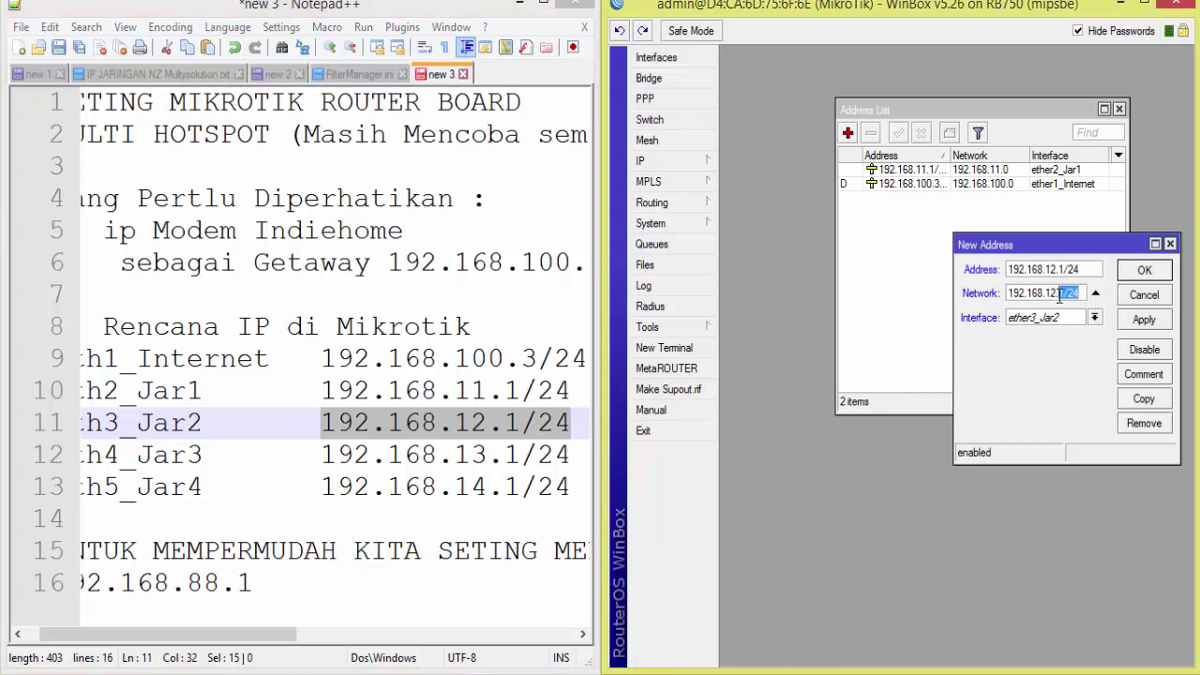
type("0")
left_click(1144, 270)
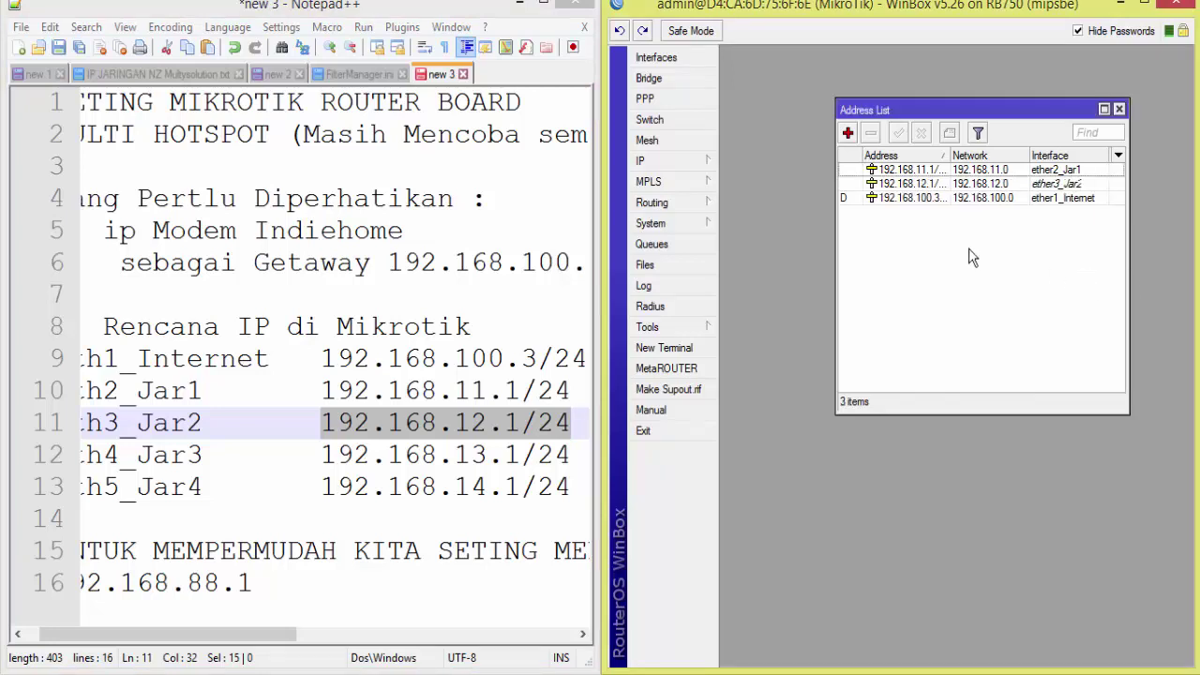
Start a new address on interface ether4_Jar3 and fill in 192.168.13.1/24 copied from the notes
left_click(1094, 317)
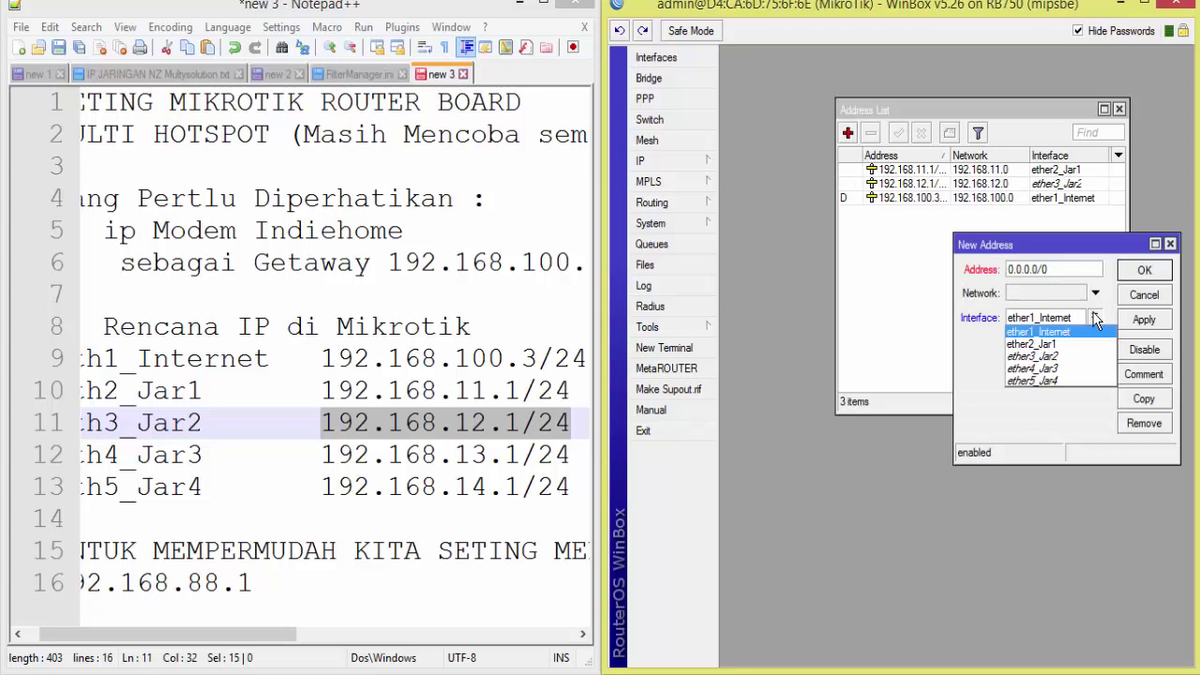
left_click(1079, 370)
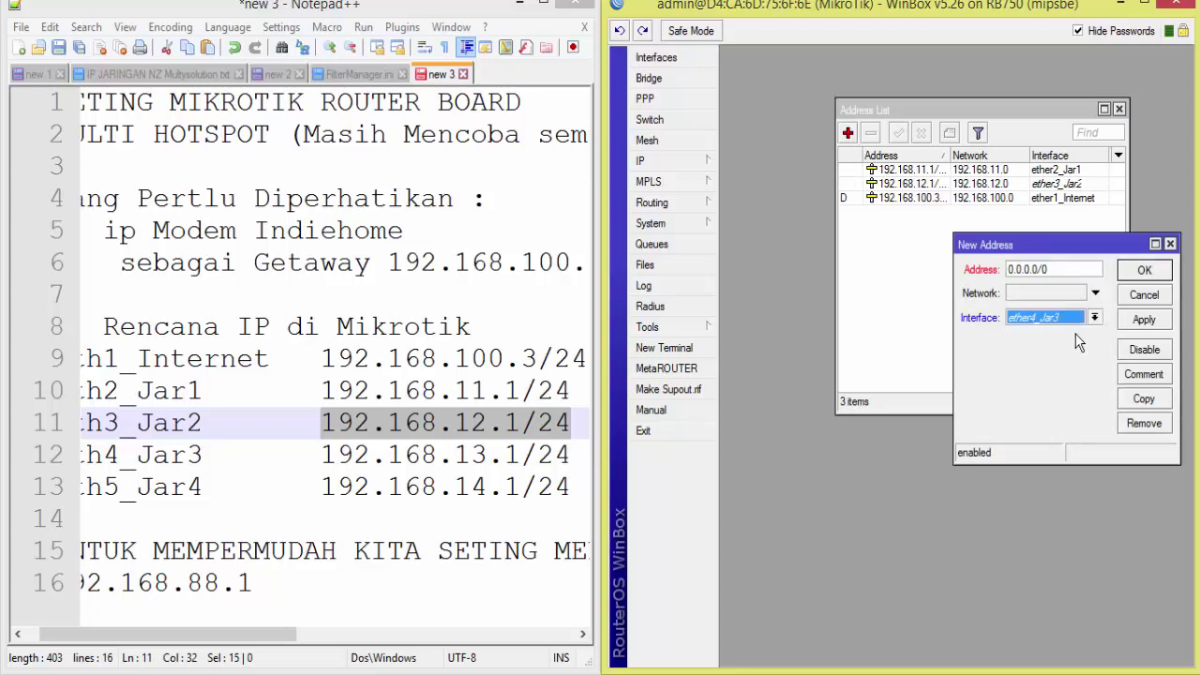
double_click(1058, 270)
left_click_drag(572, 457, 320, 457)
key("ctrl+c")
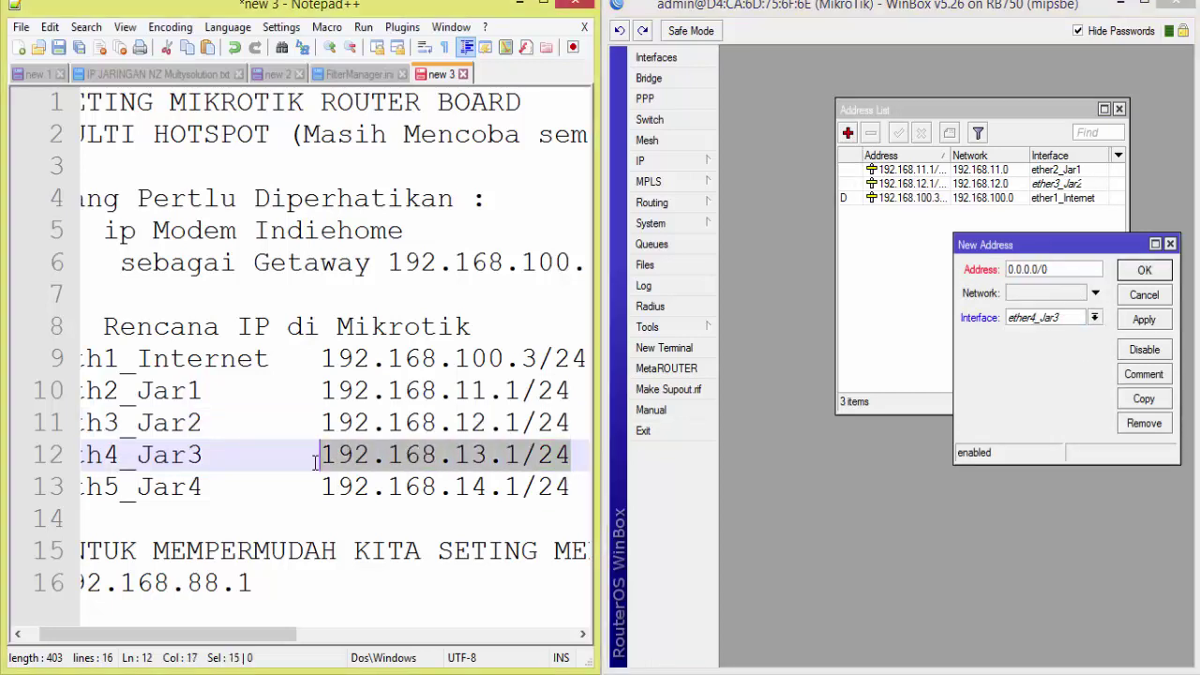
double_click(1050, 270)
key("ctrl+v")
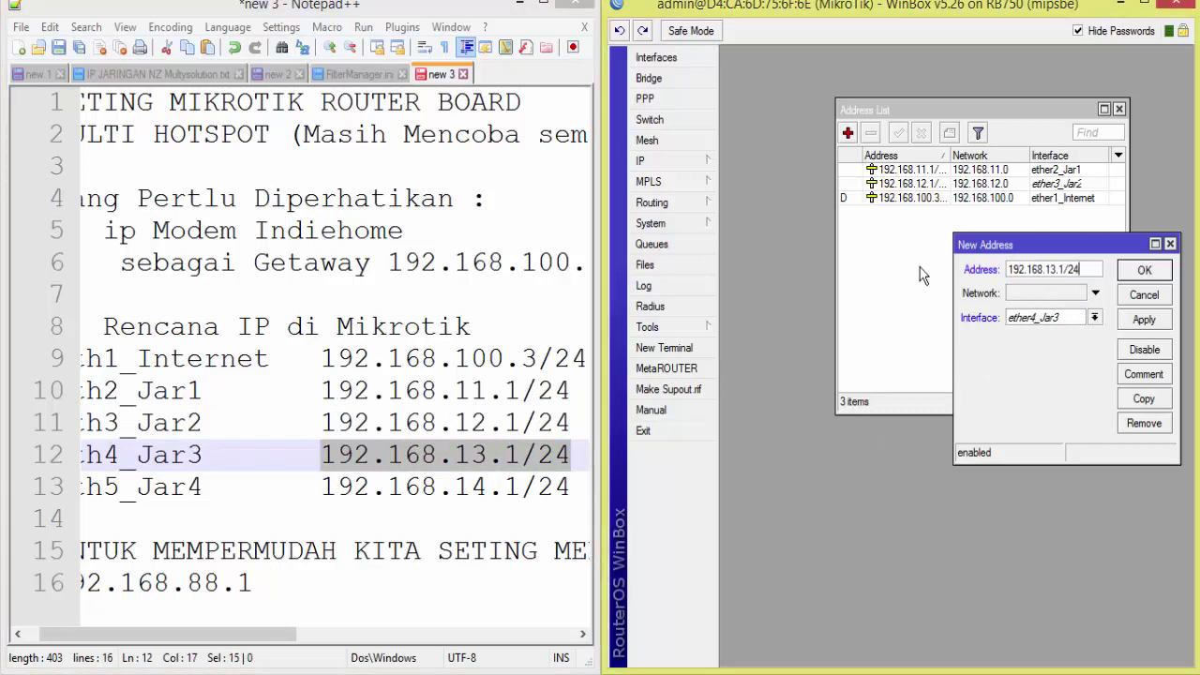
Set the network of the ether4_Jar3 address to 192.168.13.0 and save the entry
left_click(1094, 317)
left_click(1094, 317)
left_click(1069, 298)
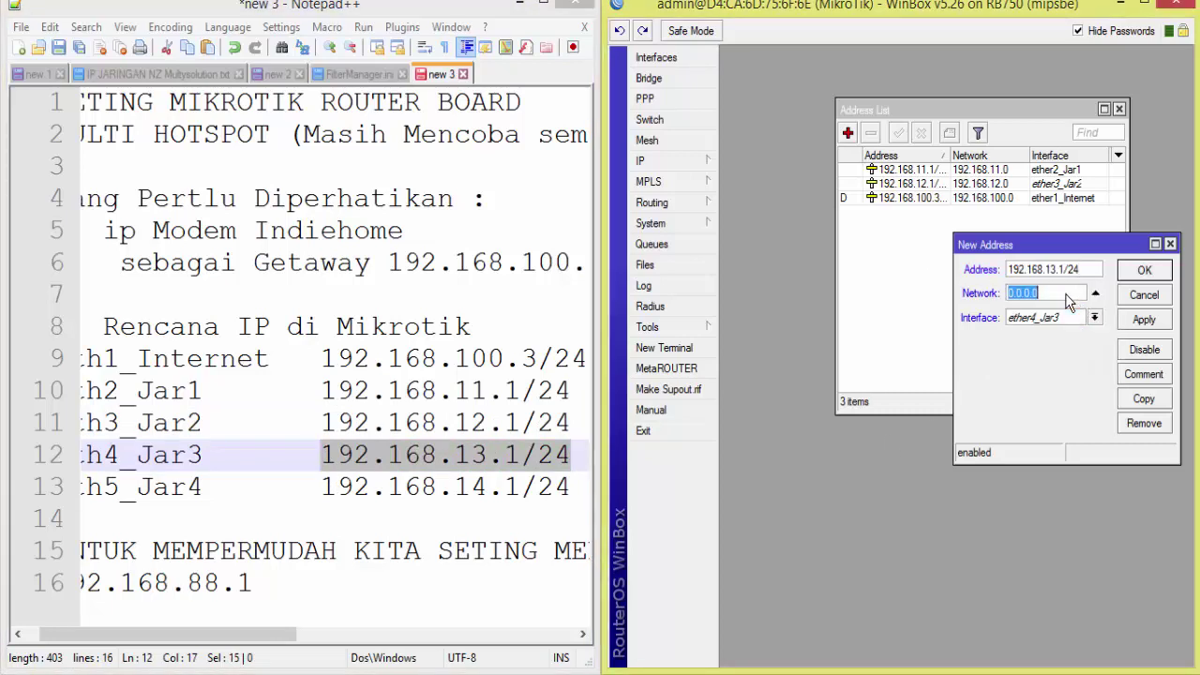
key("ctrl+v")
left_click_drag(1081, 294, 1061, 294)
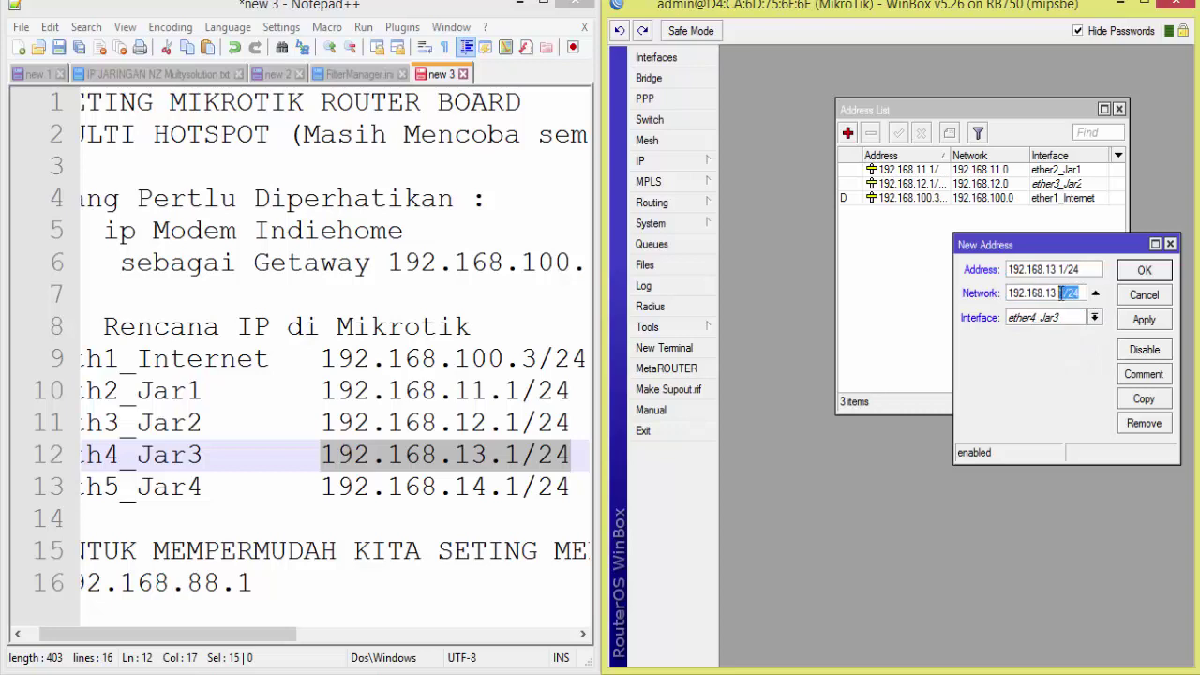
type("0")
left_click(1145, 271)
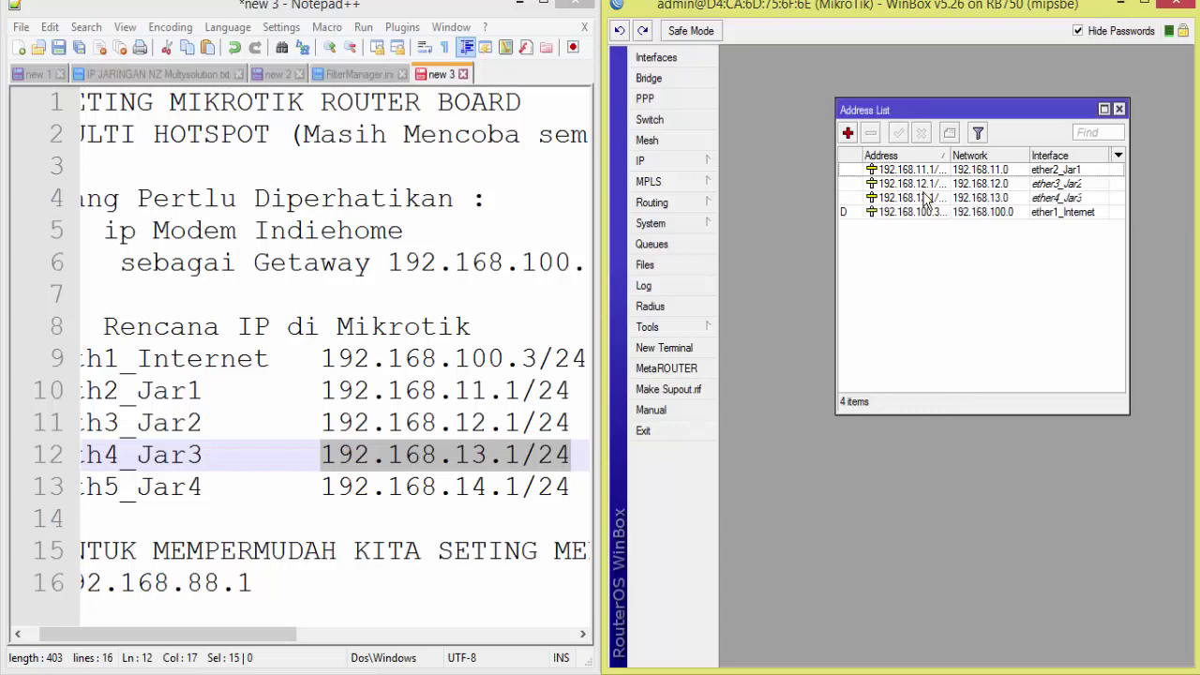
Start a new address on interface ether5_Jar4 and fill in 192.168.14.1/24 copied from the notes
left_click(848, 134)
left_click(1092, 318)
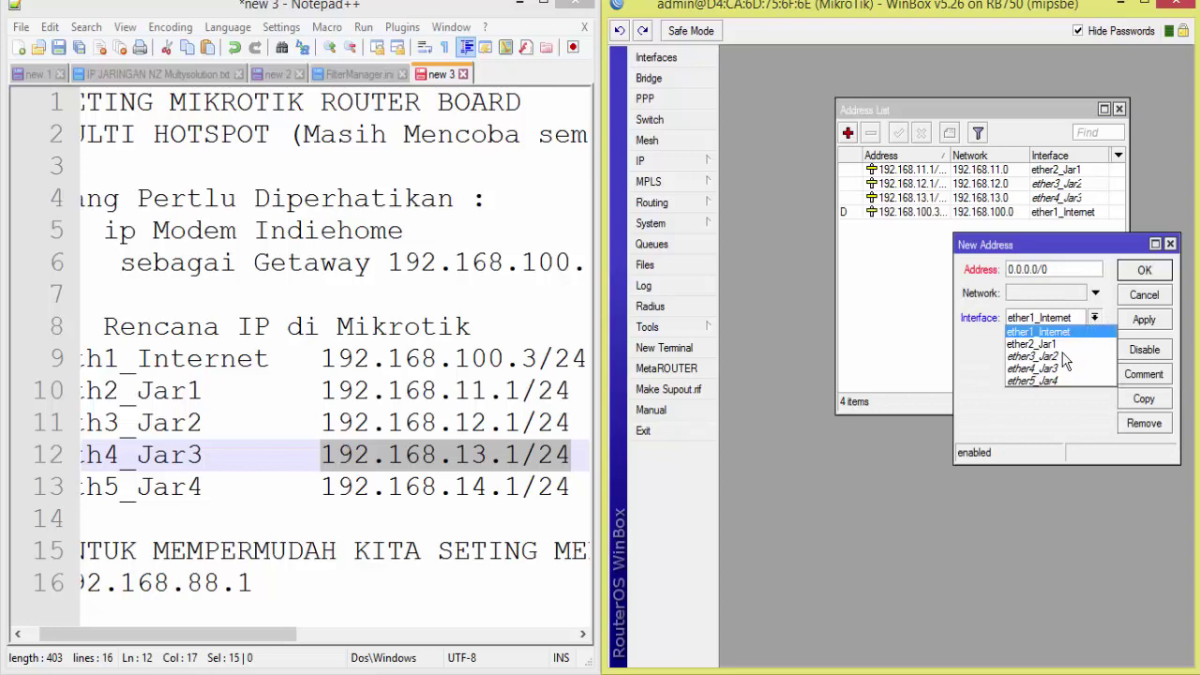
left_click(1062, 382)
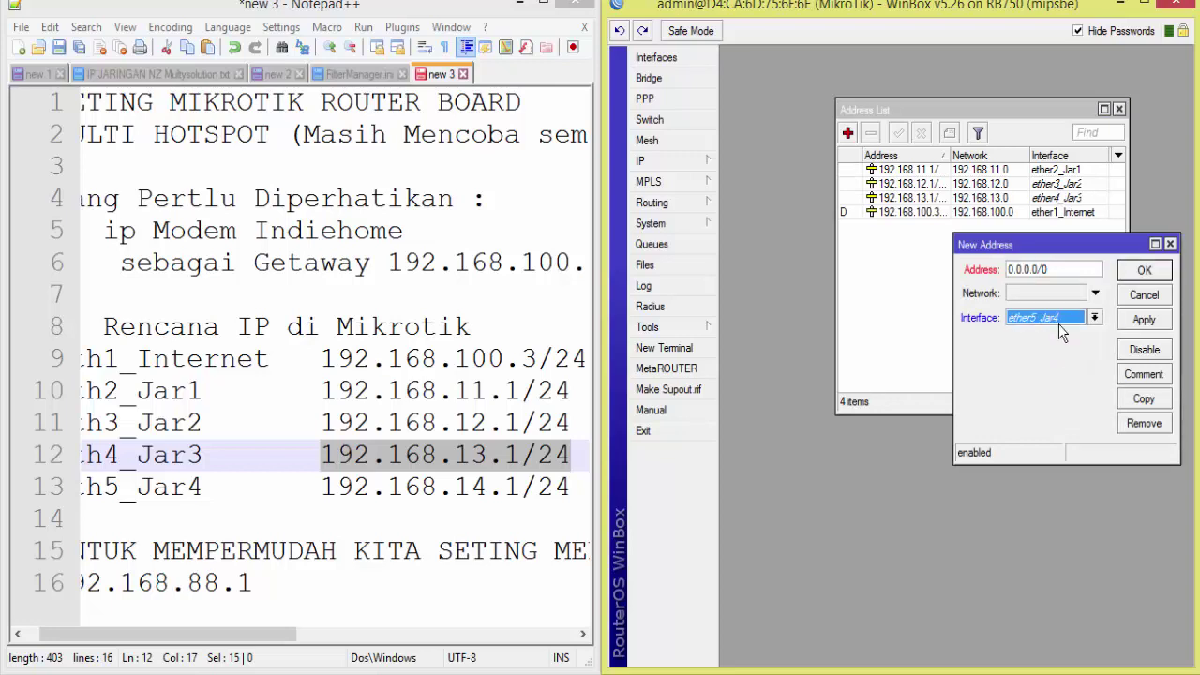
left_click(1050, 270)
left_click_drag(577, 487, 321, 486)
key("ctrl+c")
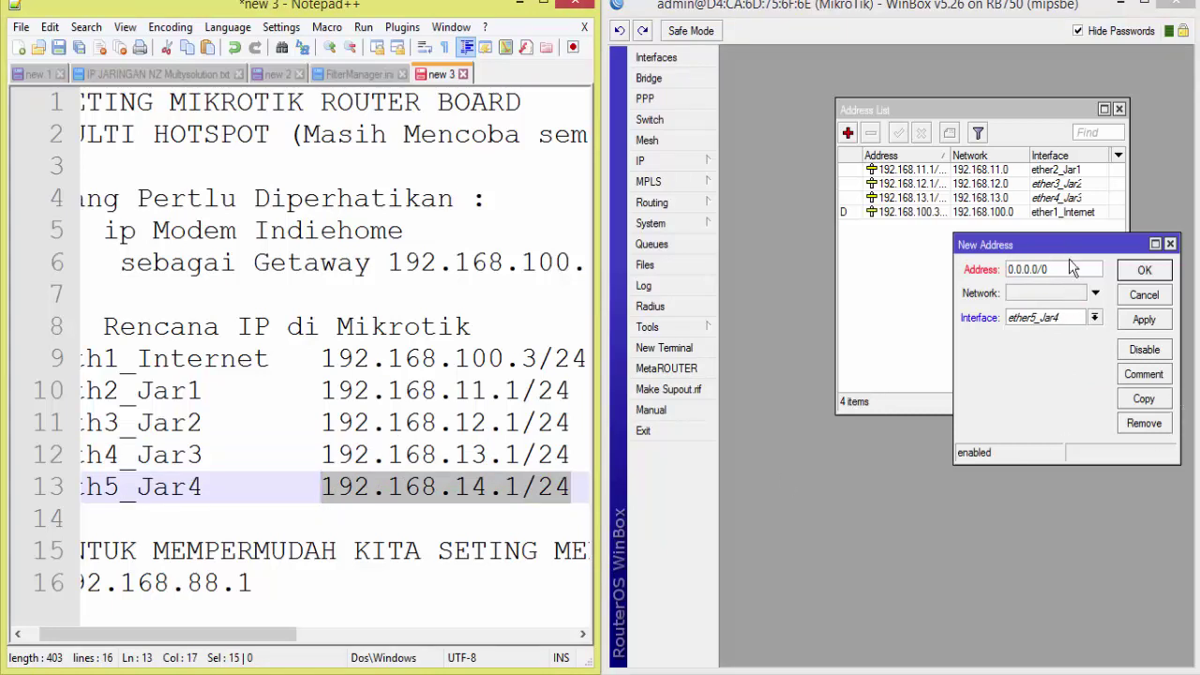
left_click(1011, 269)
key("ctrl+v")
Set the network of the ether5_Jar4 address to 192.168.14.0, save the entry, then sort the address list by interface and close it
left_click(1075, 295)
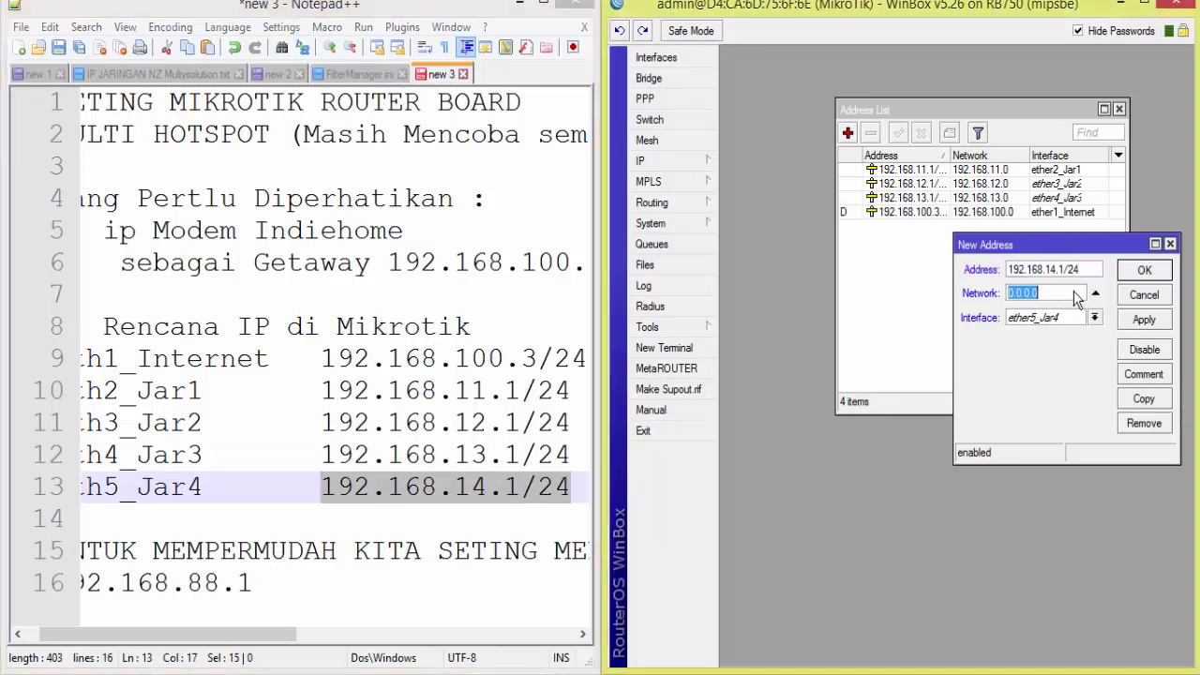
key("ctrl+v")
mouse_move(1080, 294)
left_mouse_down()
mouse_move(1045, 293)
mouse_move(1061, 291)
left_mouse_up()
type("0")
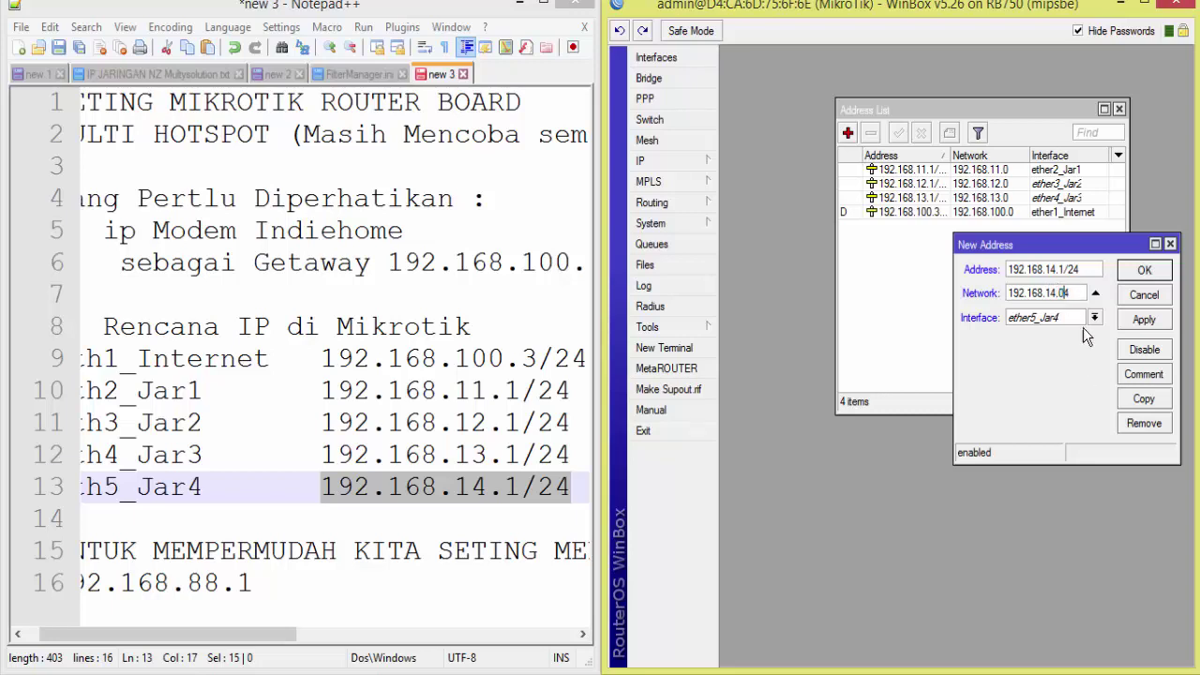
left_click(1133, 273)
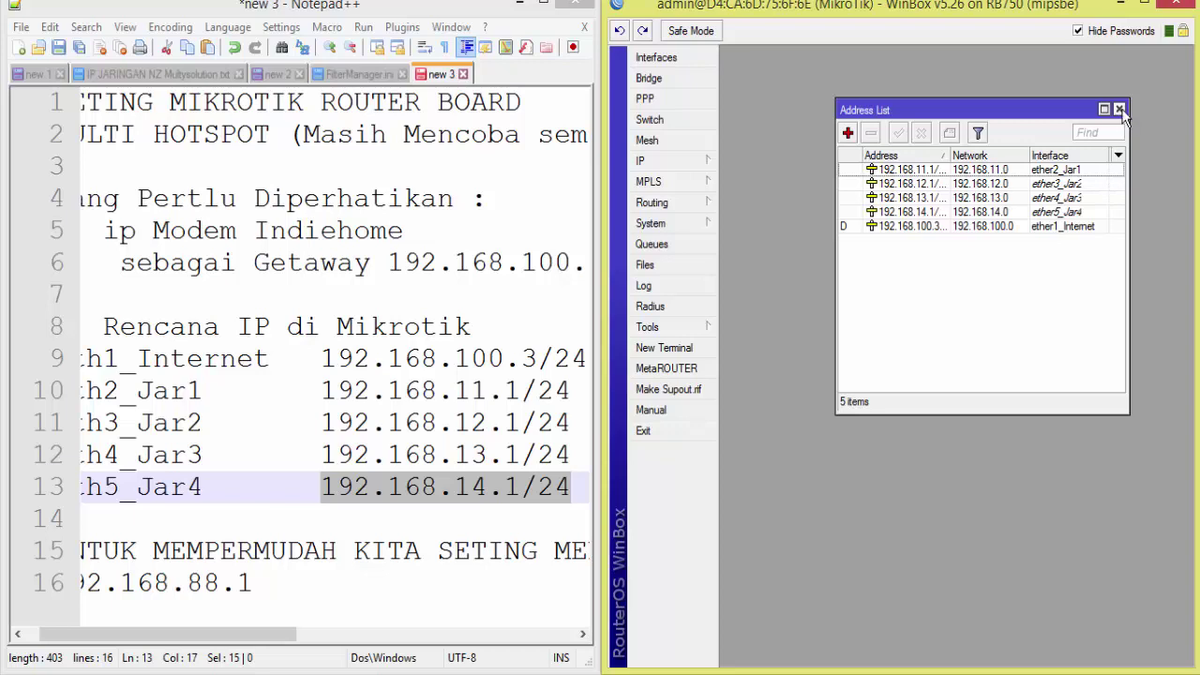
left_click(1047, 156)
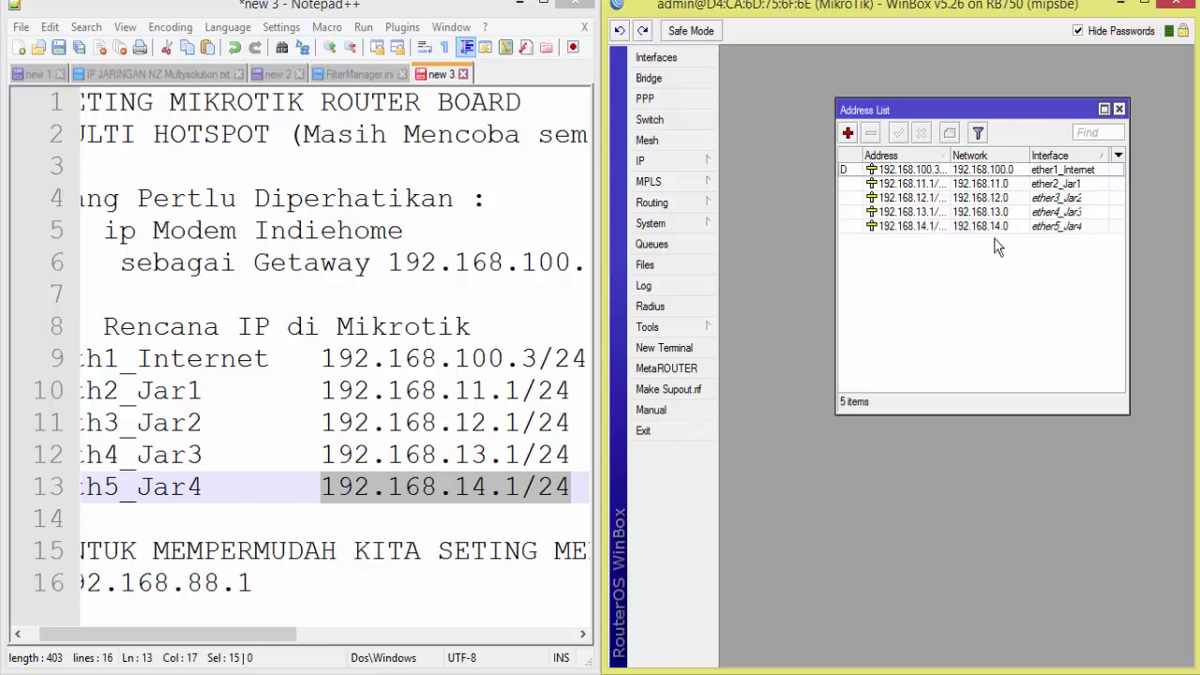
left_click(1118, 109)
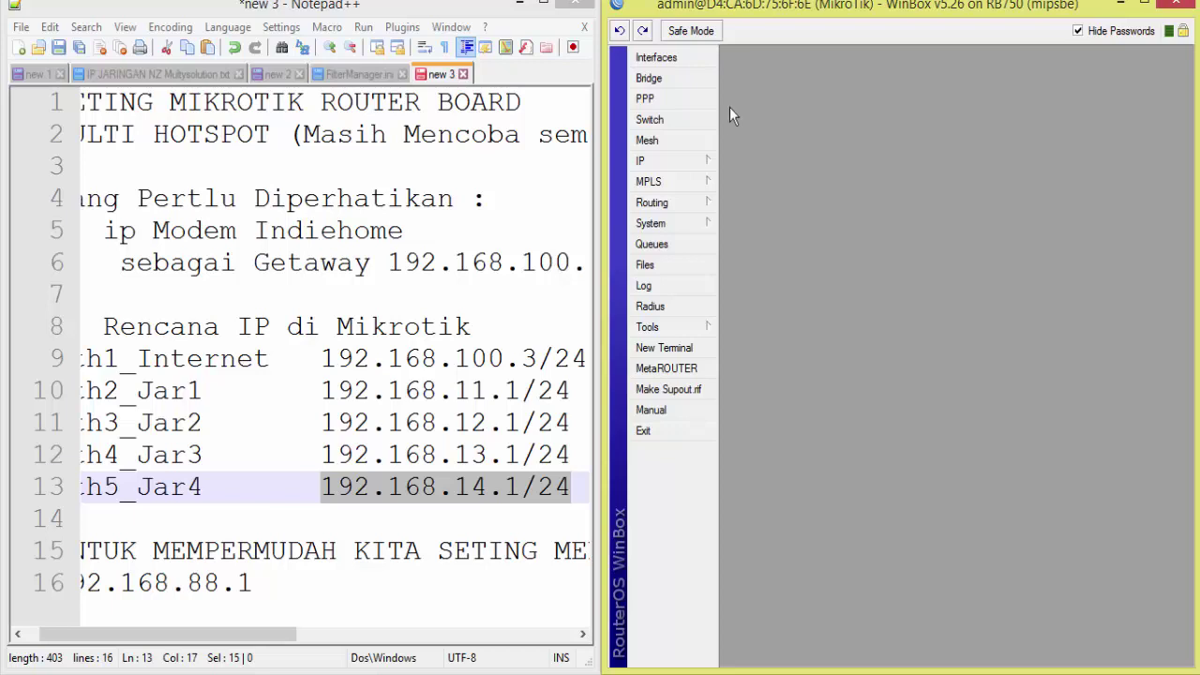
Open the DHCP server settings and start DHCP Setup on interface ether2_Jar1
left_click(680, 163)
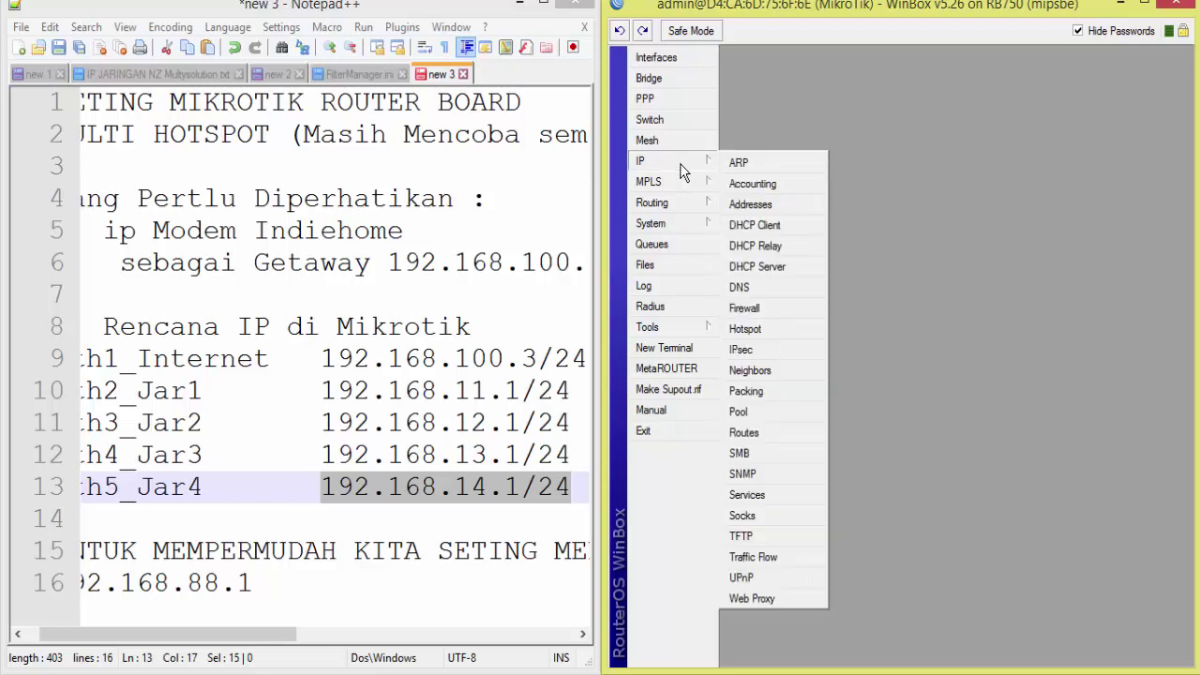
left_click(782, 272)
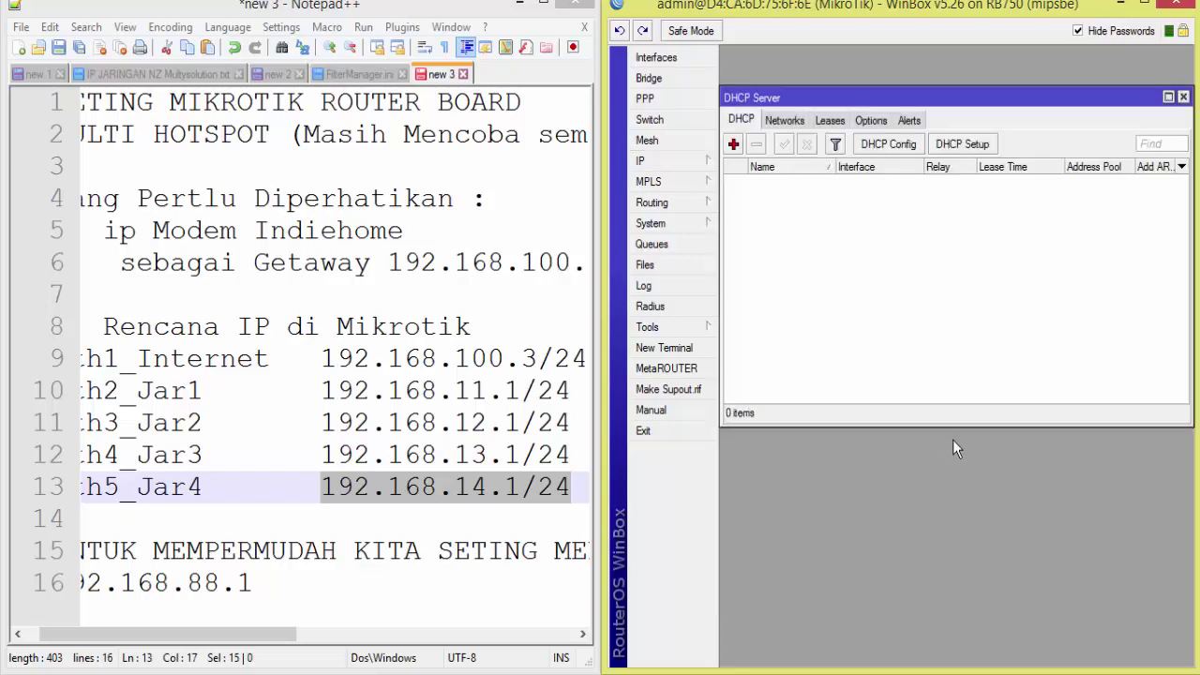
left_click(966, 151)
left_click(1022, 253)
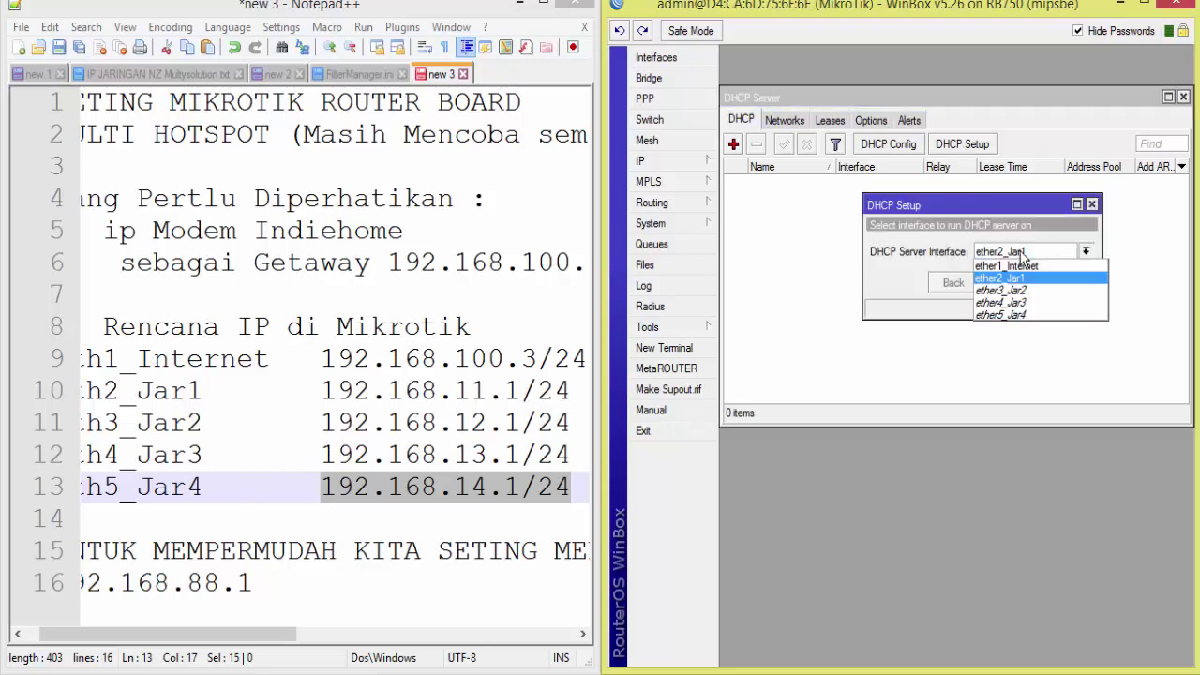
left_click(1031, 266)
left_click(1041, 255)
left_click(1039, 266)
left_click(1011, 284)
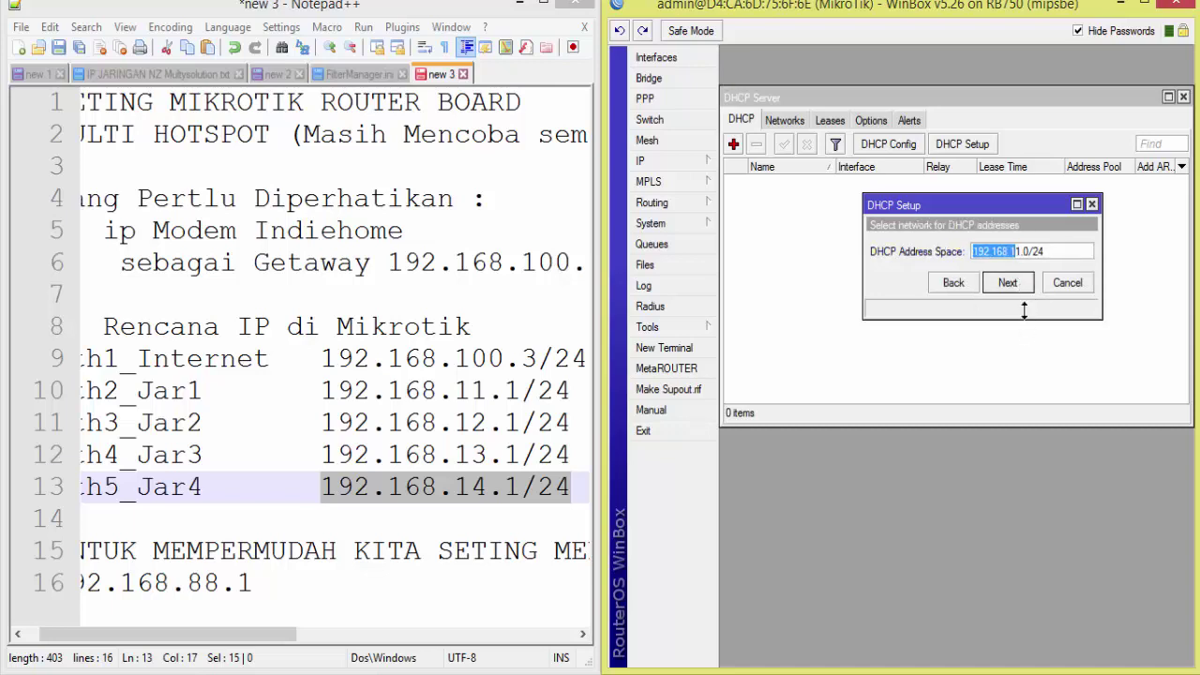
Complete the ether2_Jar1 DHCP setup with address space 192.168.11.0/24, DNS servers 8.8.8.8 and 8.8.4.4, and the remaining proposed values
left_click(1035, 253)
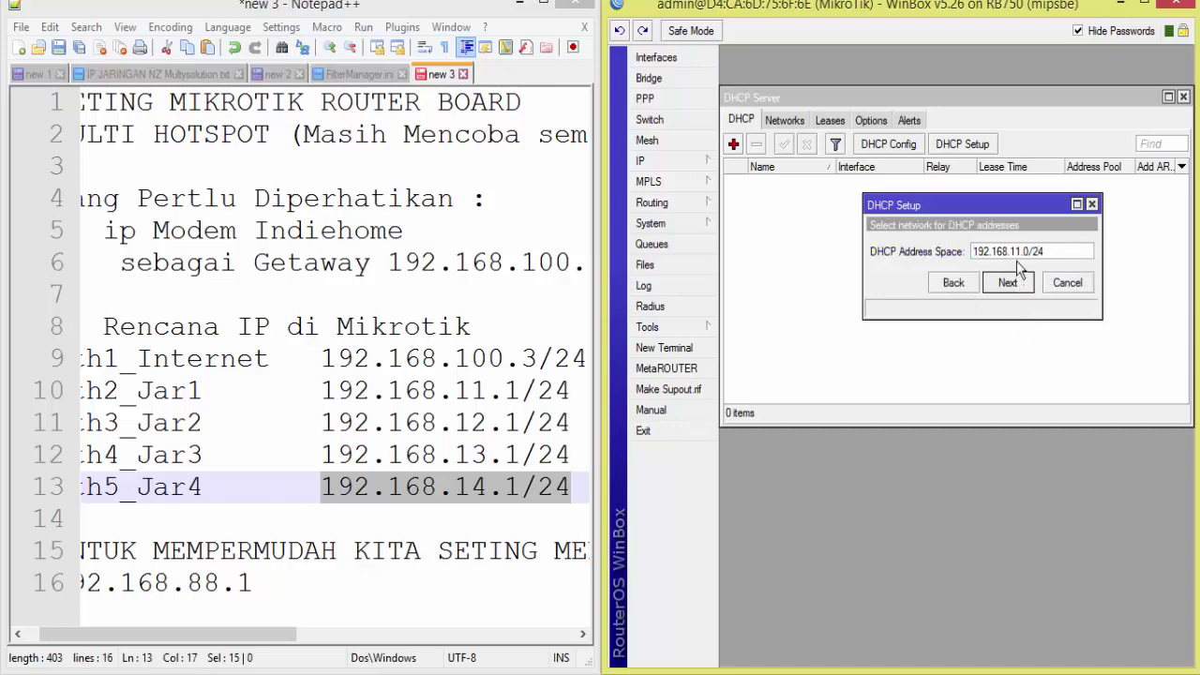
left_click(1027, 281)
left_click(1027, 279)
left_click(1026, 279)
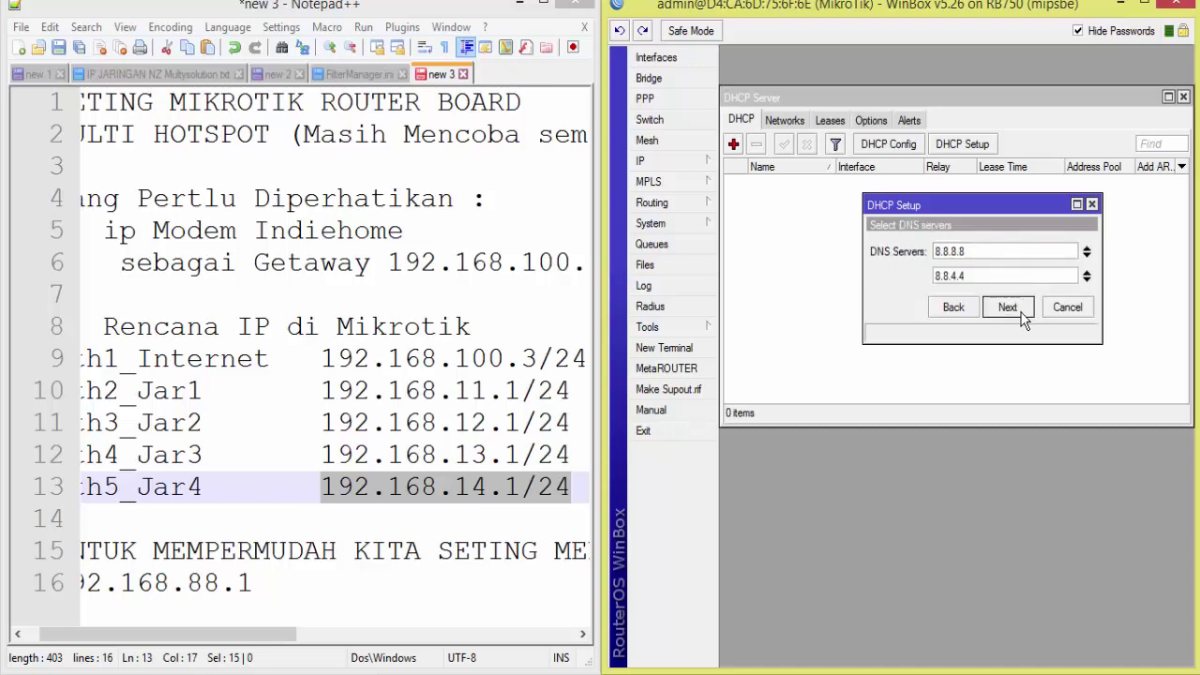
left_click(1023, 315)
left_click(1024, 315)
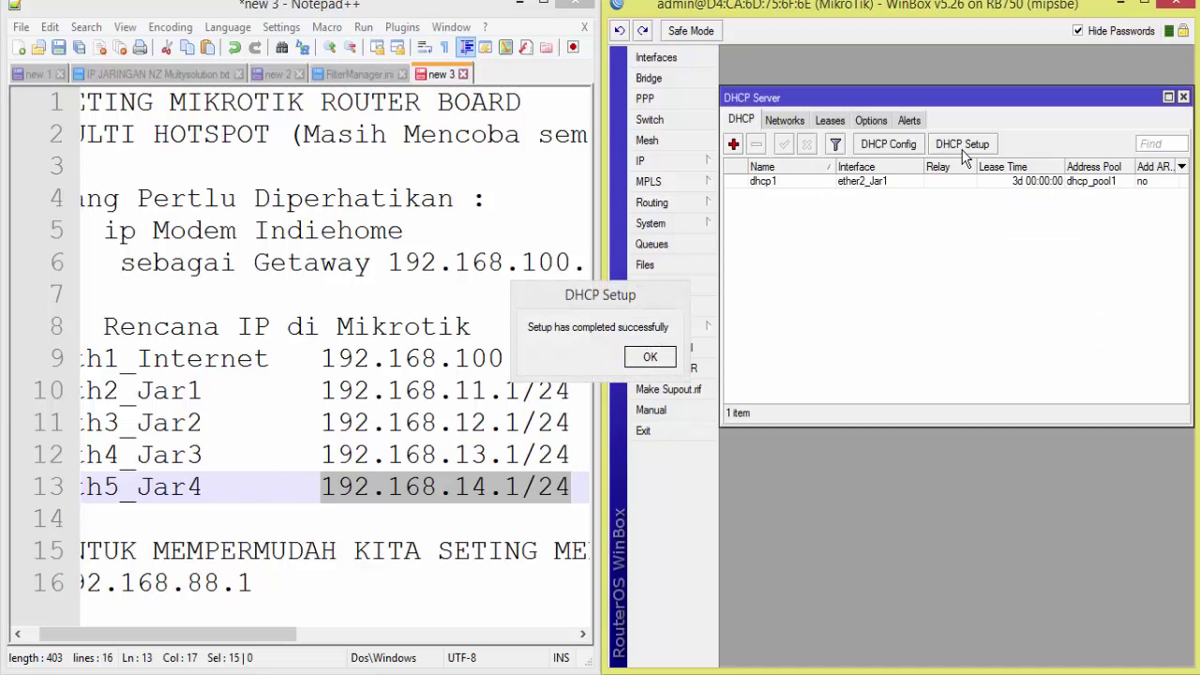
left_click(671, 355)
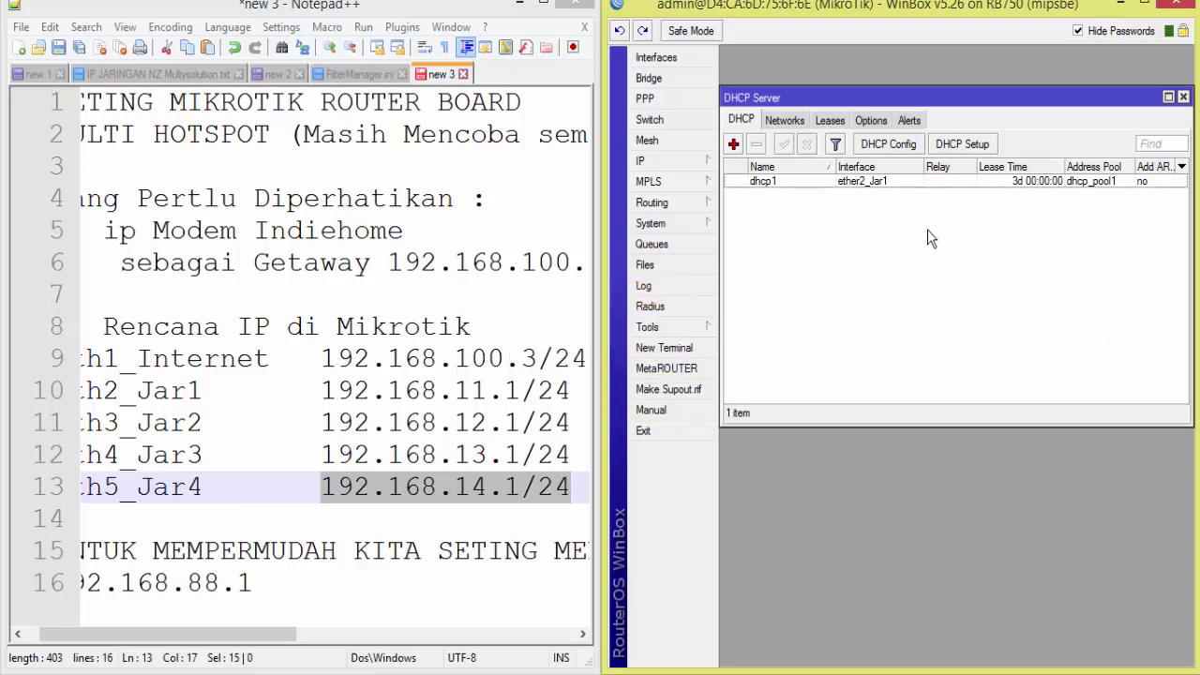
Run DHCP Setup for interface ether3_Jar2, accepting all the proposed values
left_click(969, 148)
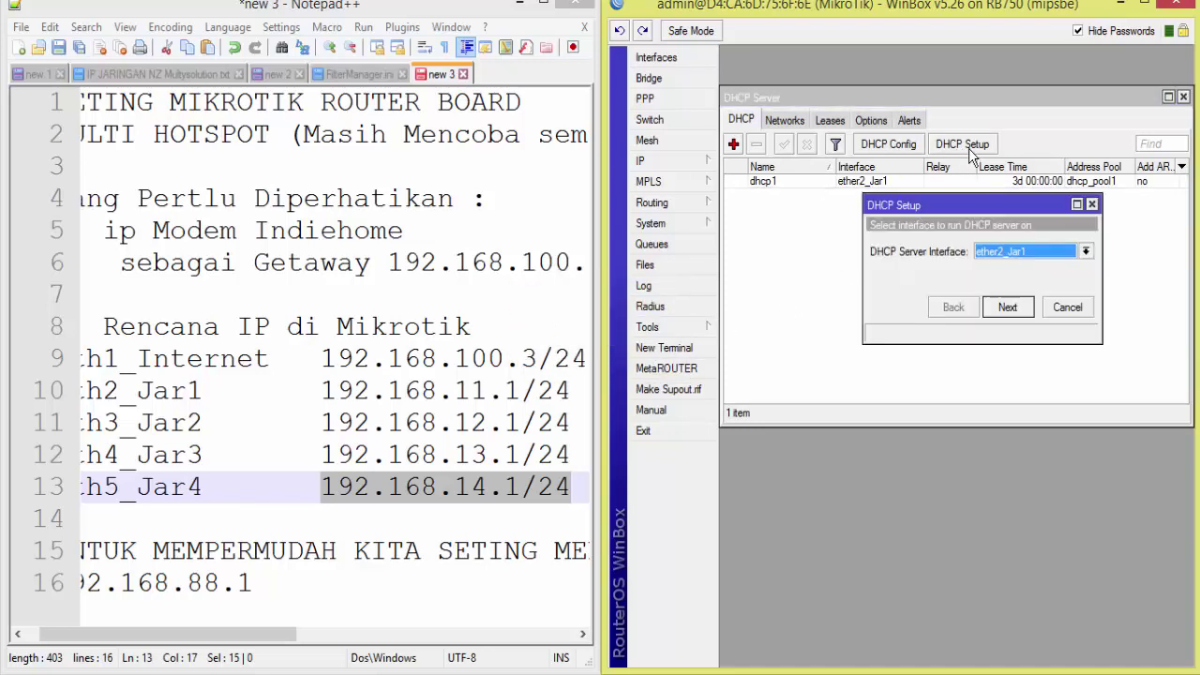
left_click_drag(966, 212, 881, 241)
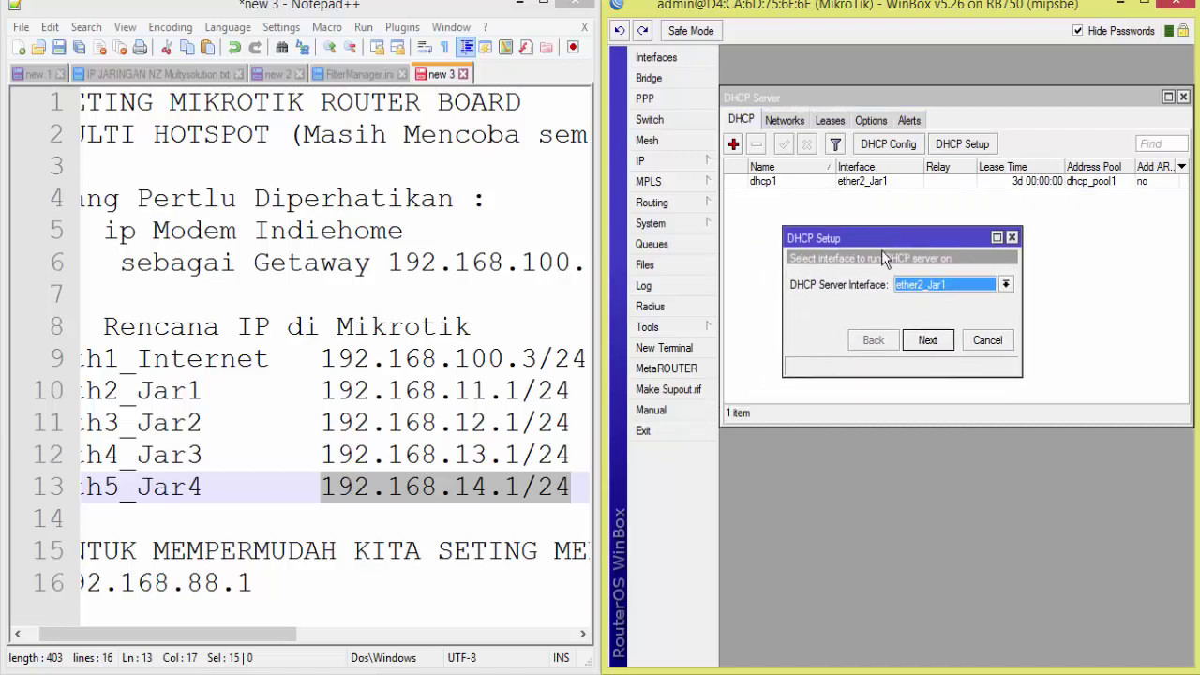
left_click(943, 283)
left_click(959, 325)
left_click(942, 346)
left_click(942, 345)
left_click(941, 345)
left_click(942, 344)
left_click(941, 344)
left_click(942, 344)
left_click(646, 357)
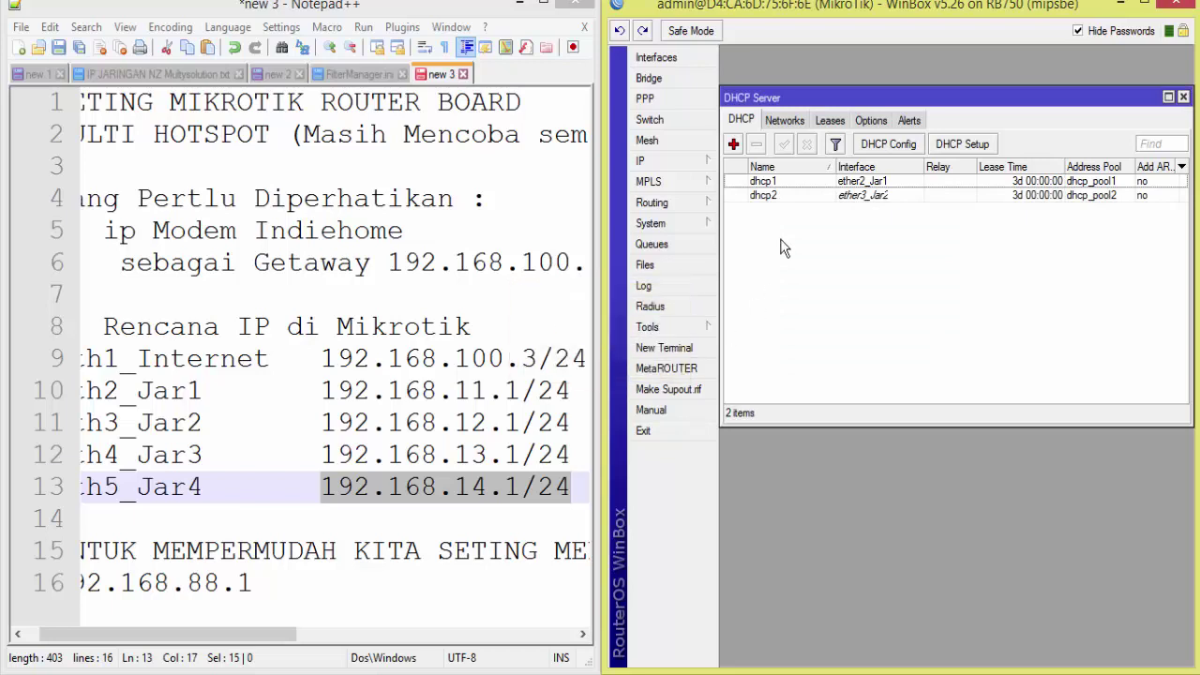
Create a DHCP server on interface ether4_Jar3 with DHCP Setup, keeping the proposed network, pool, DNS and lease values
left_click(952, 146)
left_click(951, 285)
left_click(961, 335)
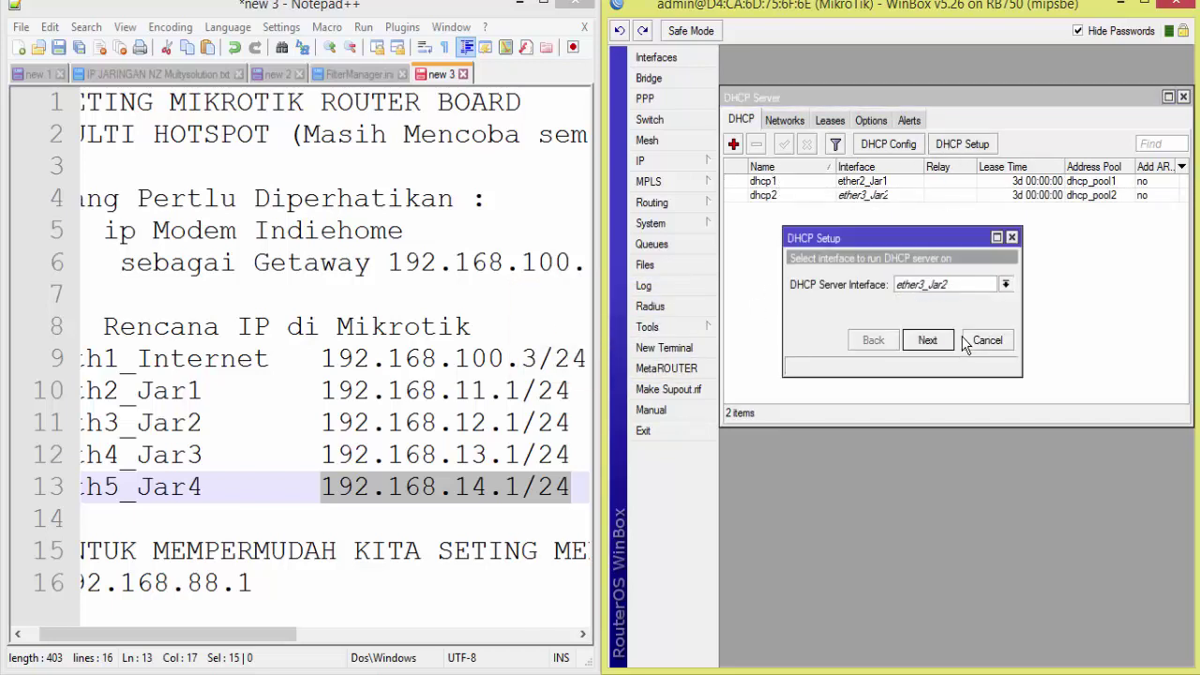
left_click(940, 345)
left_click(927, 340)
left_click(927, 341)
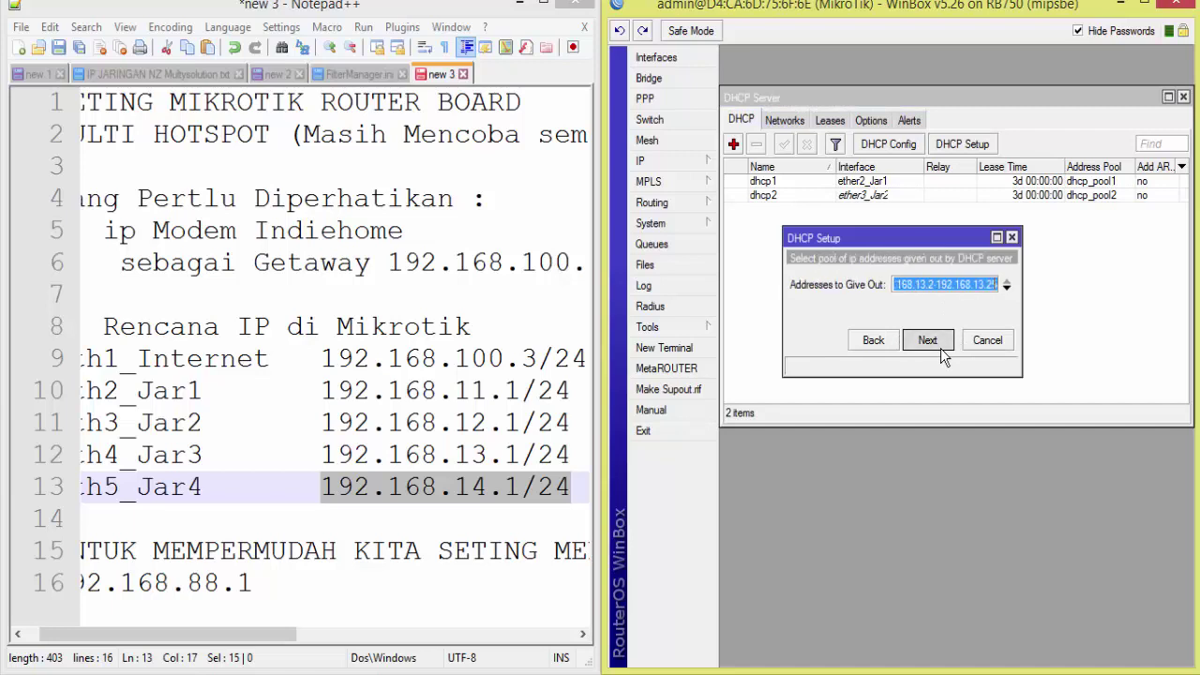
left_click(928, 341)
left_click(928, 341)
left_click(941, 348)
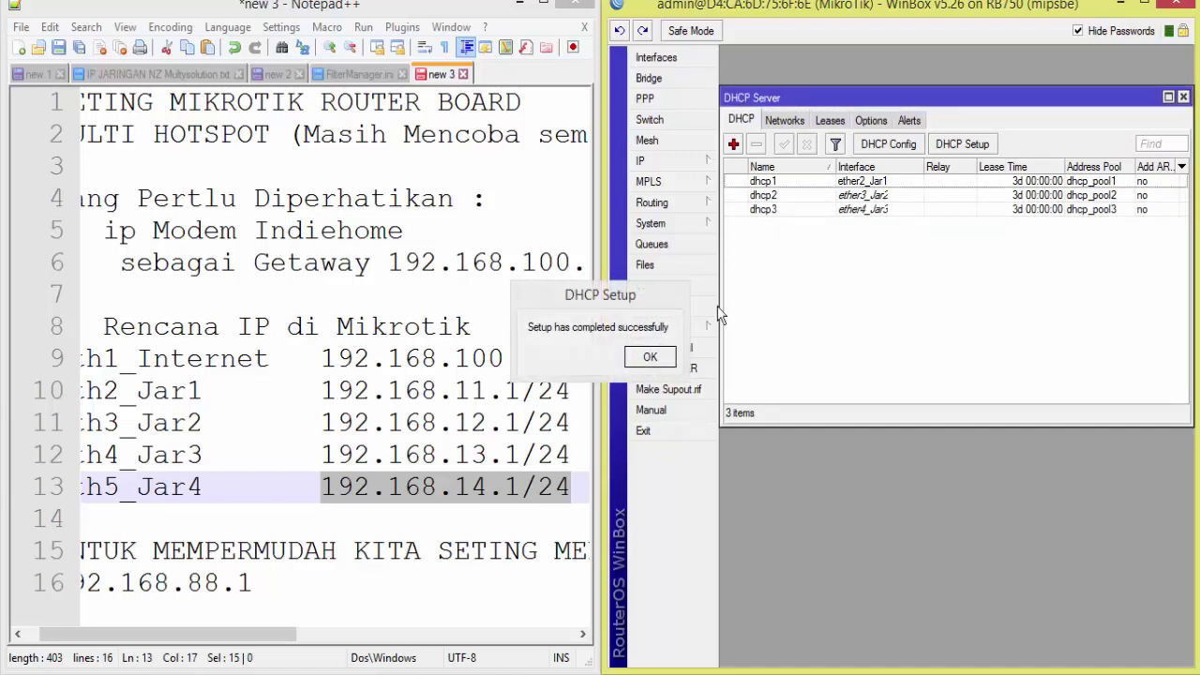
left_click(643, 356)
Create a DHCP server on interface ether5_Jar4 with DHCP Setup, keeping every proposed value
left_click(940, 148)
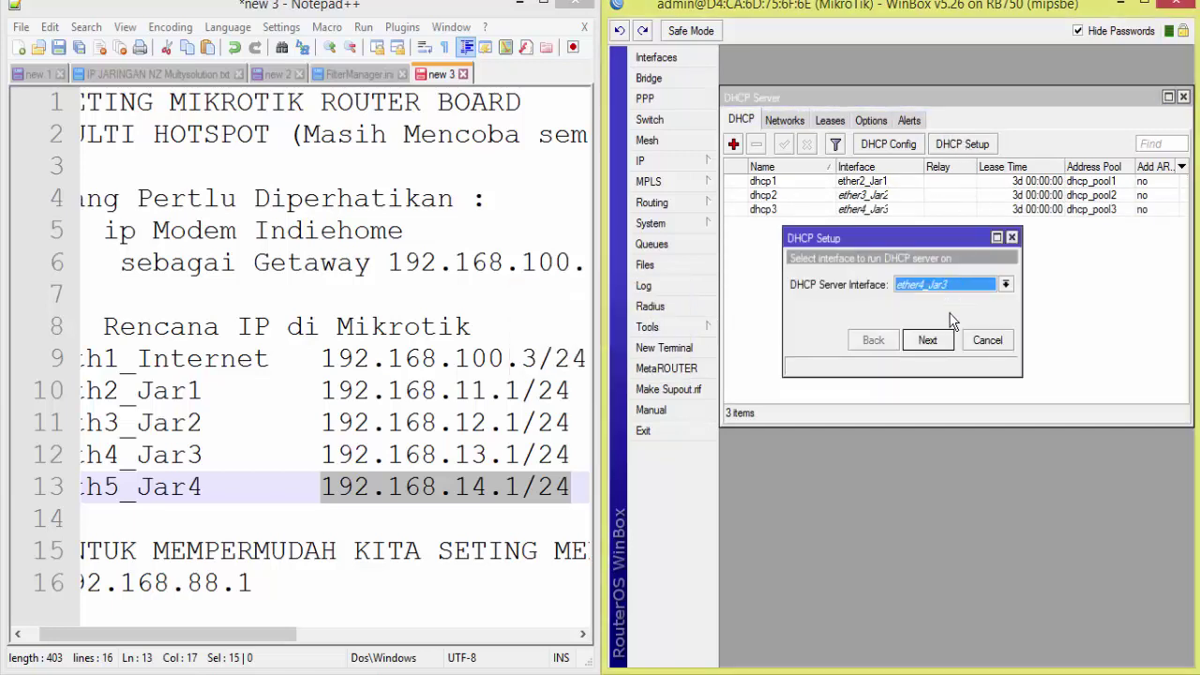
left_click(1004, 284)
left_click(921, 348)
left_click(939, 341)
left_click(939, 341)
left_click(939, 341)
left_click(939, 341)
left_click(938, 341)
left_click(939, 341)
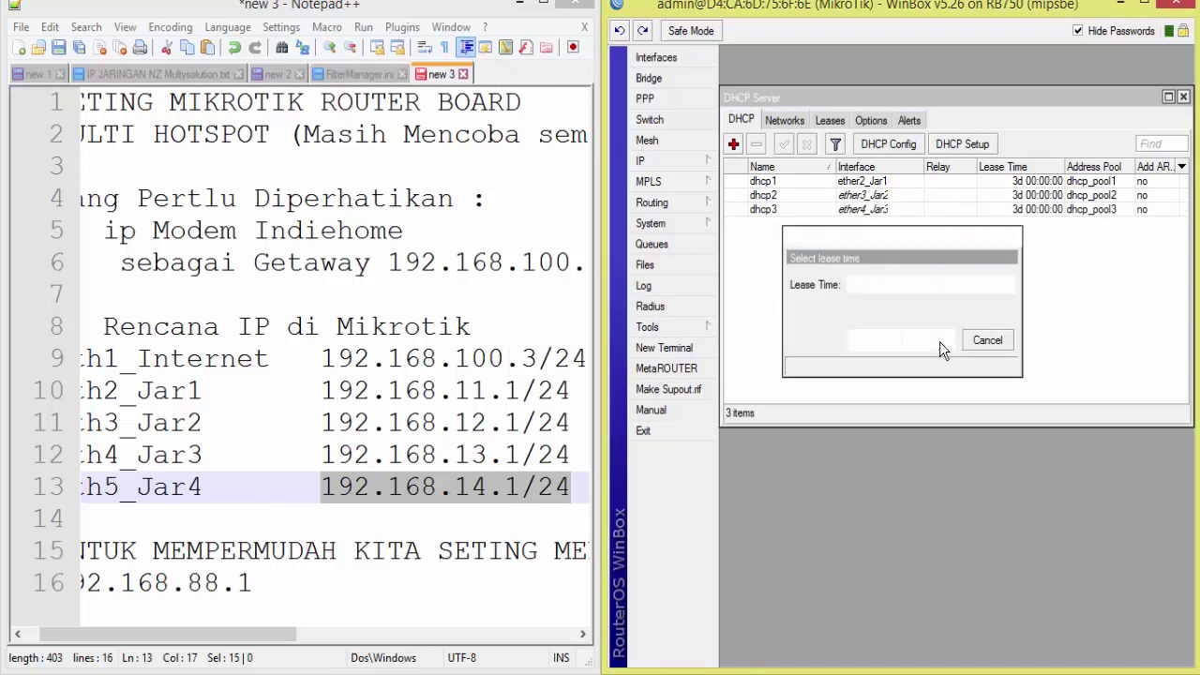
left_click(650, 356)
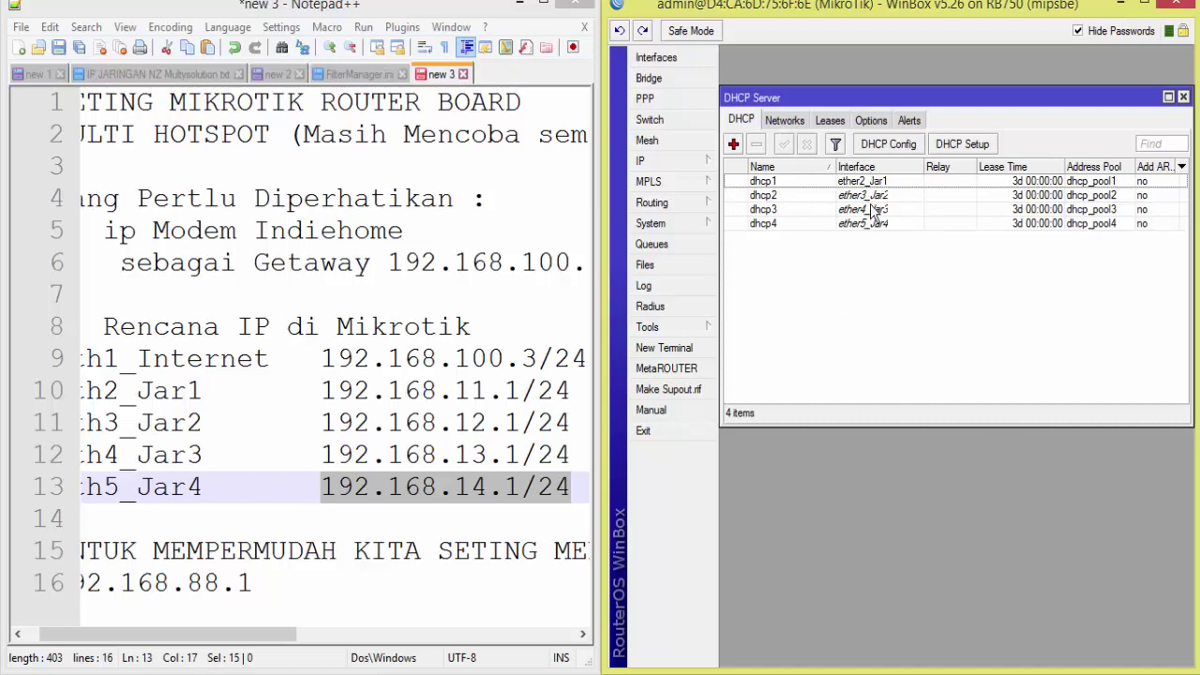
left_click(694, 165)
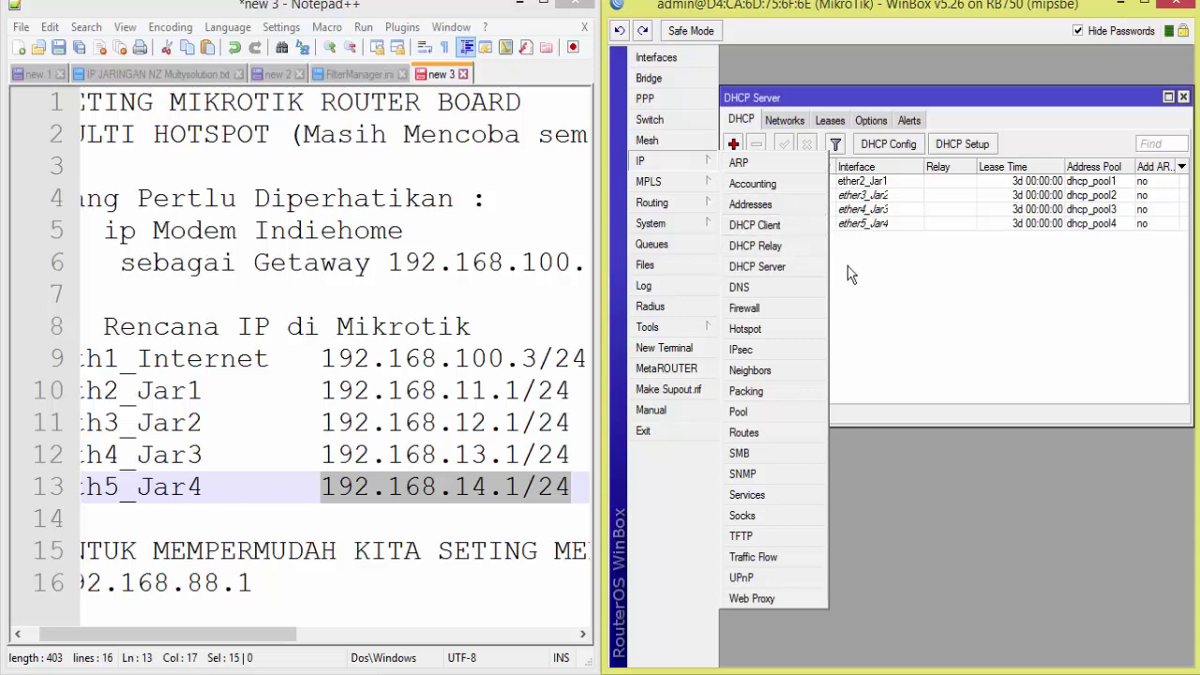
left_click(896, 359)
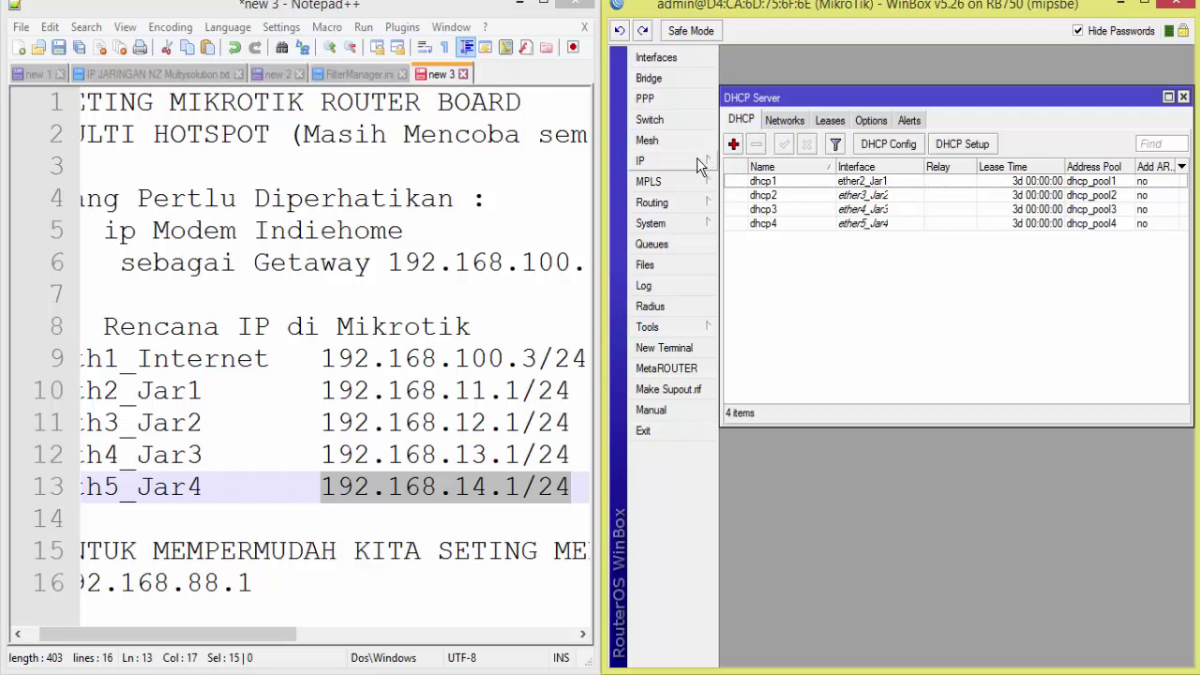
Reboot the router and confirm the restart
left_click(701, 328)
left_click(696, 225)
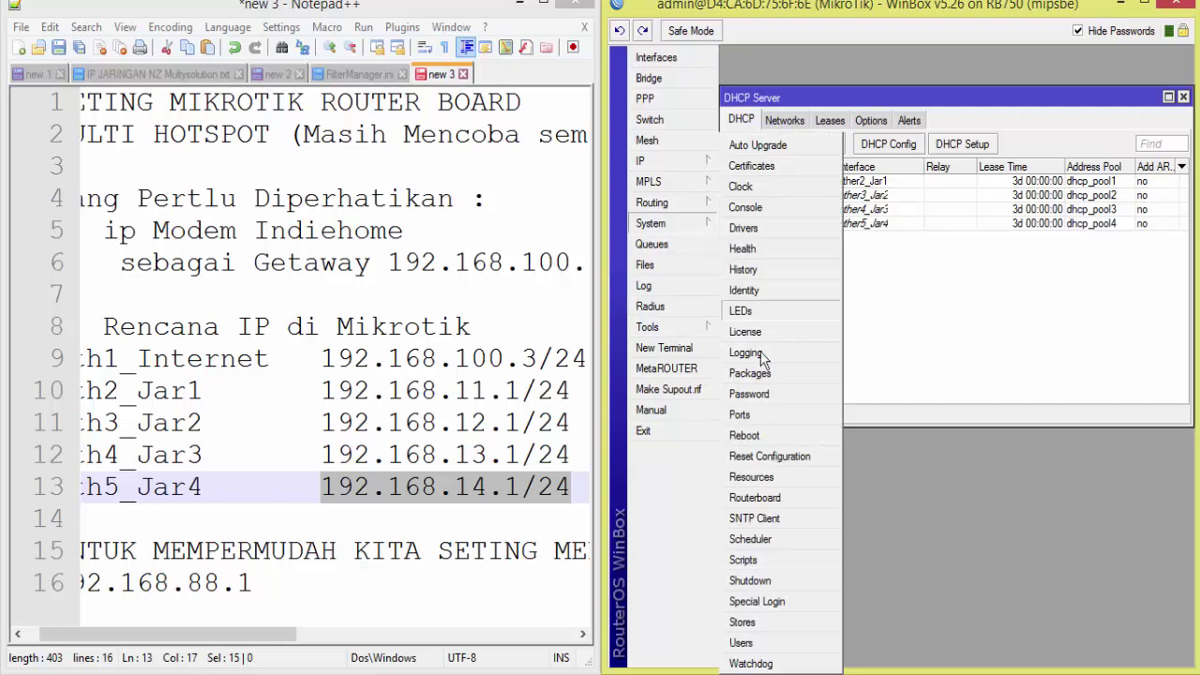
left_click(771, 435)
left_click(597, 358)
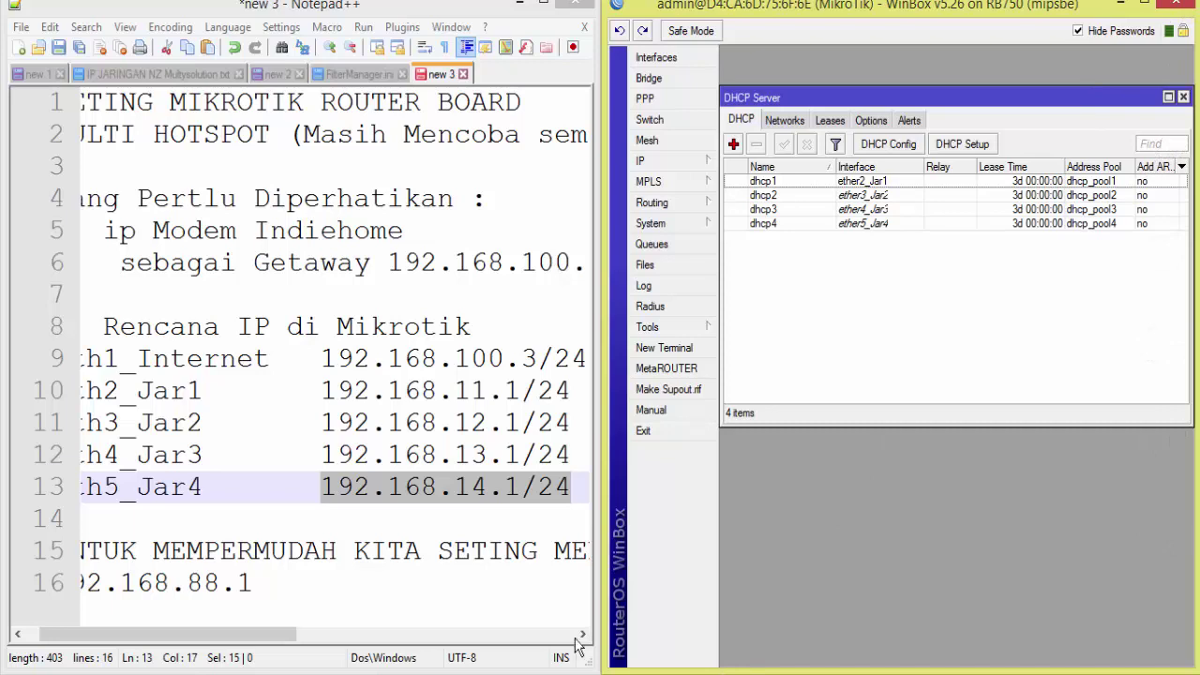
Minimize the open windows, launch WinBox again from the desktop and connect to the neighbor router by its IP address 192.168.11.1
key("super+Down")
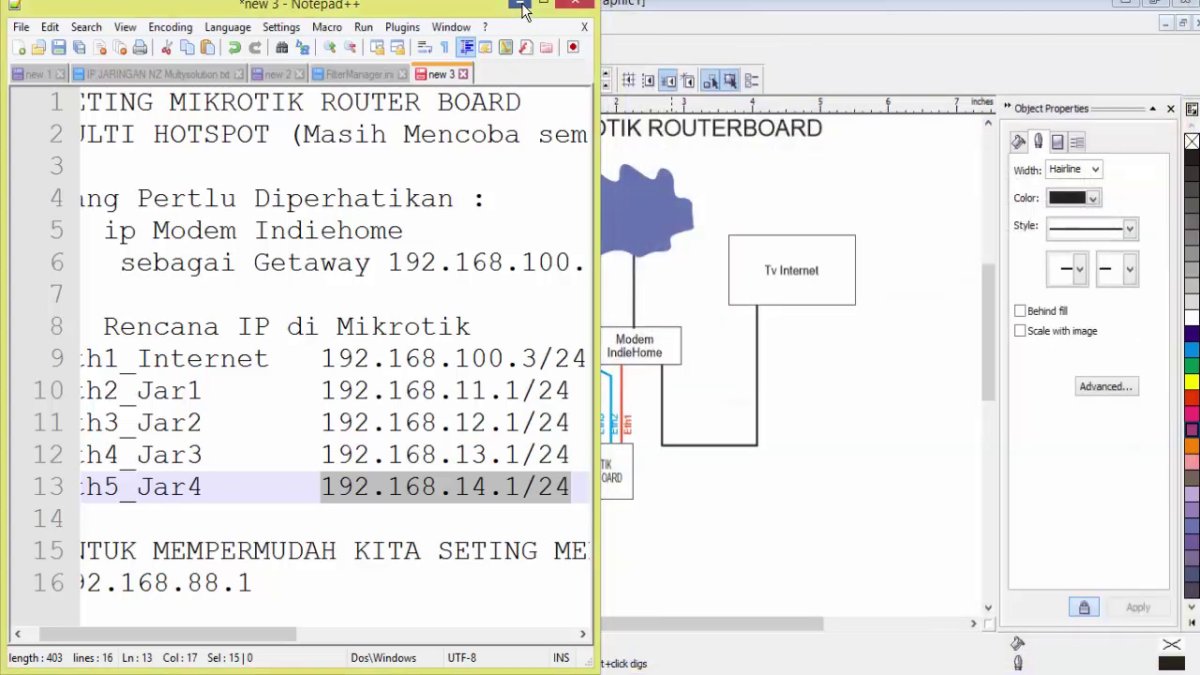
left_click(522, 7)
left_click(1125, 4)
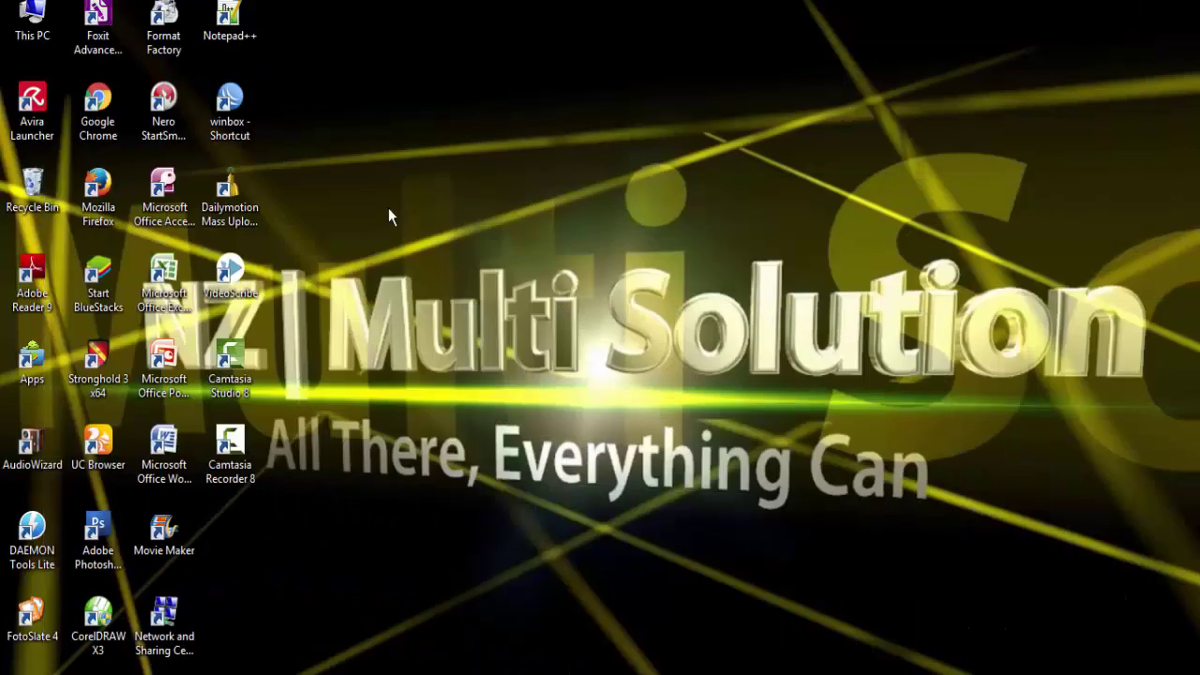
double_click(252, 109)
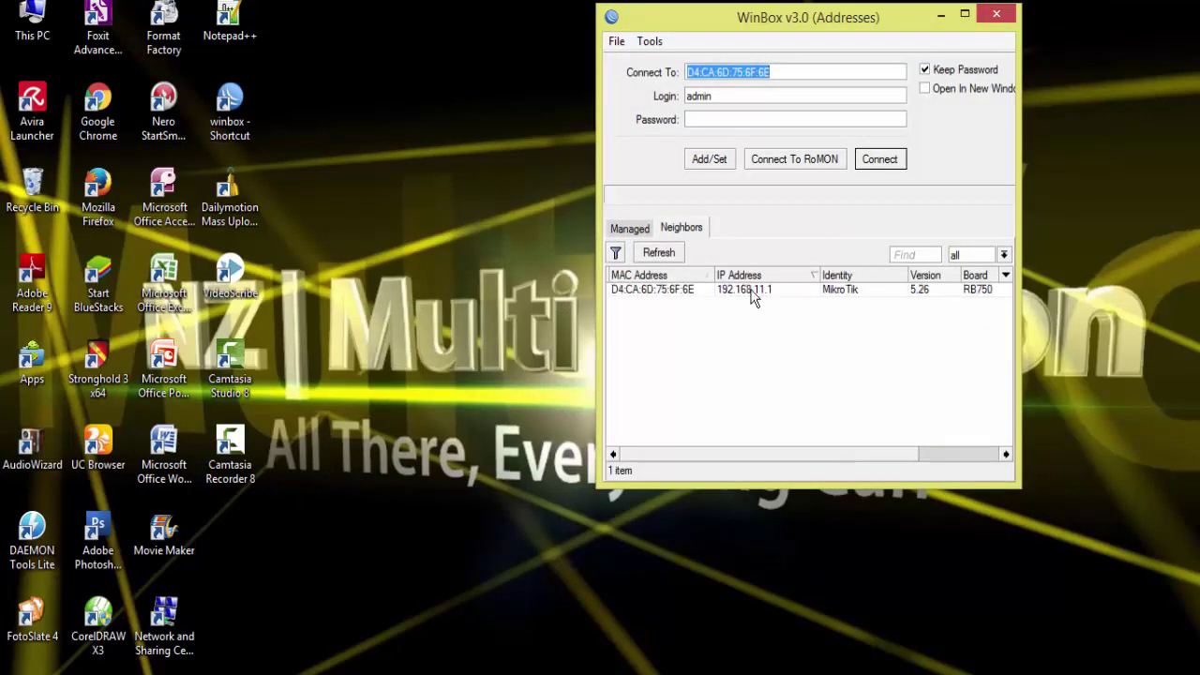
left_click(750, 297)
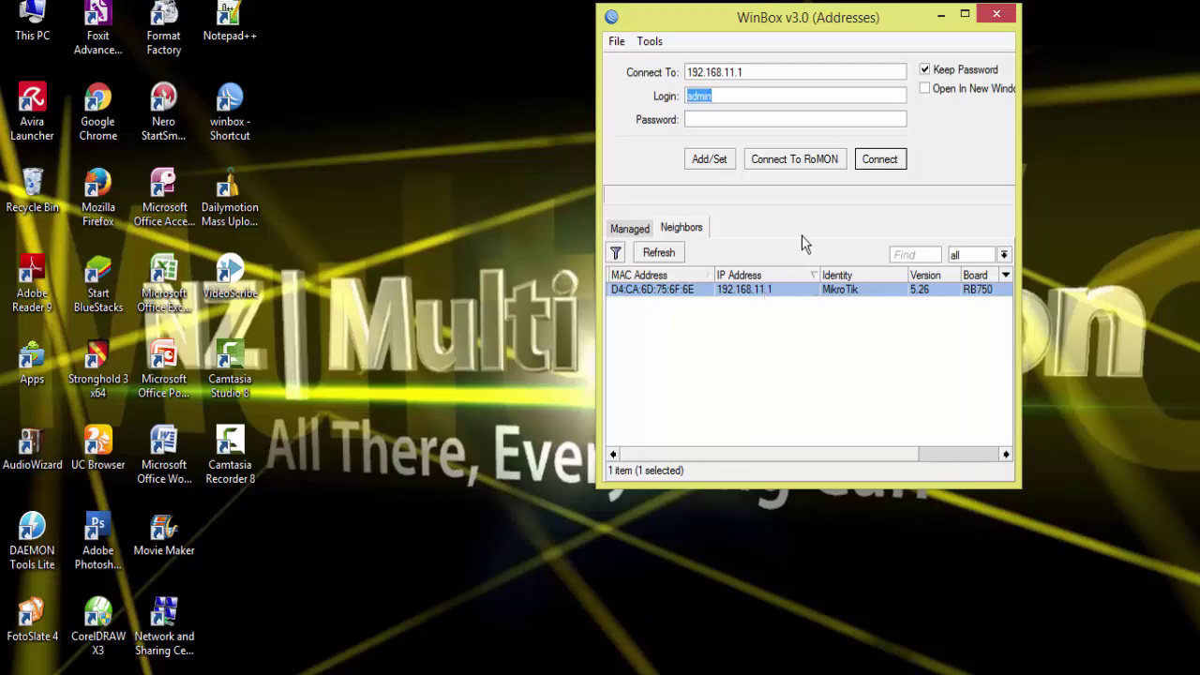
left_click(870, 169)
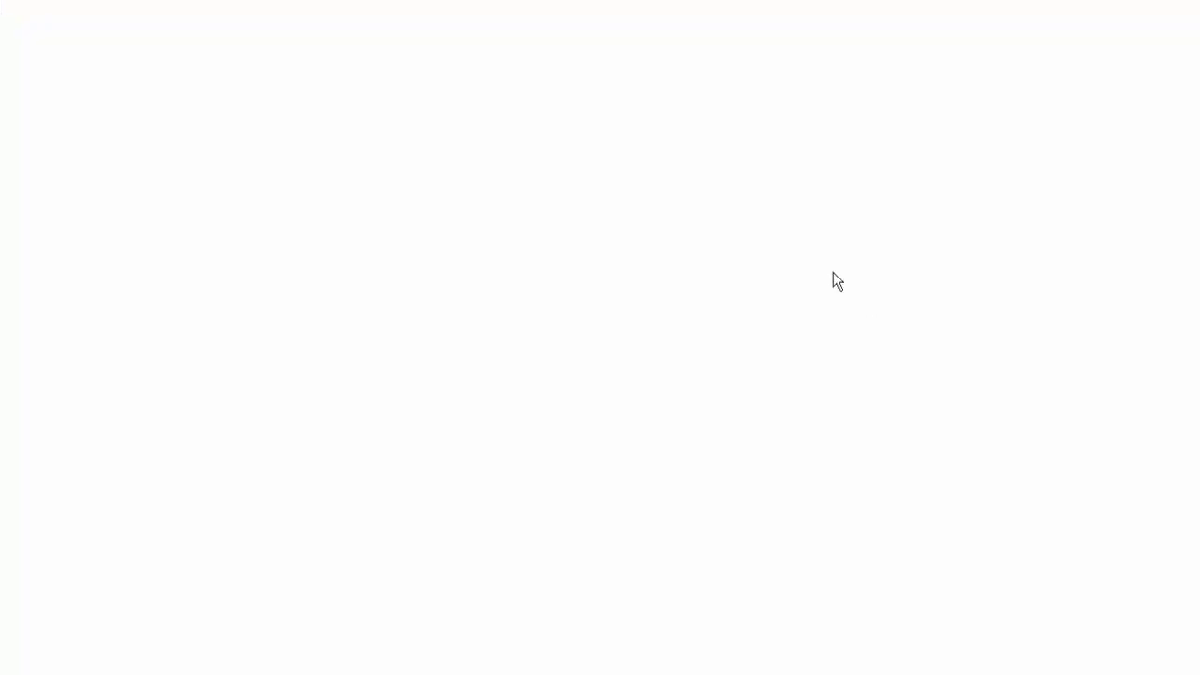
Load google.com in the web browser to test internet access through the router
type("google.com")
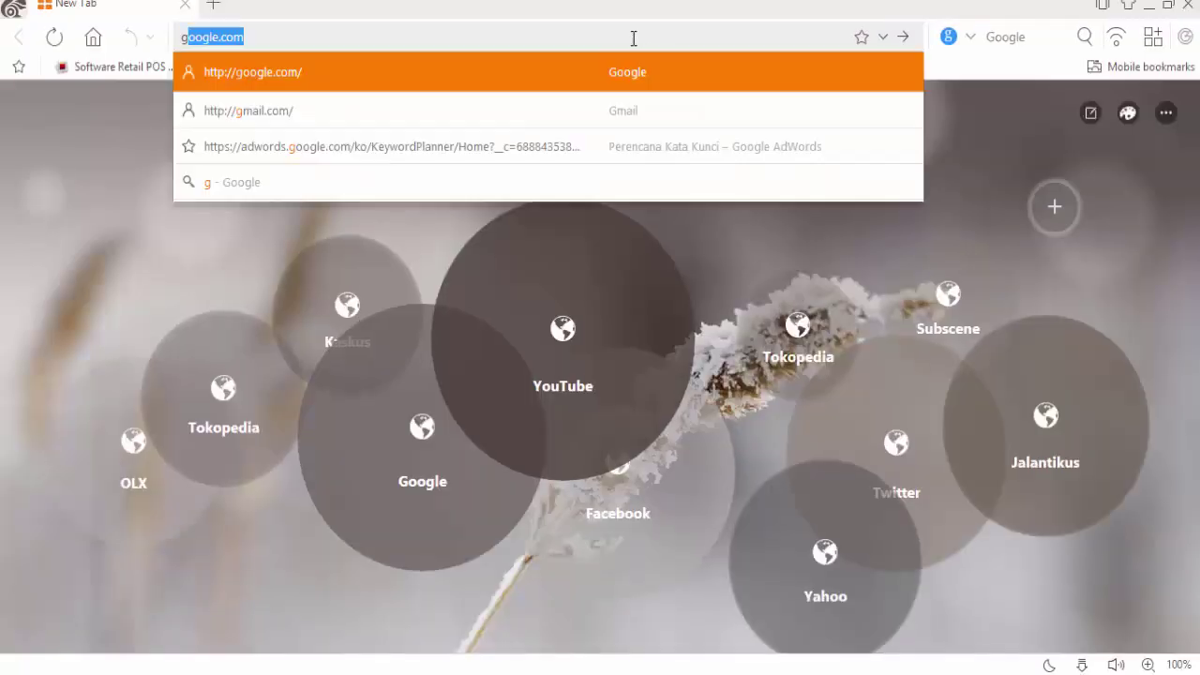
key("Return")
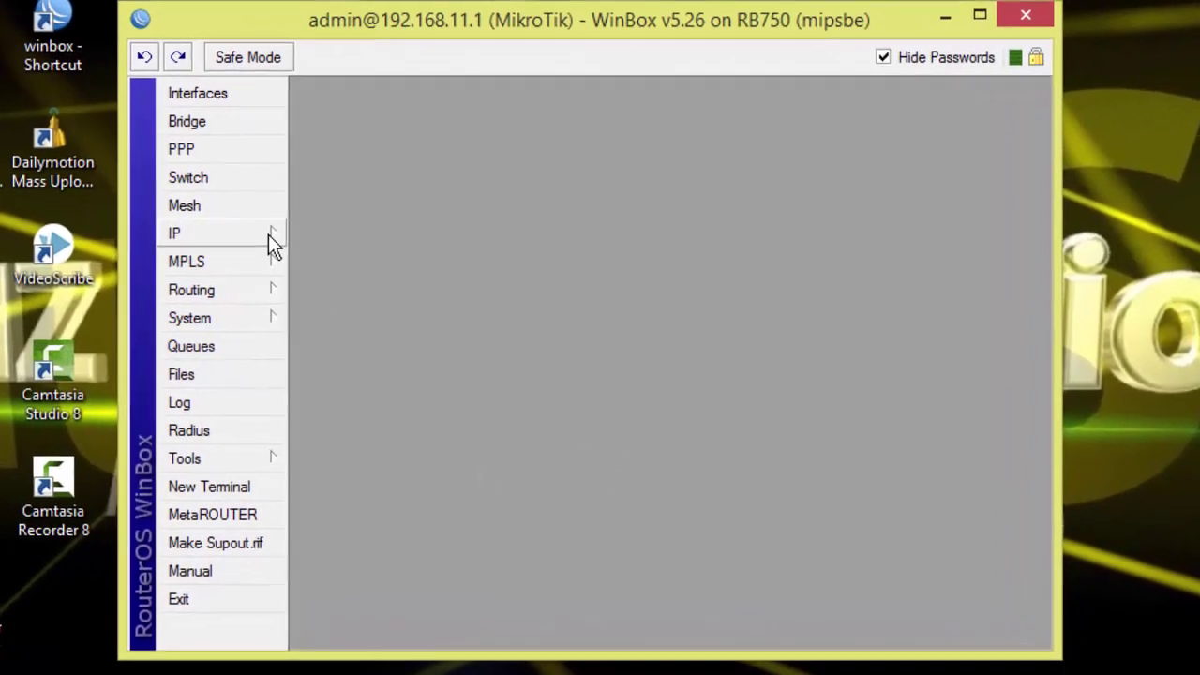
Review the IP address list of the router's interfaces in WinBox and close it
left_click(284, 239)
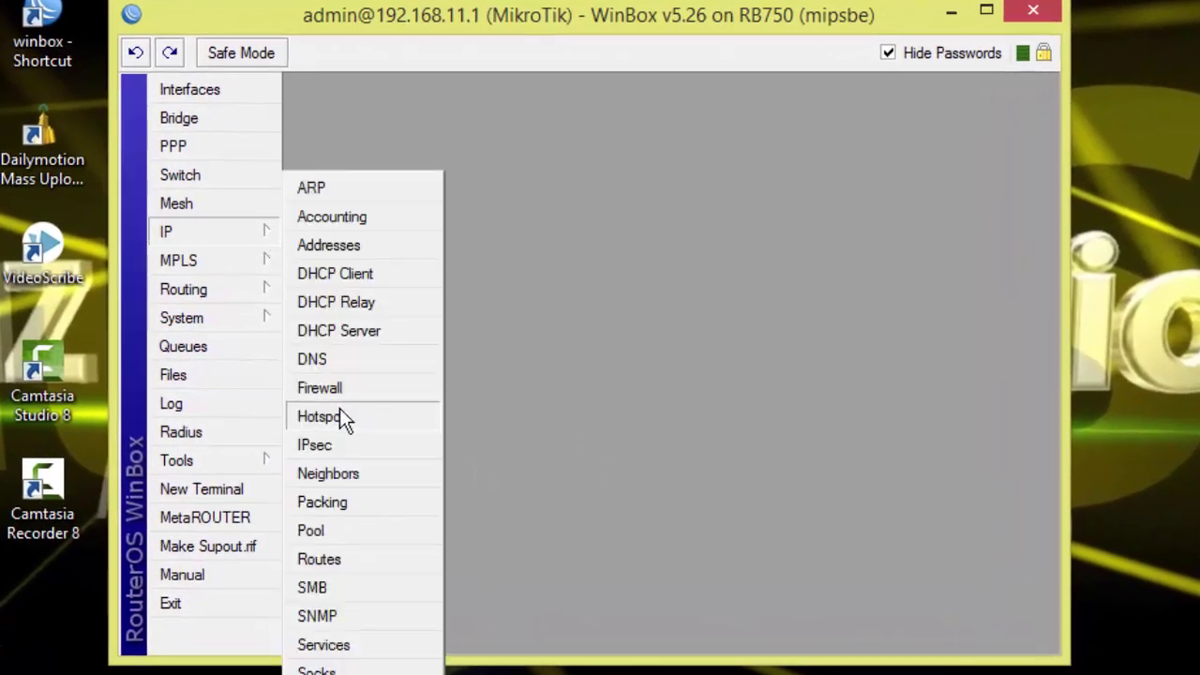
left_click(335, 250)
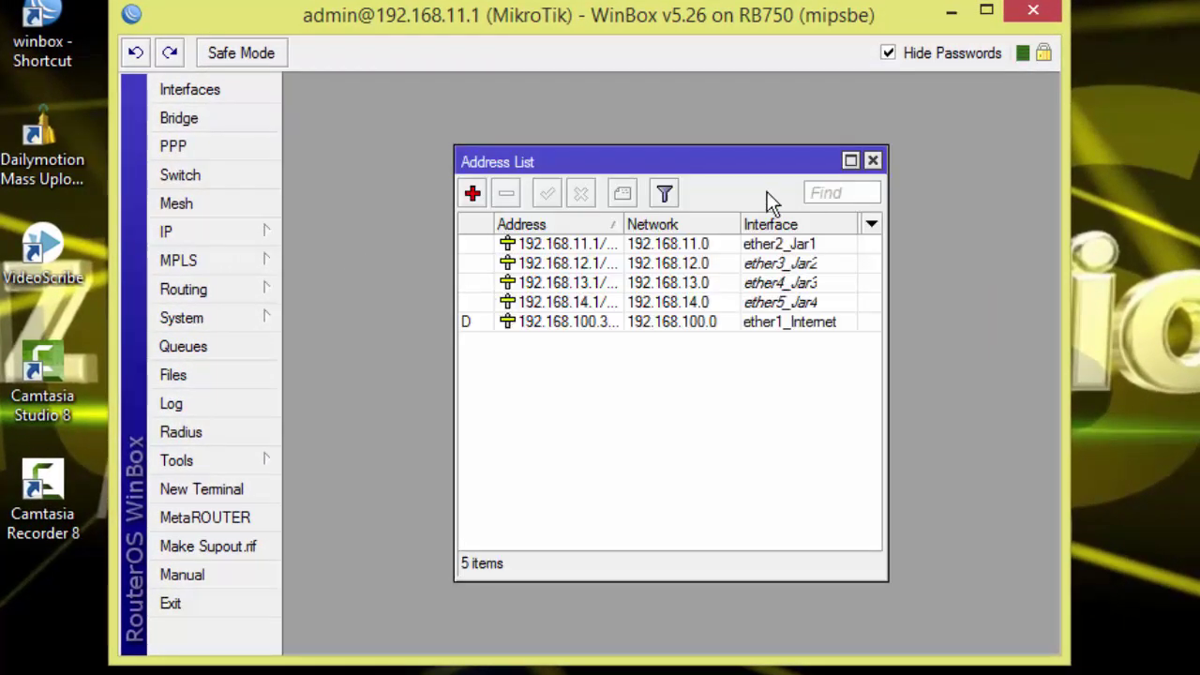
left_click(872, 159)
left_click(239, 238)
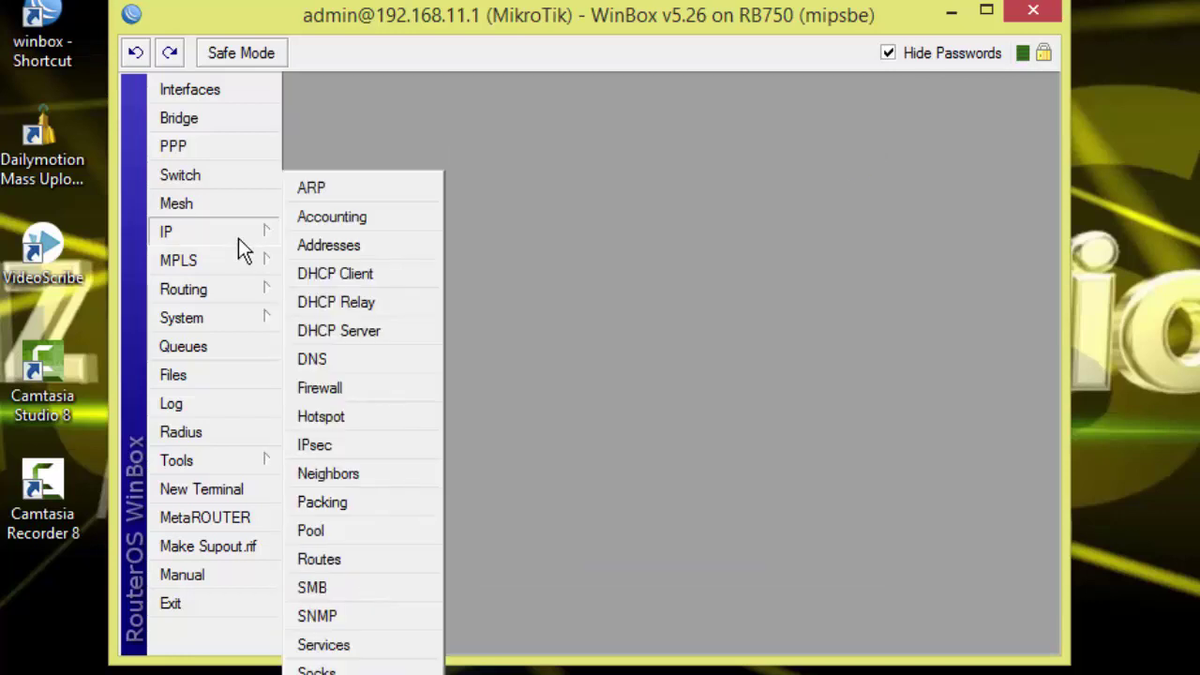
left_click(617, 394)
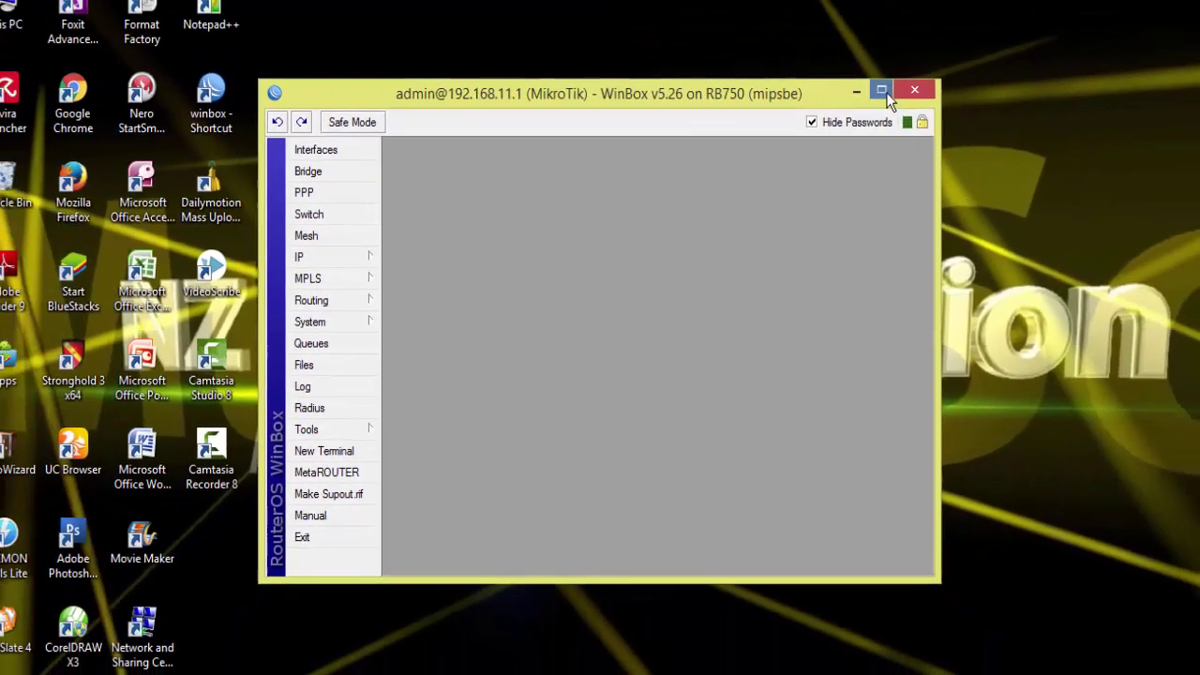
Maximize the WinBox window and open the list of Hotspot server profiles
left_click(884, 92)
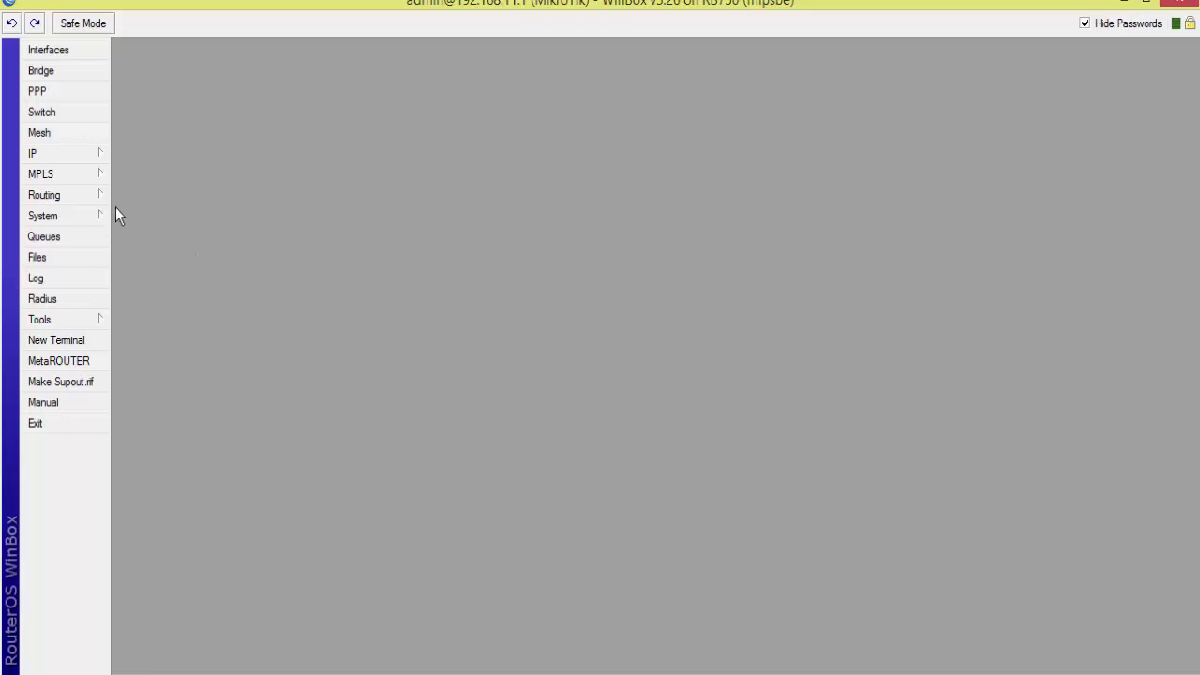
left_click(101, 157)
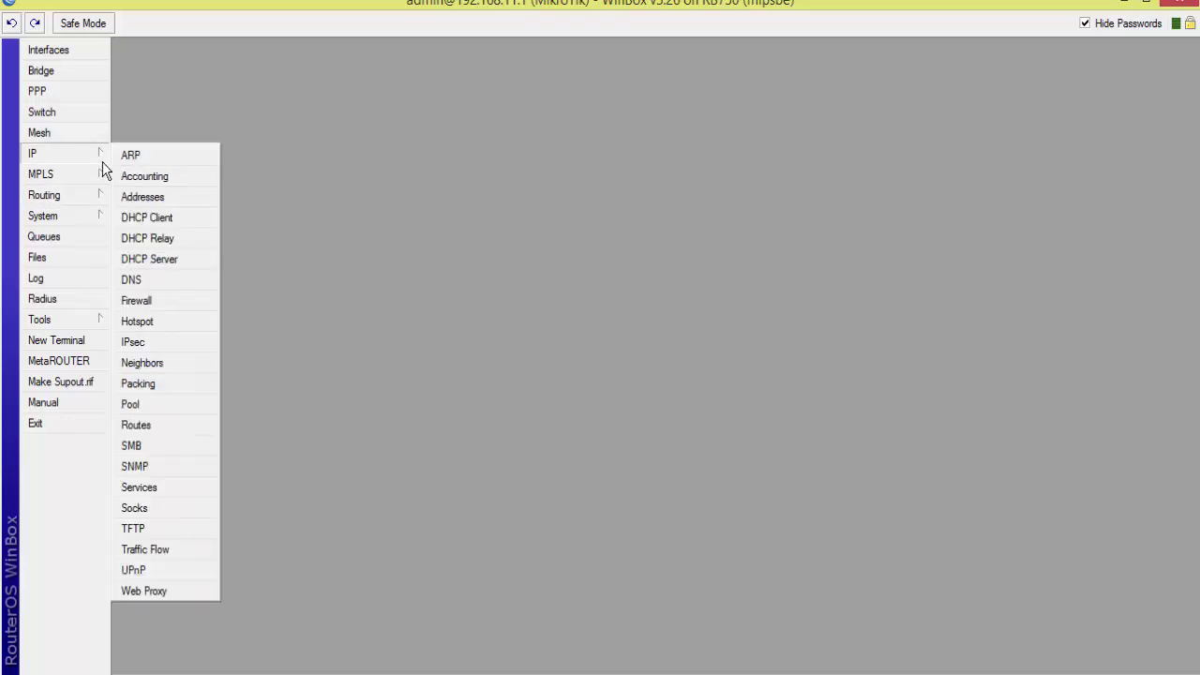
left_click(181, 321)
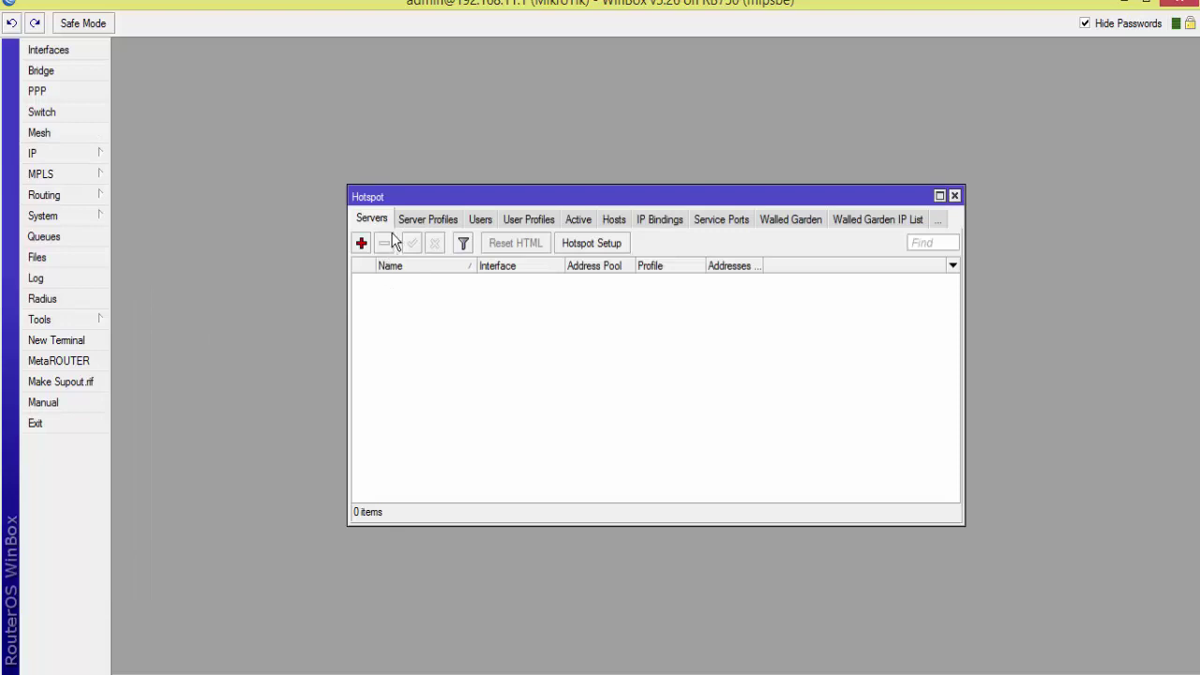
left_click(424, 220)
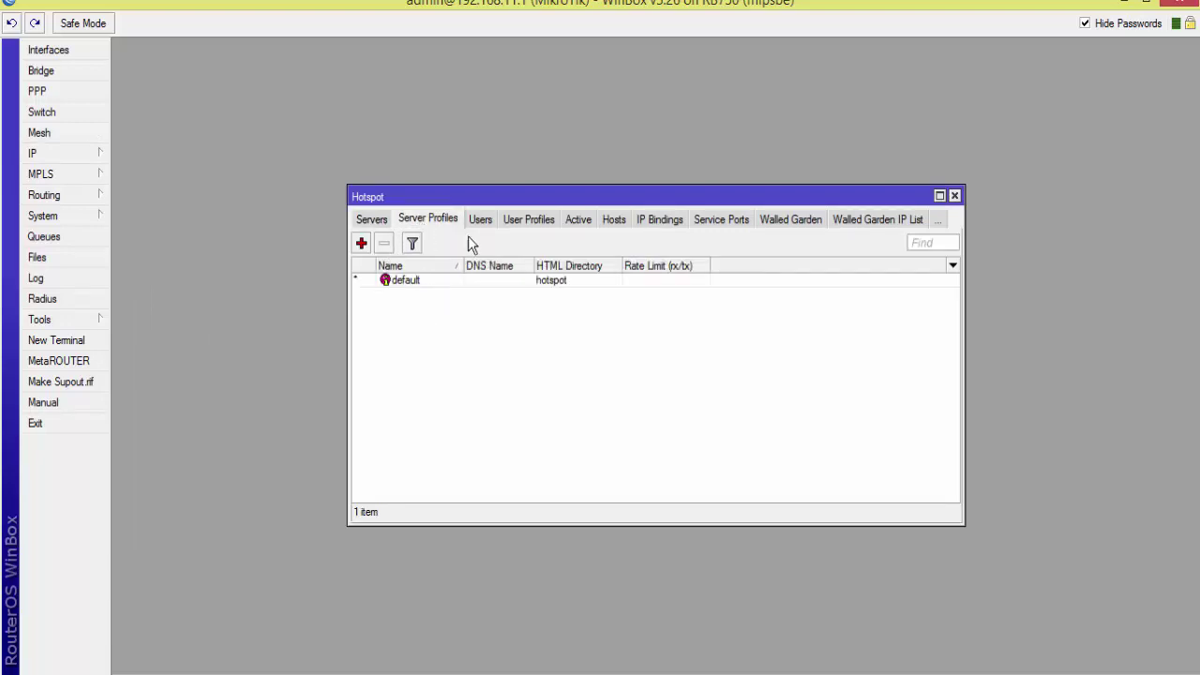
left_click(362, 244)
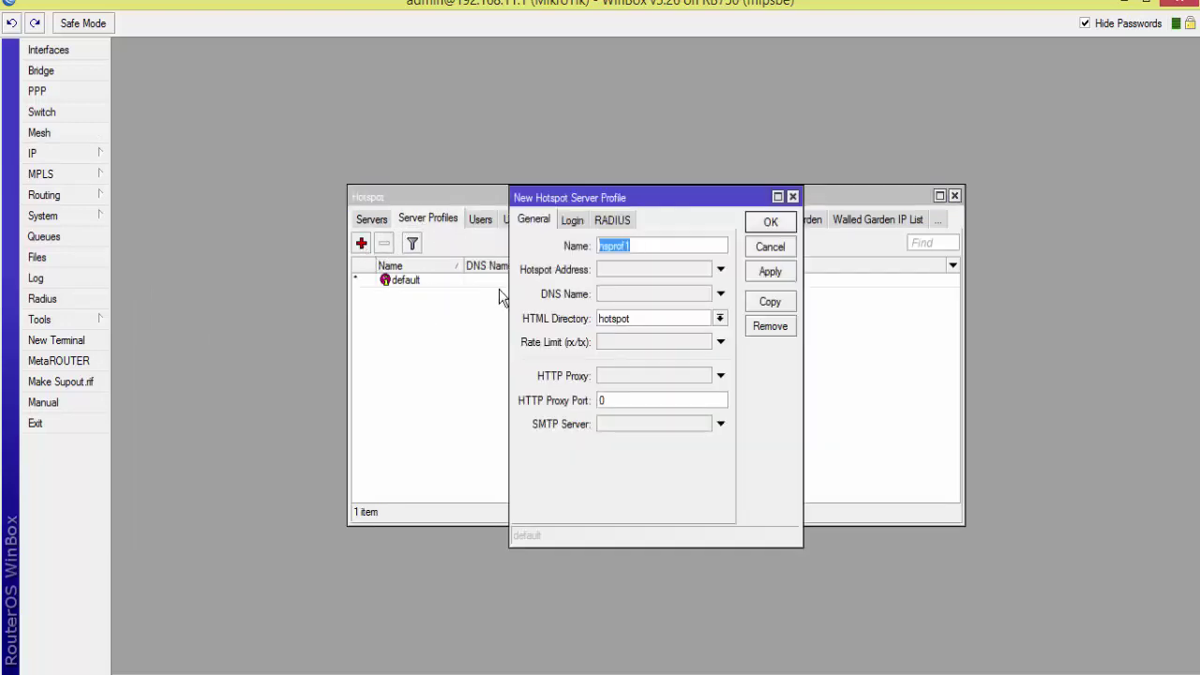
left_click(721, 271)
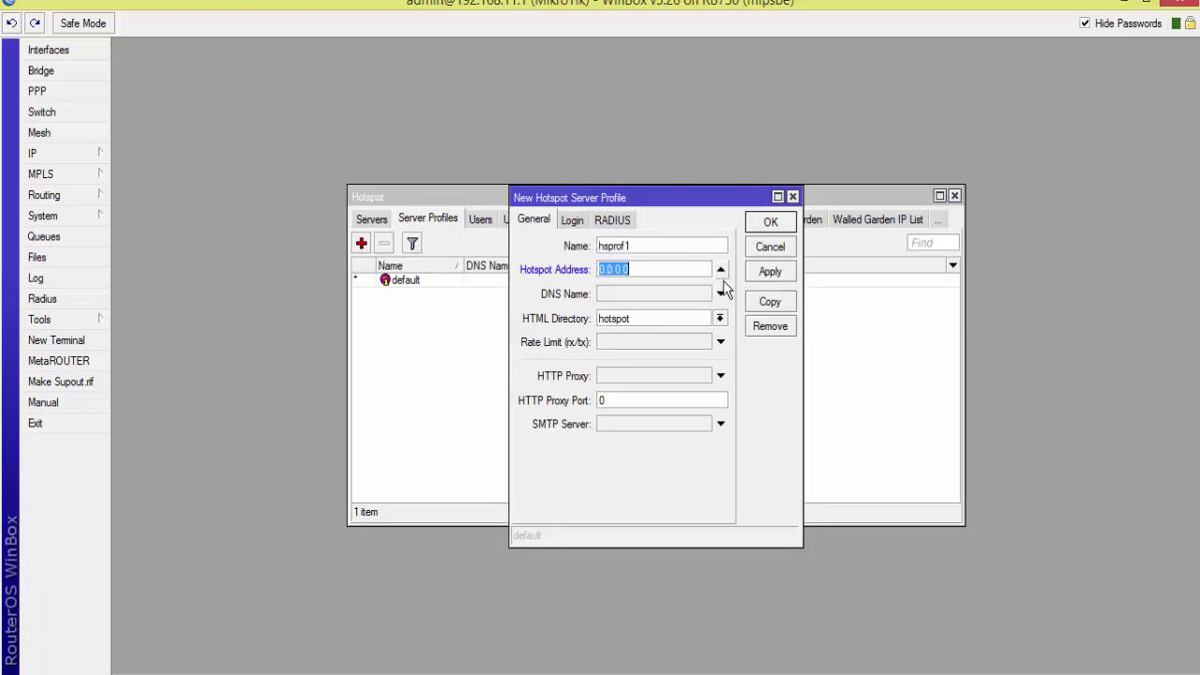
left_click(722, 318)
left_click(722, 321)
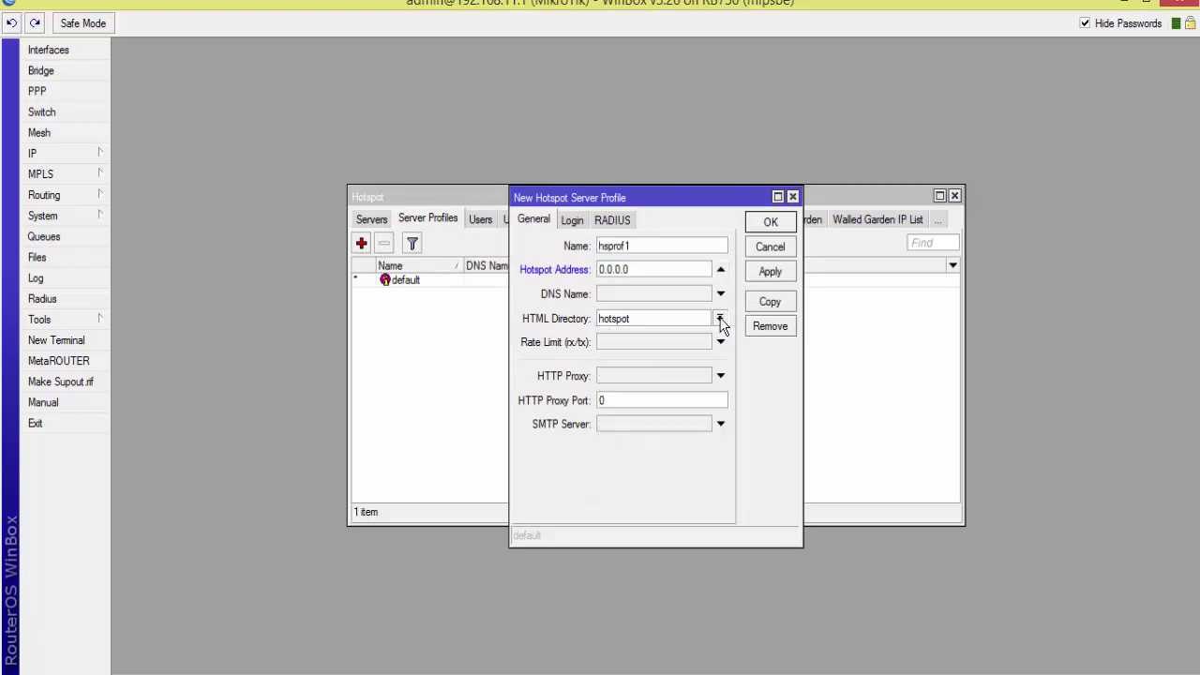
left_click_drag(644, 323, 558, 325)
left_click(768, 251)
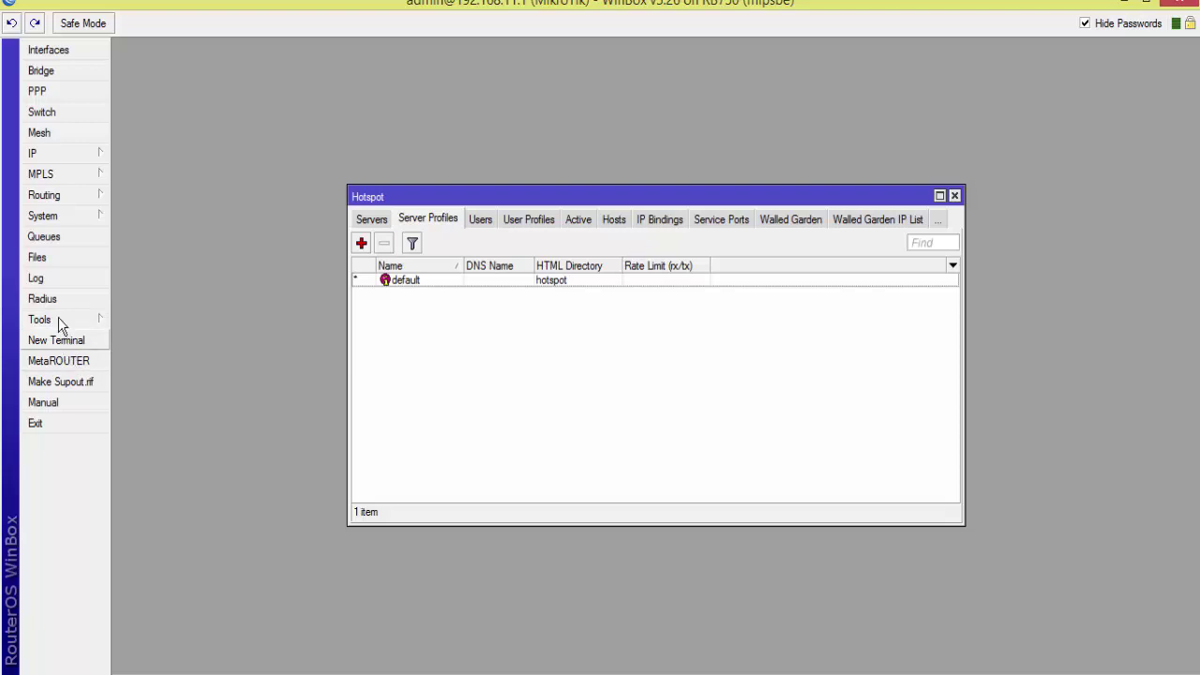
Copy the hotspot folder from the router's File List into the Music folder on the computer
left_click(38, 256)
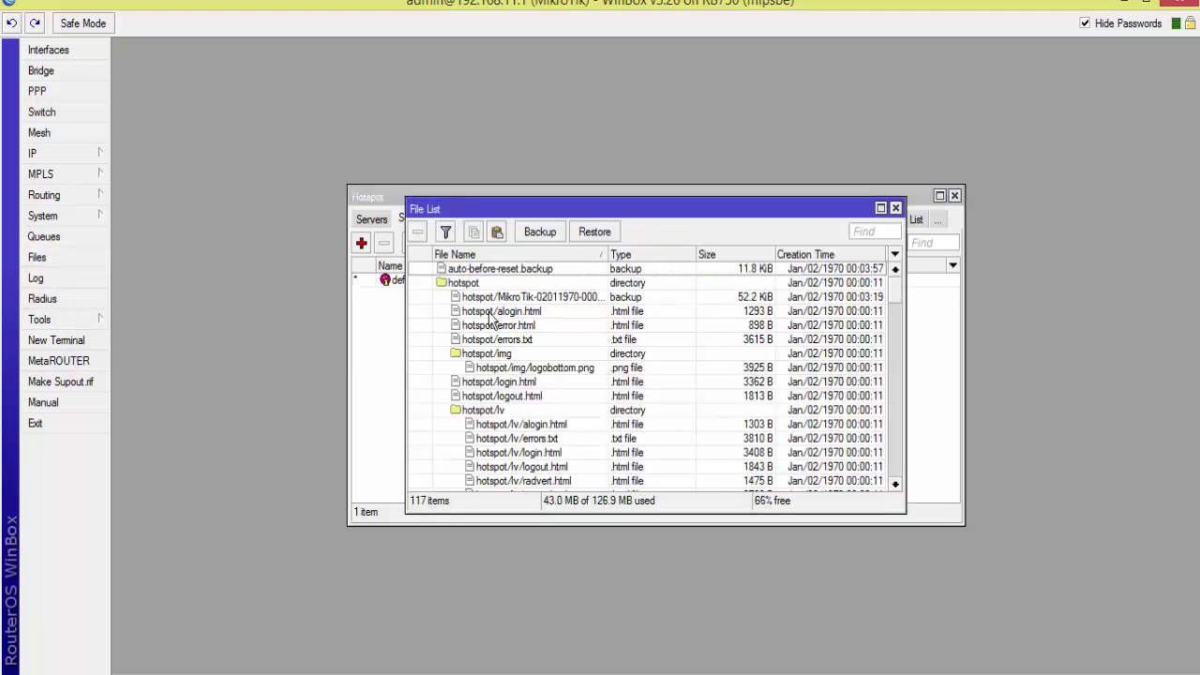
left_click(469, 283)
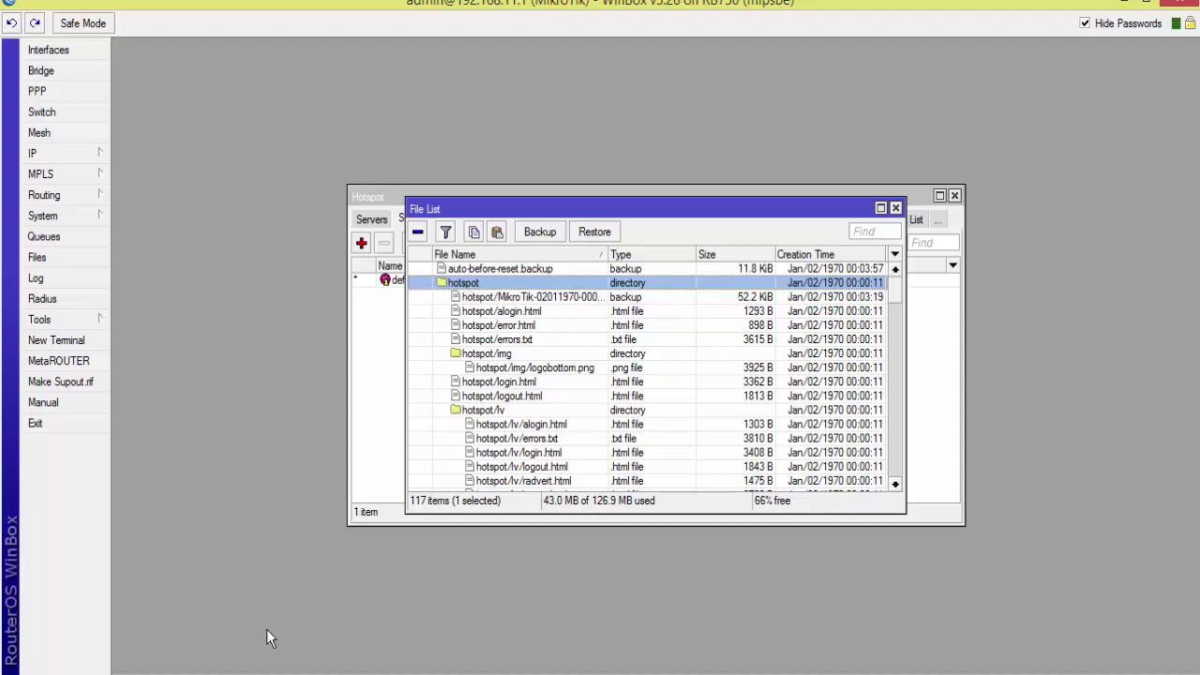
left_click_drag(469, 284, 674, 312)
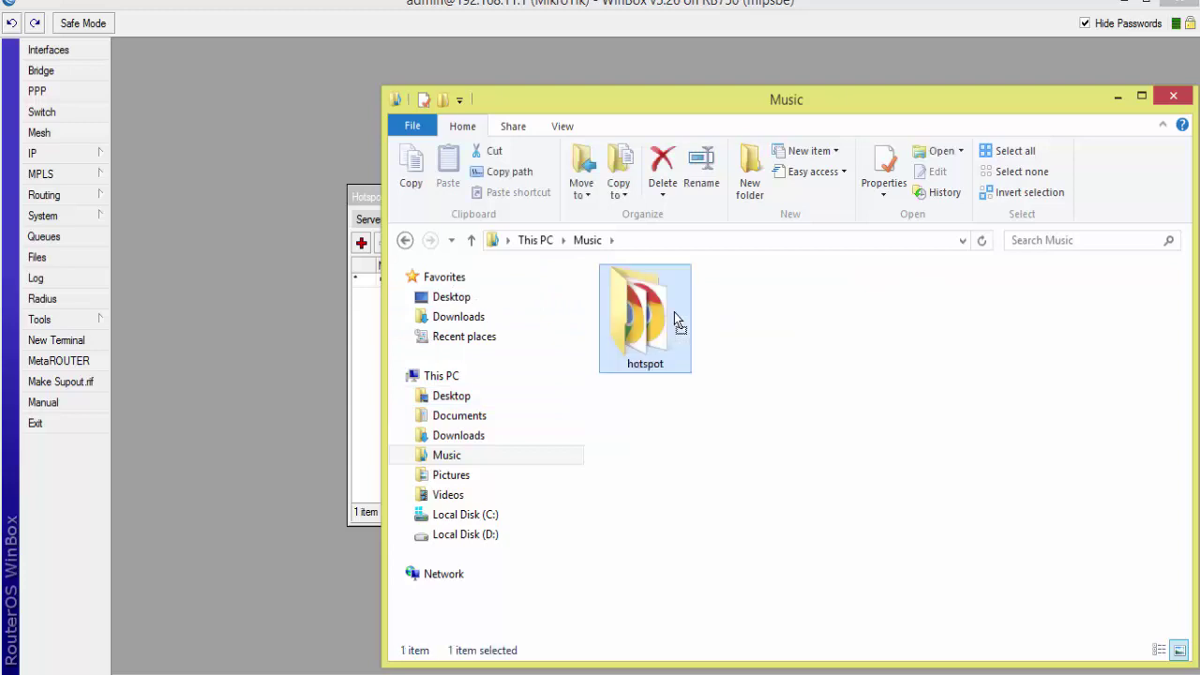
Duplicate the hotspot folder within the Music folder and name the copy hotspot1
left_click_drag(691, 121, 888, 83)
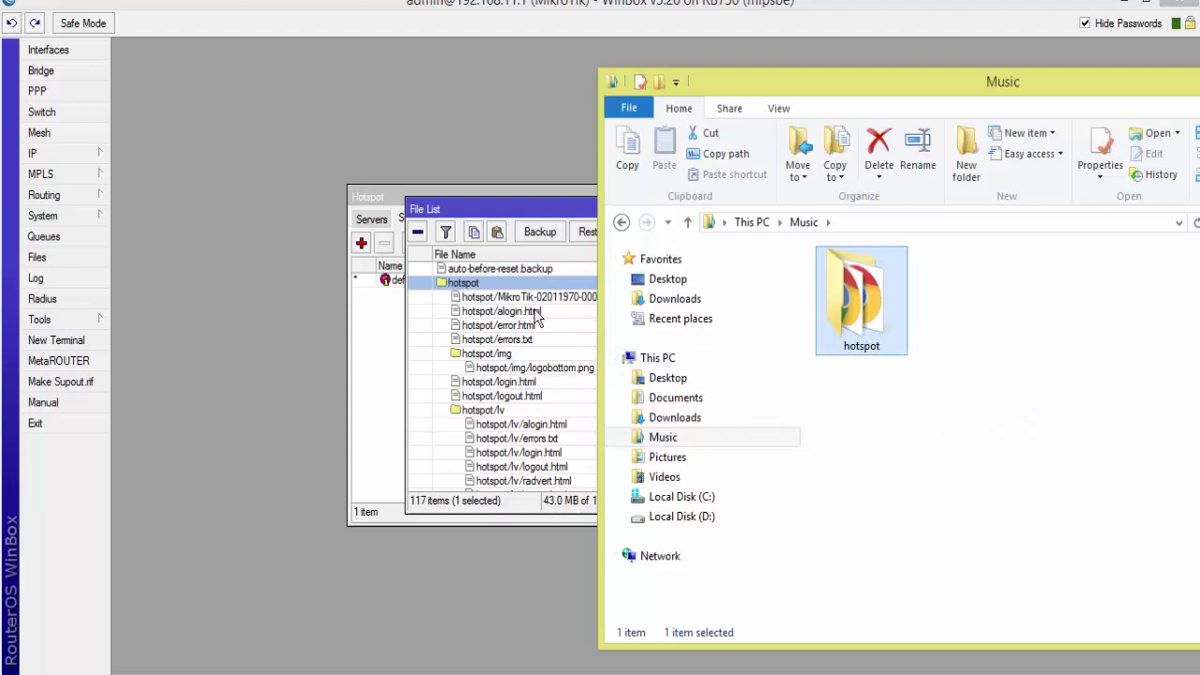
left_click_drag(855, 332, 984, 347)
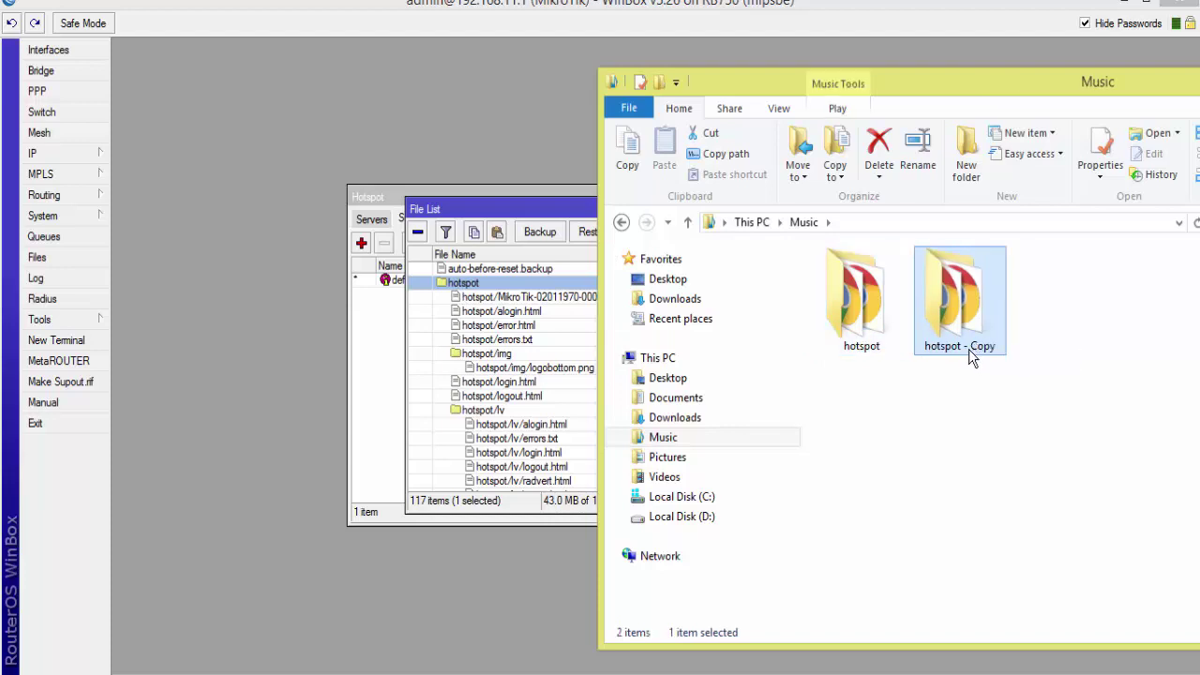
left_click(970, 349)
left_click_drag(968, 346, 1029, 347)
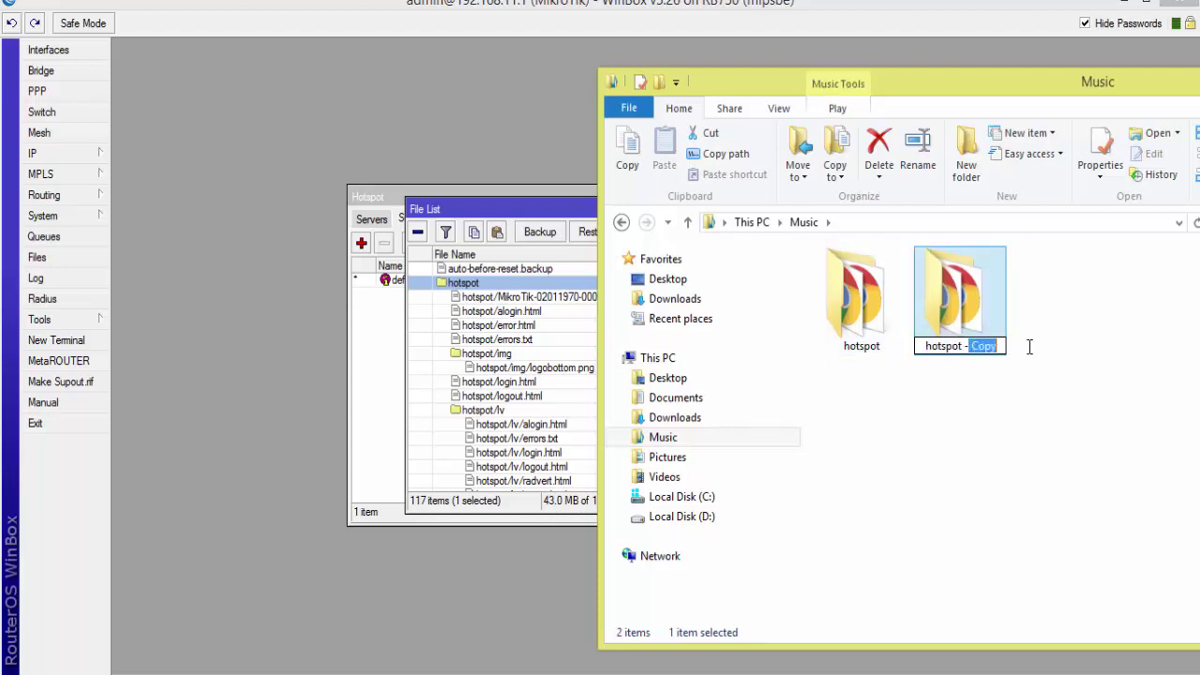
key("BackSpace")
key("BackSpace")
key("BackSpace")
type("1")
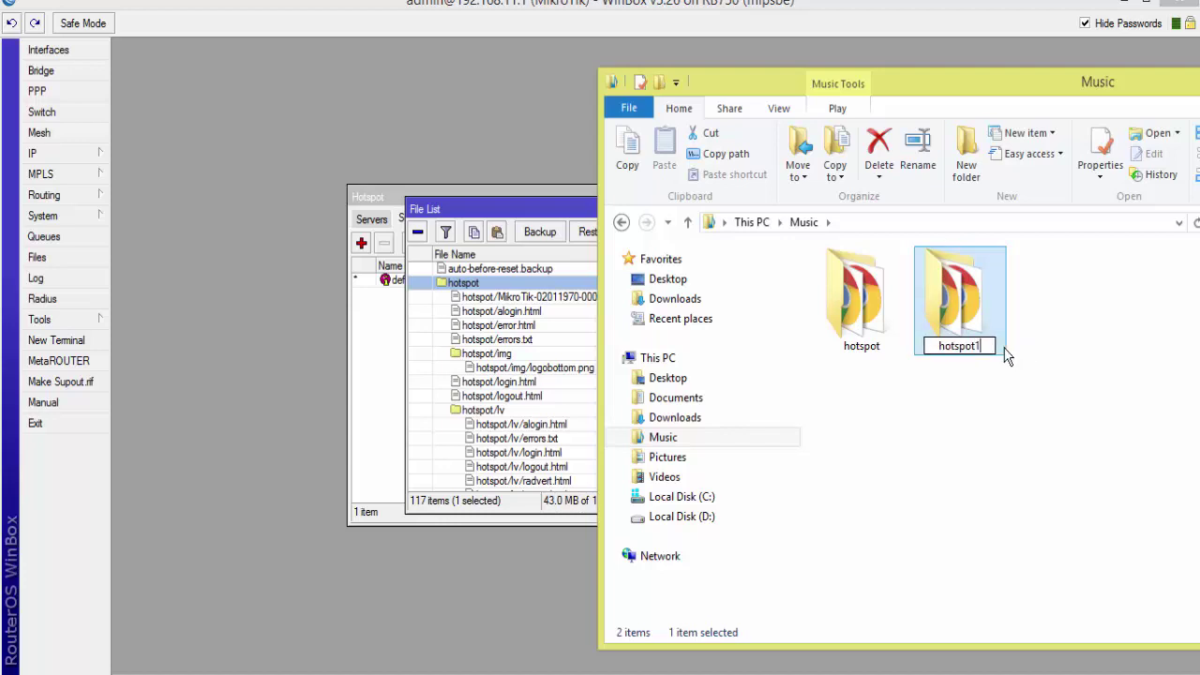
Duplicate the hotspot1 folder within the Music folder and name the copy hotspot2
left_click(967, 323)
left_click_drag(969, 326, 1117, 347)
left_click(1068, 349)
type("2")
left_click(1065, 411)
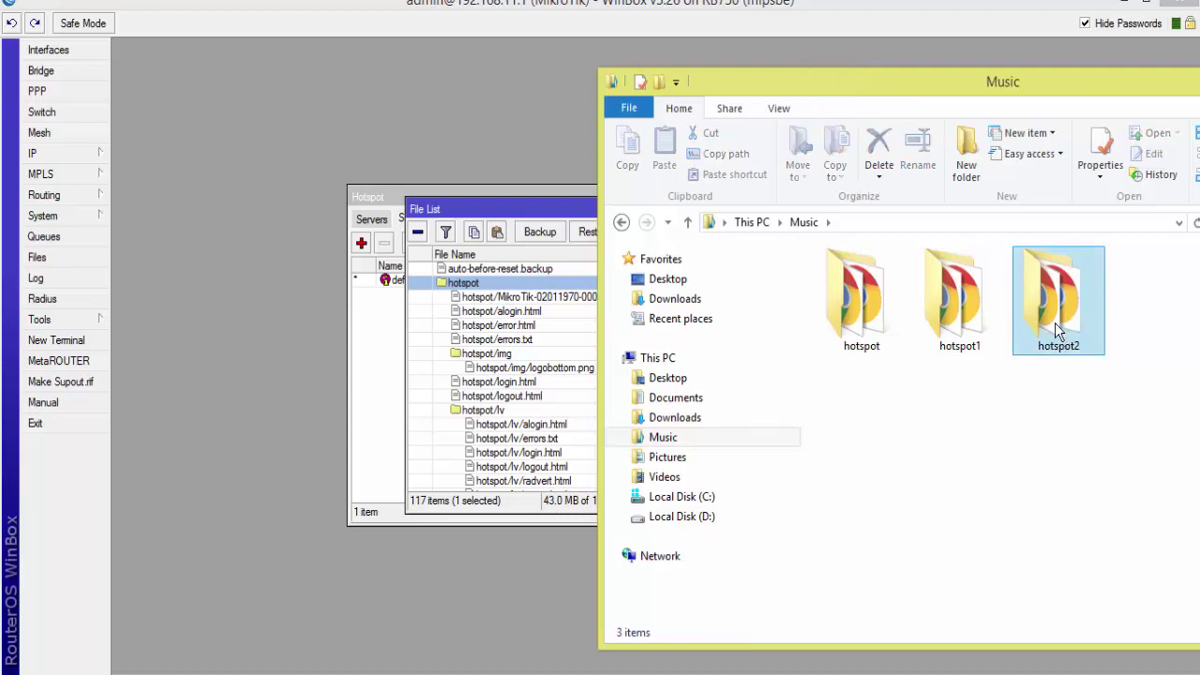
Rename the original hotspot folder in the Music folder as hotspot3
left_click(887, 349)
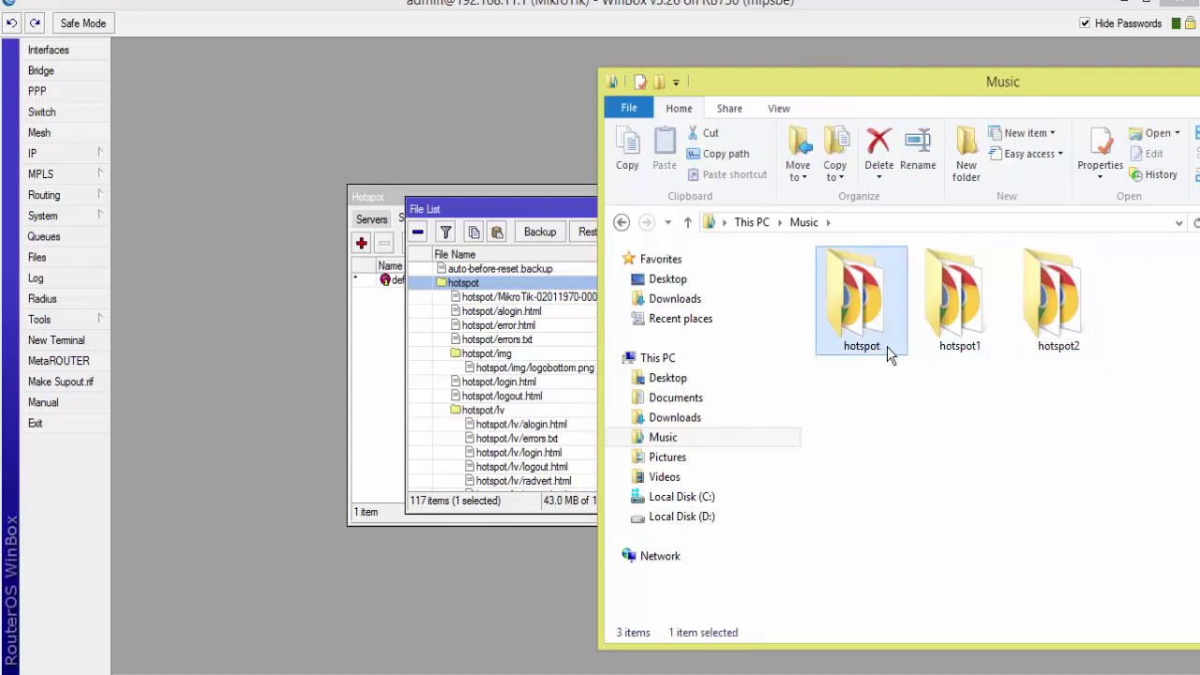
left_click(887, 348)
left_click(885, 346)
type("3")
left_click(896, 435)
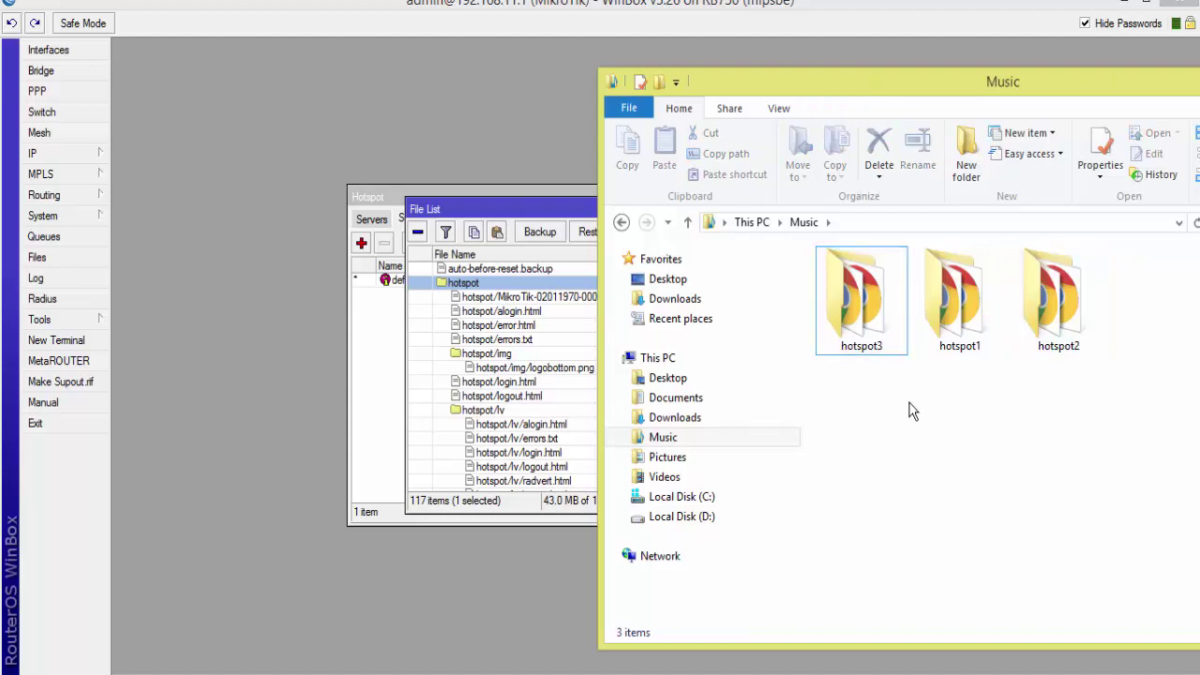
Select the folders hotspot1, hotspot2 and hotspot3 in Music and return to the router's File List in WinBox
left_click(1023, 321)
left_click(869, 309)
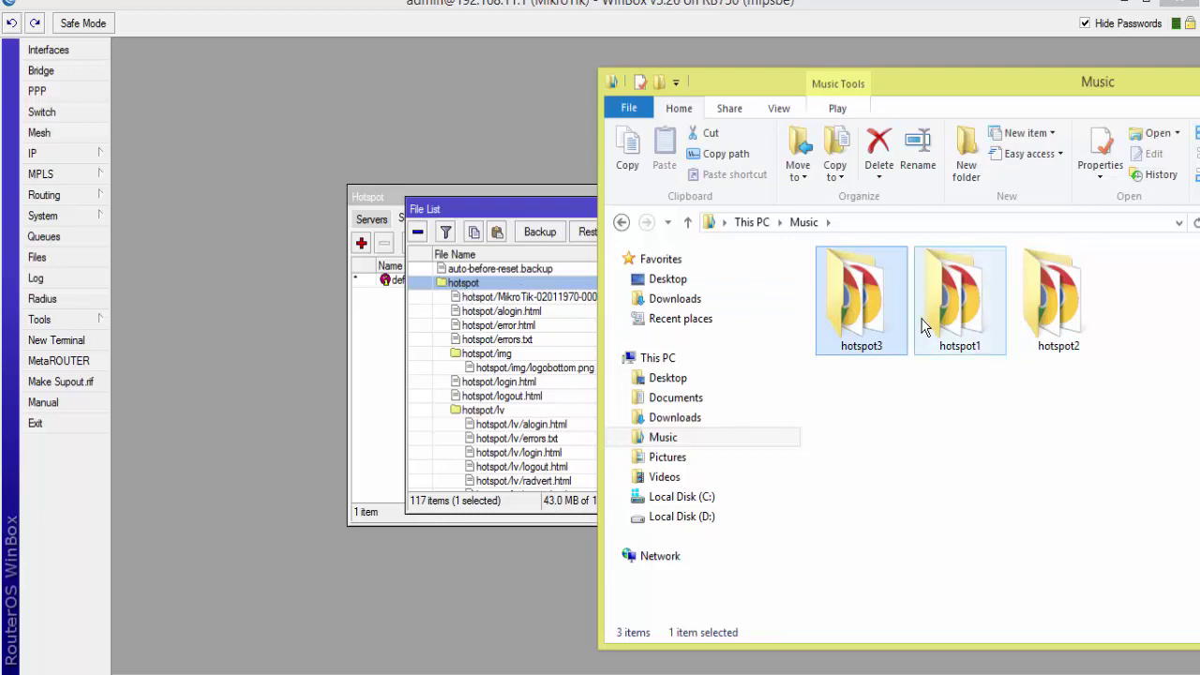
left_click(953, 340)
left_click(888, 330)
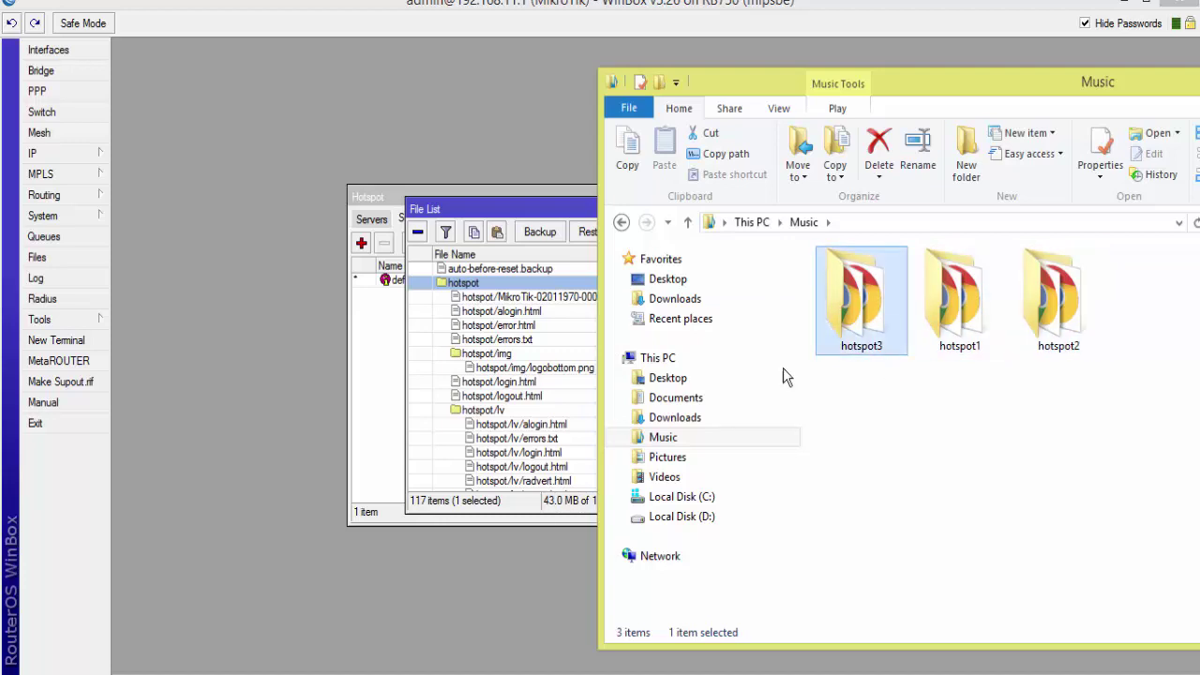
left_click_drag(1116, 410, 450, 165)
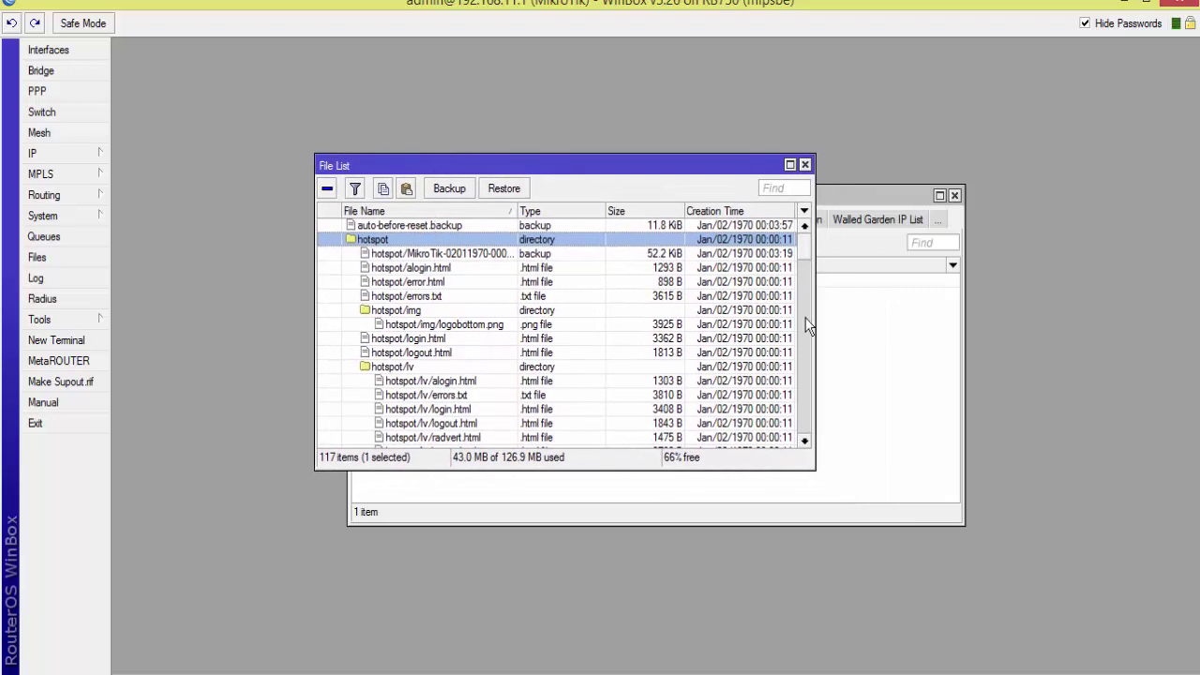
Look through the router's File List for the hotspot1, hotspot2 and hotspot3 directories and close the list
scroll(793, 282, "down", 8)
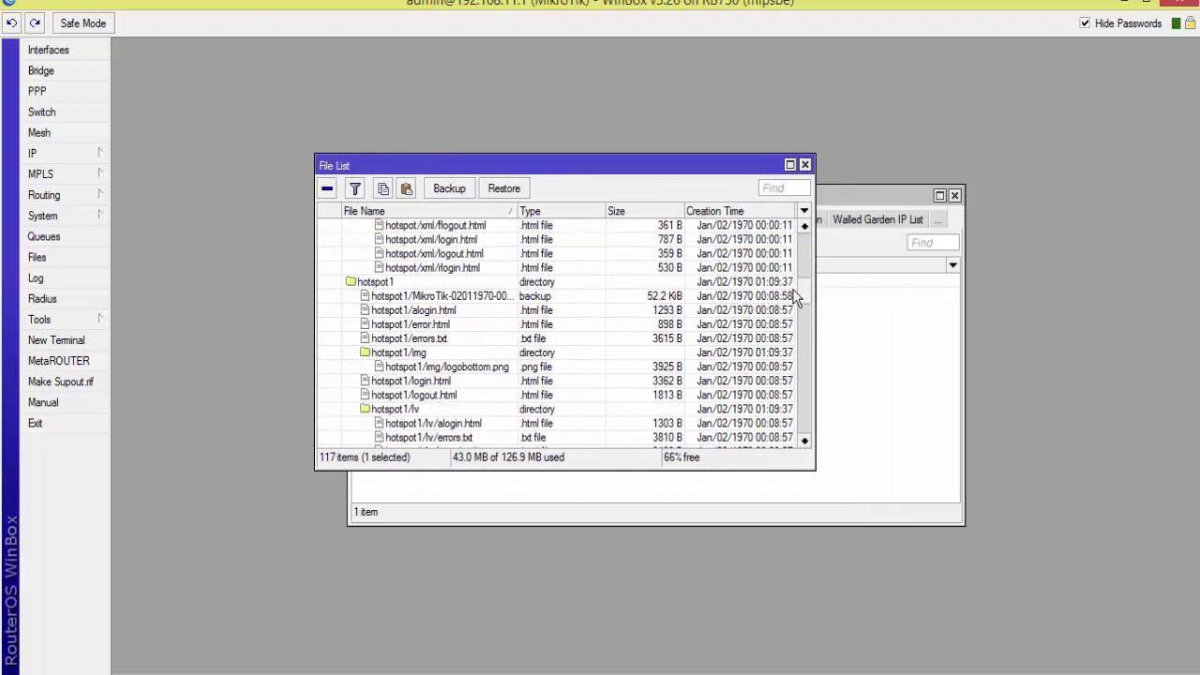
left_click_drag(810, 289, 799, 242)
scroll(796, 267, "down", 8)
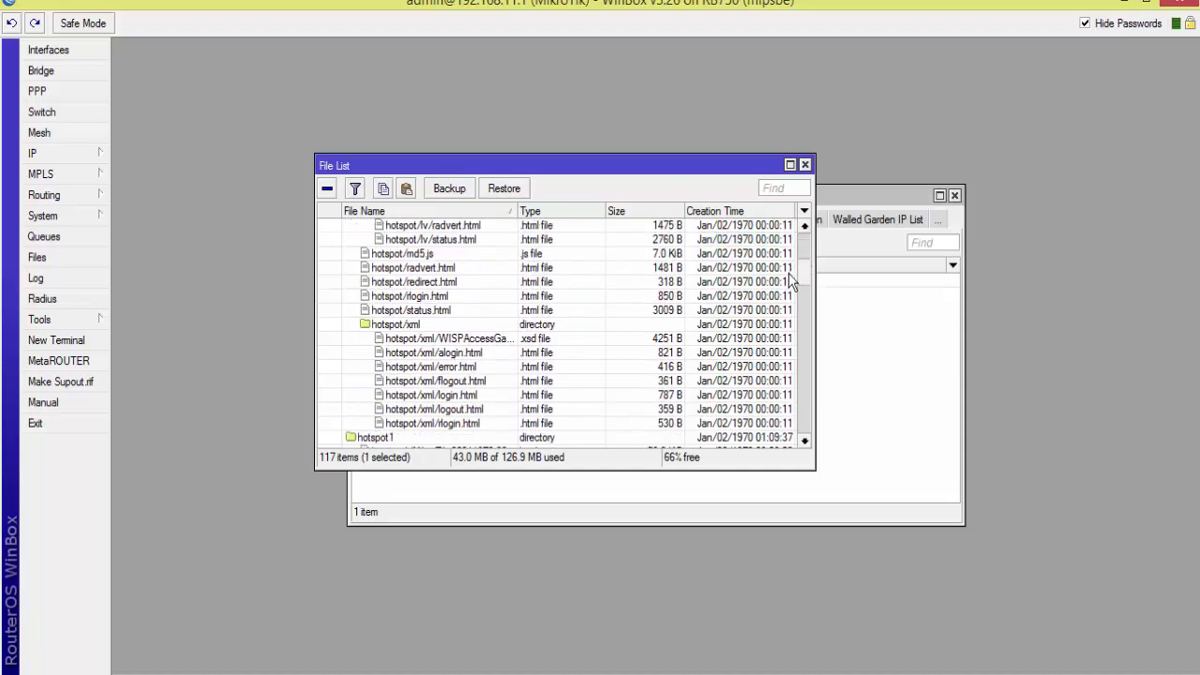
scroll(789, 281, "down", 9)
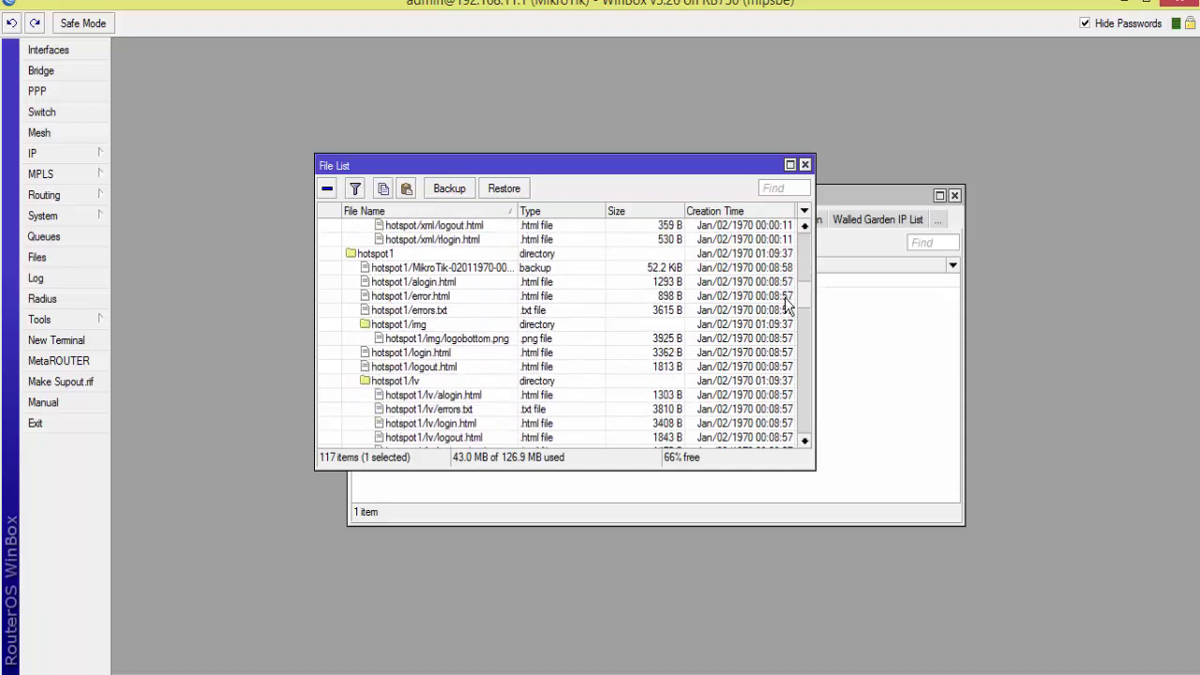
scroll(784, 328, "down", 3)
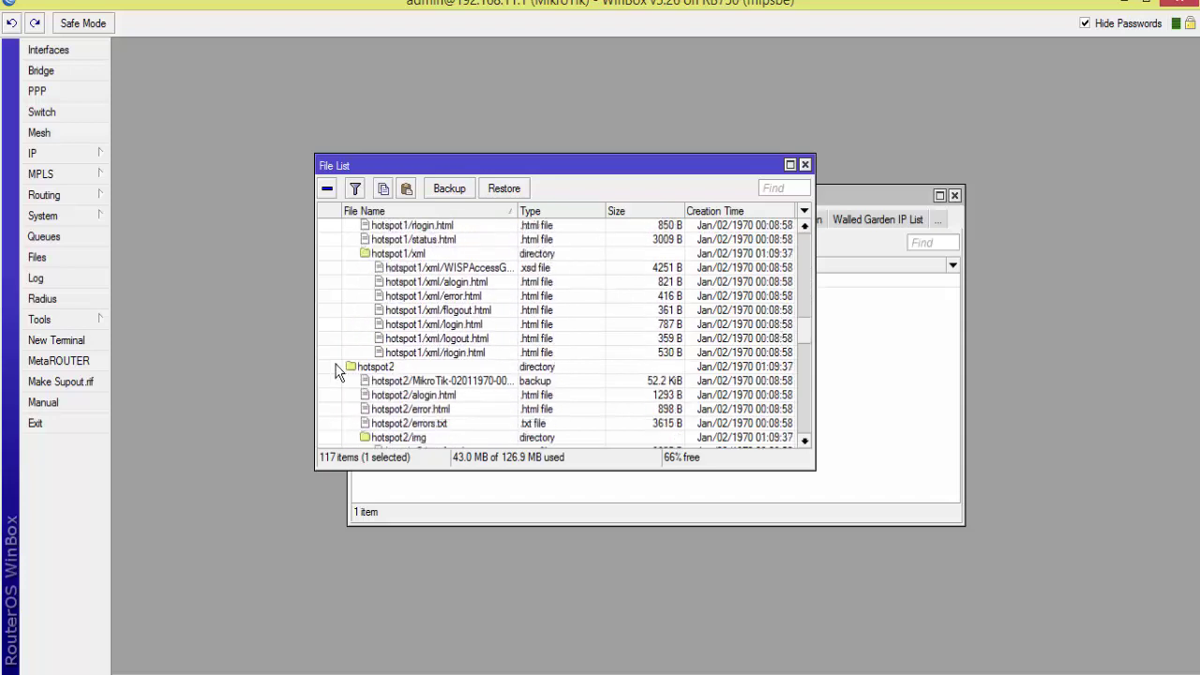
left_click_drag(786, 338, 796, 414)
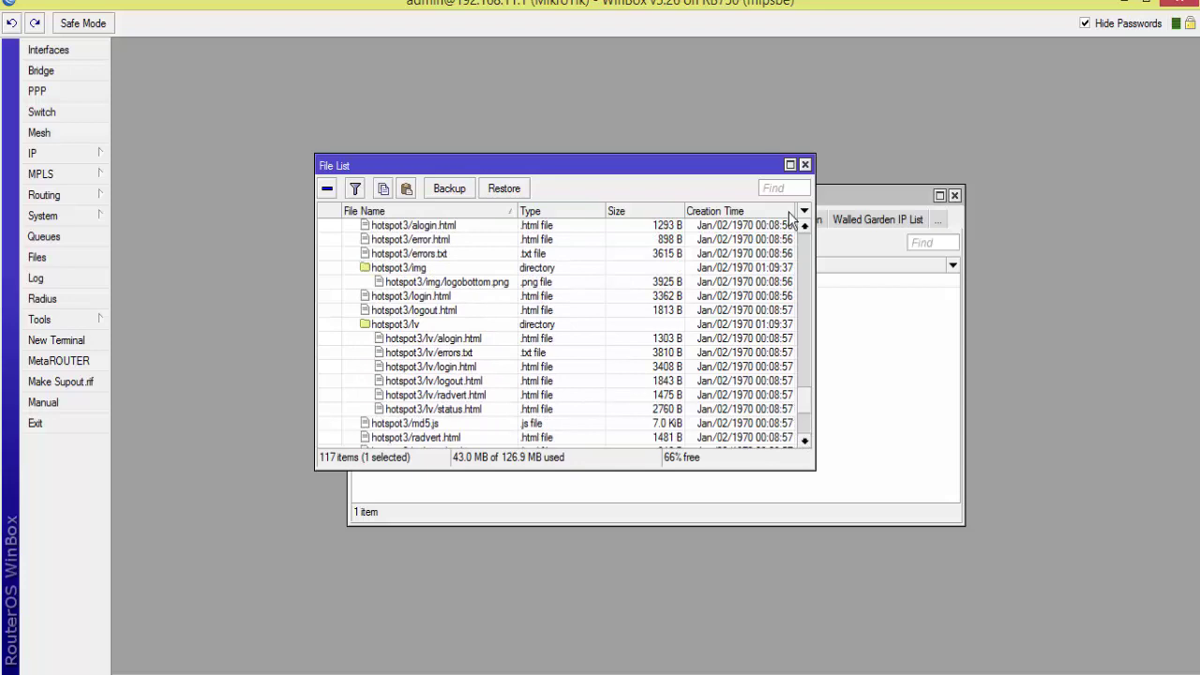
left_click(805, 166)
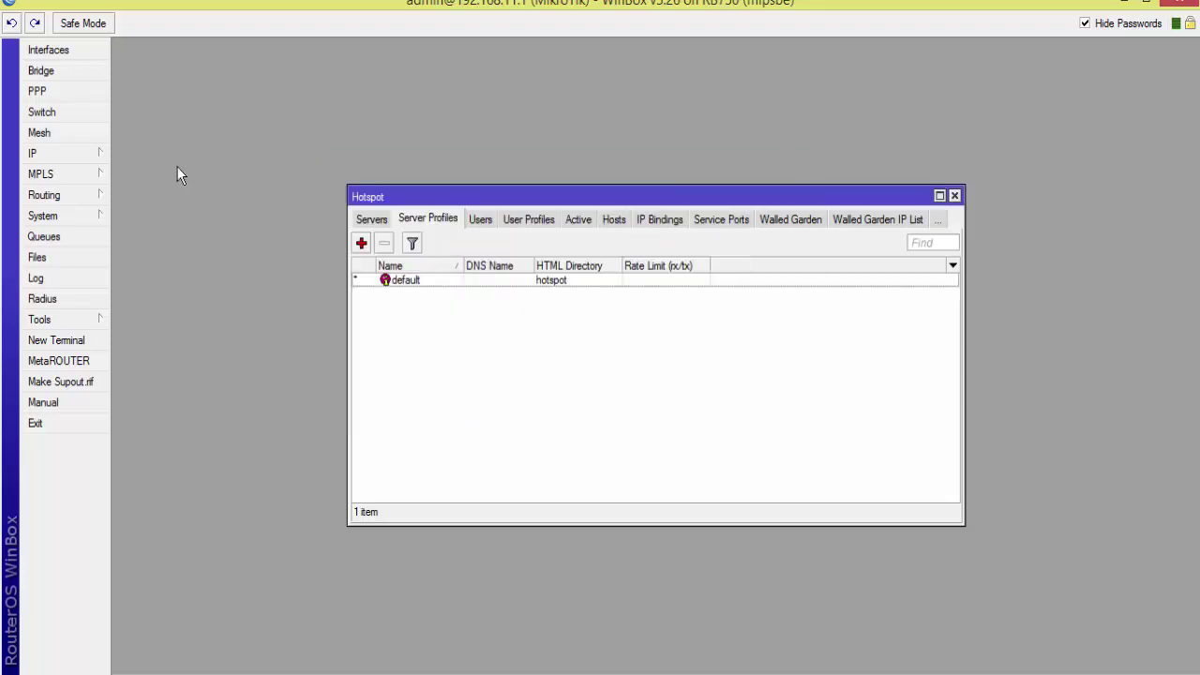
Start a new hotspot server profile and set its hotspot address to 192.168.11.1, copied from the ether2 line of the Notepad++ notes
left_click(361, 243)
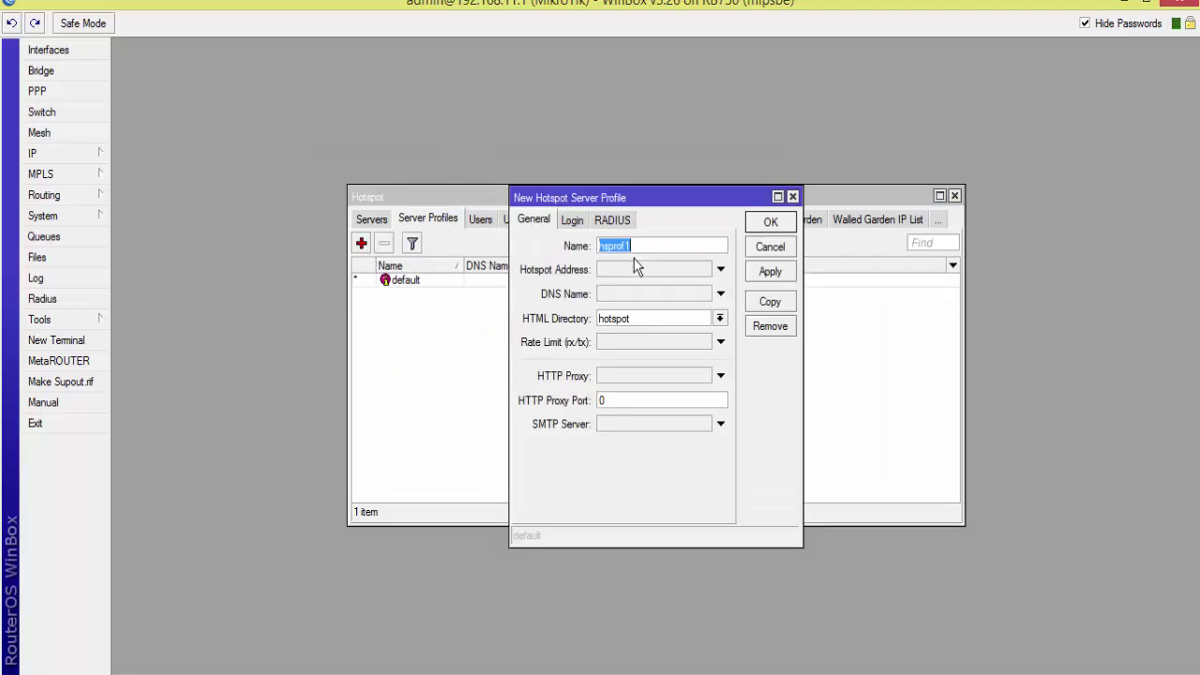
left_click(722, 271)
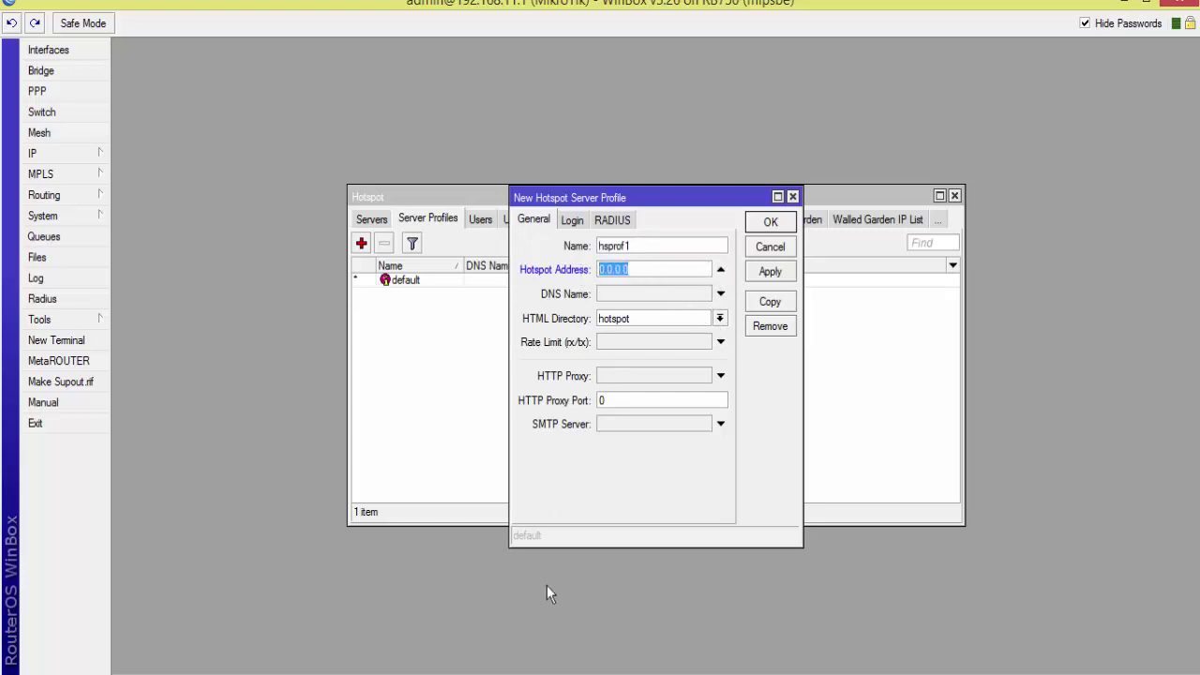
key("alt+Tab")
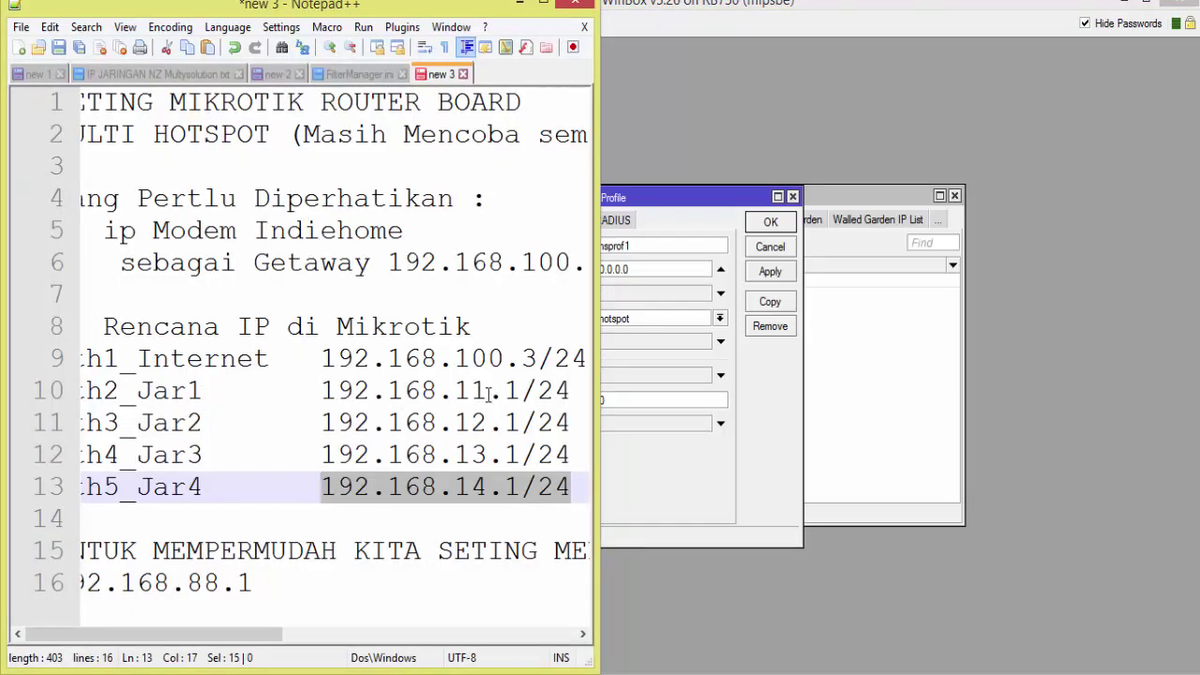
left_click_drag(522, 390, 328, 393)
left_click(636, 270)
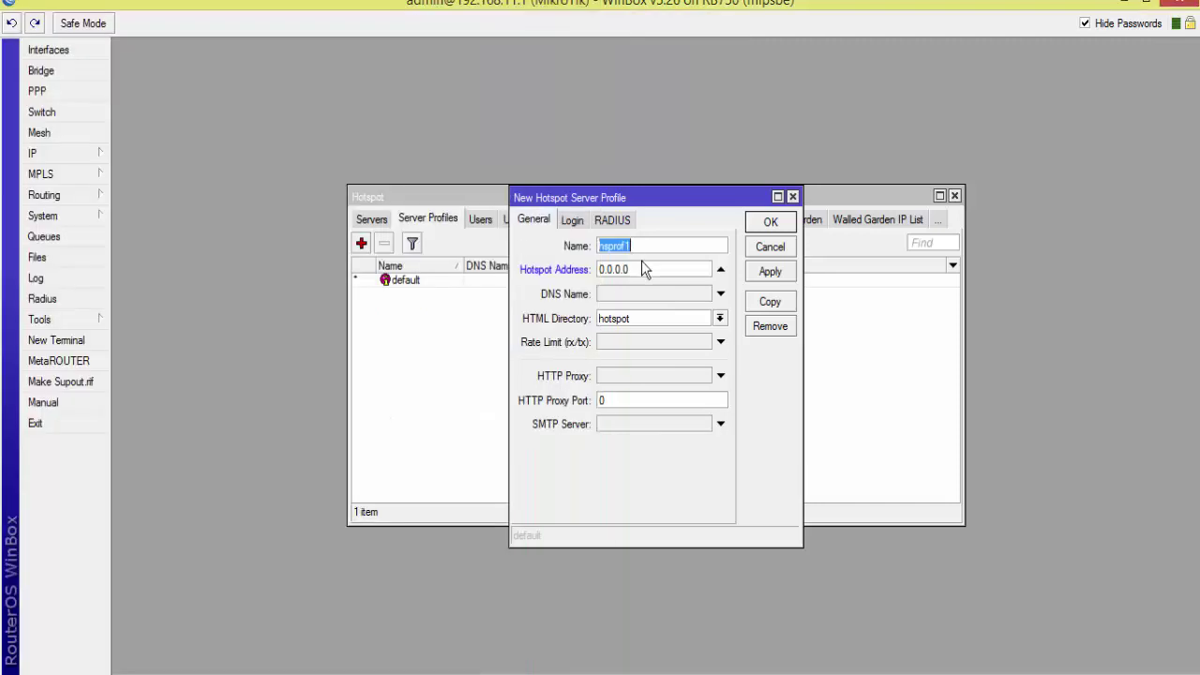
left_click_drag(632, 269, 596, 271)
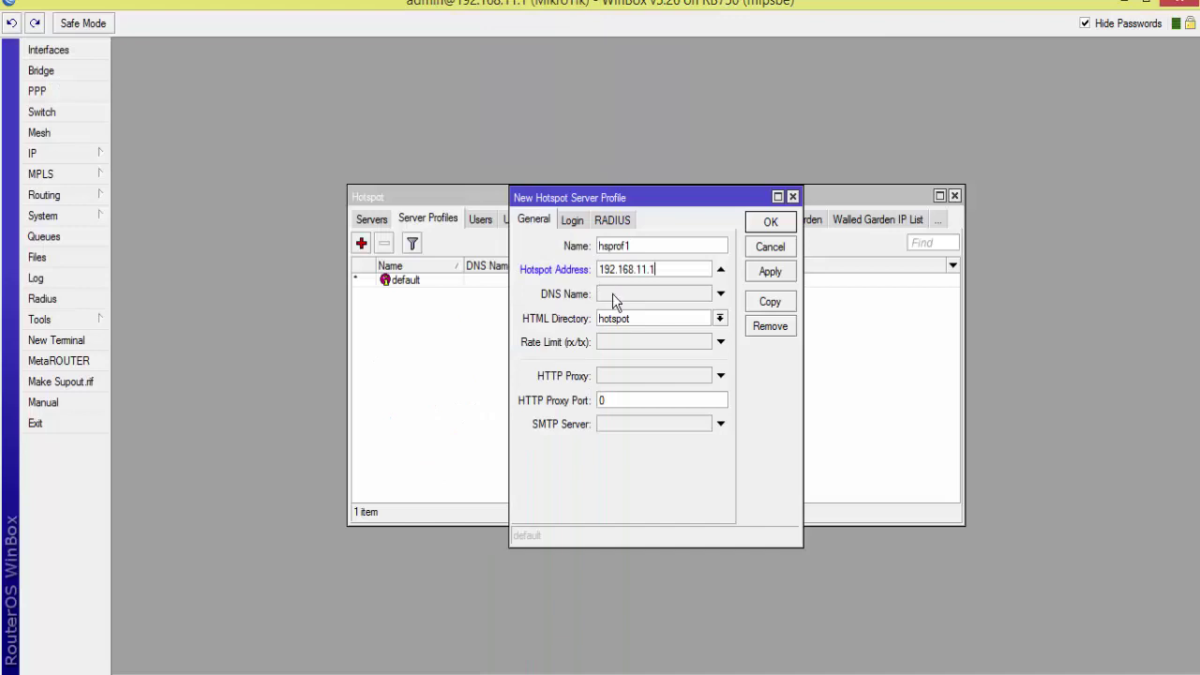
Set the profile's DNS name to hotspot.satu, keep the hotspot HTML directory, and save the profile
left_click(721, 294)
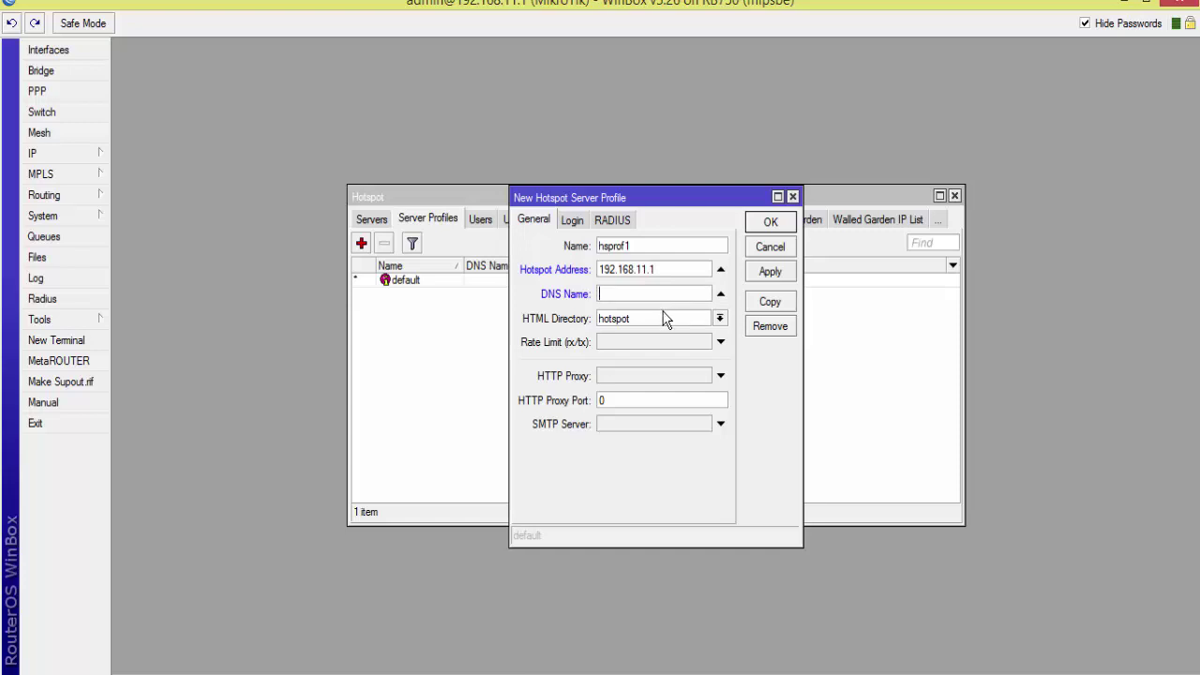
type("hotspot.satu")
left_click(770, 223)
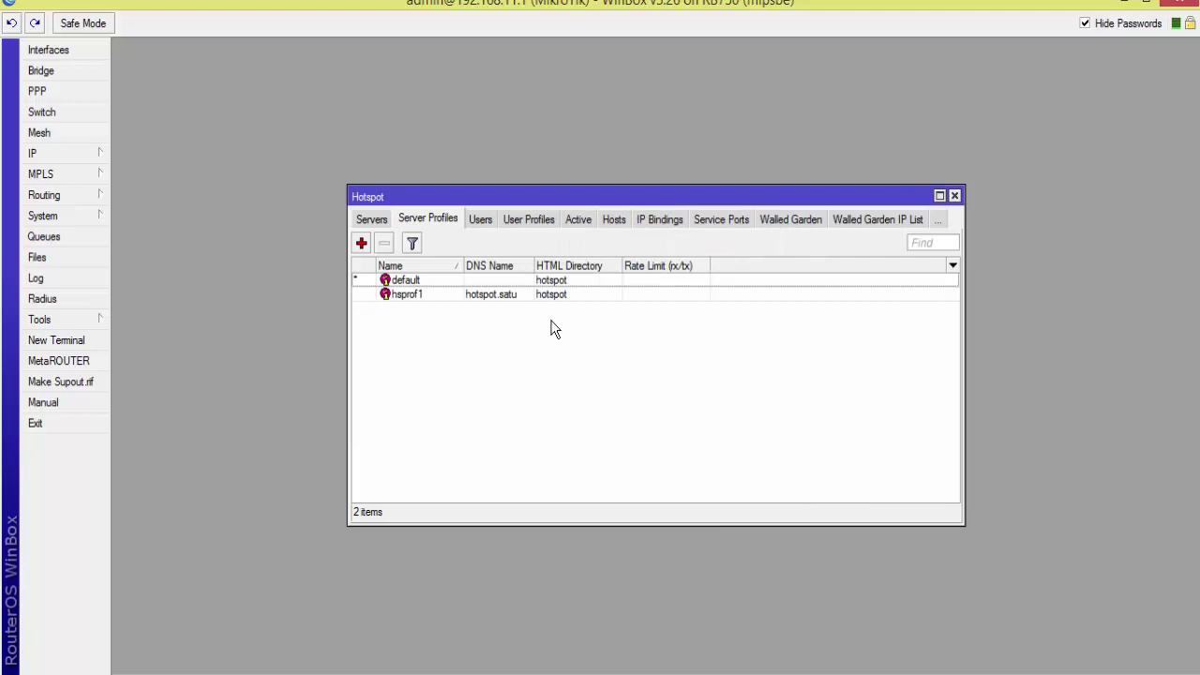
Start a second hotspot server profile and move its dialog clear of the profile list
left_click(363, 245)
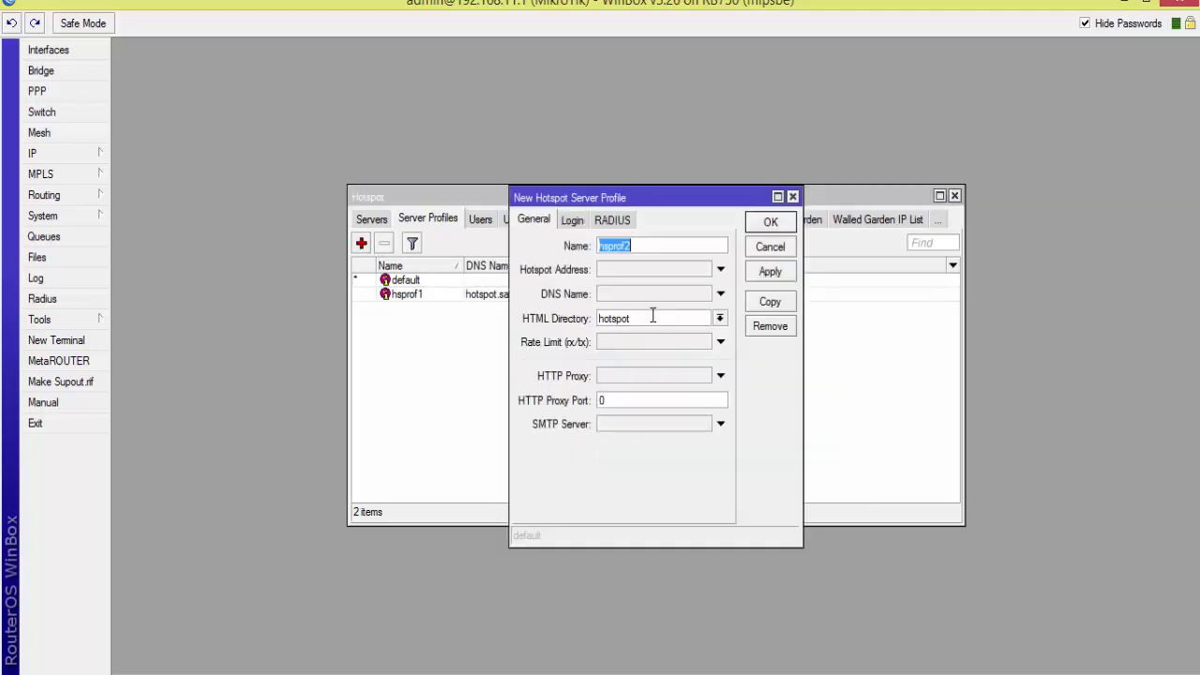
left_click_drag(626, 209, 860, 162)
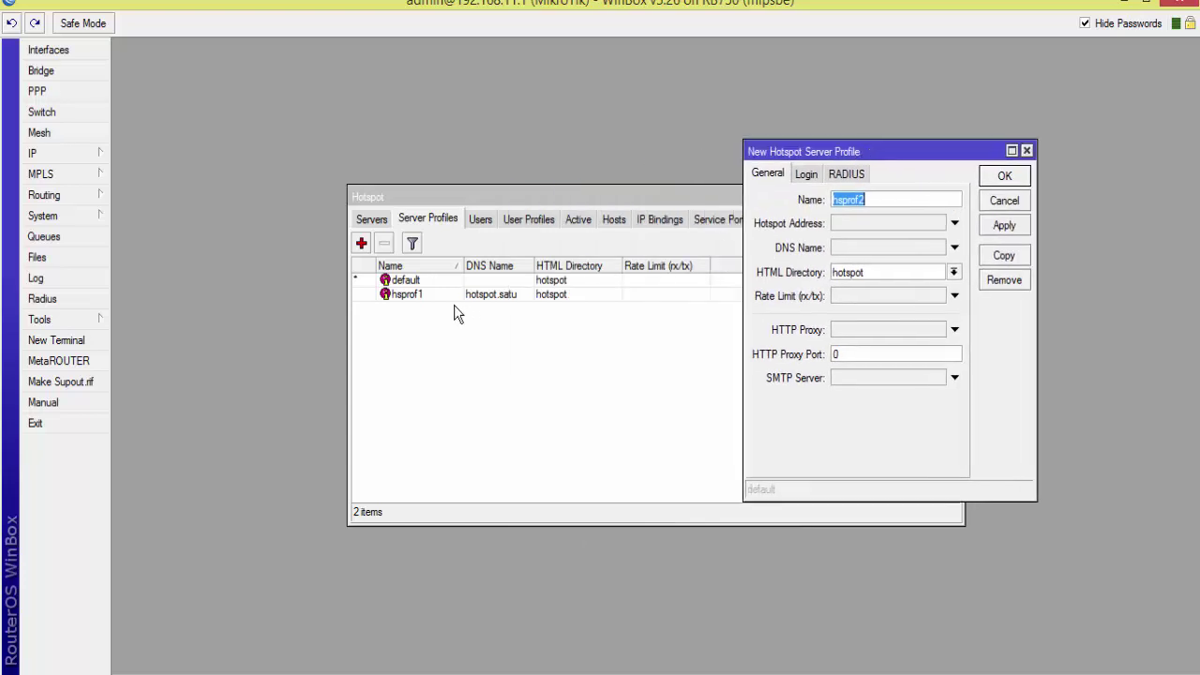
Try to remove the default hotspot server profile, then return to the new profile's dialog
left_click(554, 282)
left_click(383, 243)
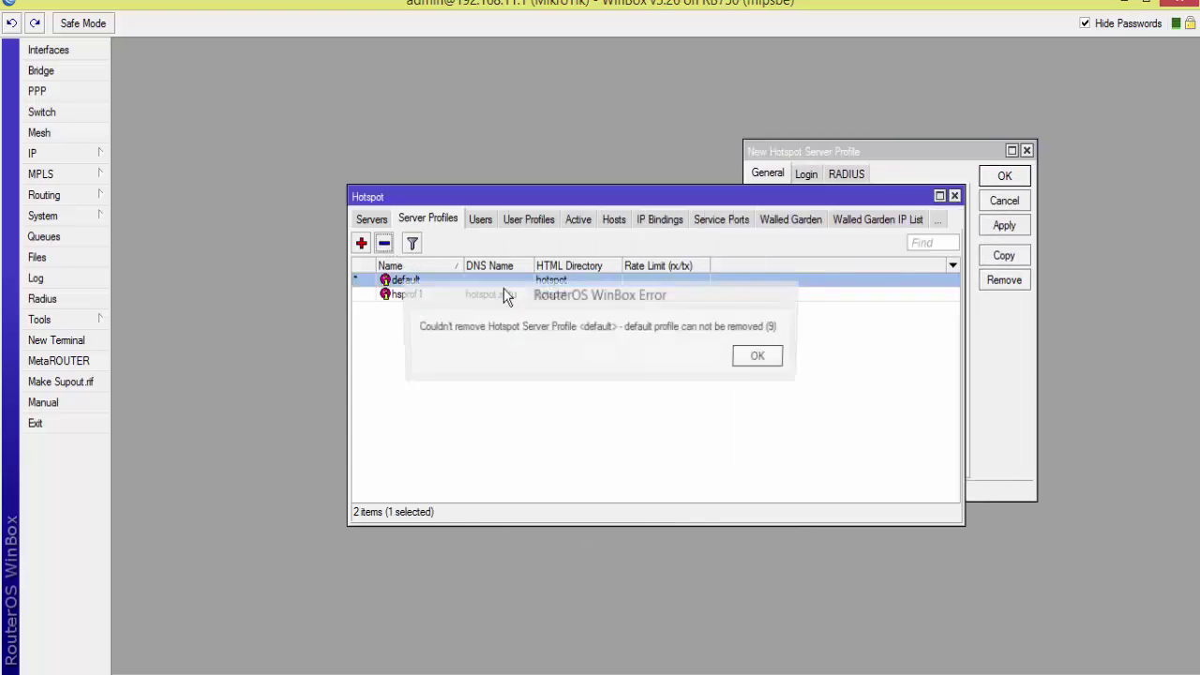
left_click(761, 356)
left_click(879, 178)
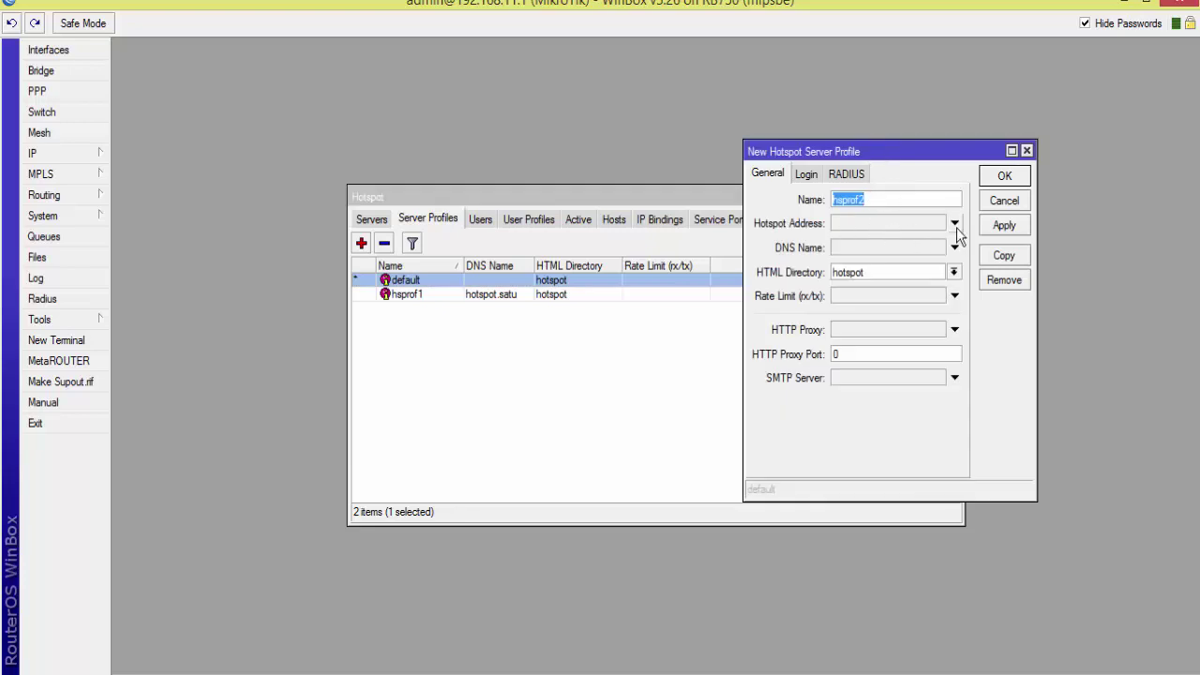
Set the second profile's hotspot address to 192.168.12.1, copied from the ether3 line of the Notepad++ notes
left_click(955, 224)
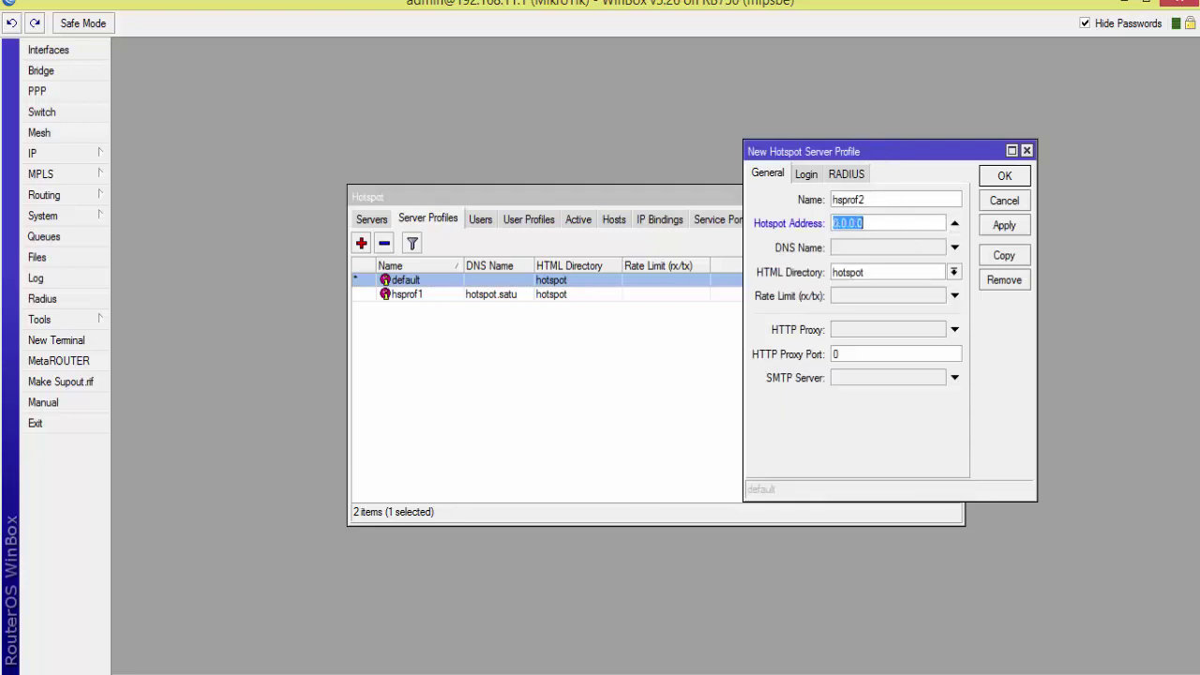
key("alt+Tab")
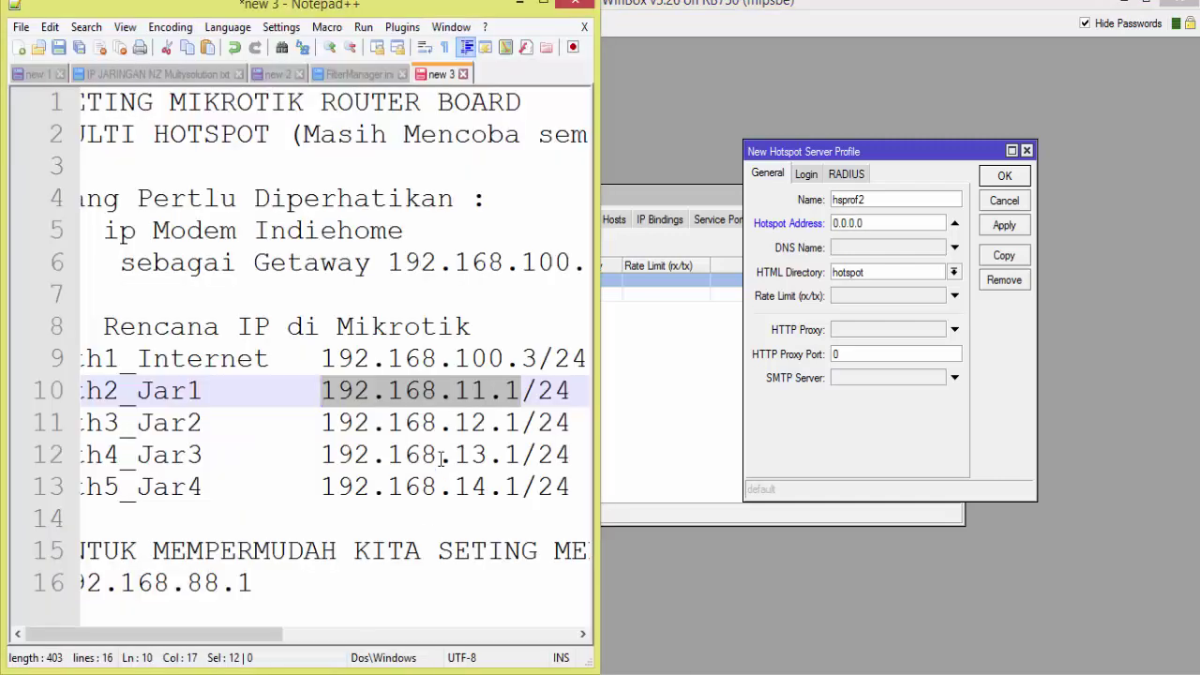
left_click_drag(321, 422, 519, 422)
key("ctrl+c")
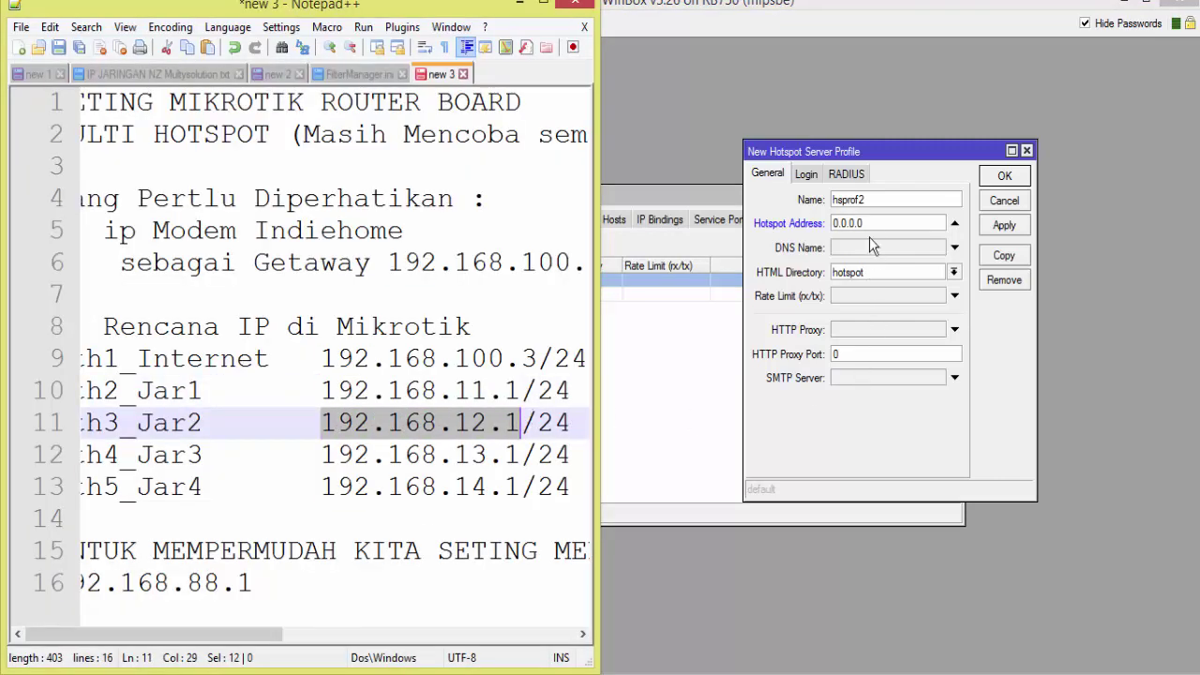
key("alt+Tab")
key("ctrl+v")
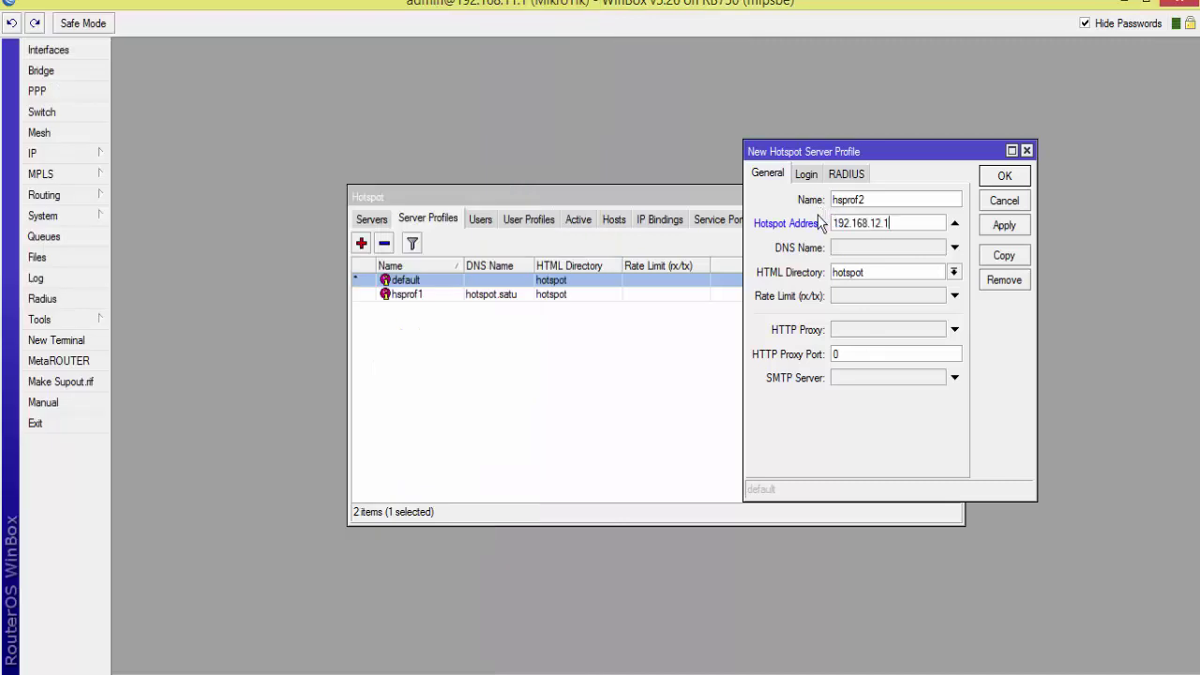
Set the second profile's DNS name to hotspot.dua and its HTML directory to hotspot1
left_click(883, 252)
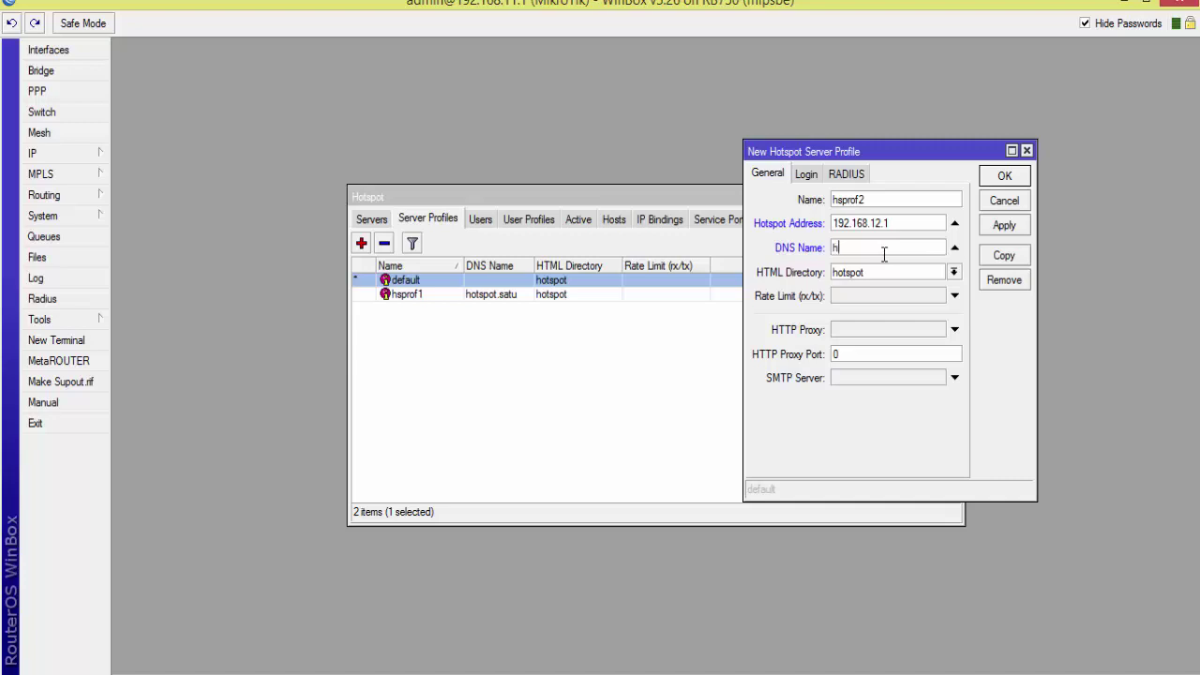
type("hotspot.dua")
left_click(955, 274)
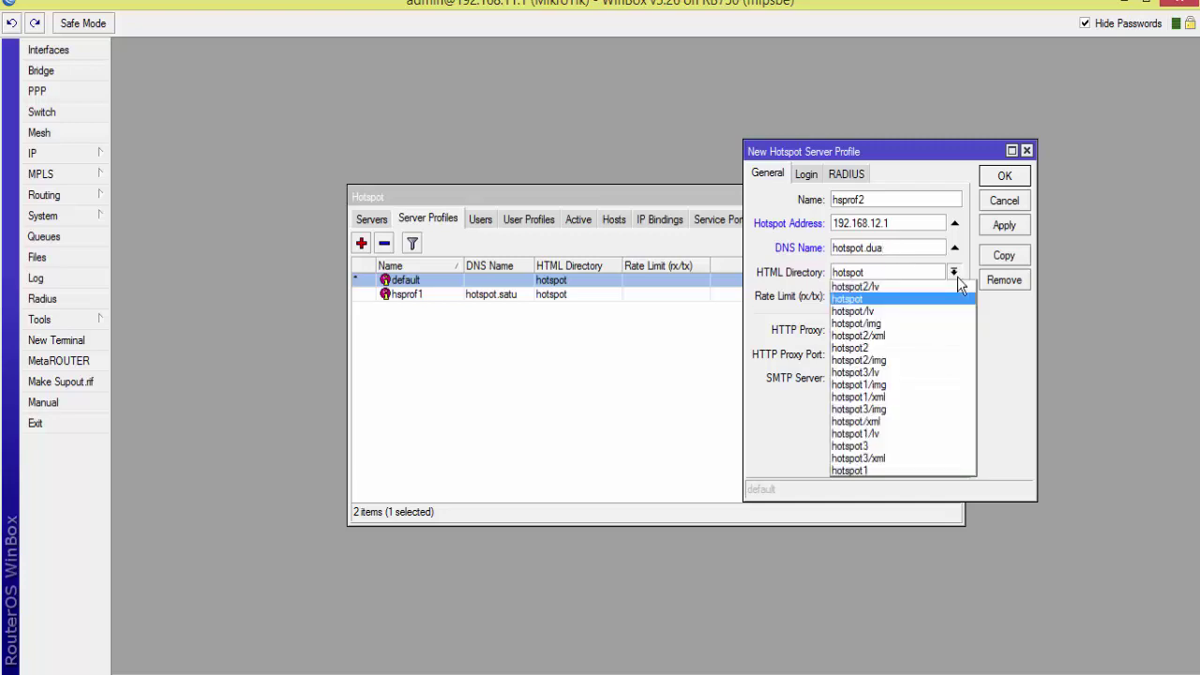
left_click(921, 349)
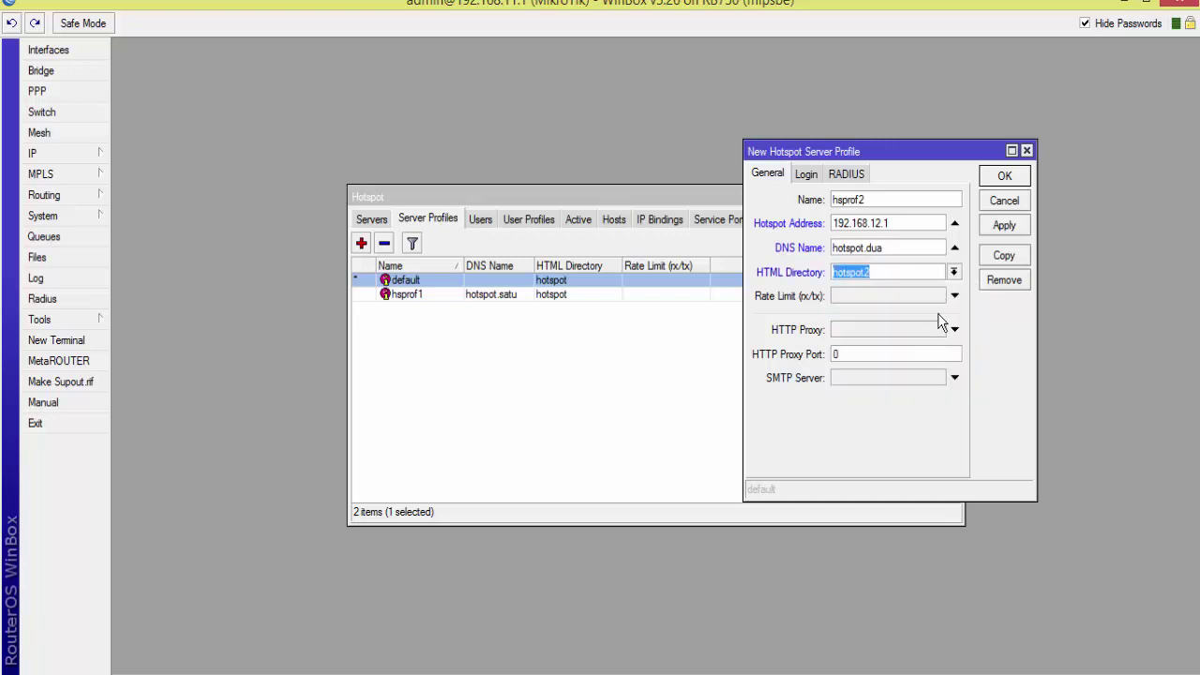
left_click(953, 279)
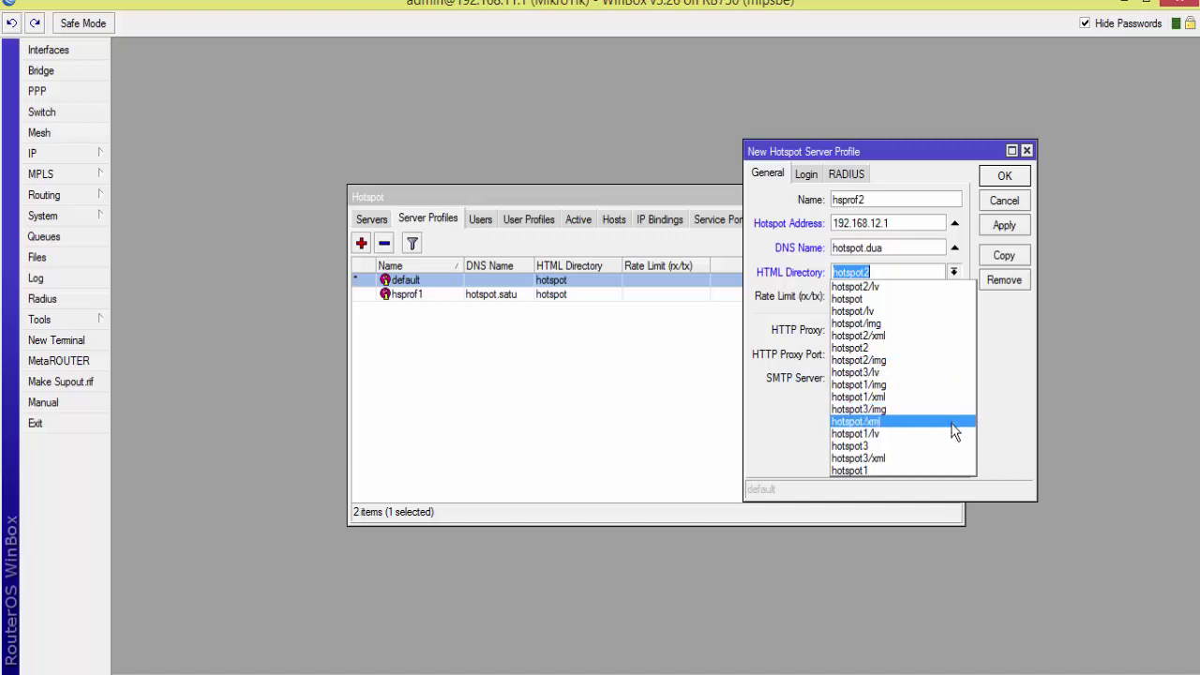
left_click(911, 471)
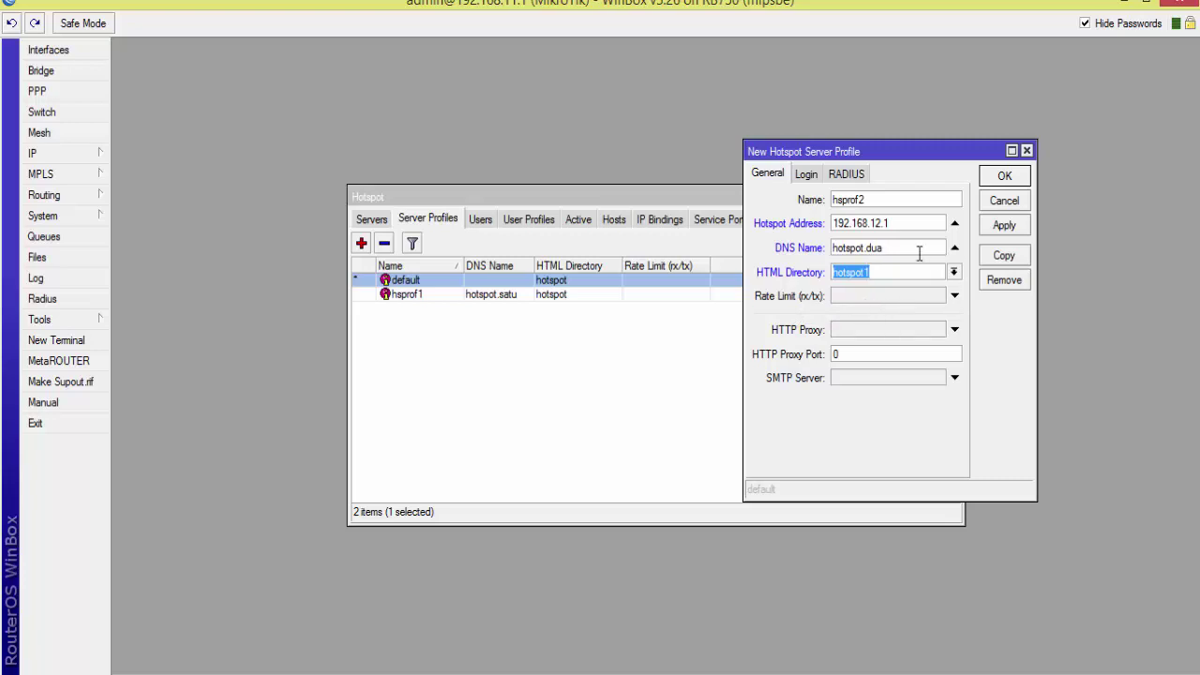
Try a rate limit of 512m/1g in the second profile and clear it again
left_click(956, 296)
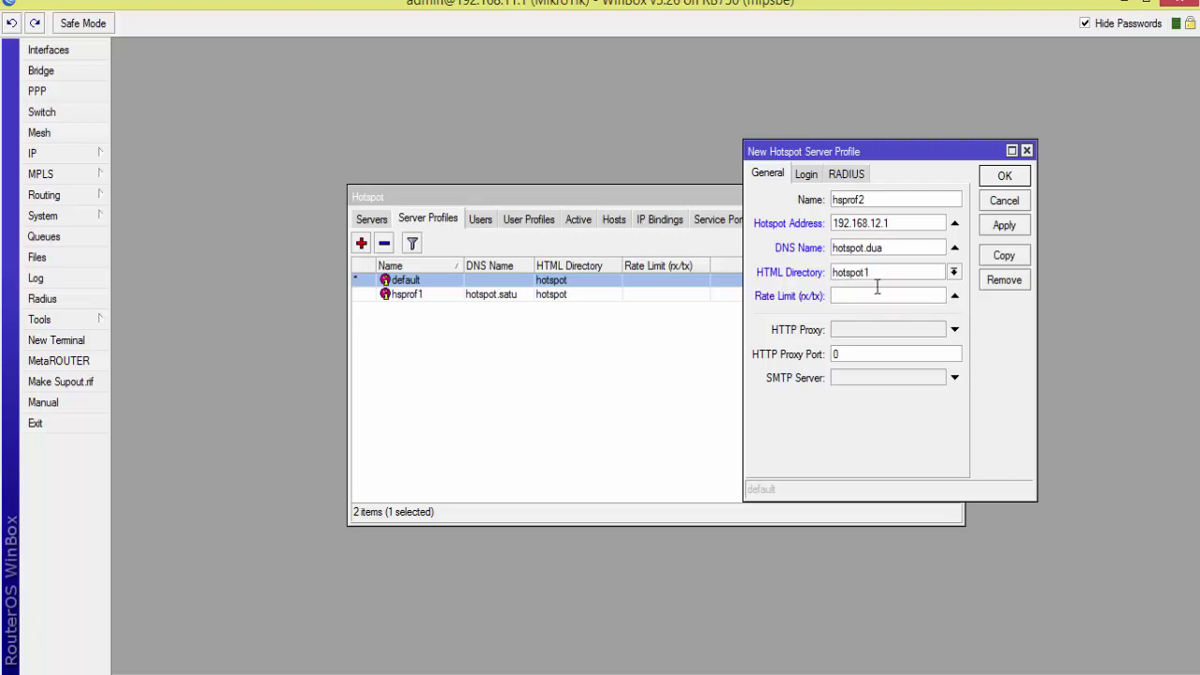
type("51")
type("2m/1g")
left_click_drag(850, 297, 837, 318)
left_click(876, 297)
left_click_drag(887, 296, 694, 306)
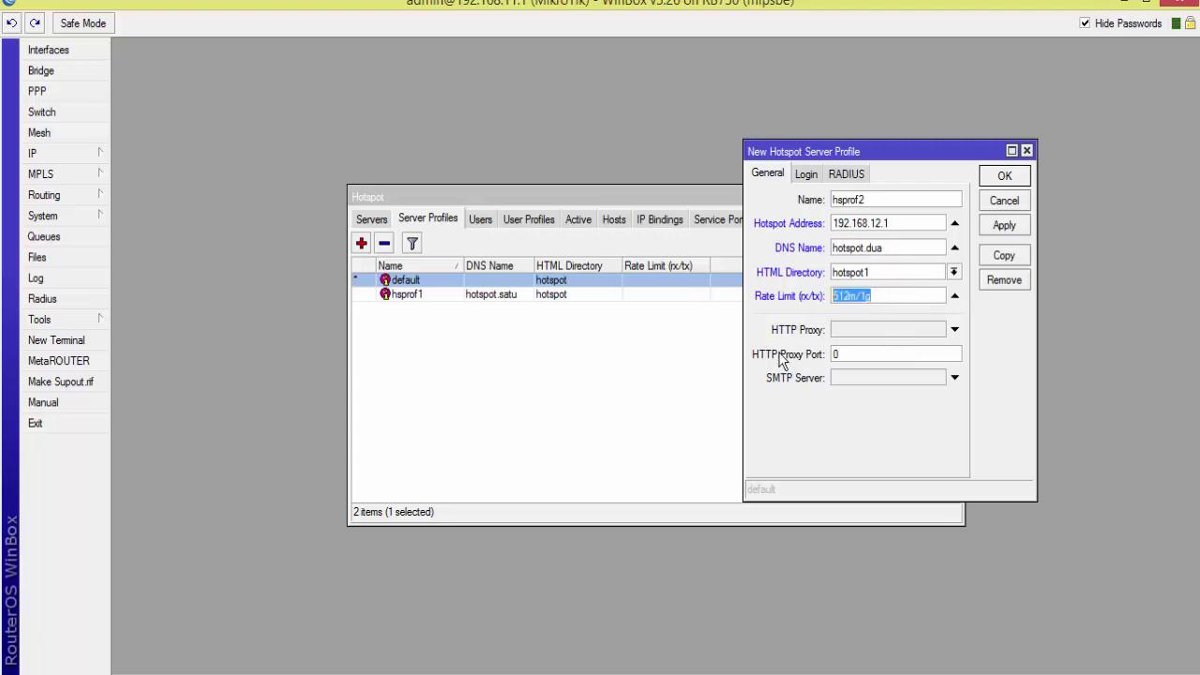
key("BackSpace")
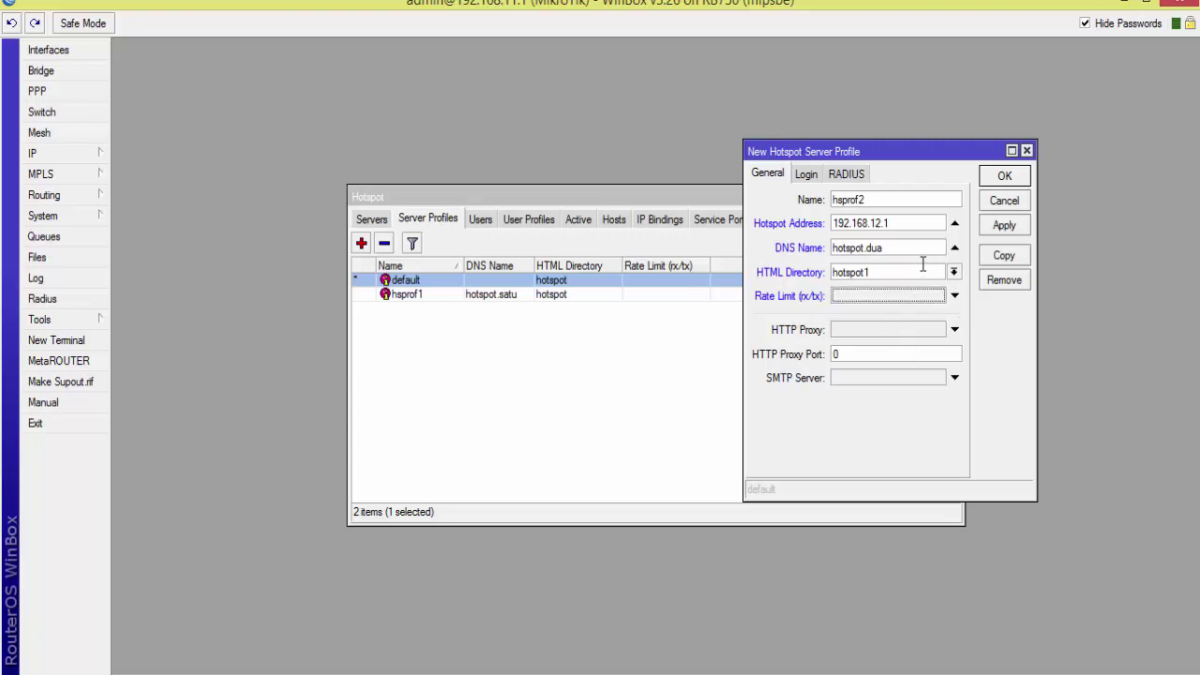
Apply and save the hotspot server profile for hotspot.dua
left_click(1005, 226)
left_click(1006, 177)
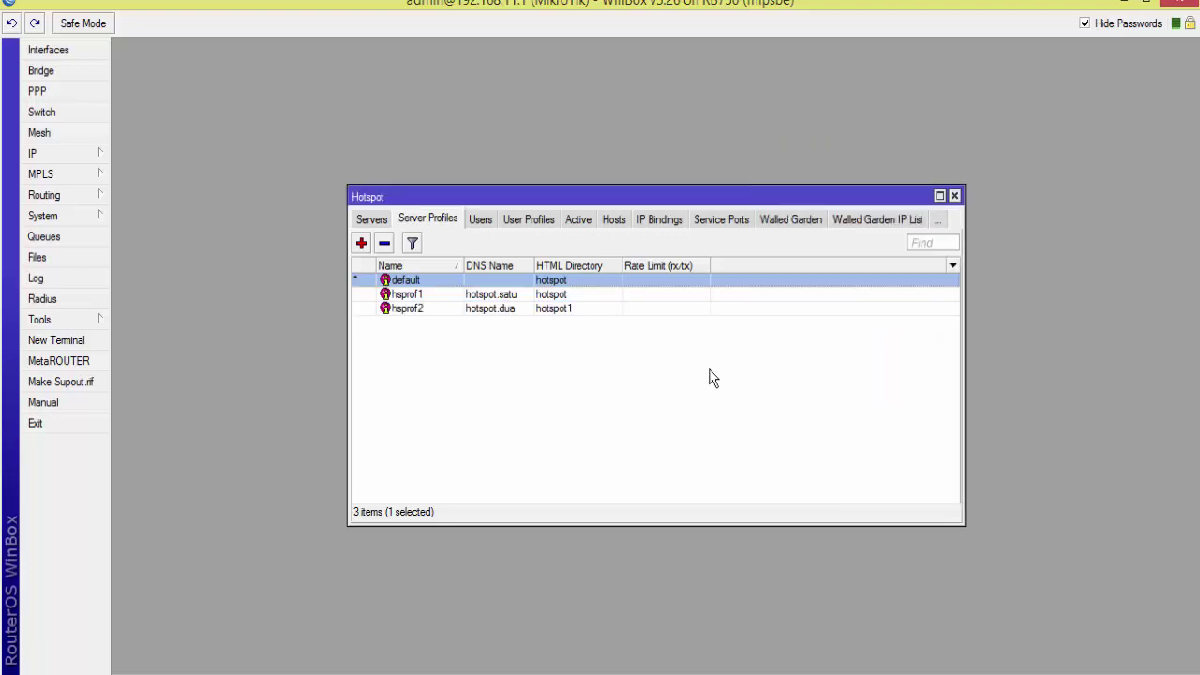
Start a third hotspot server profile with hotspot address 192.168.13.1, copied from the ether4 line of the Notepad++ notes
left_click(362, 244)
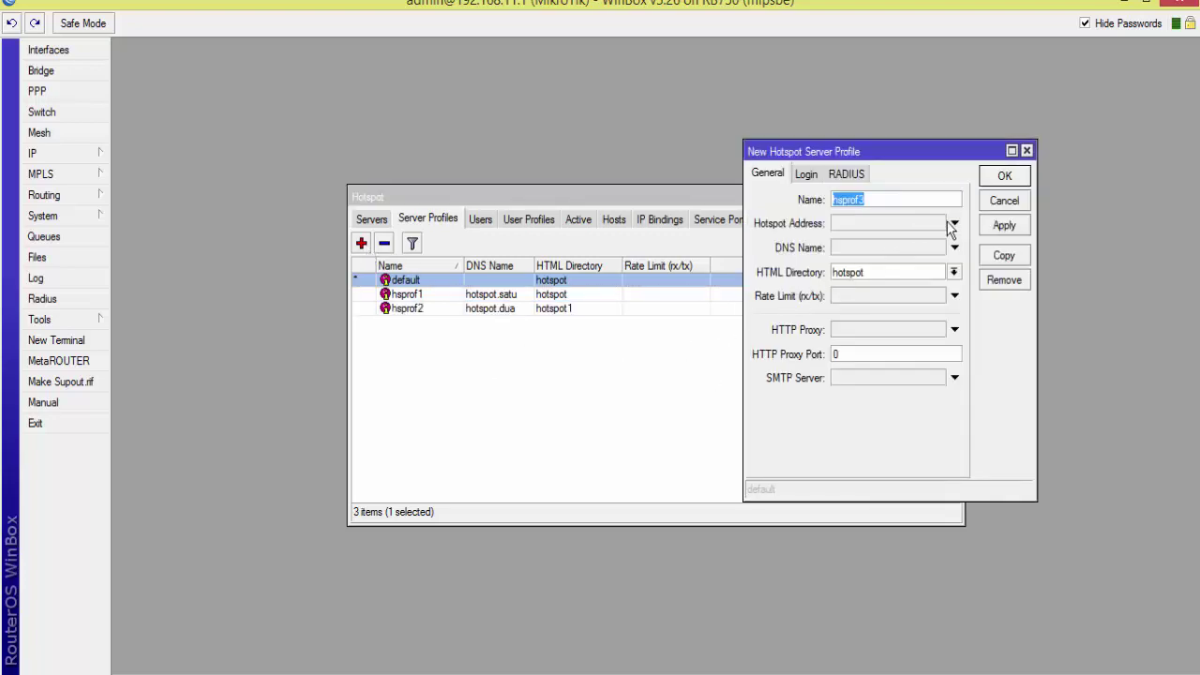
left_click(952, 225)
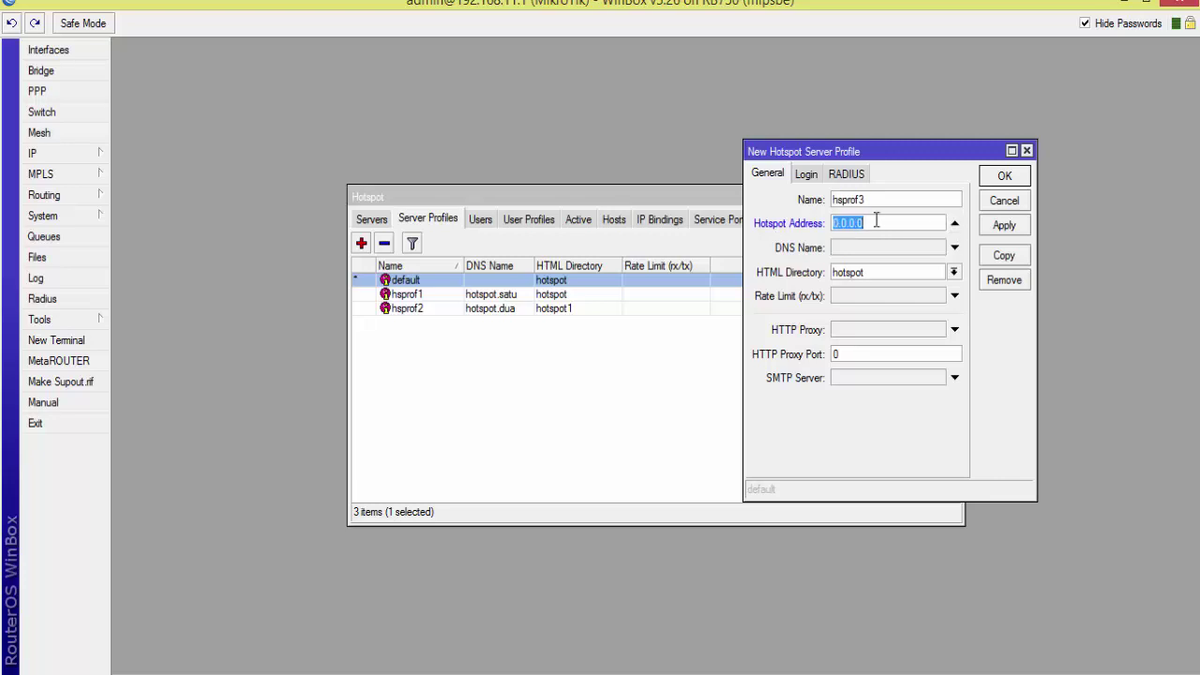
key("alt+Tab")
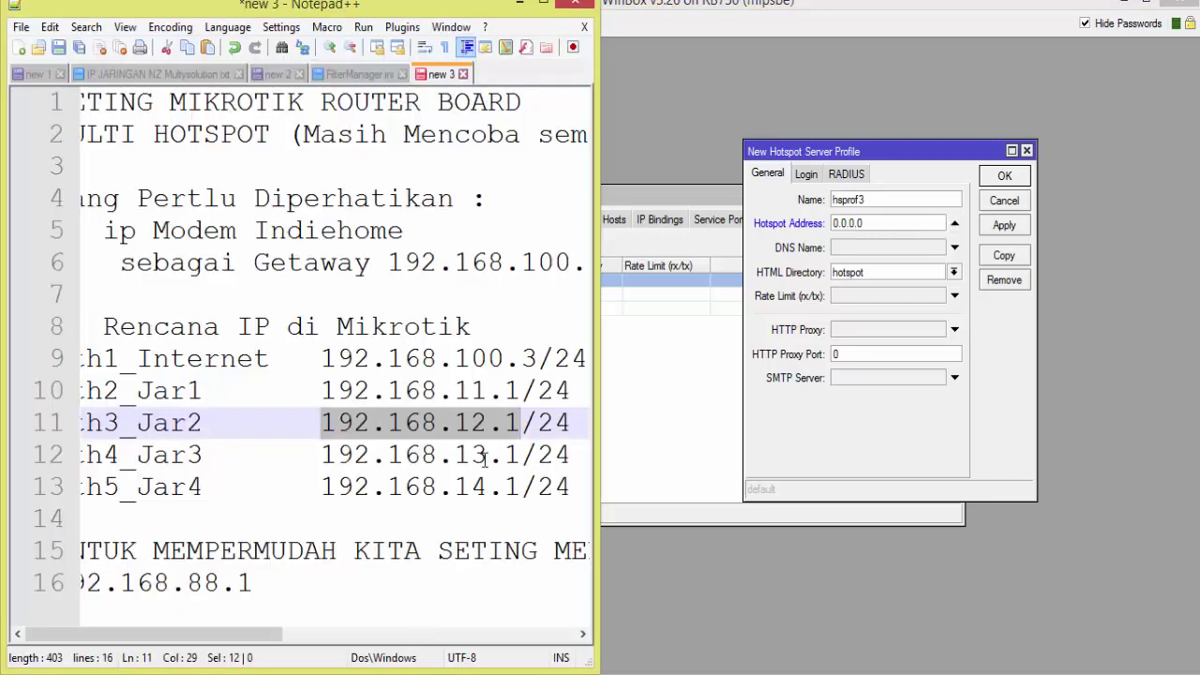
left_click_drag(521, 455, 321, 455)
key("ctrl+c")
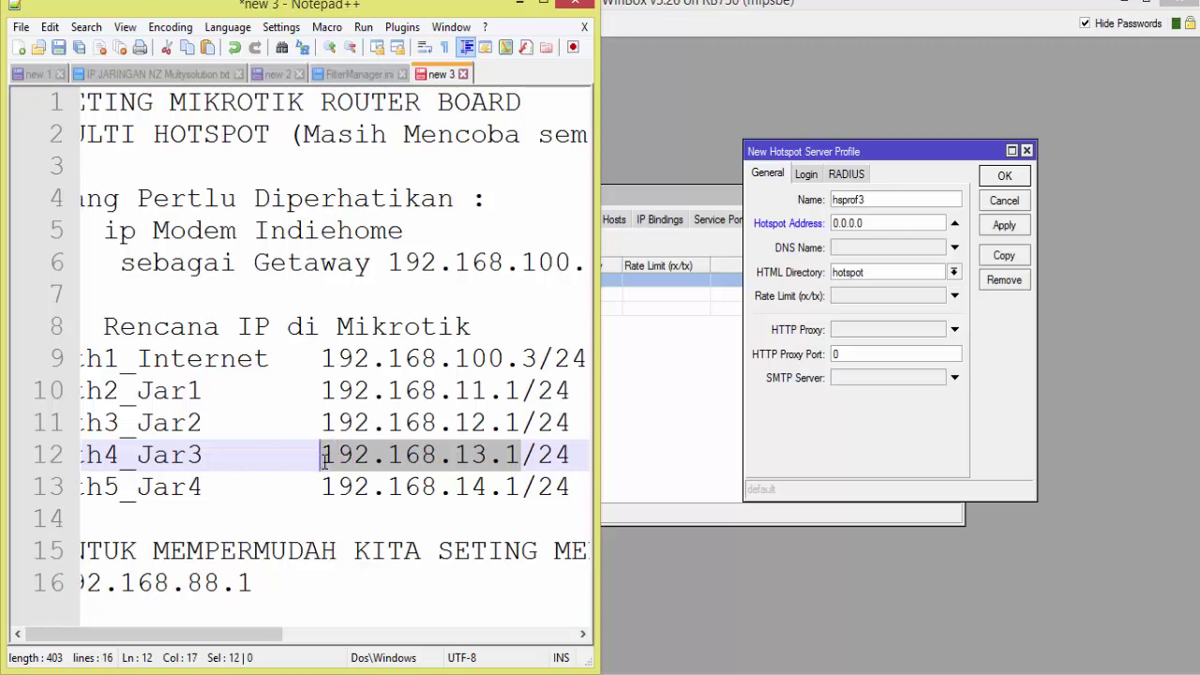
left_click(891, 250)
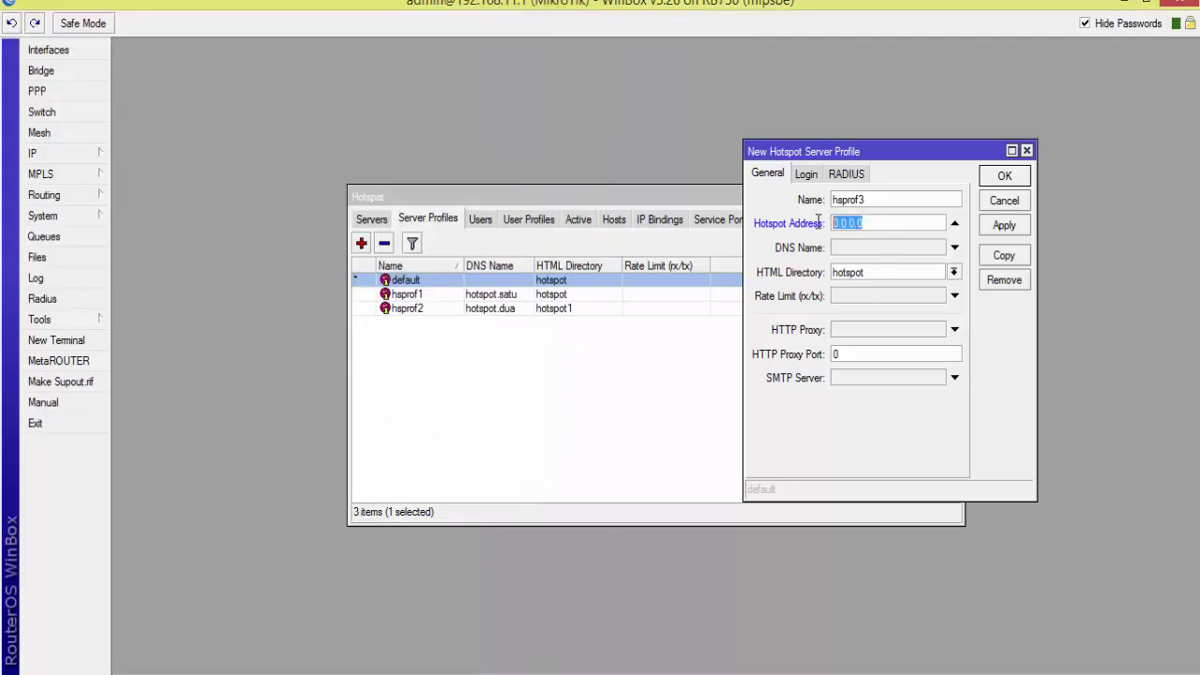
key("ctrl+v")
Set the third profile's HTML directory to hotspot2 and its DNS name to hotspot.tiga
left_click(951, 277)
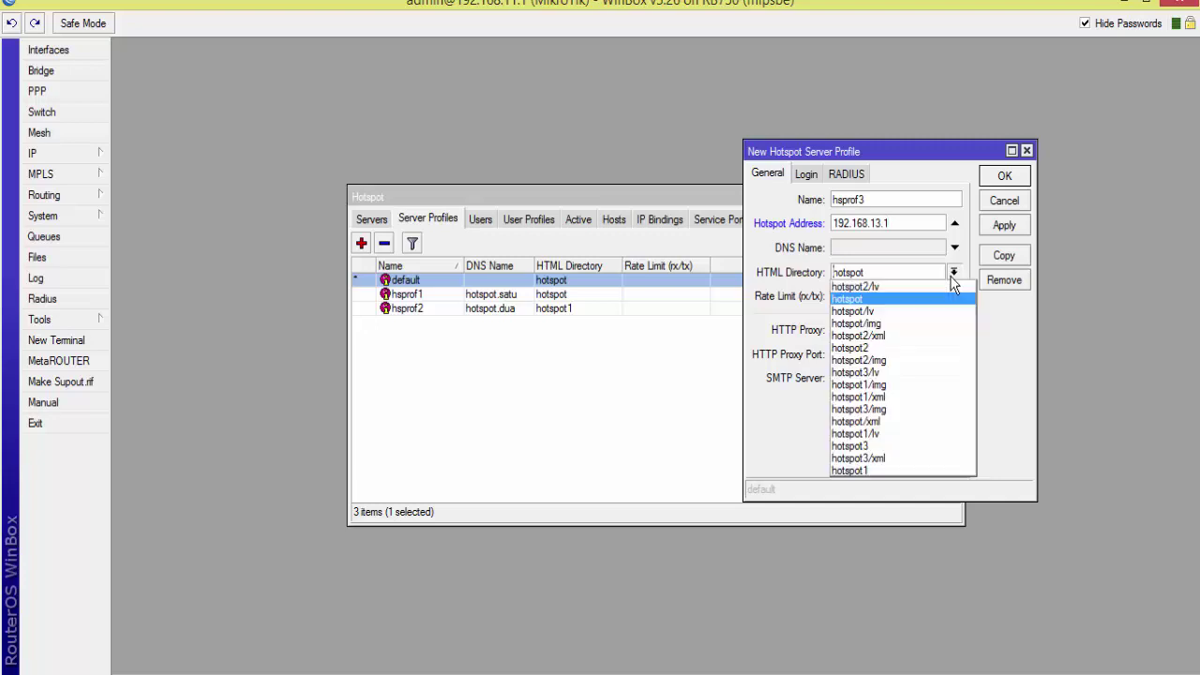
left_click(899, 348)
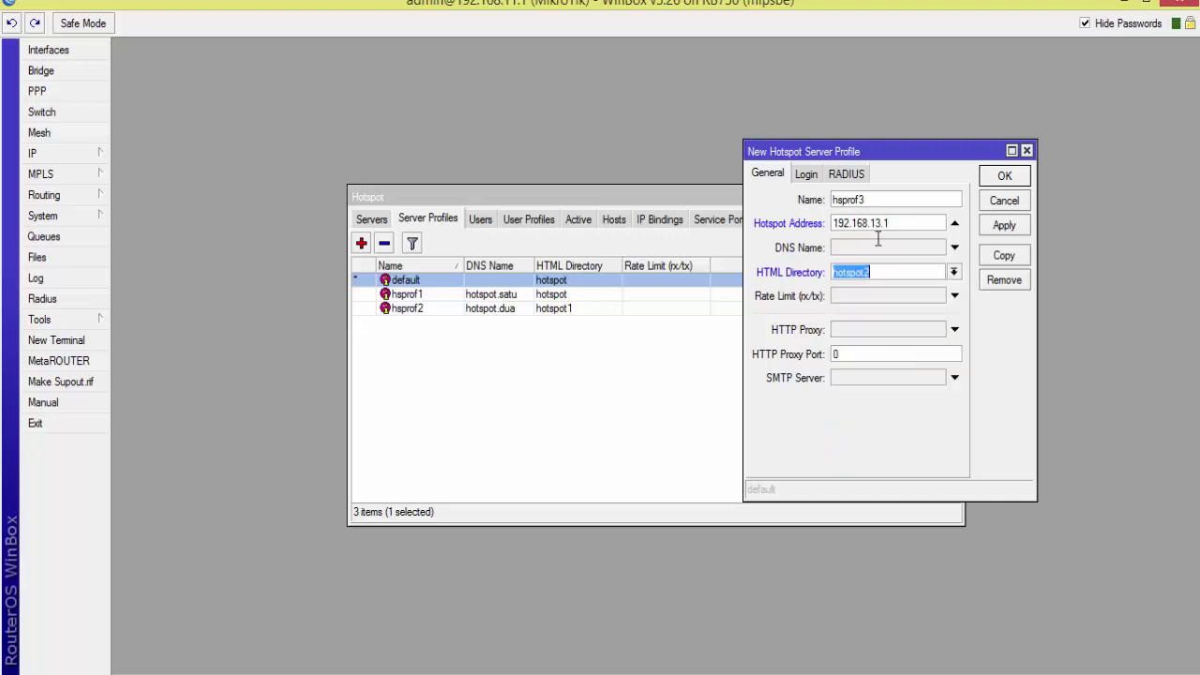
left_click(955, 248)
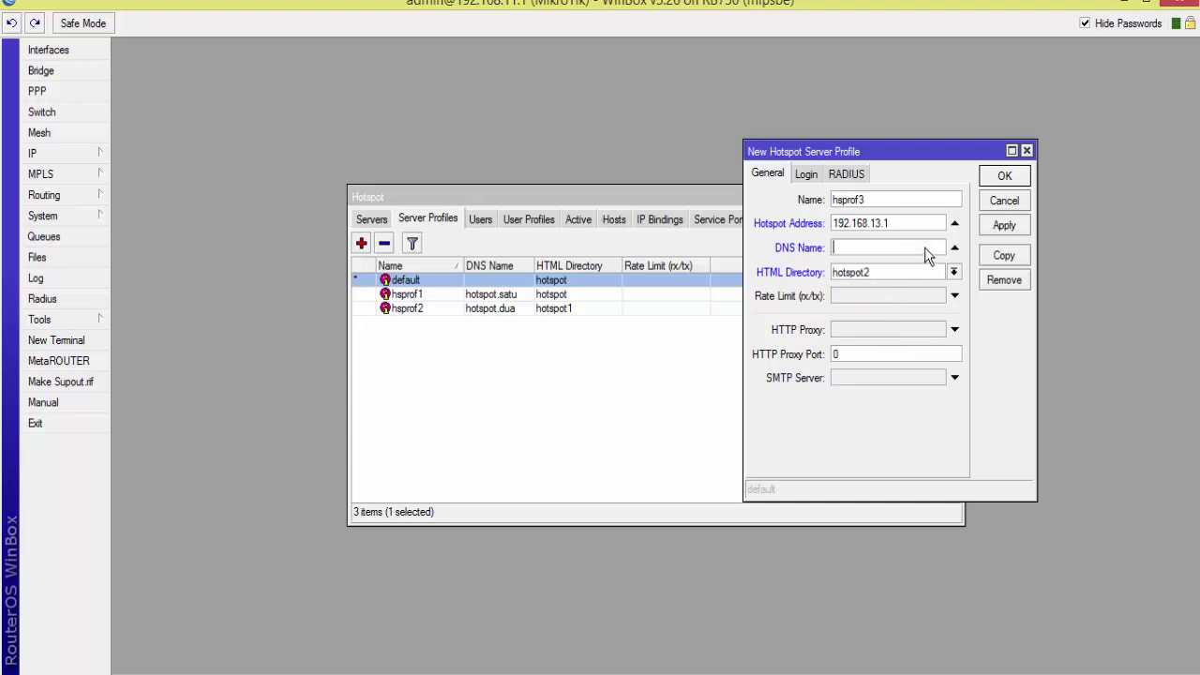
type("hotspot.tiga")
Check the login and RADIUS settings of the hotspot.tiga profile and save the profile
left_click(805, 178)
left_click(852, 174)
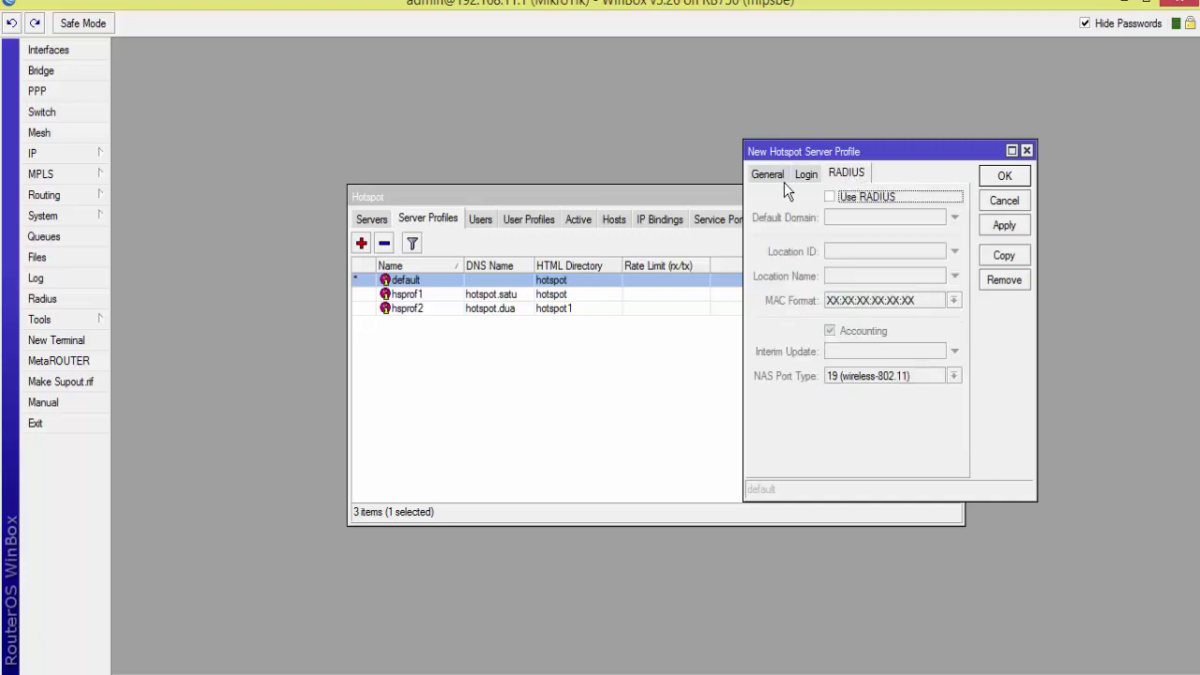
left_click(809, 177)
left_click(768, 175)
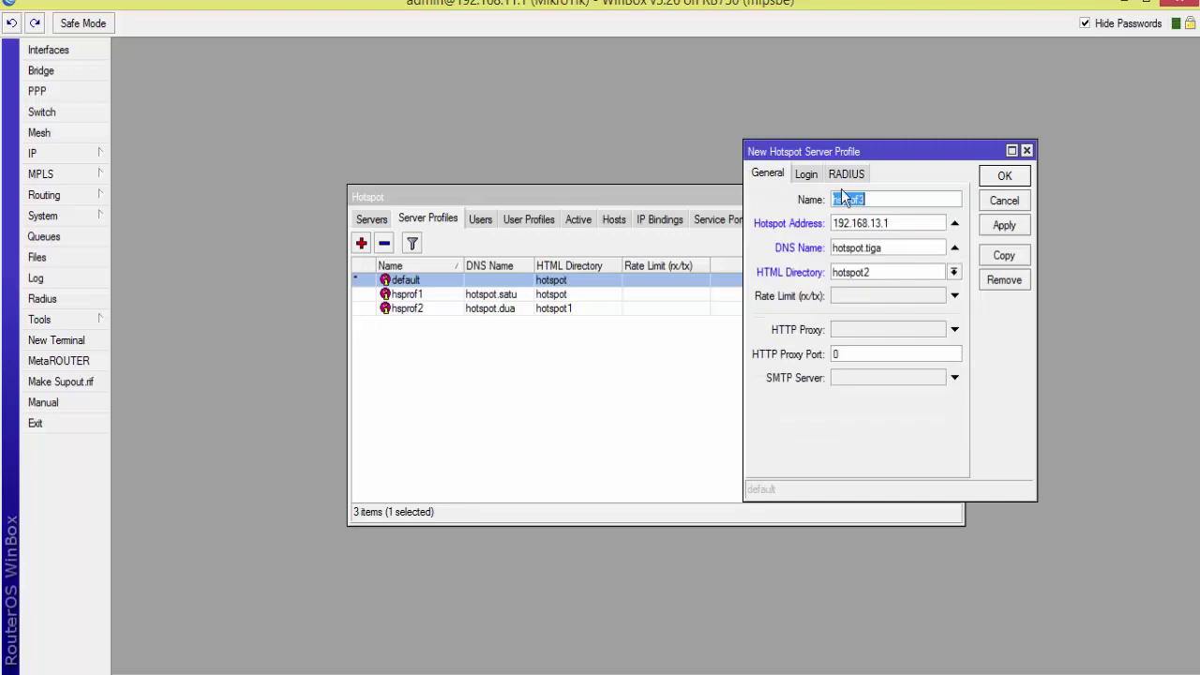
left_click(1004, 177)
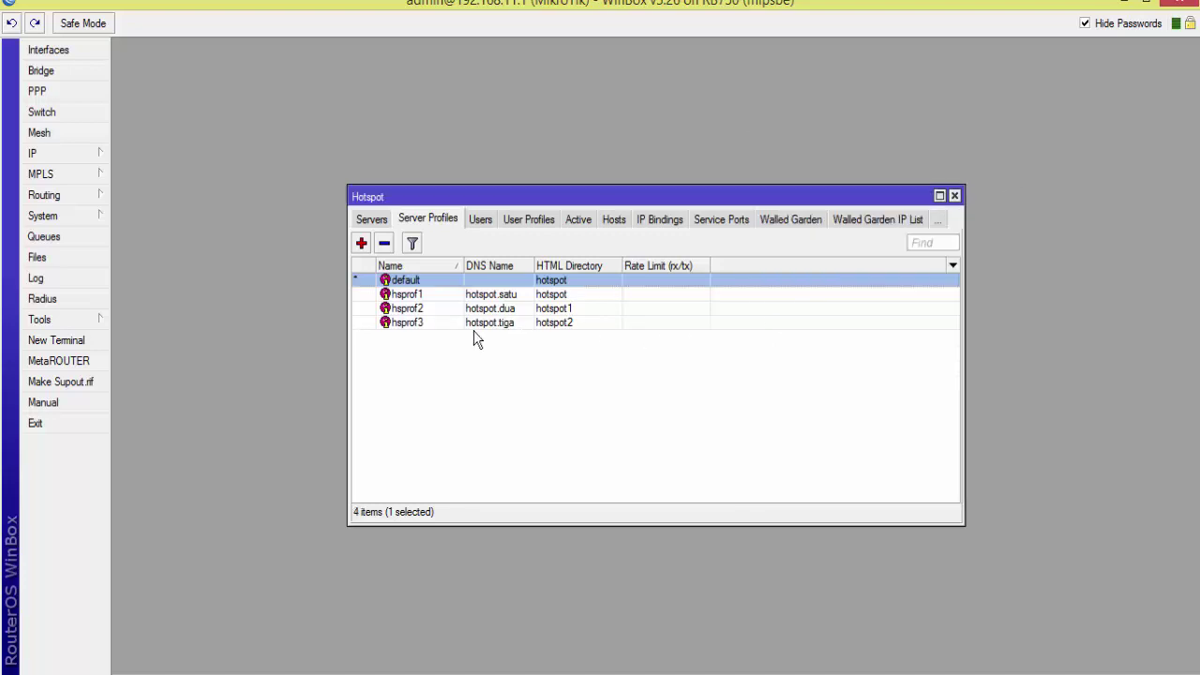
Start a fourth hotspot server profile with hotspot address 192.168.14.1, copied from the eth5_Jar4 line of the Notepad++ notes
left_click(361, 243)
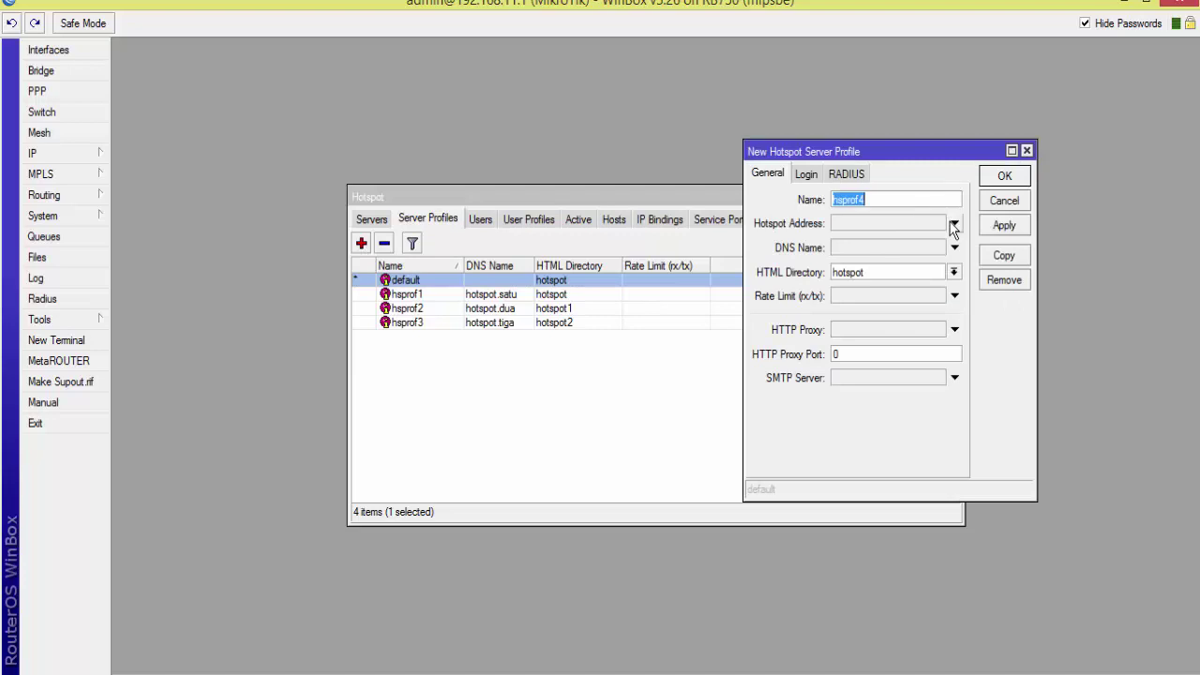
left_click(954, 223)
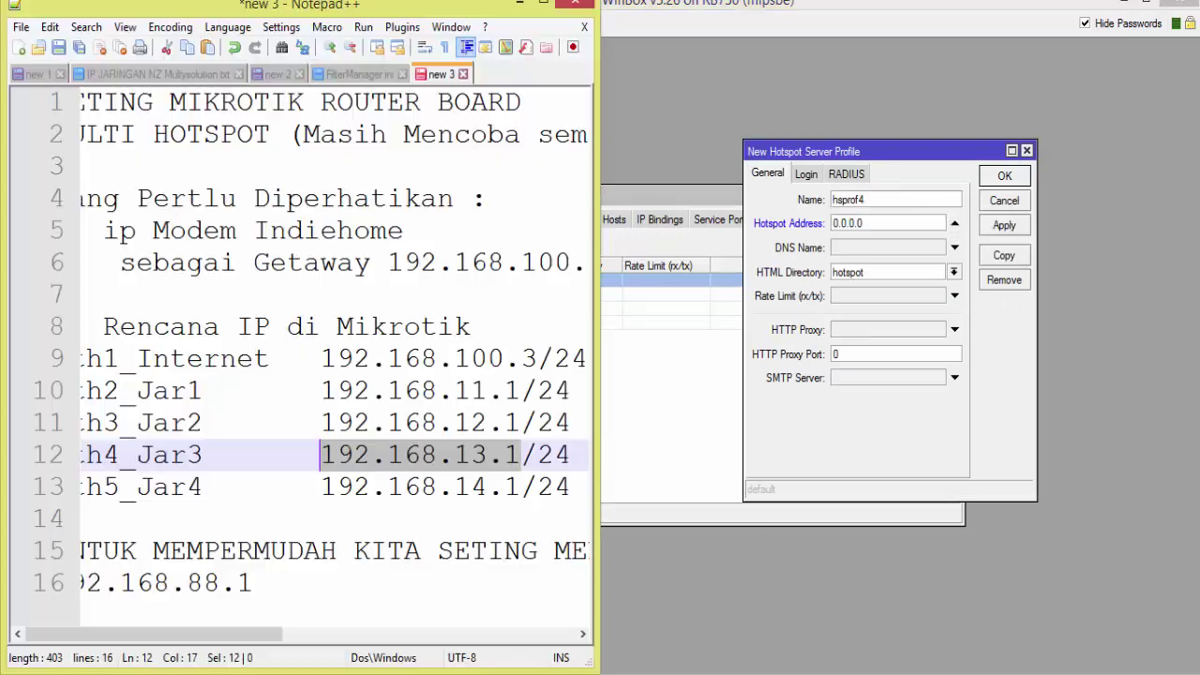
key("alt+Tab")
left_click_drag(519, 487, 322, 486)
key("ctrl+c")
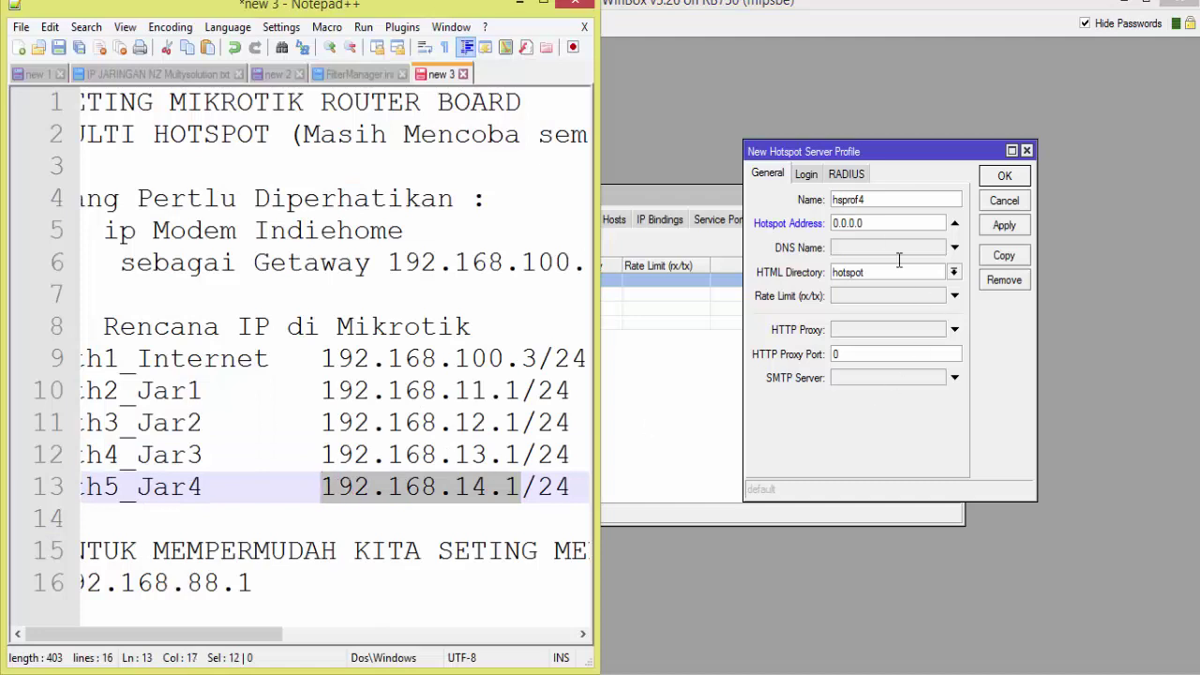
key("alt+Tab")
key("ctrl+v")
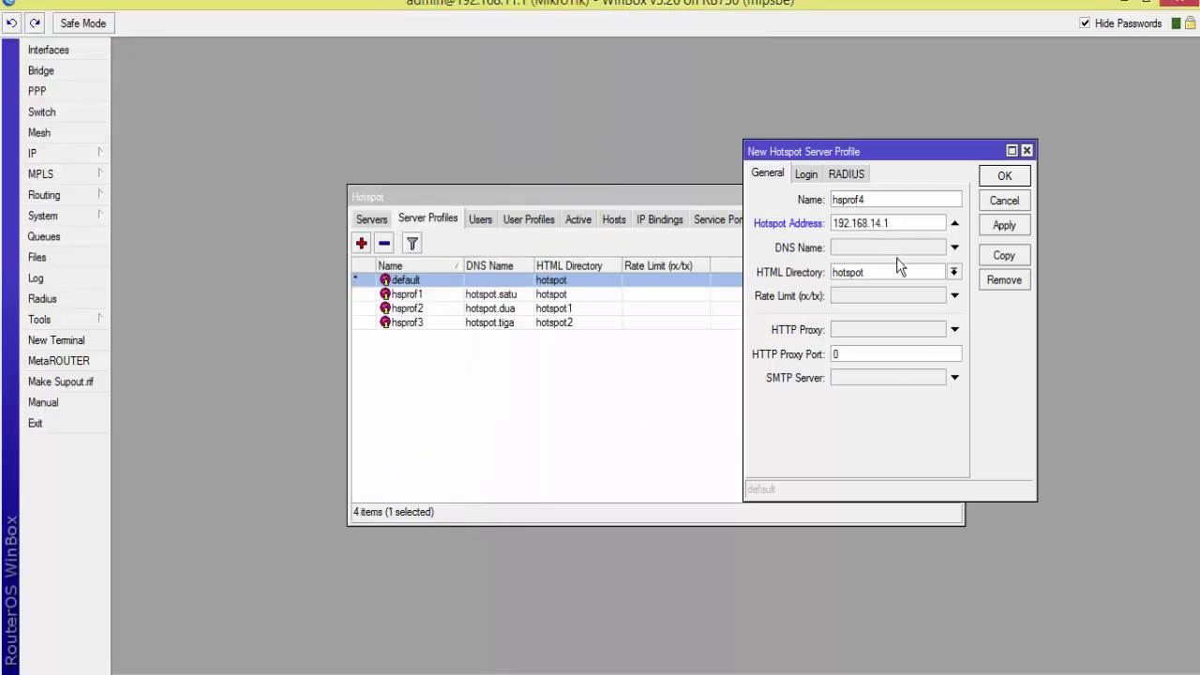
Set the fourth profile's HTML directory to hotspot3 and save the profile
left_click(954, 273)
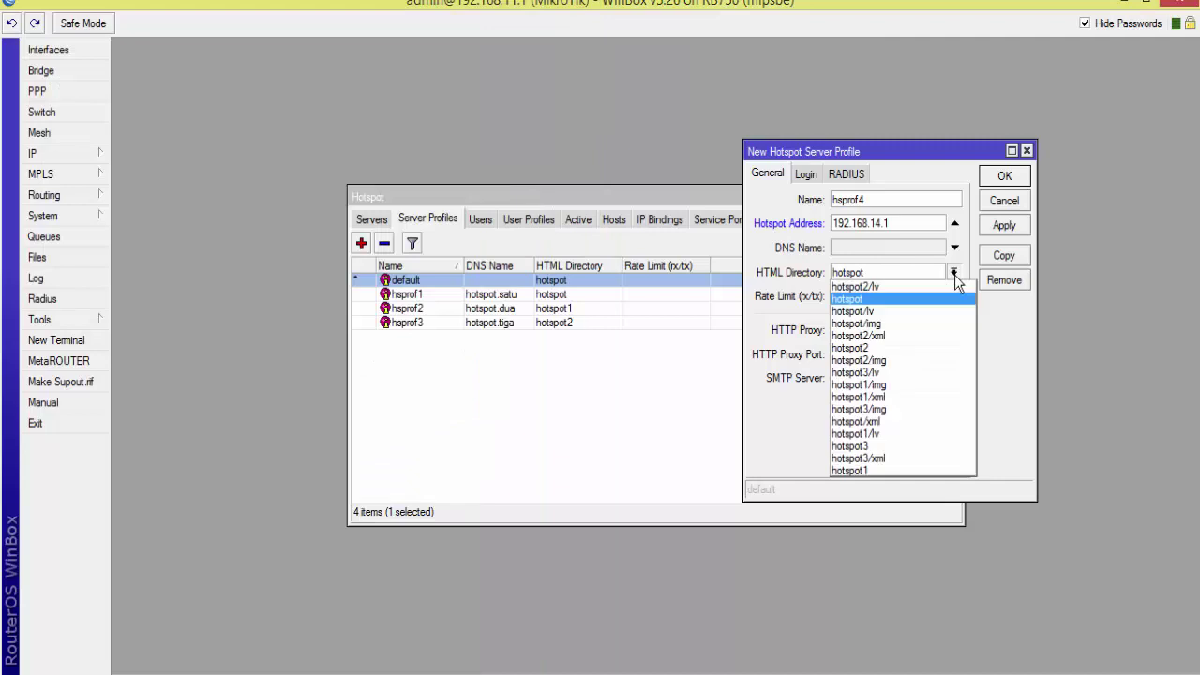
left_click(926, 446)
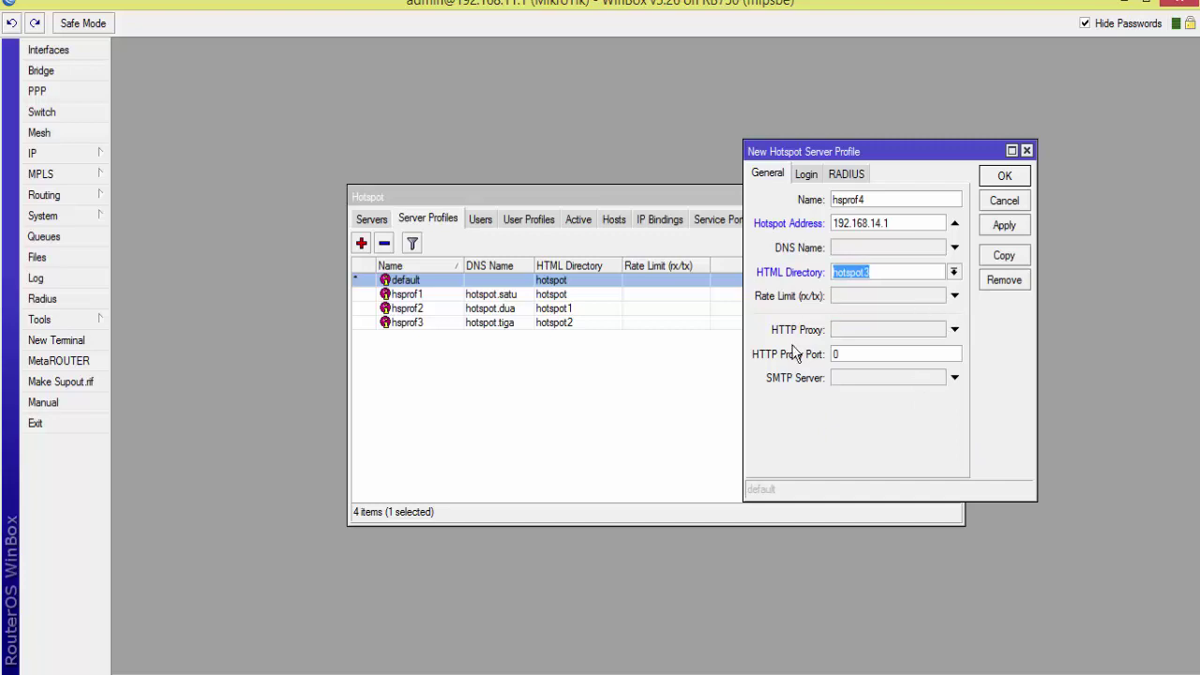
left_click(998, 179)
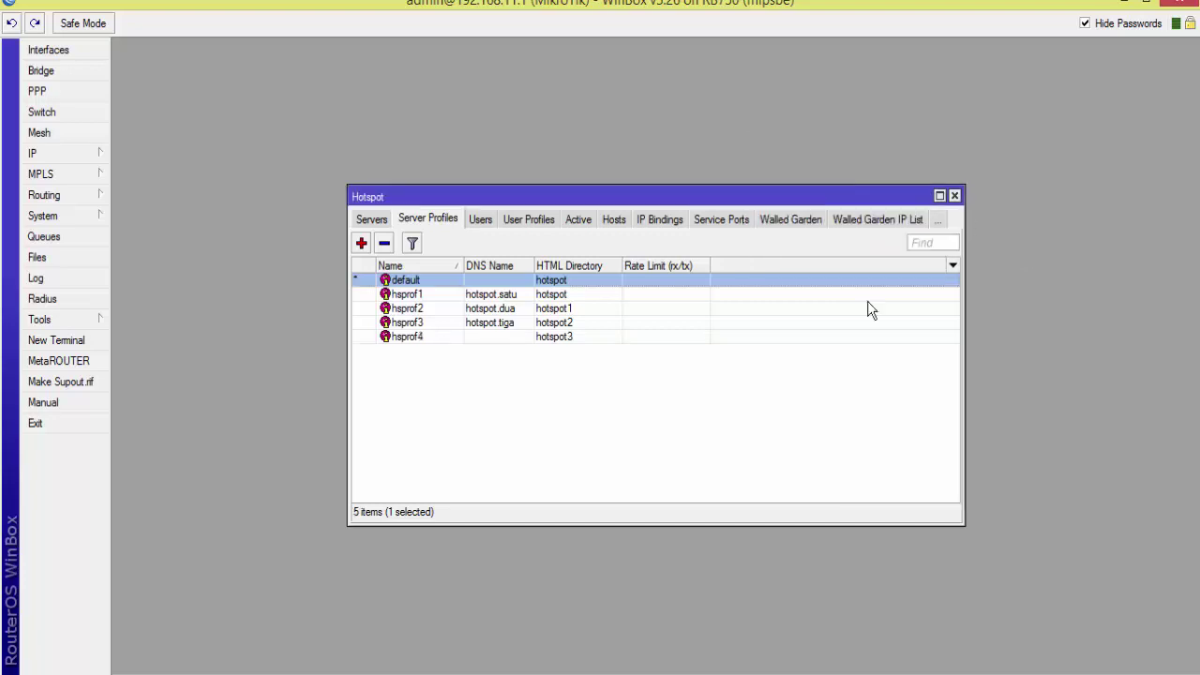
Set the DNS name of the hsprof4 profile to hotspot.empat and save it
double_click(517, 338)
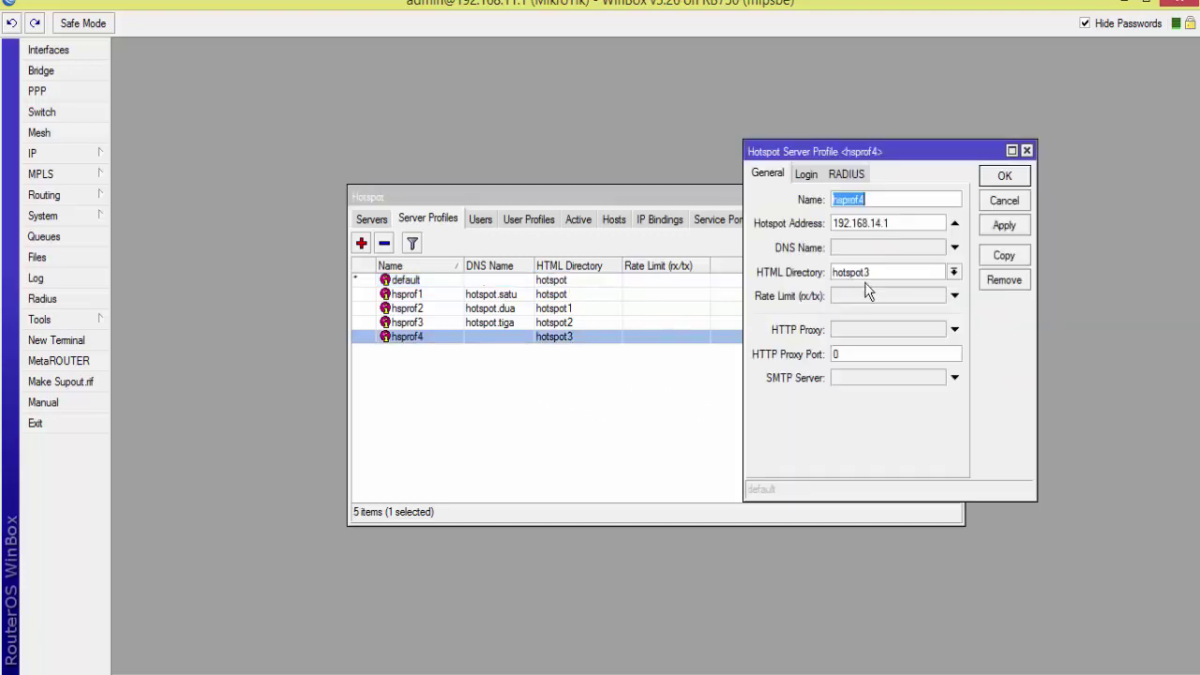
left_click(878, 250)
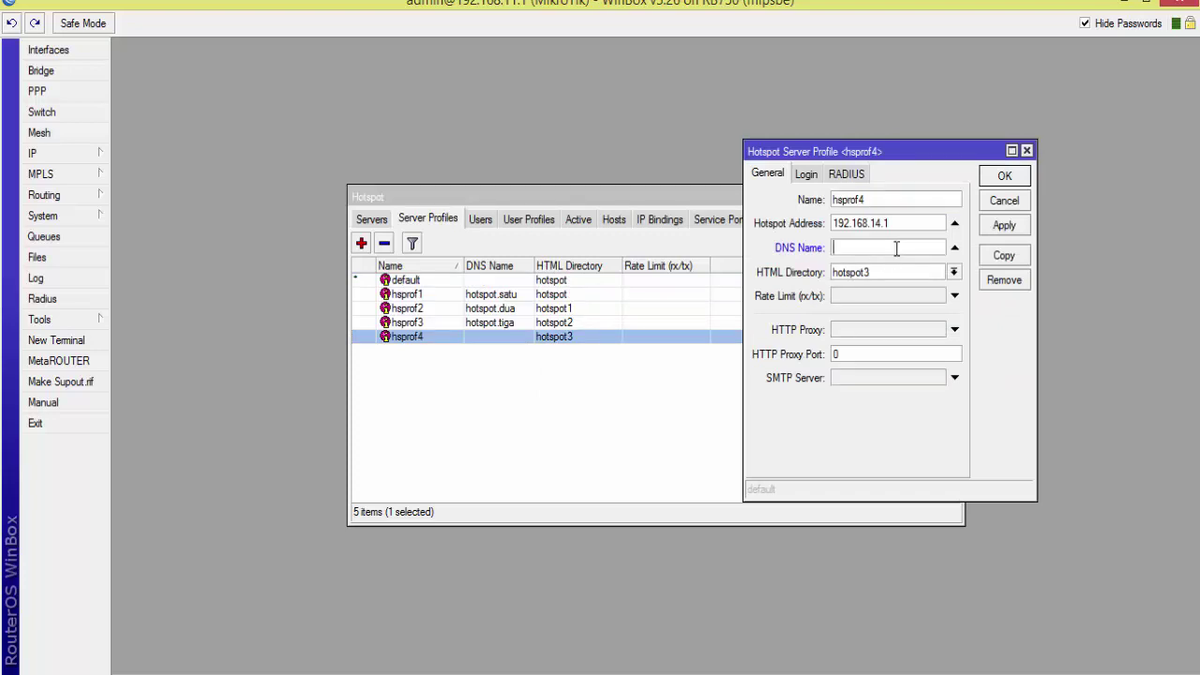
type("hotspot.empat")
left_click(1019, 225)
left_click(1006, 178)
left_click(600, 407)
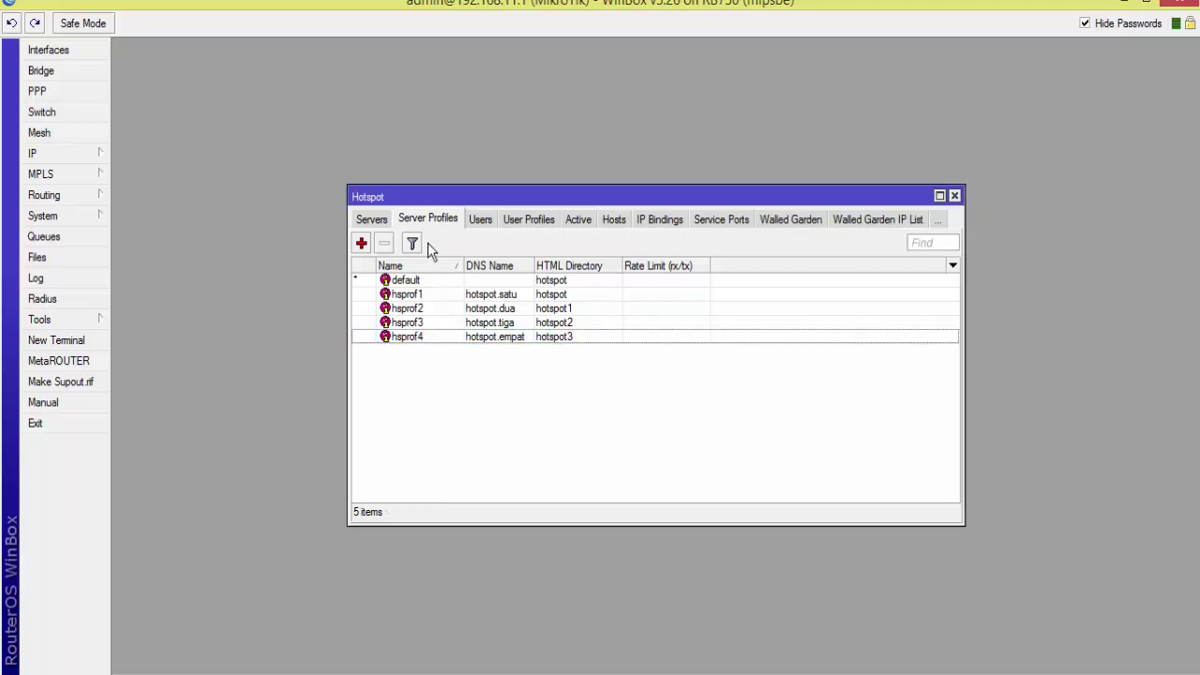
Add a hotspot server on interface ether2_Jar1 with address pool dhcp_pool1 and profile hsprof1
left_click(377, 221)
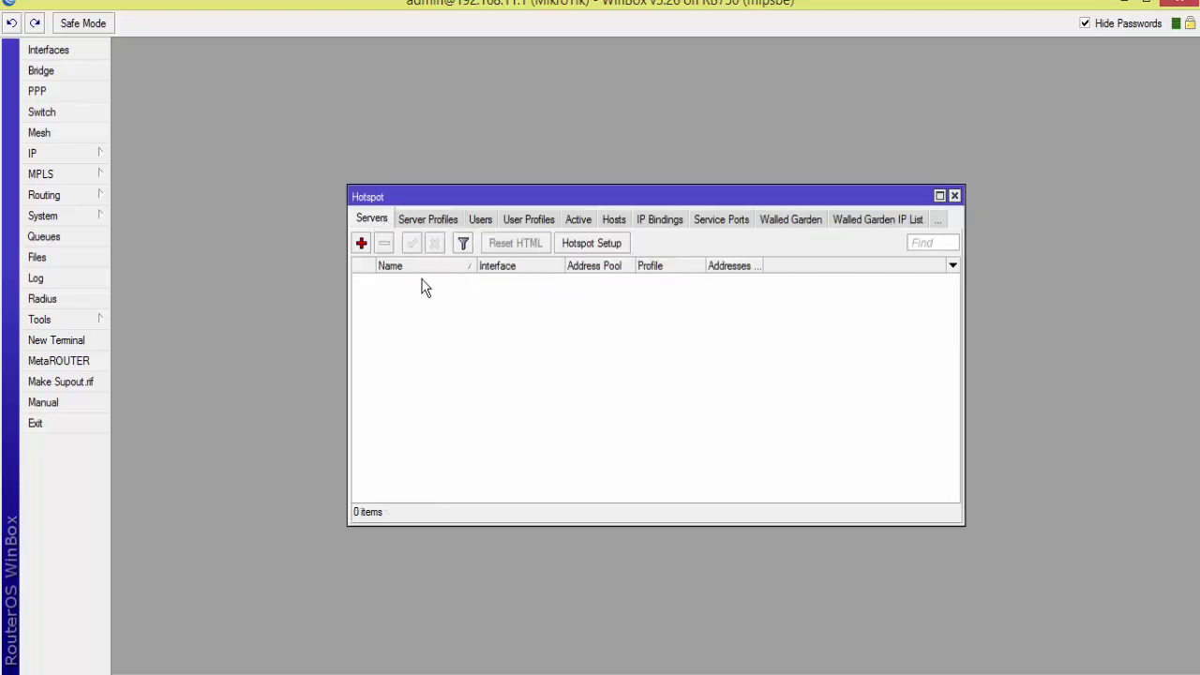
left_click(362, 243)
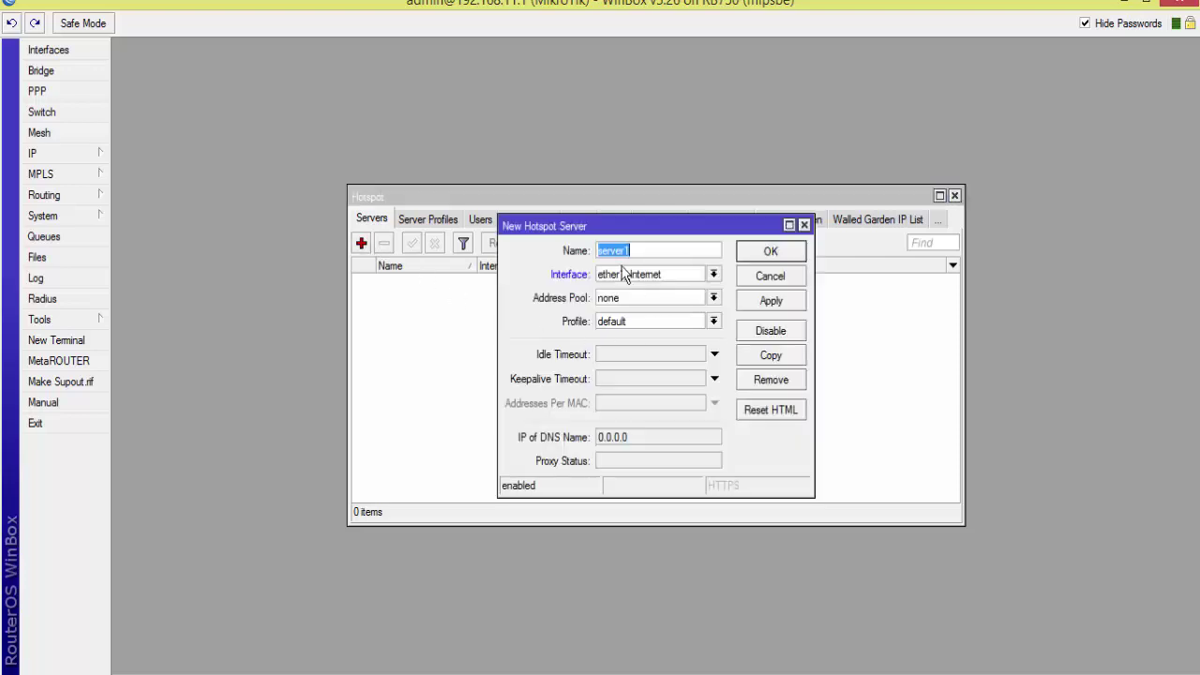
left_click(713, 274)
left_click(702, 298)
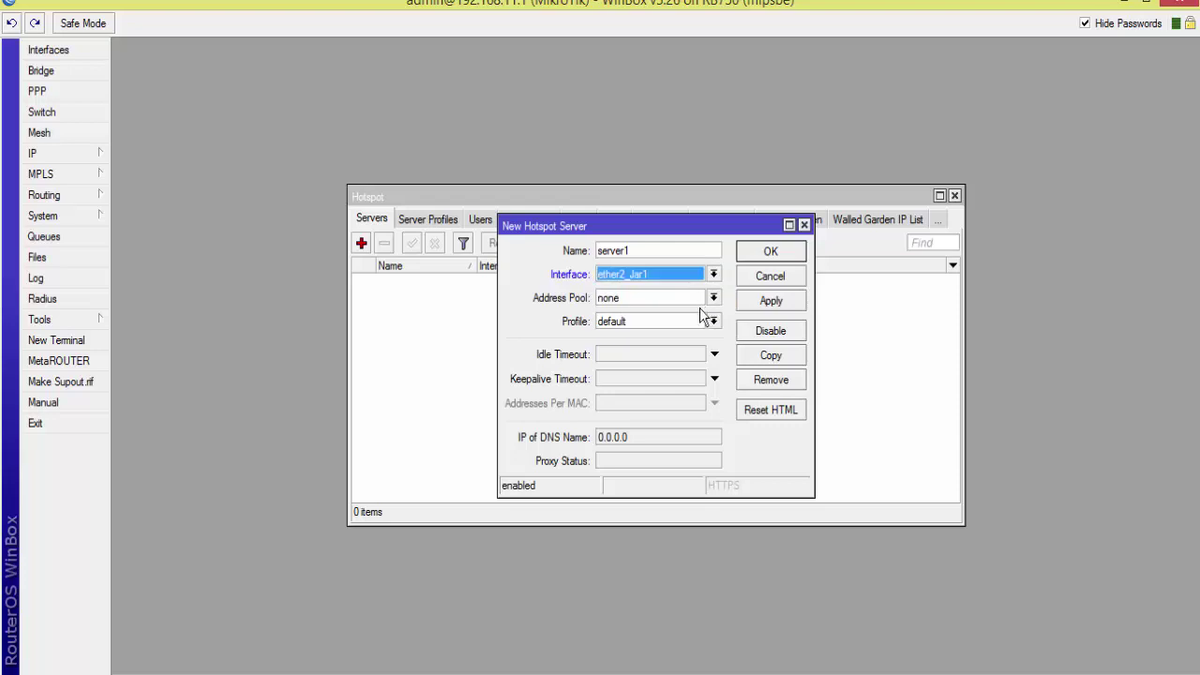
left_click(714, 298)
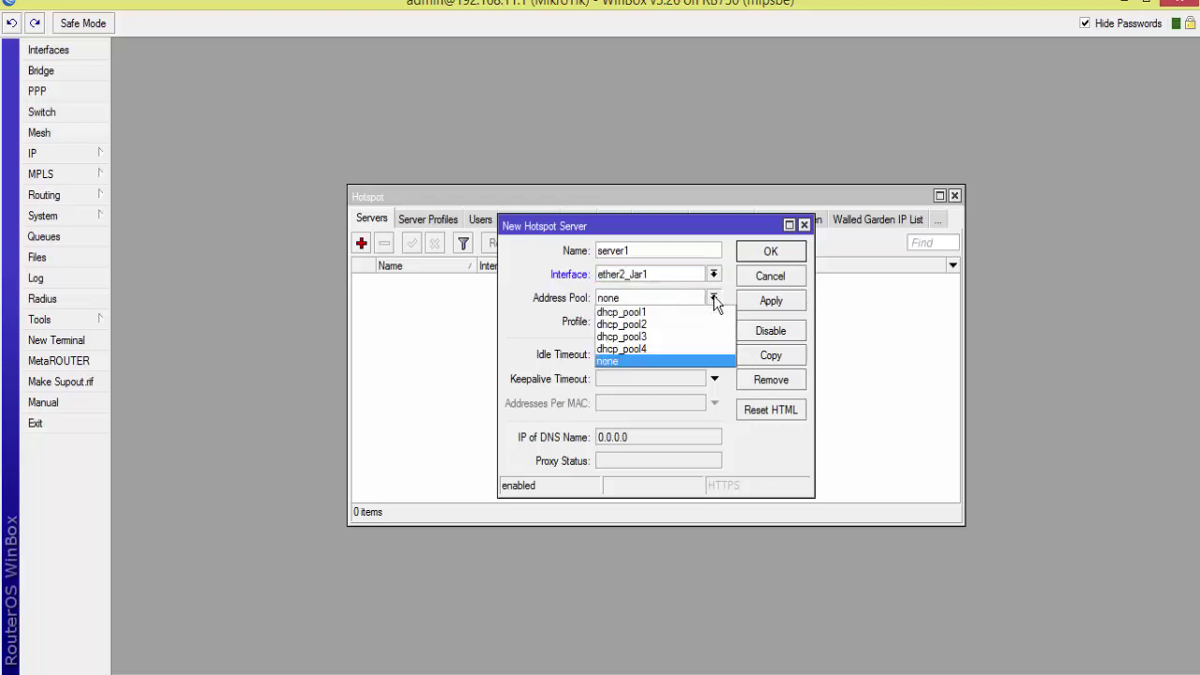
left_click(691, 313)
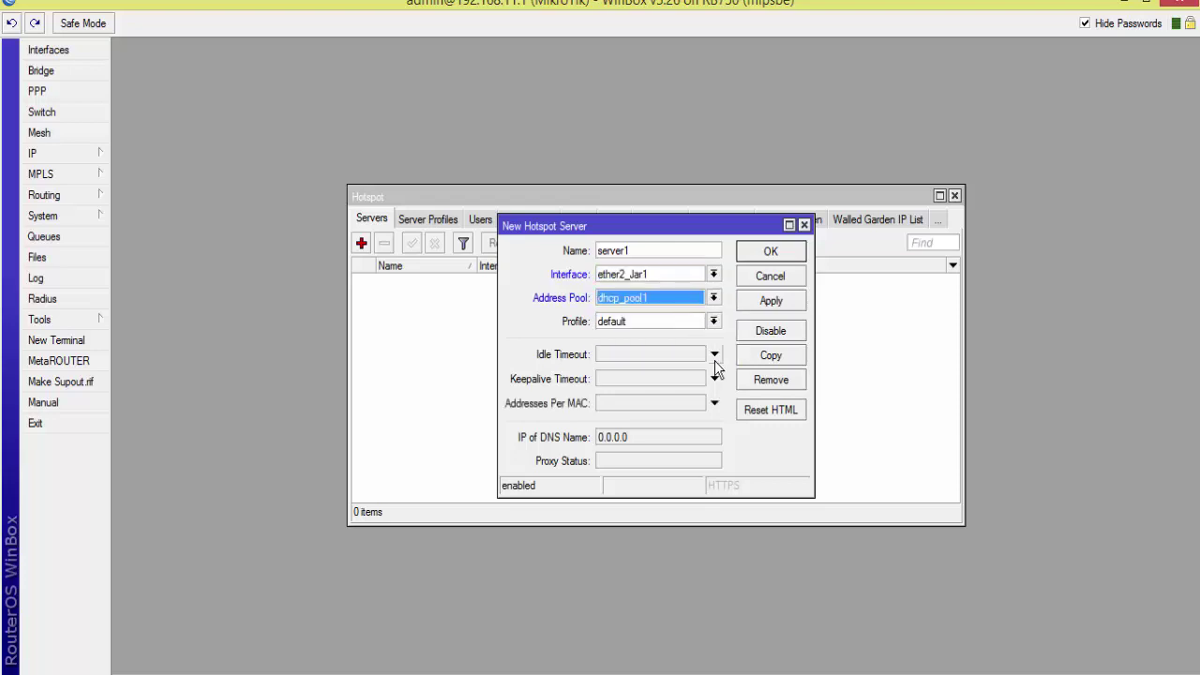
left_click(714, 322)
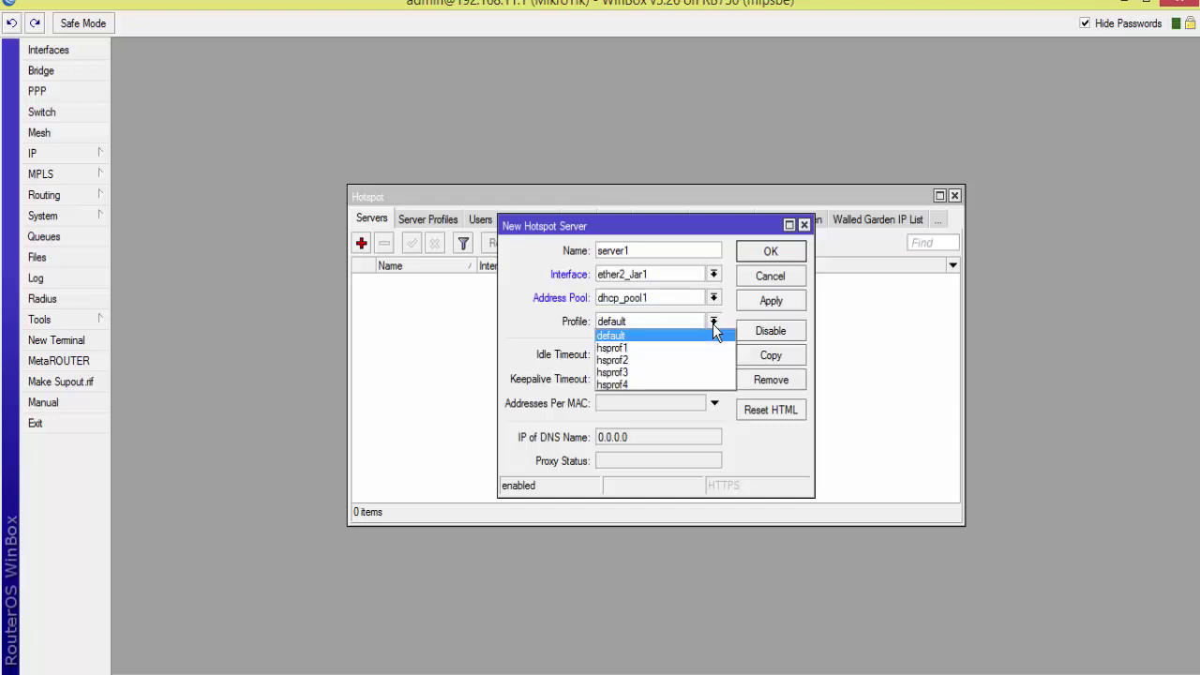
left_click(705, 349)
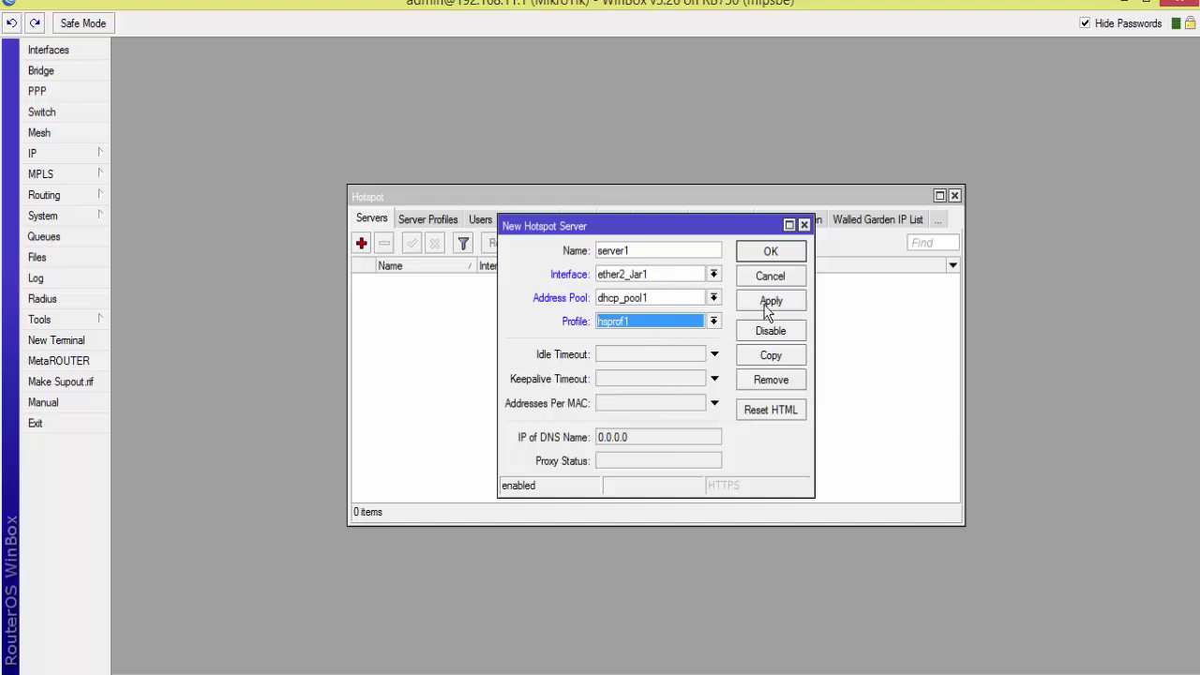
left_click(774, 257)
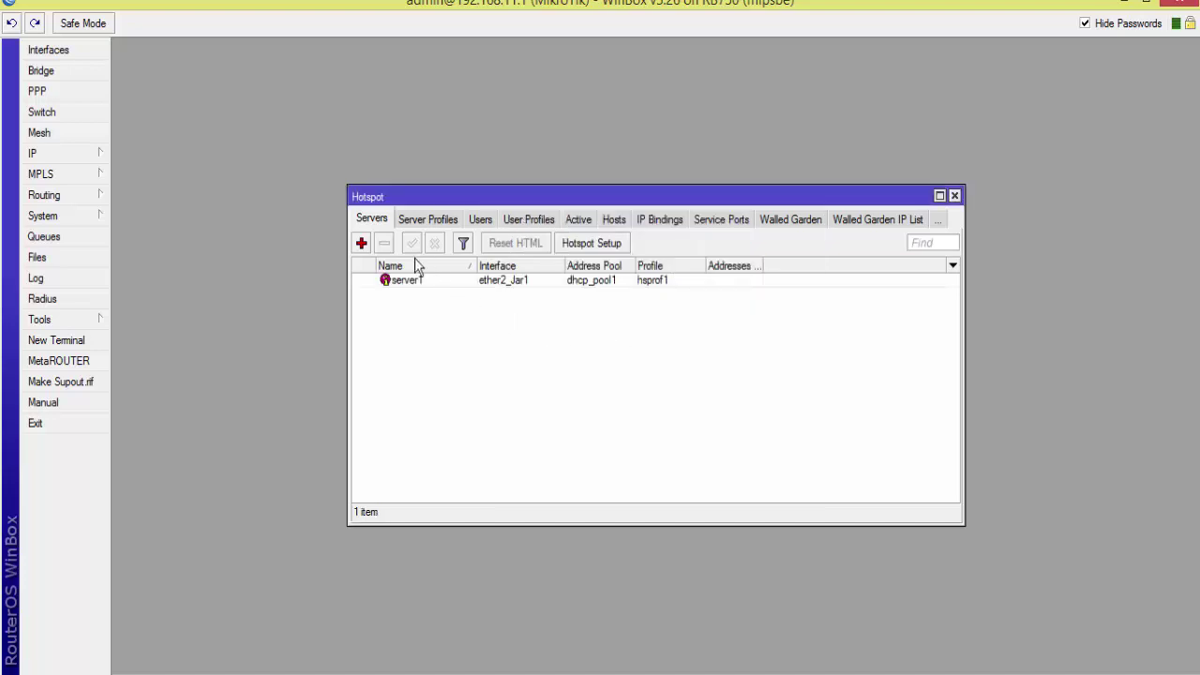
Try to add a second hotspot server on interface ether3_Jar2
left_click(361, 244)
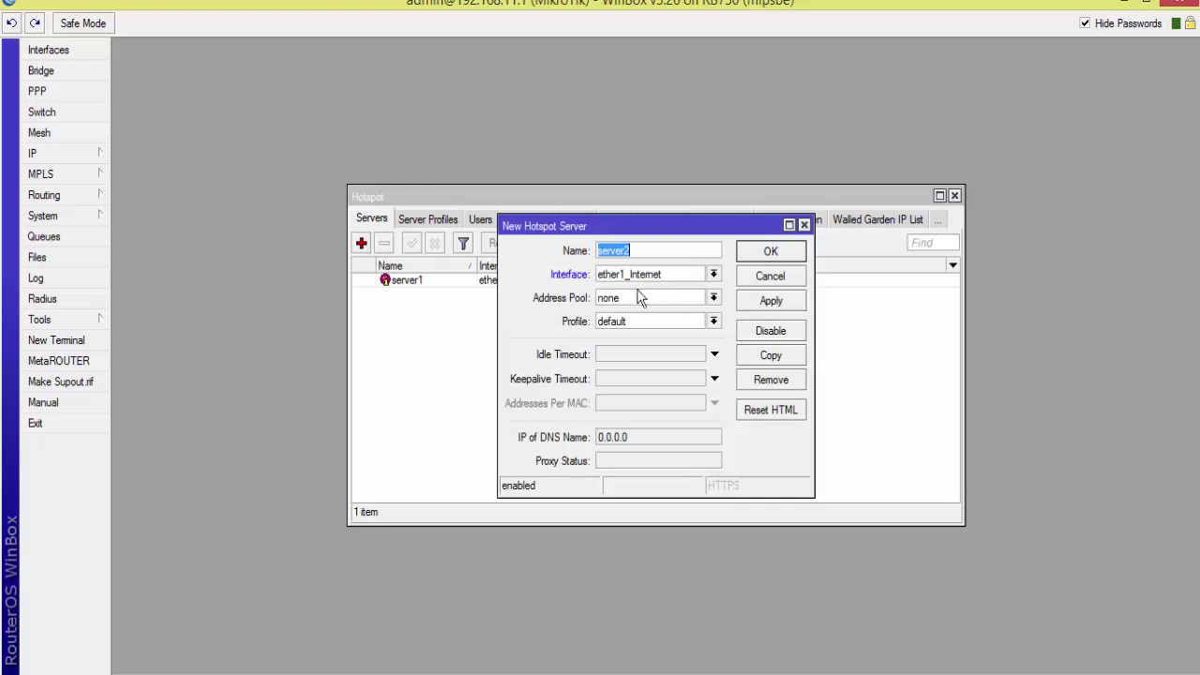
left_click(714, 275)
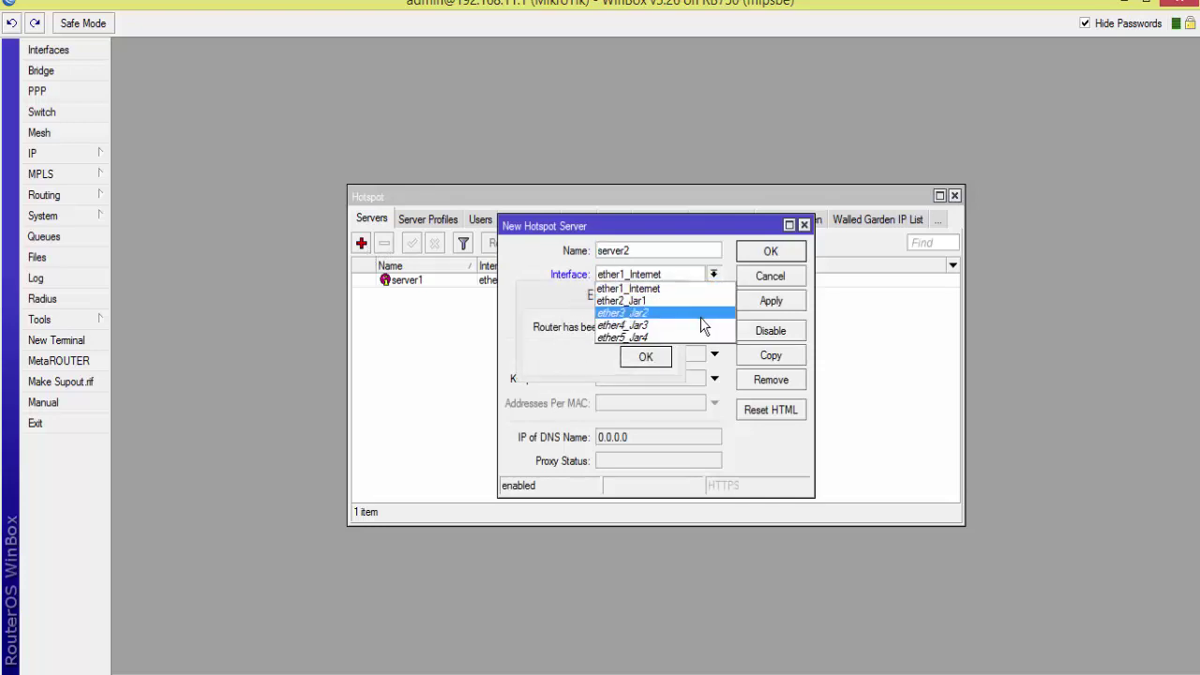
left_click(701, 314)
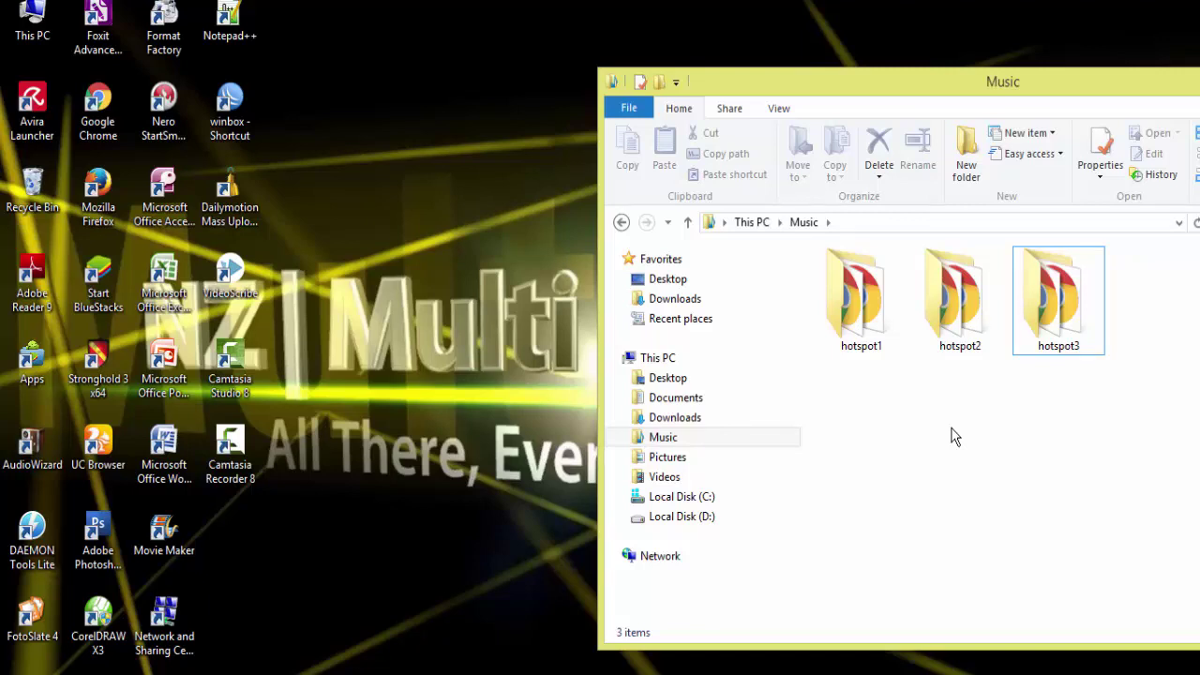
Reconnect to the RB750 router by its MAC address from the WinBox neighbors list
left_click(554, 647)
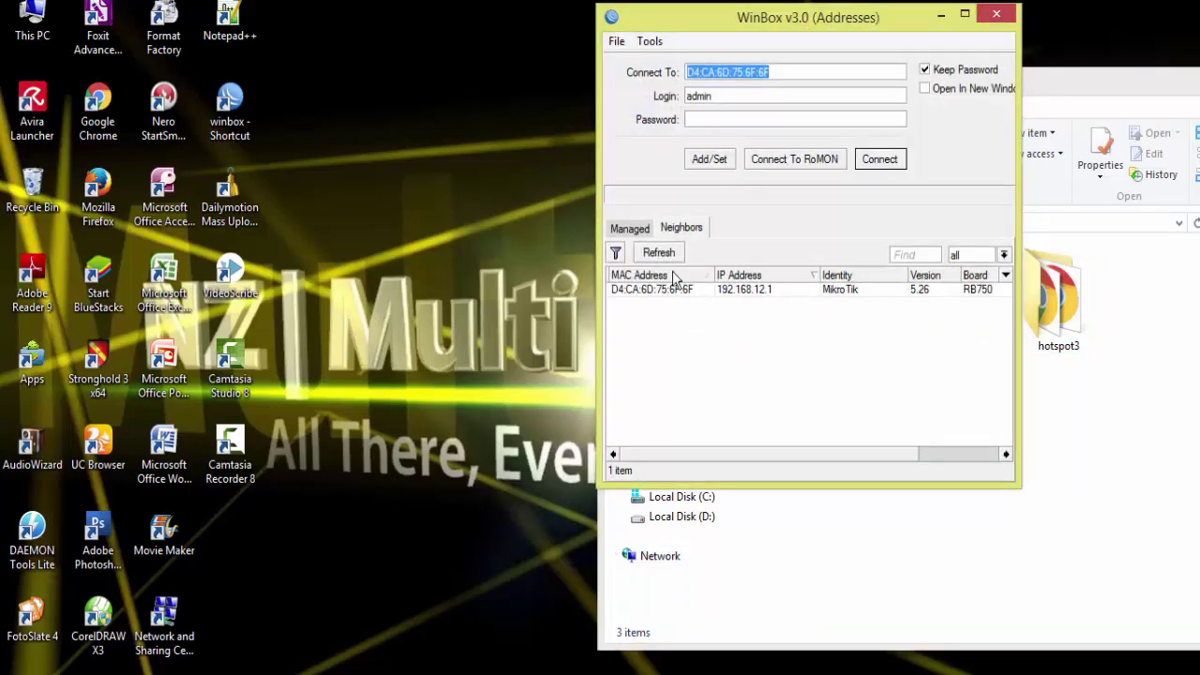
left_click(668, 291)
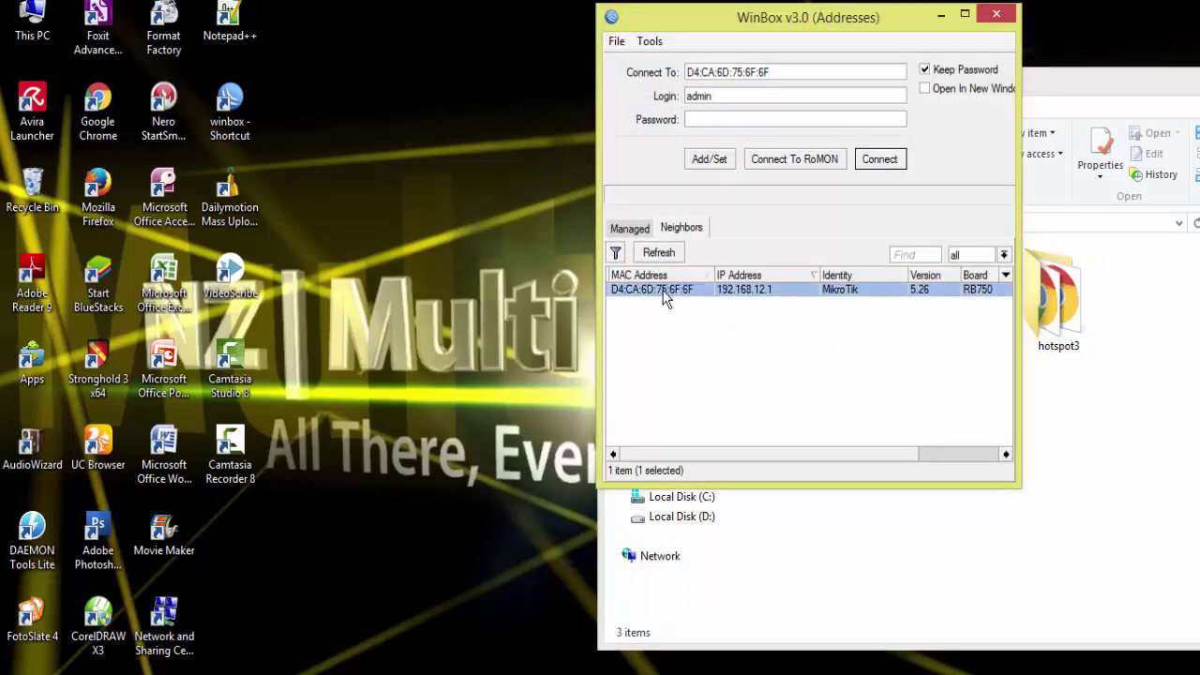
left_click(879, 159)
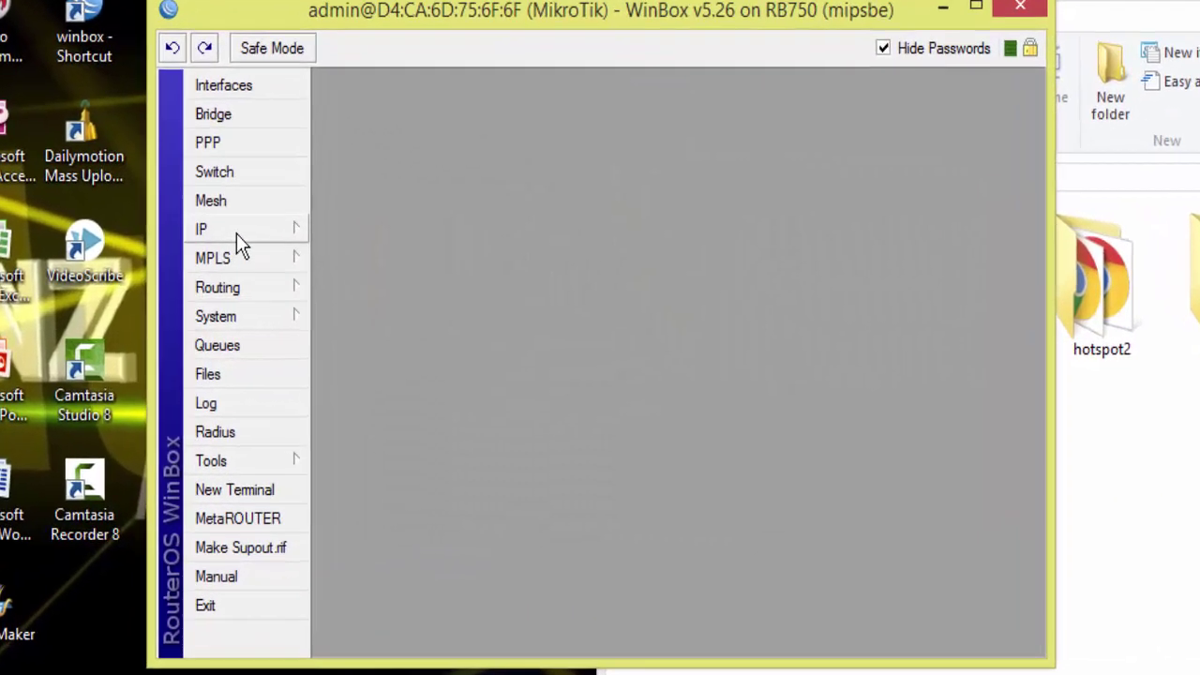
Reopen the hotspot configuration and remove user1 from the hotspot users
left_click(334, 265)
left_click(347, 417)
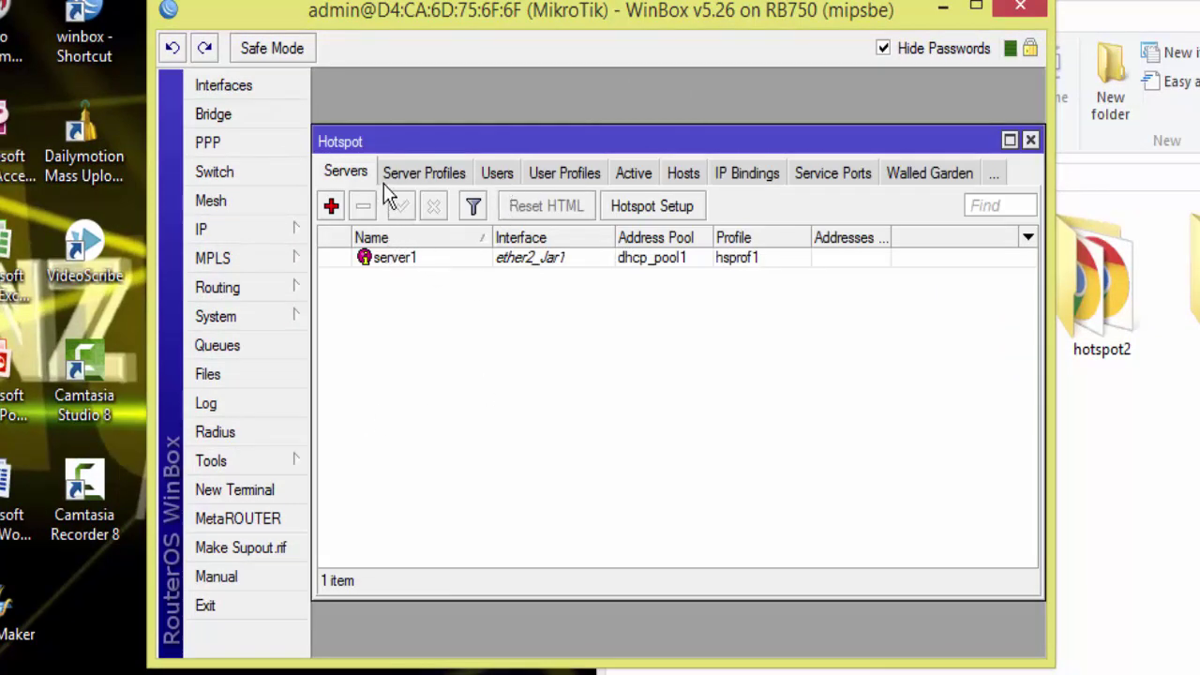
left_click(439, 258)
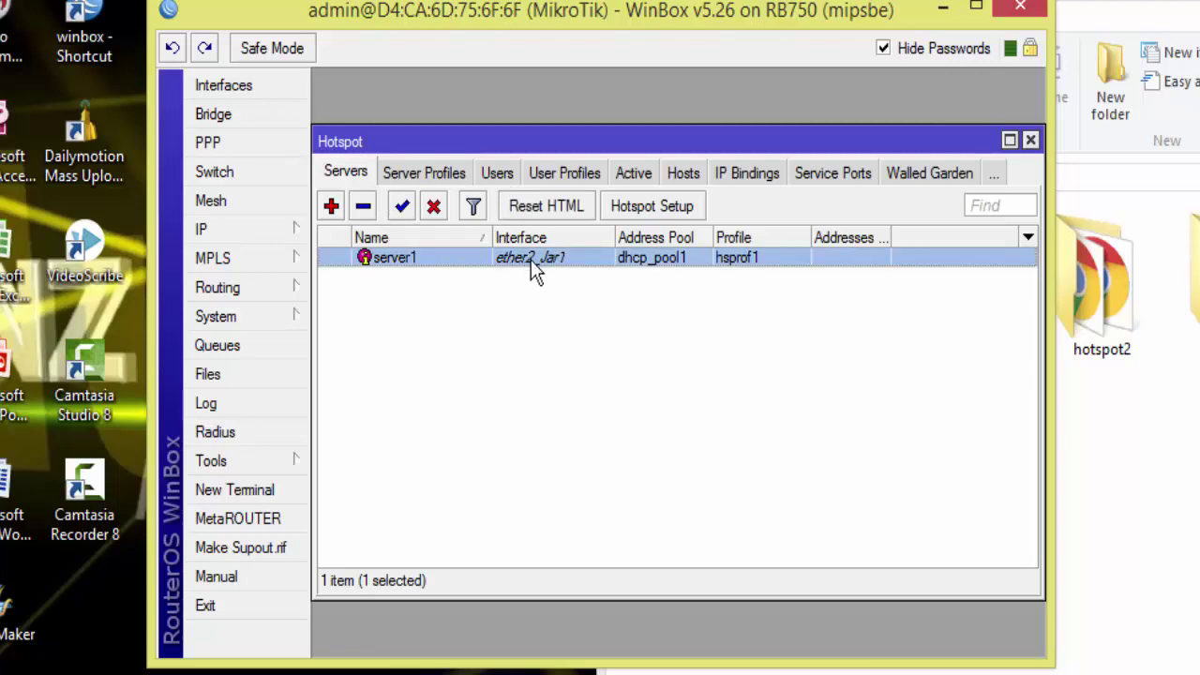
left_click(497, 171)
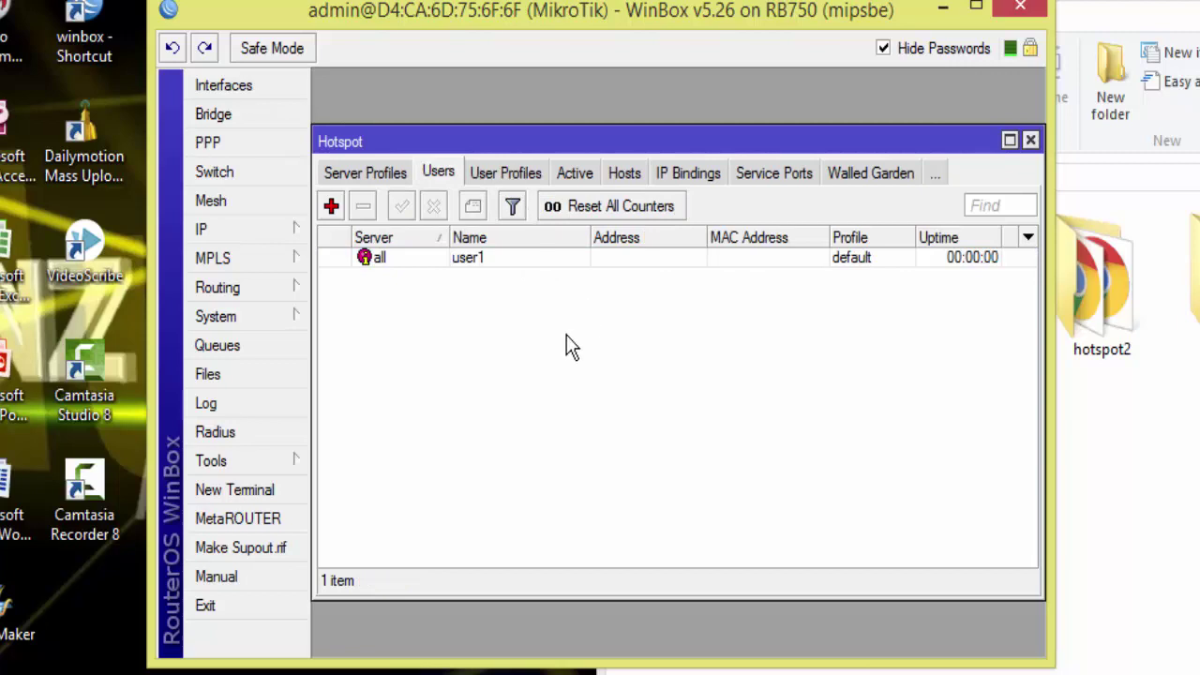
left_click(521, 259)
left_click(363, 206)
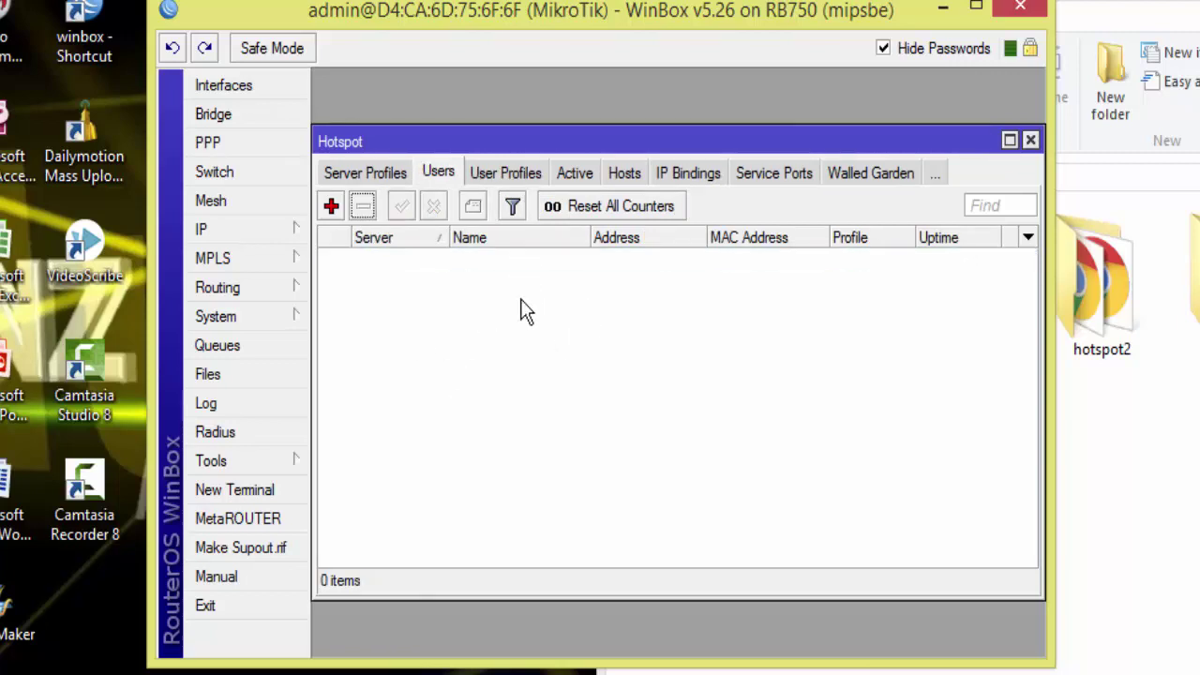
left_click(489, 173)
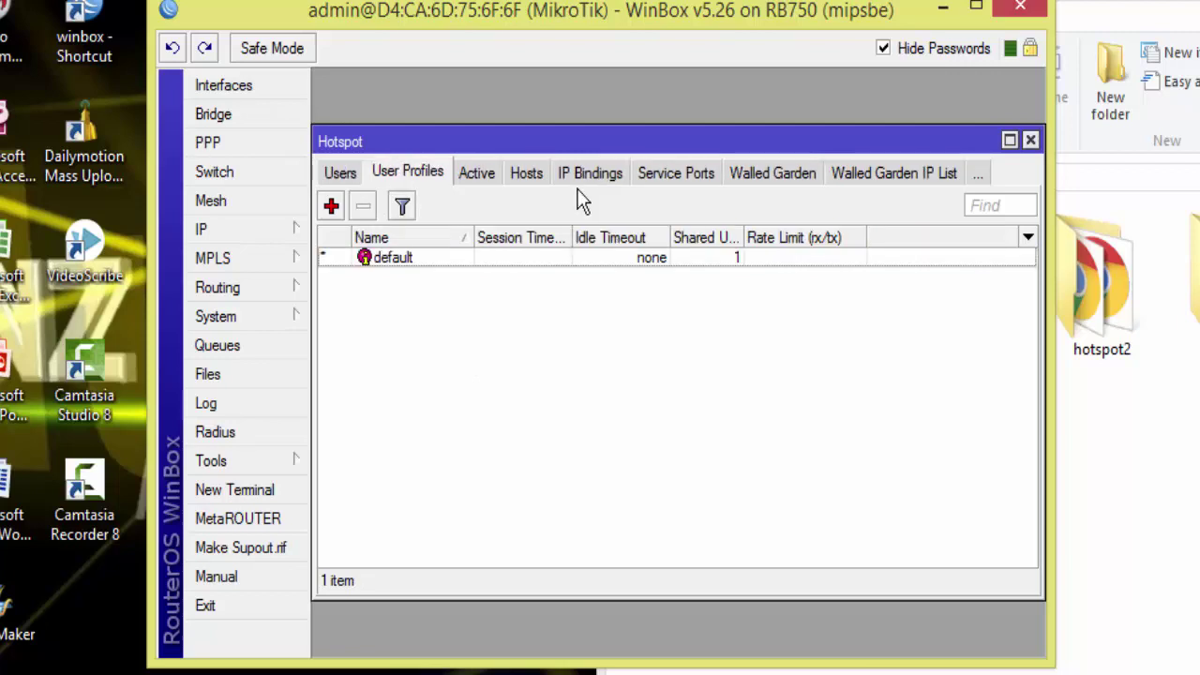
left_click(345, 175)
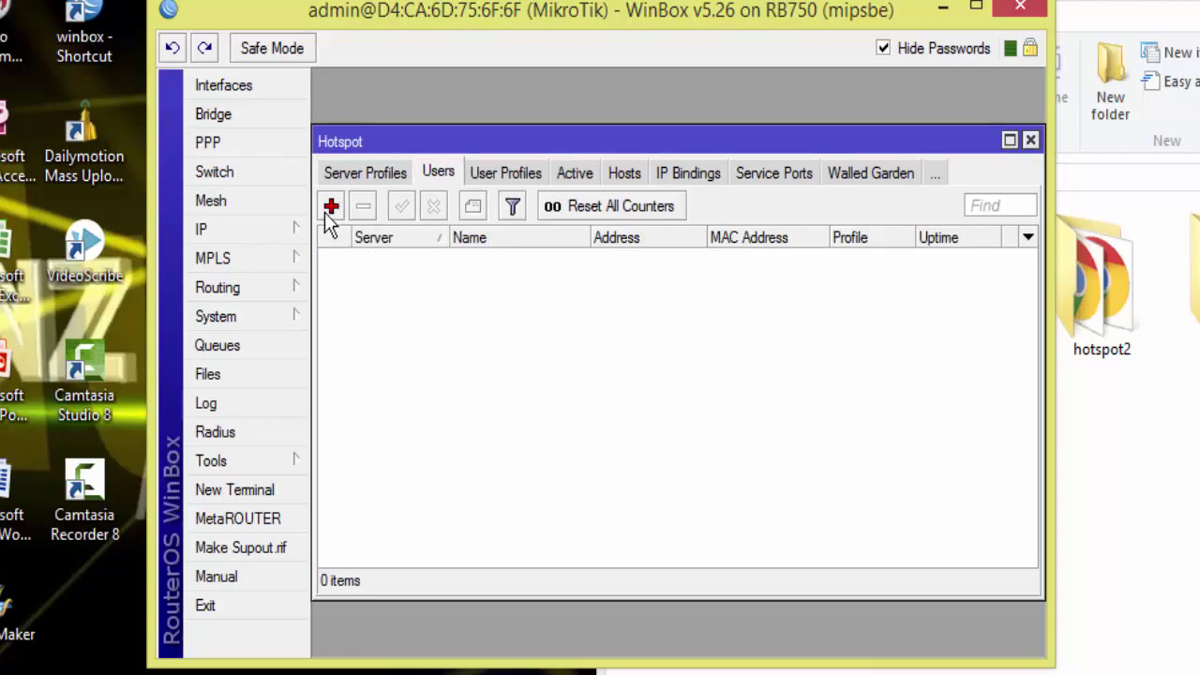
left_click(401, 174)
left_click(1029, 140)
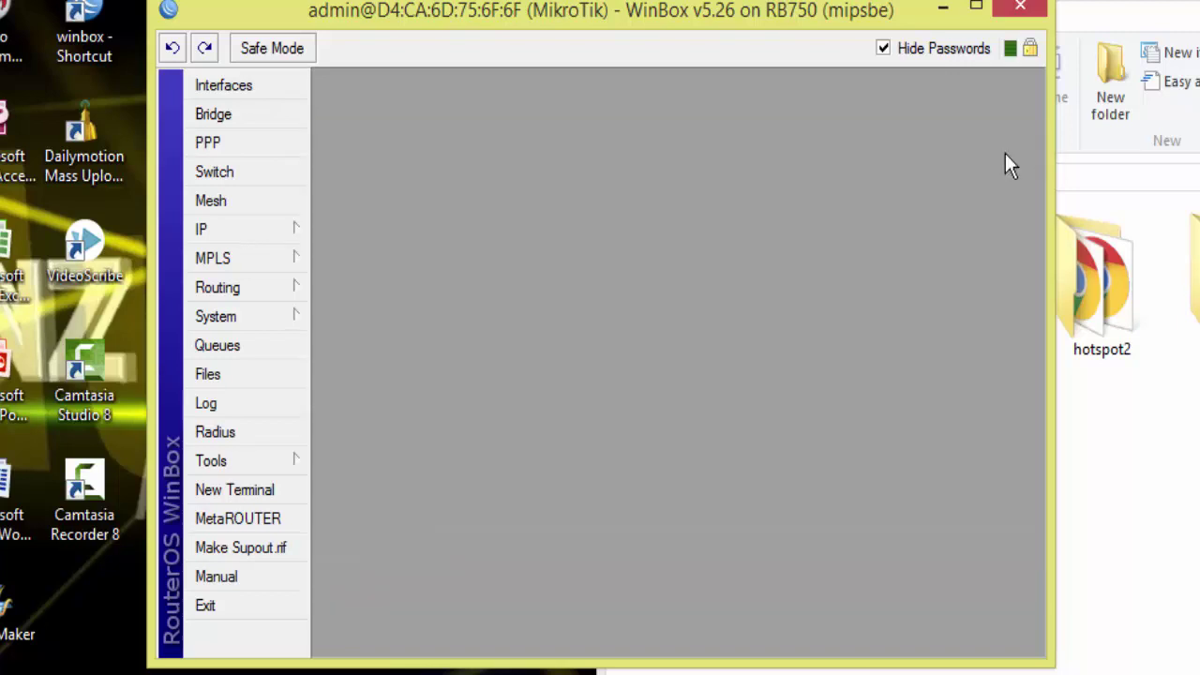
left_click(300, 233)
left_click(405, 342)
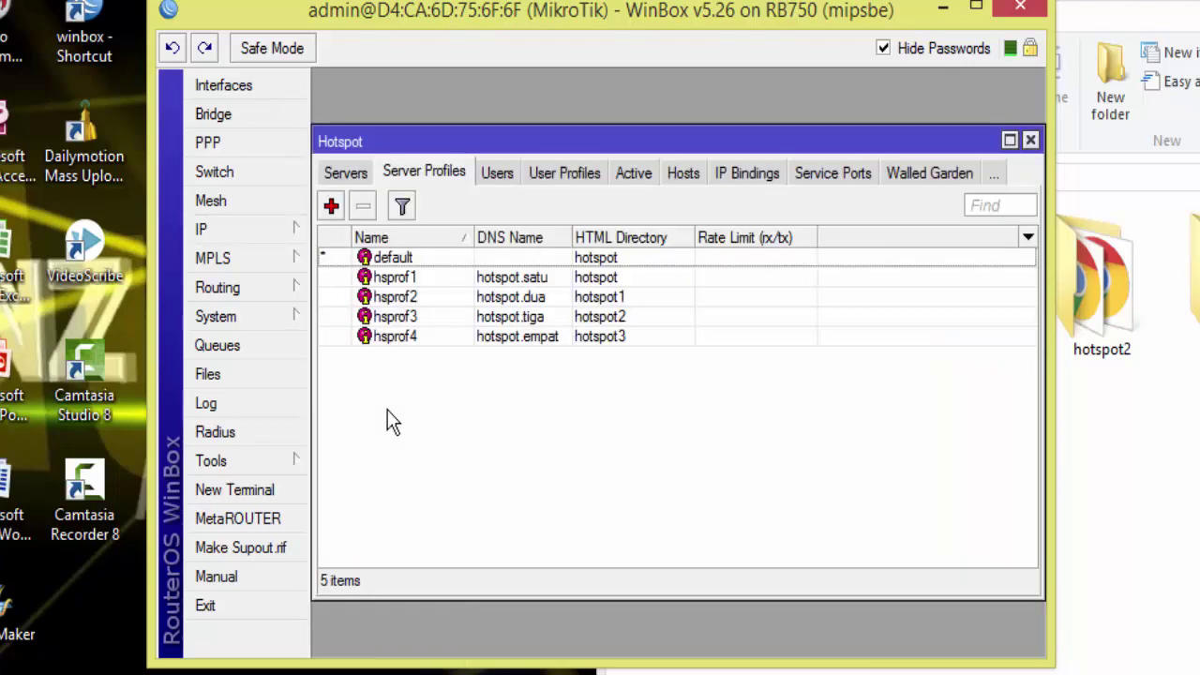
Add hotspot user user1 for all servers with the default profile and no password
left_click(500, 174)
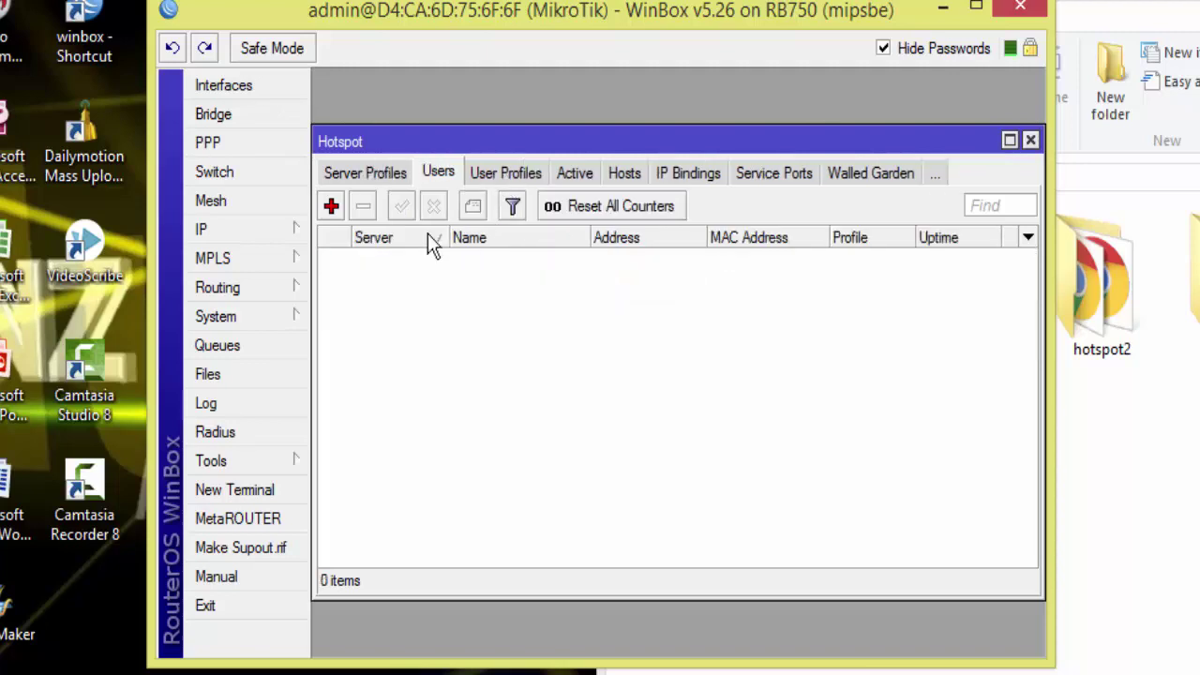
left_click(331, 206)
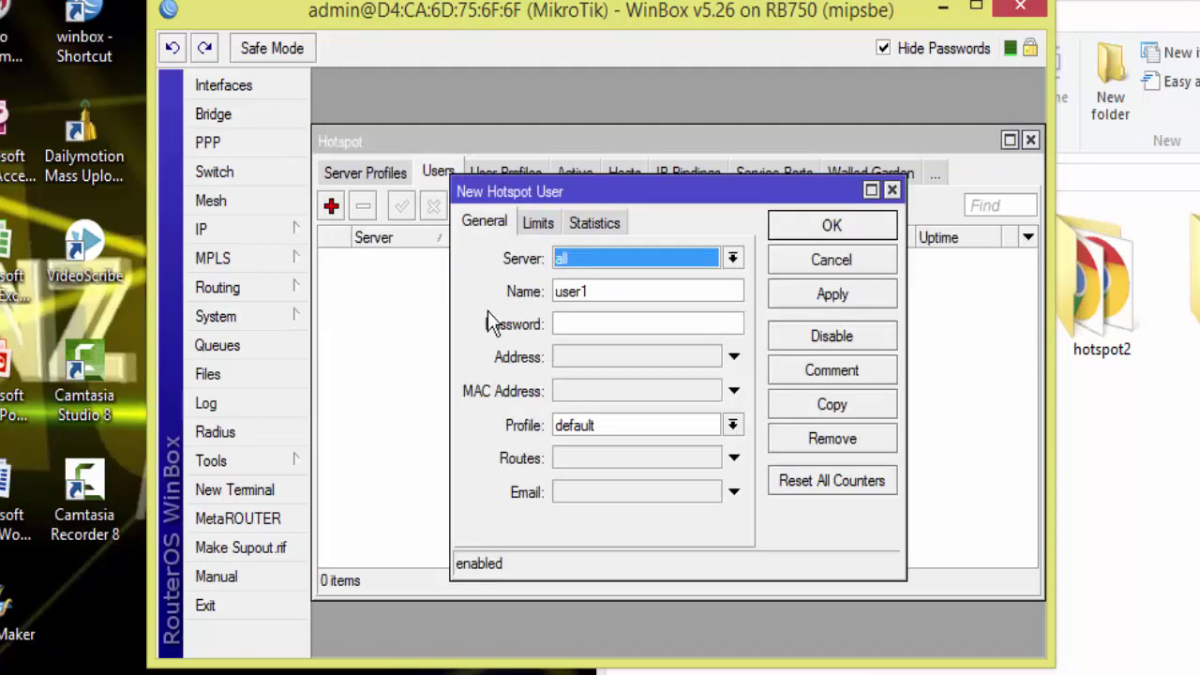
left_click(598, 331)
left_click(732, 259)
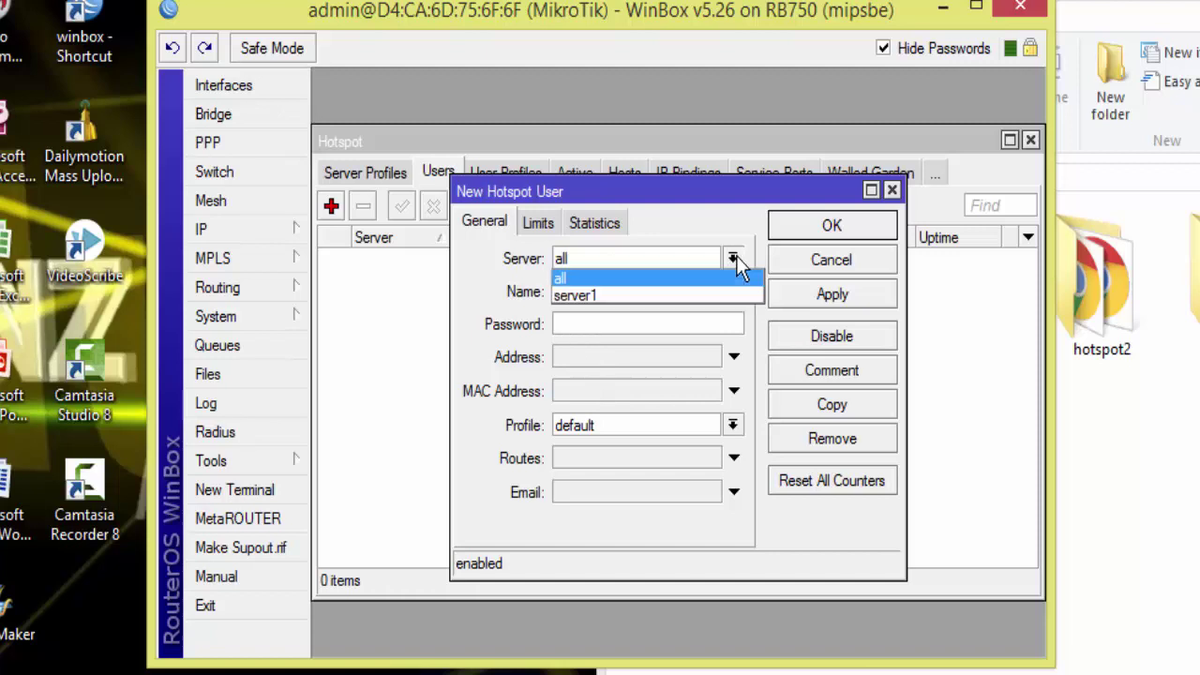
left_click(616, 279)
left_click(827, 232)
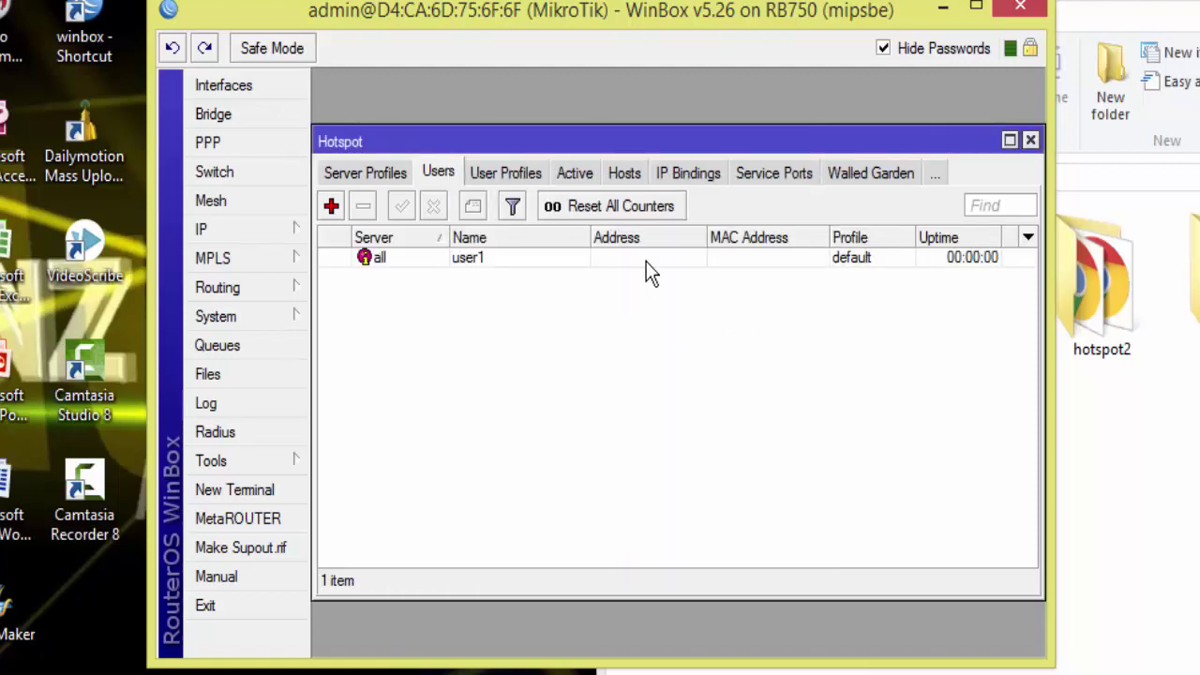
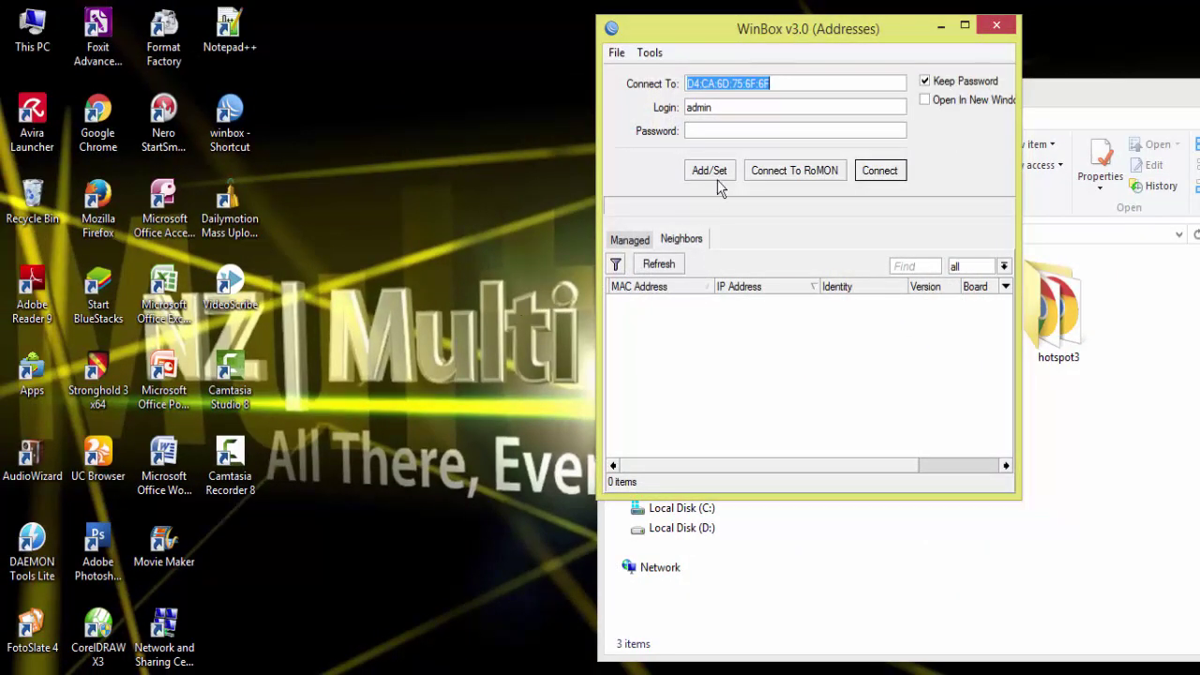
Refresh the WinBox neighbors list to look for the router
left_click(661, 267)
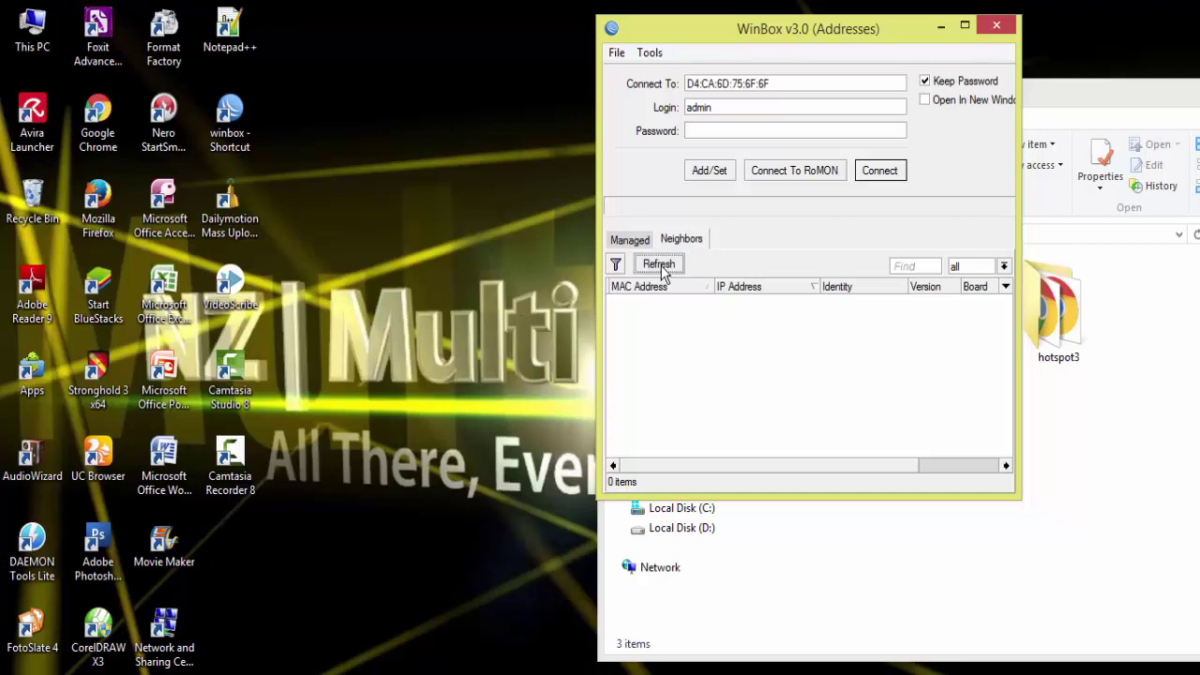
left_click(661, 267)
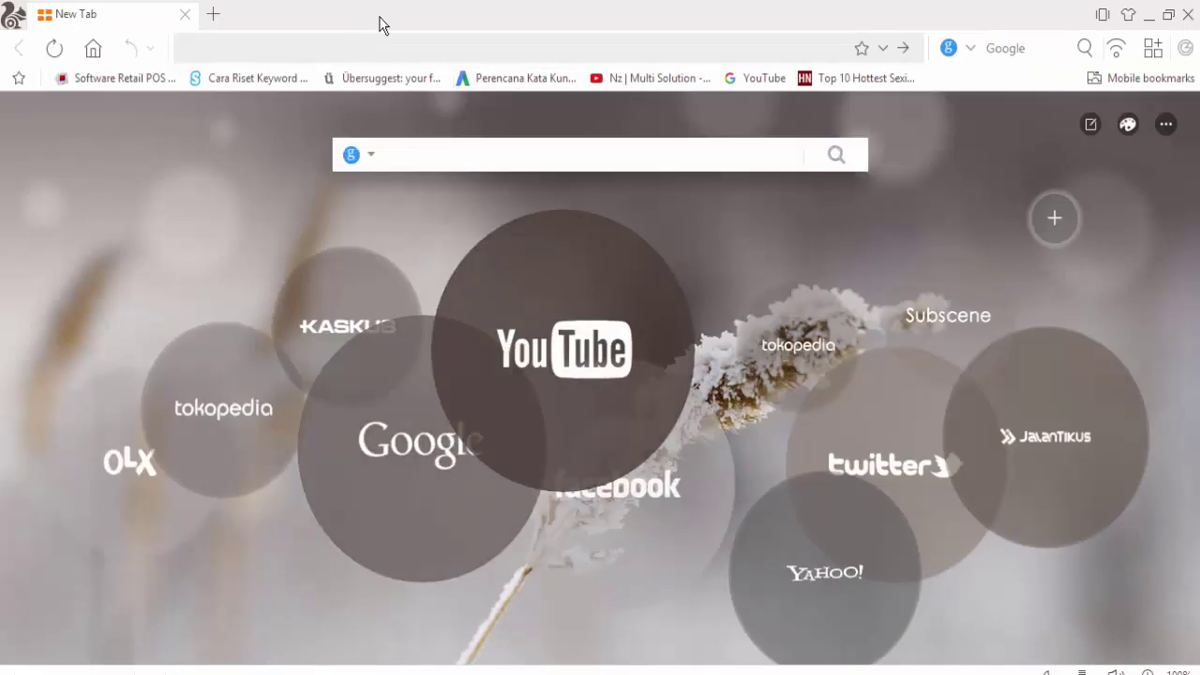
Open 192.168.11.1 in the browser and log in to the hotspot page as user1
type("192.168")
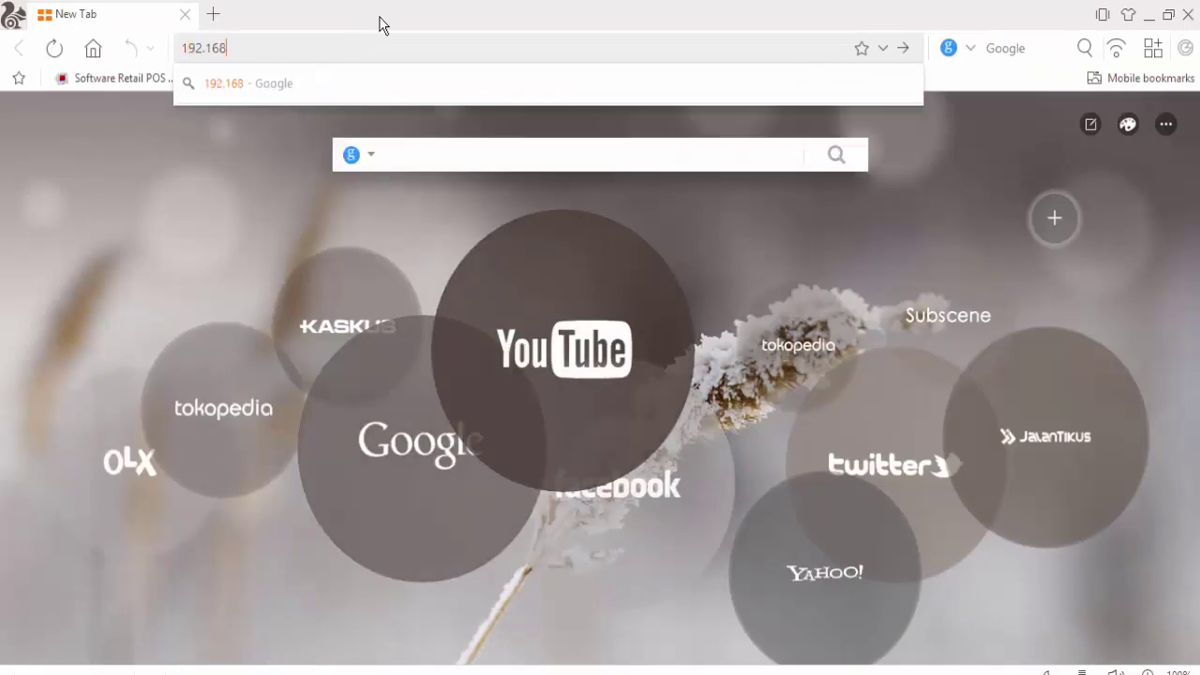
type(".11.1")
key("Return")
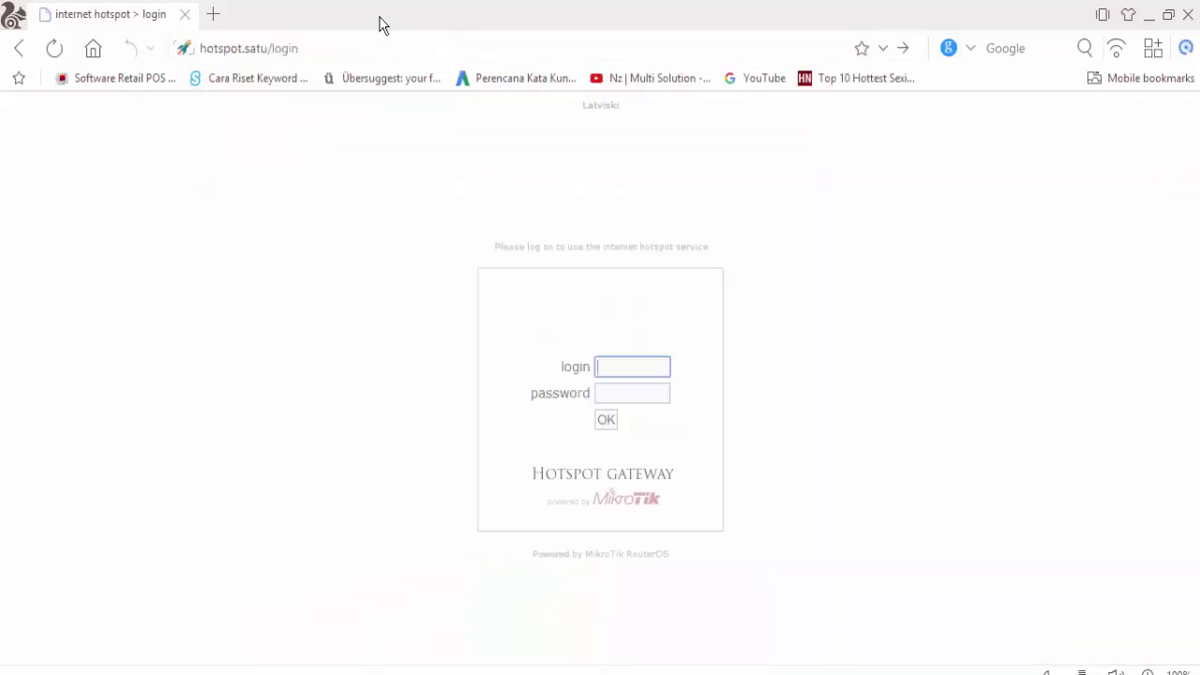
type("user1")
left_click(606, 419)
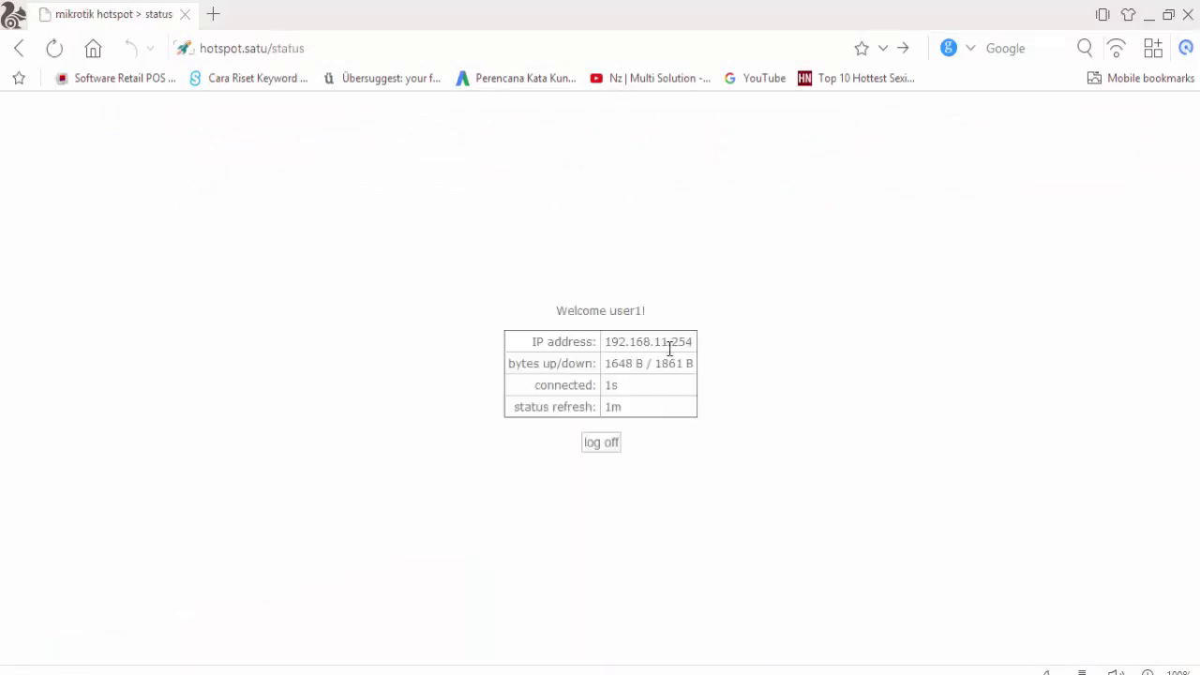
Switch back to WinBox, reconnect to the RB750 router by its MAC address from the refreshed neighbors list and open the hotspot configuration
key("alt+Tab")
left_click(679, 265)
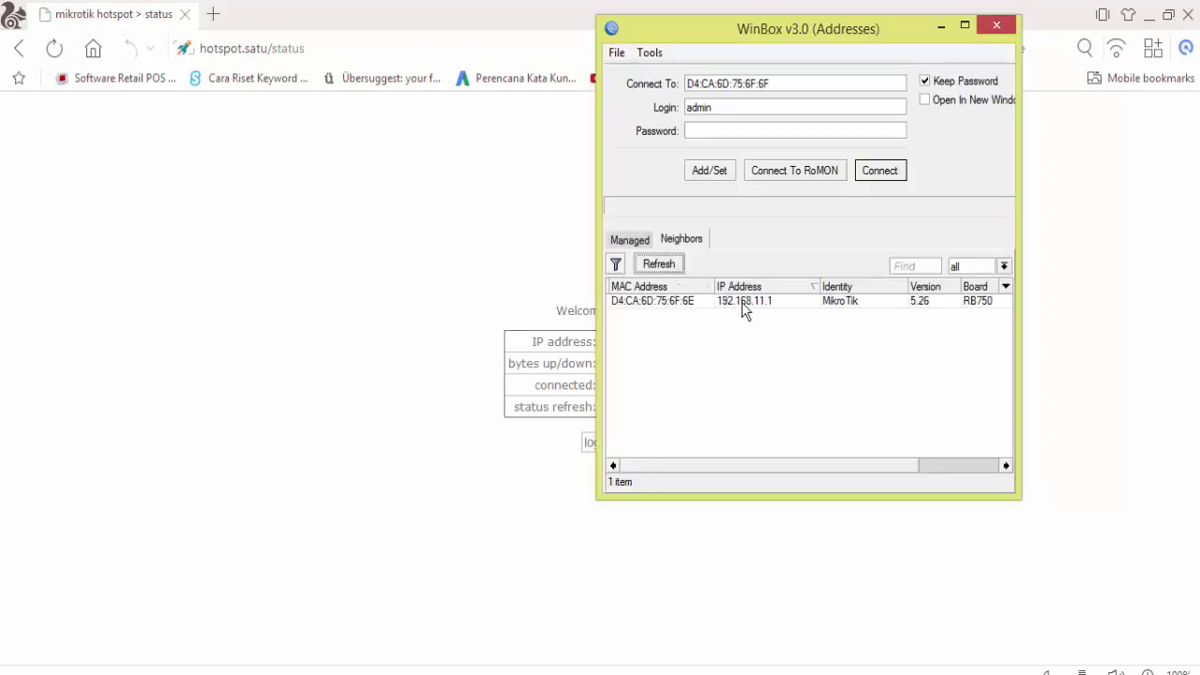
left_click(675, 305)
left_click(882, 179)
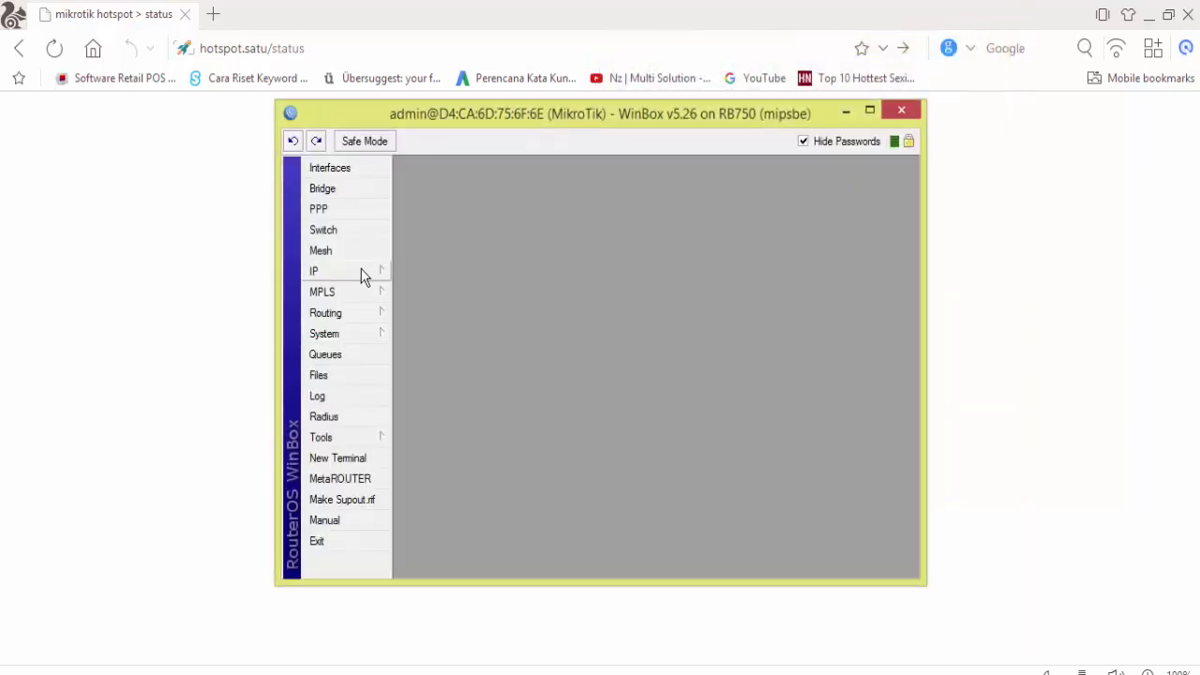
left_click(362, 272)
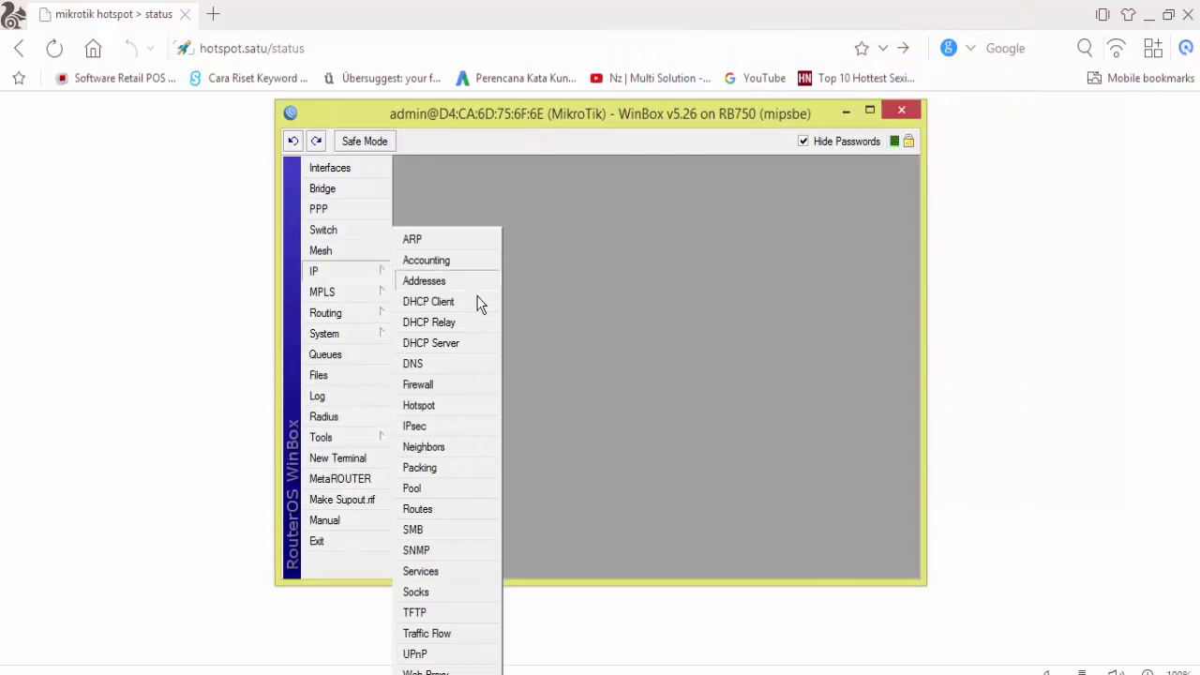
left_click(458, 405)
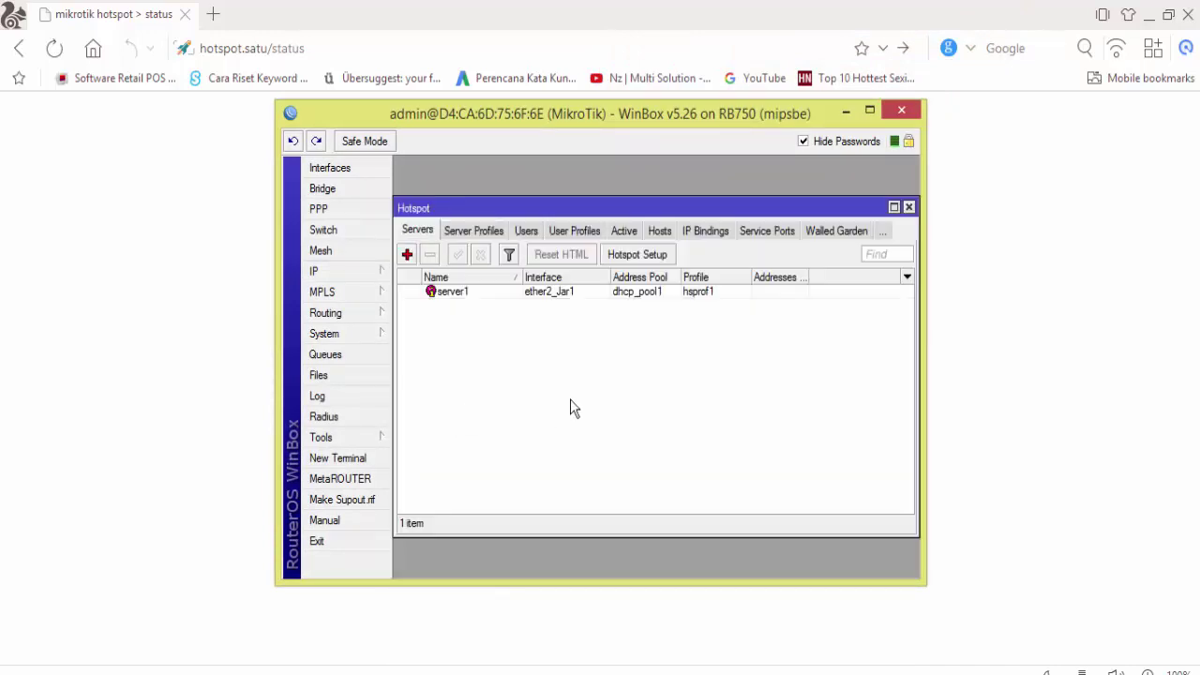
Add hotspot server server2 on interface ether3_Jar2 with address pool dhcp_pool2 and profile hsprof2
left_click(565, 297)
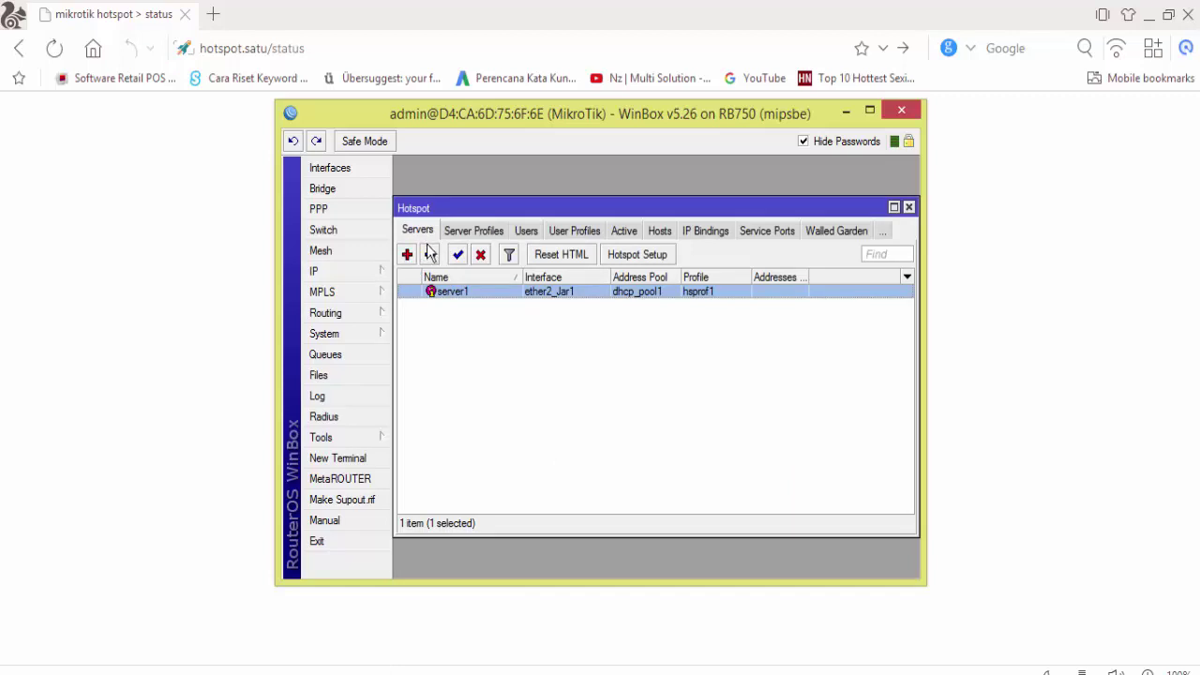
left_click(464, 231)
left_click(418, 230)
left_click(407, 255)
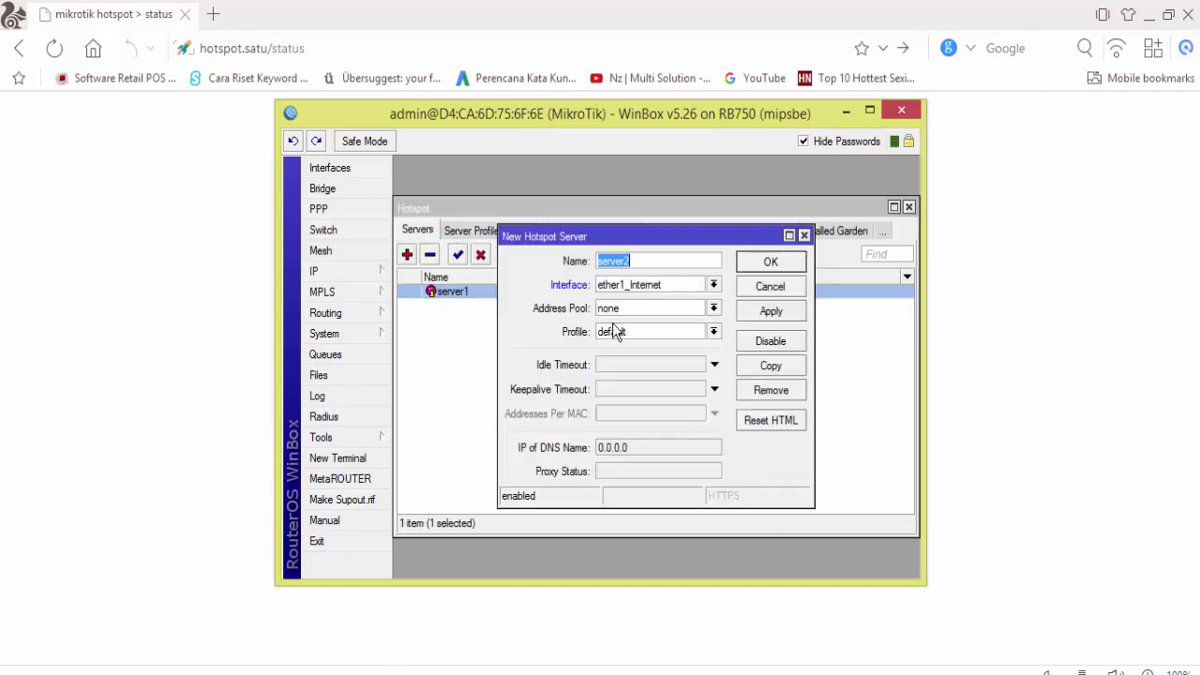
left_click(713, 286)
left_click(670, 318)
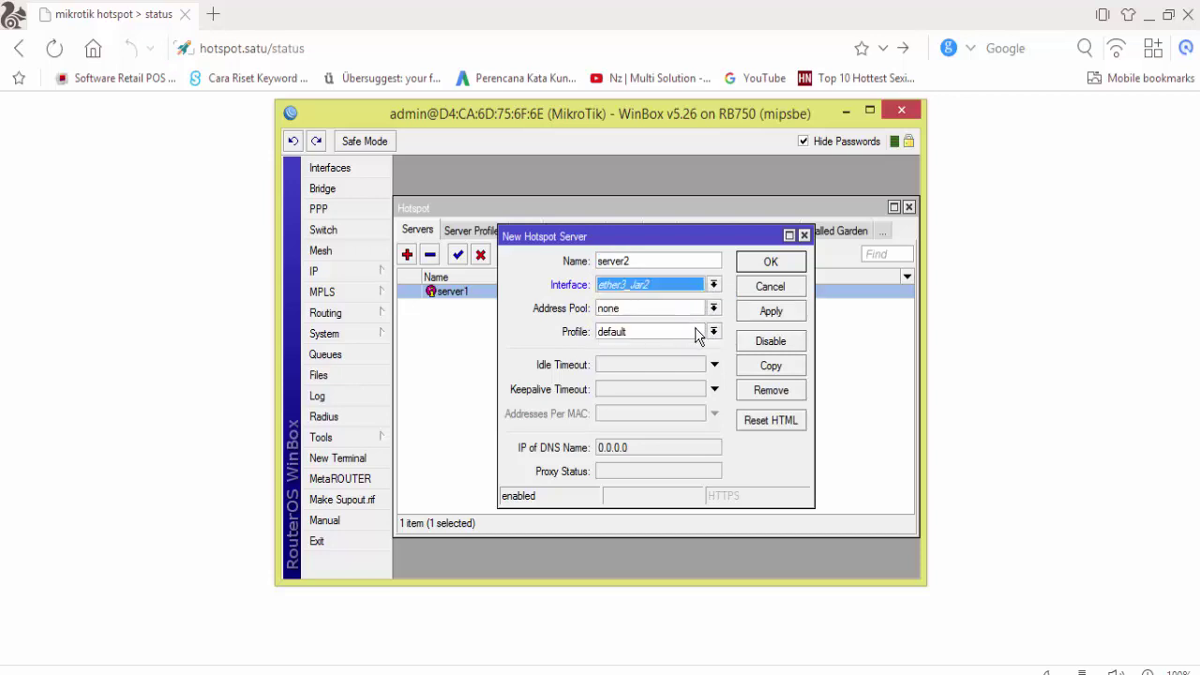
left_click(713, 309)
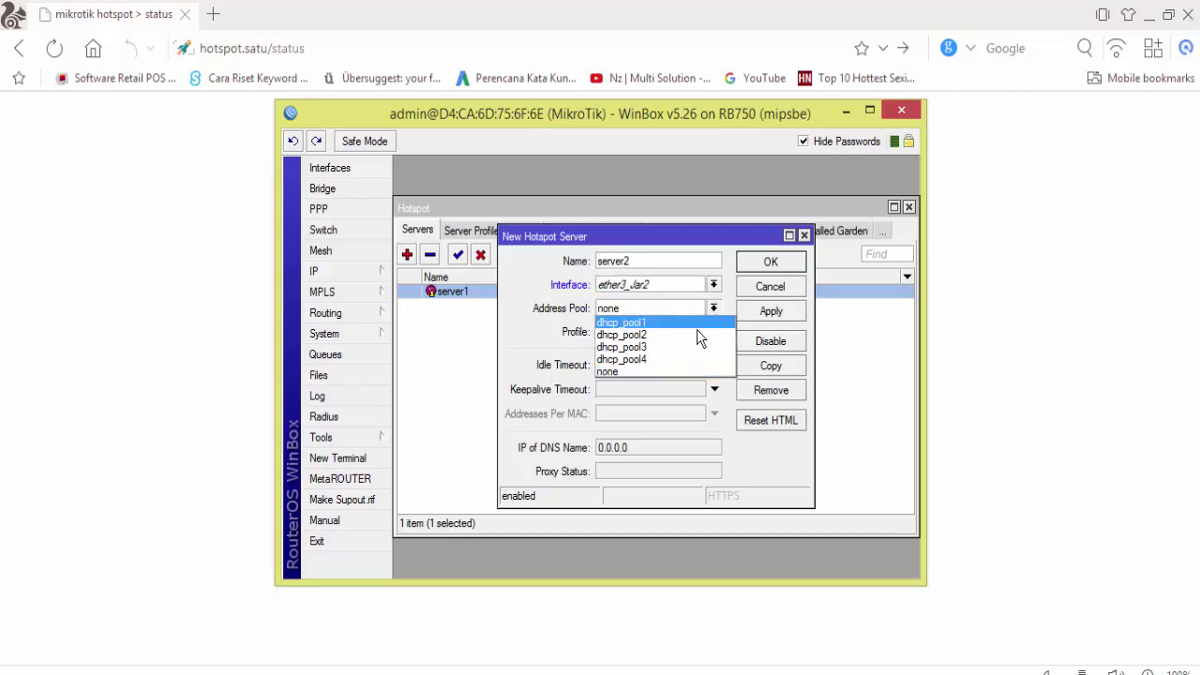
left_click(701, 335)
left_click(714, 332)
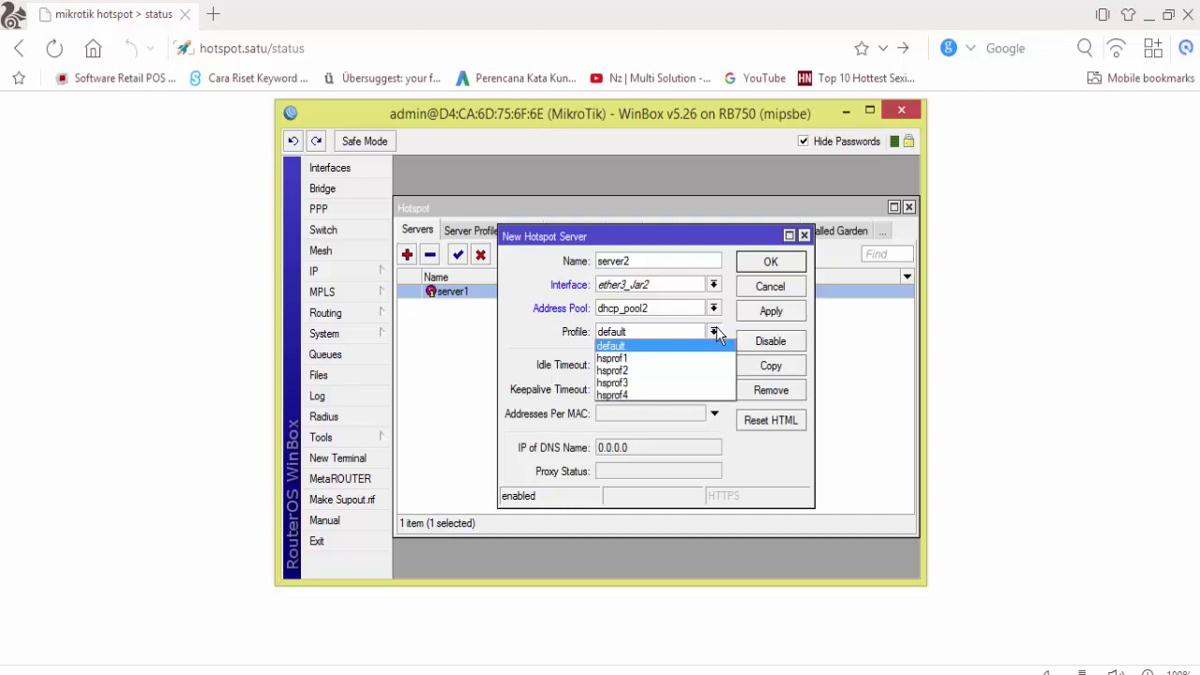
left_click(694, 368)
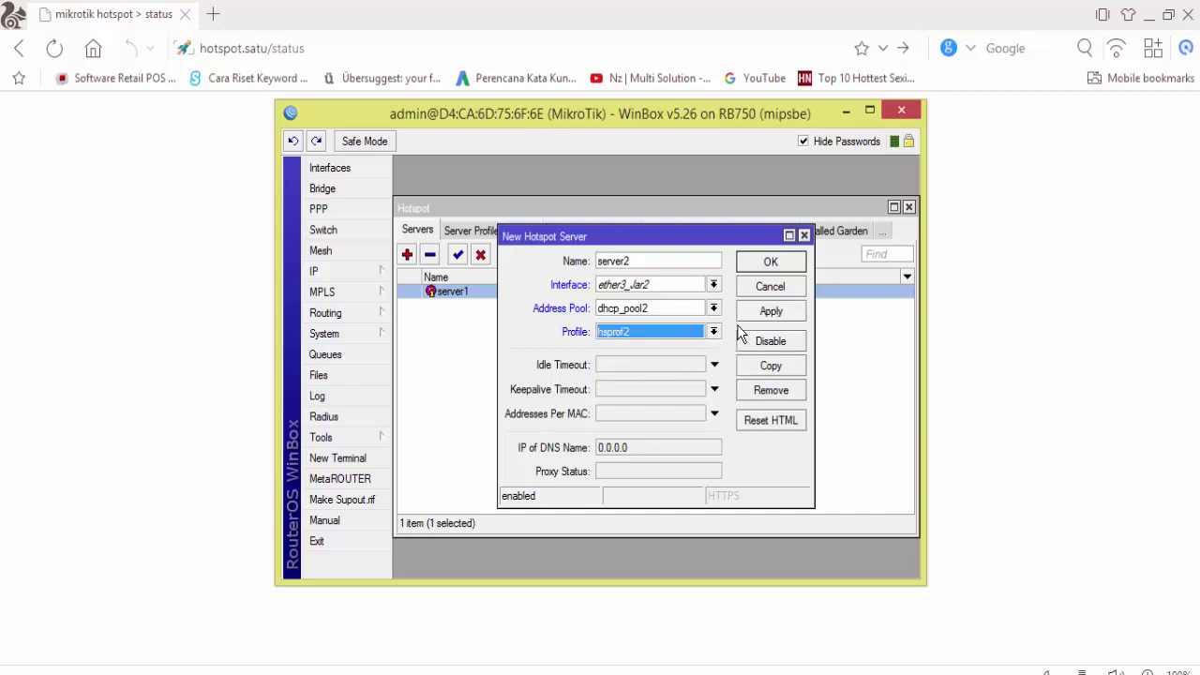
left_click(772, 312)
left_click(769, 287)
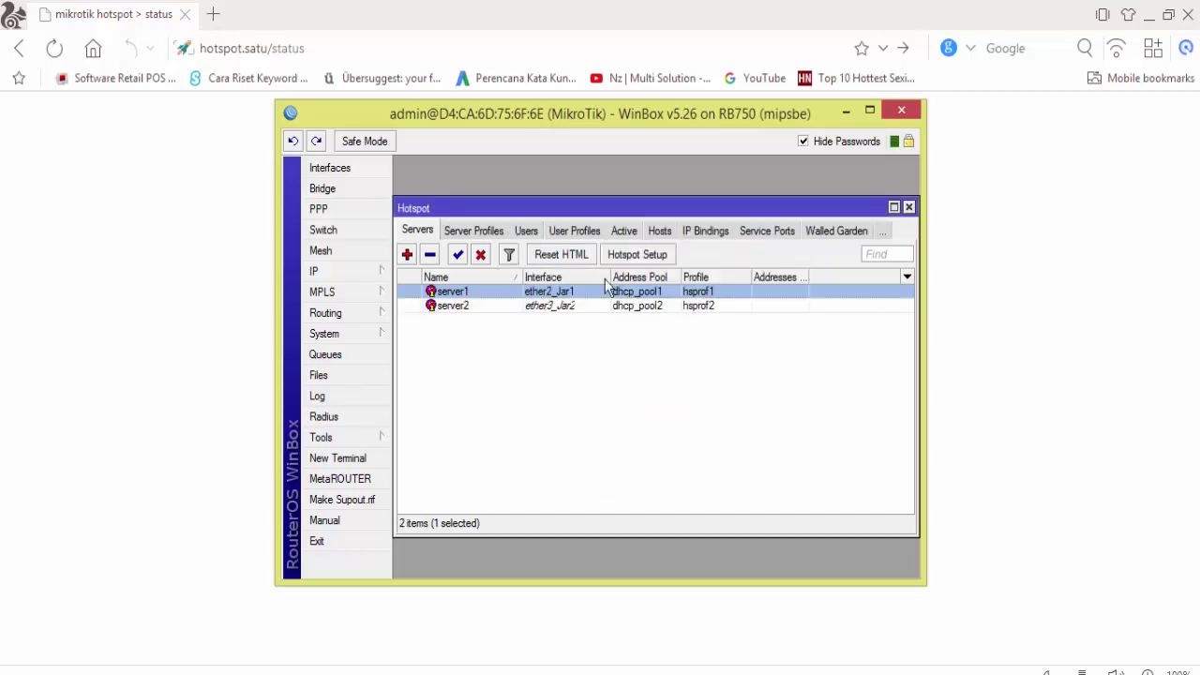
Add hotspot server server3 on interface ether4_Jar3 with address pool dhcp_pool3 and profile hsprof3
left_click(407, 255)
left_click(712, 285)
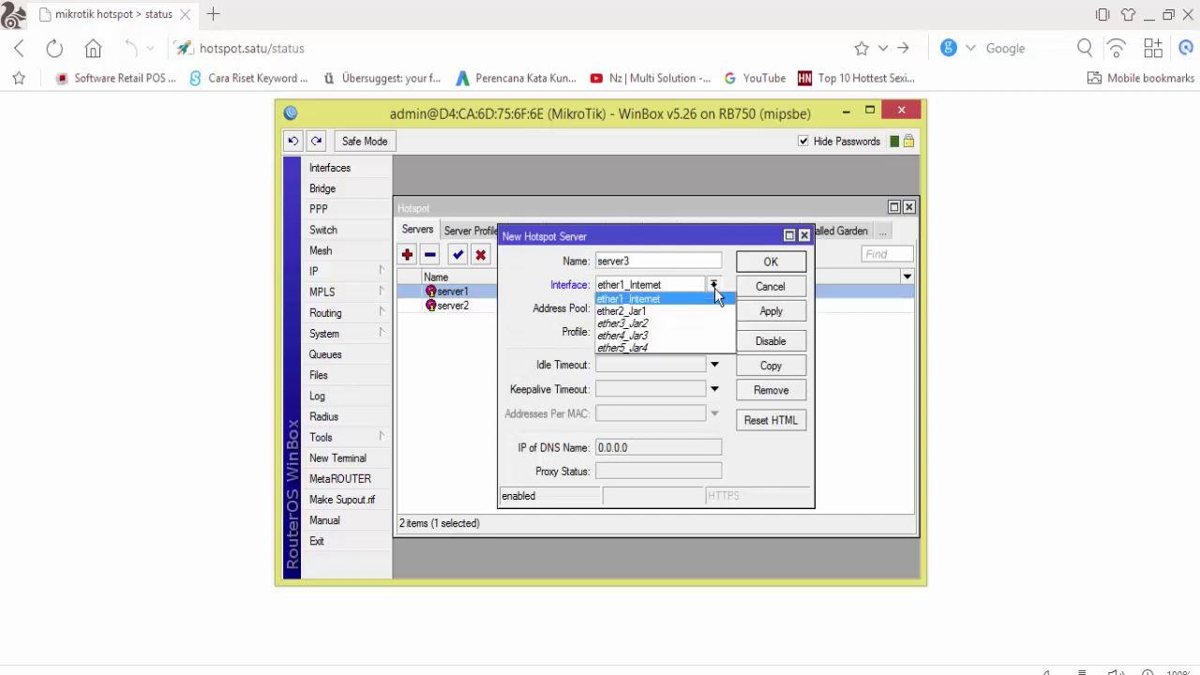
left_click(682, 330)
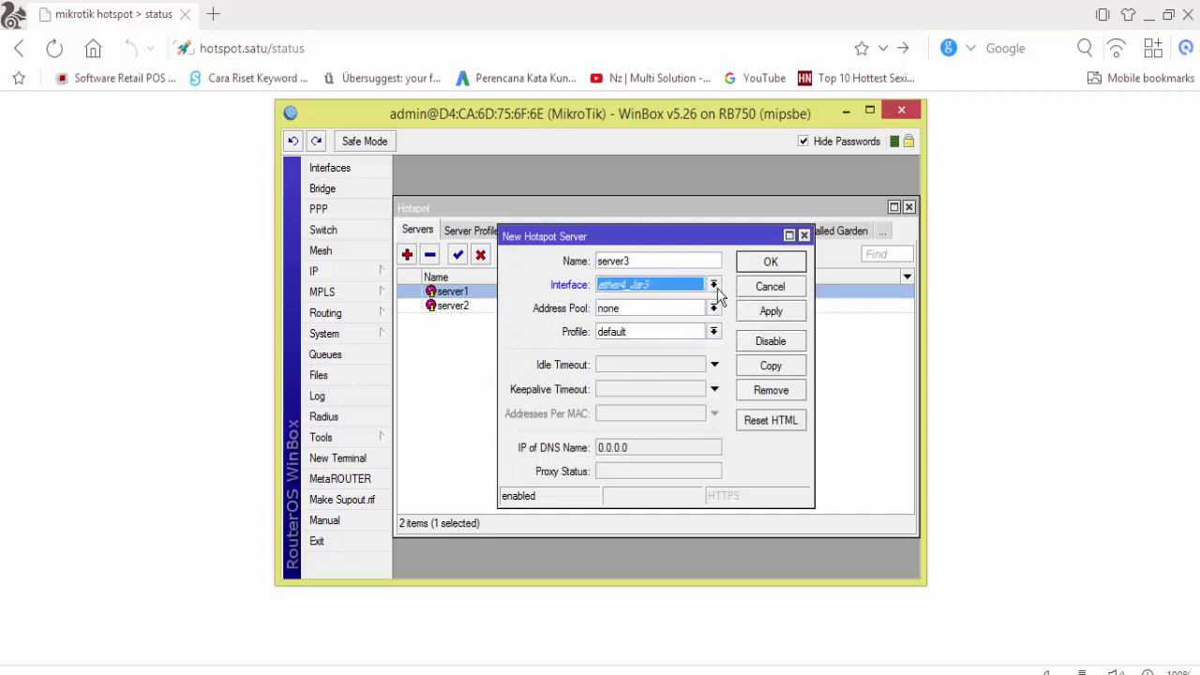
left_click_drag(720, 237, 966, 192)
left_click_drag(889, 180, 557, 225)
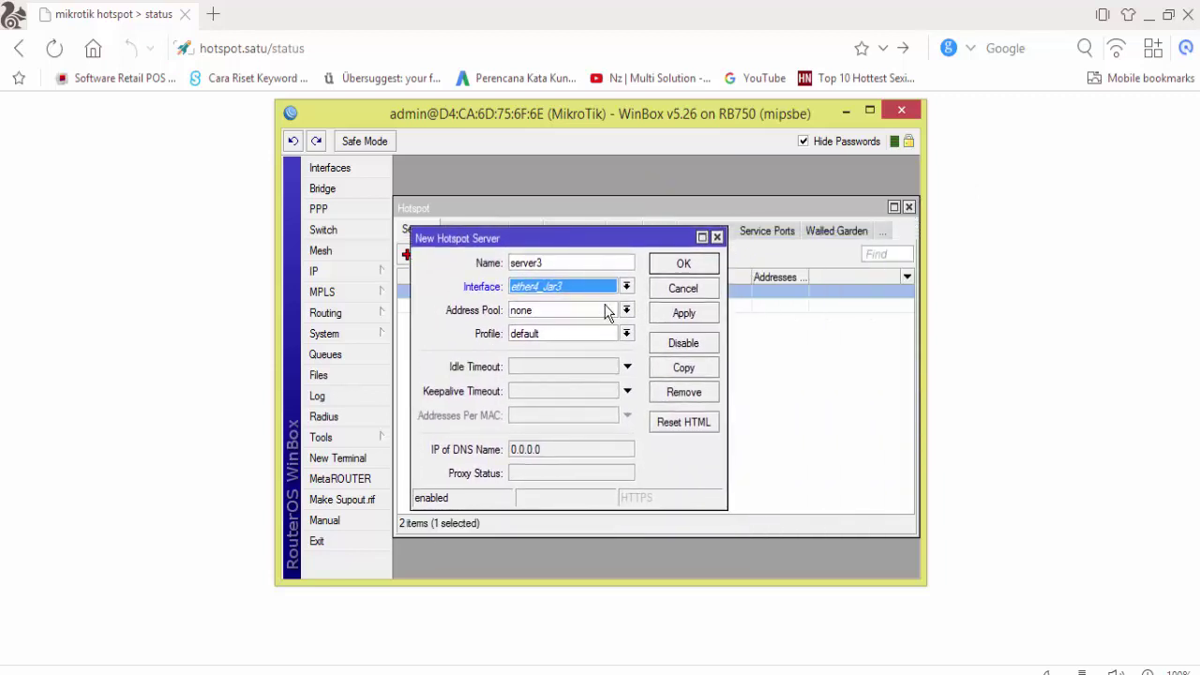
left_click(627, 309)
left_click(580, 347)
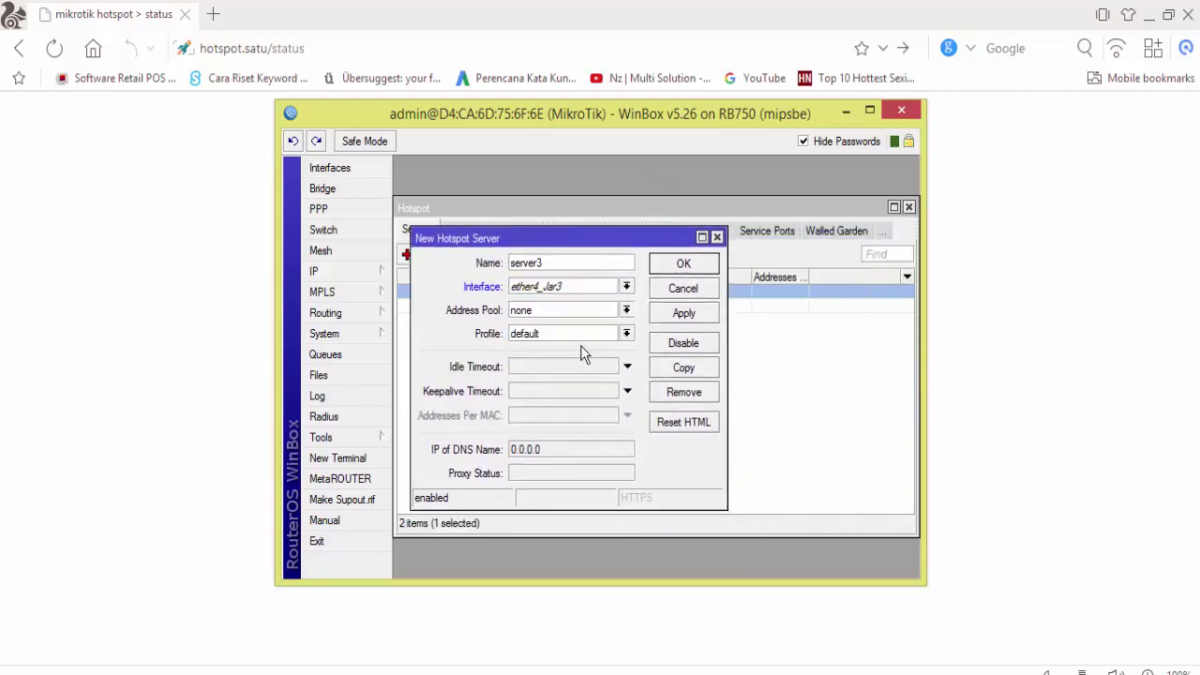
left_click(626, 334)
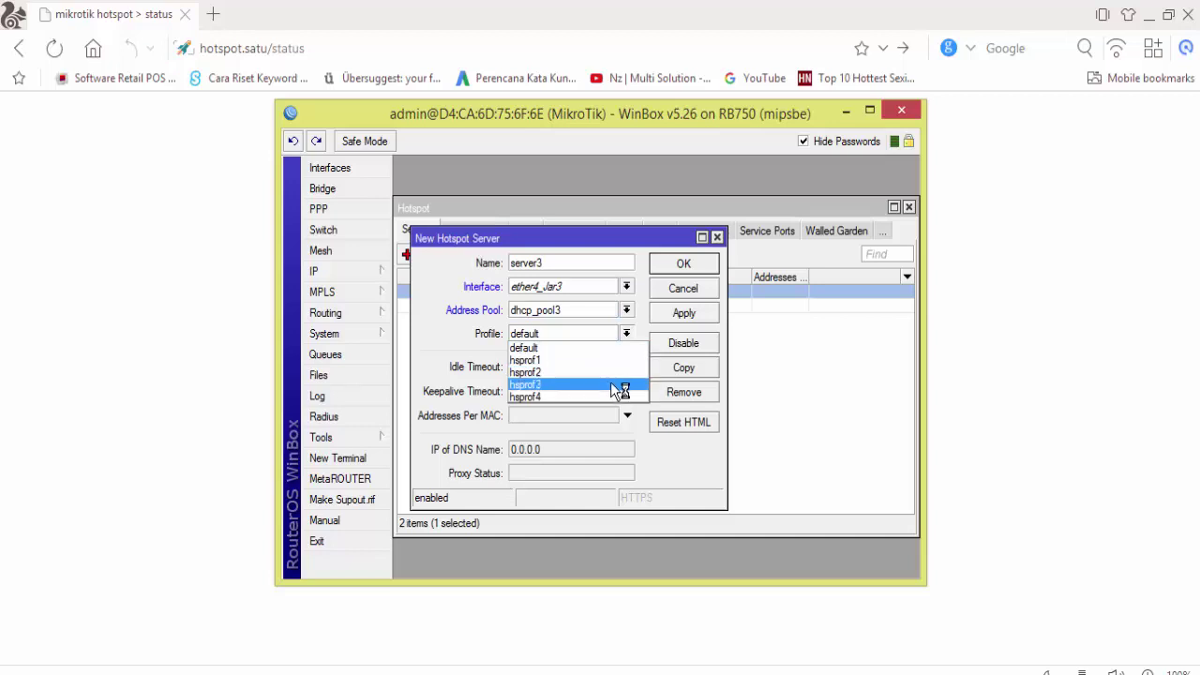
left_click(609, 384)
left_click(684, 264)
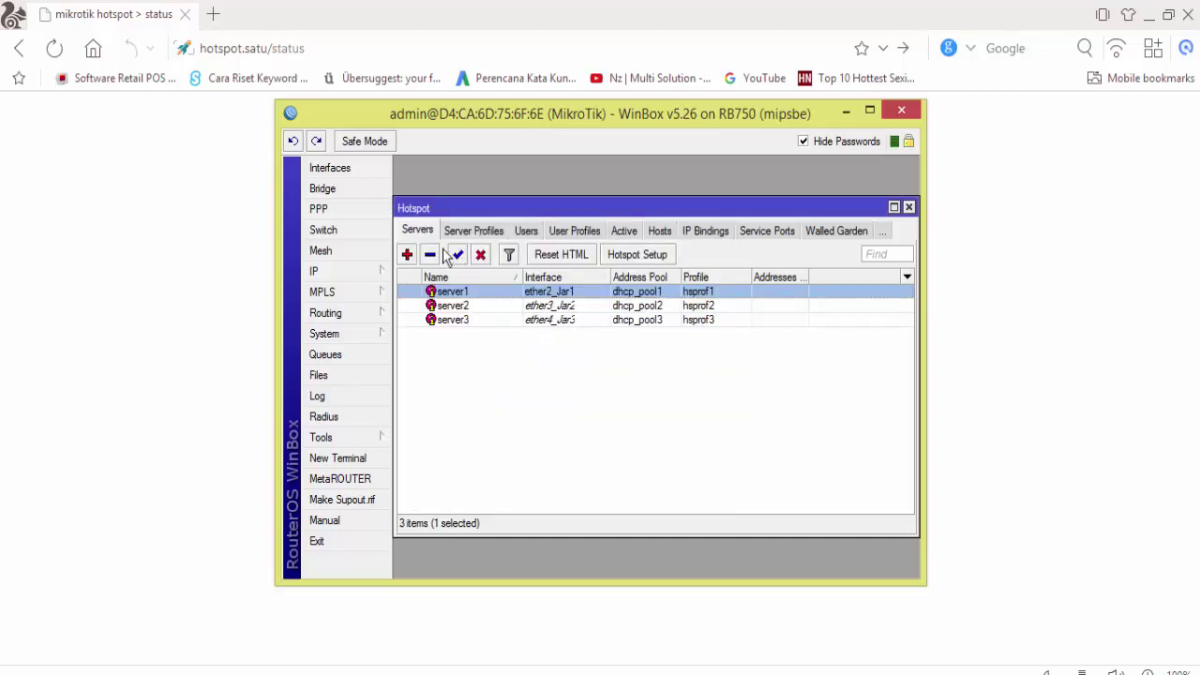
Add hotspot server server4 on interface ether5_Jar4 with address pool dhcp_pool4 and profile hsprof4
left_click(408, 255)
left_click(626, 287)
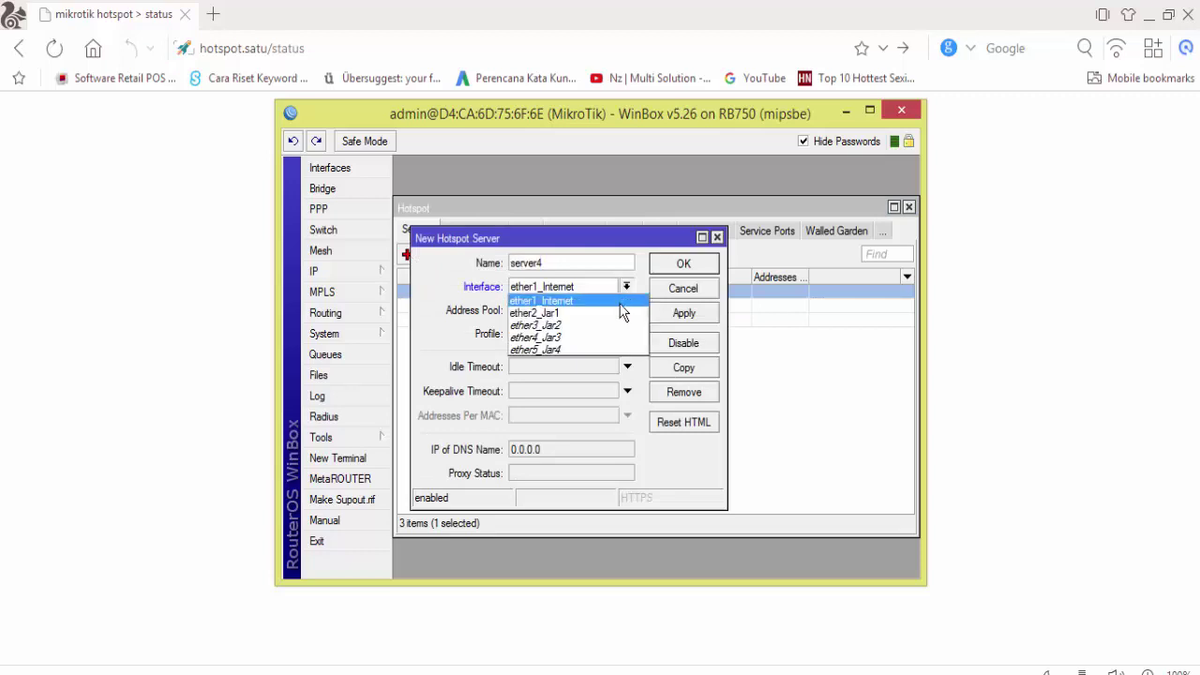
left_click(609, 349)
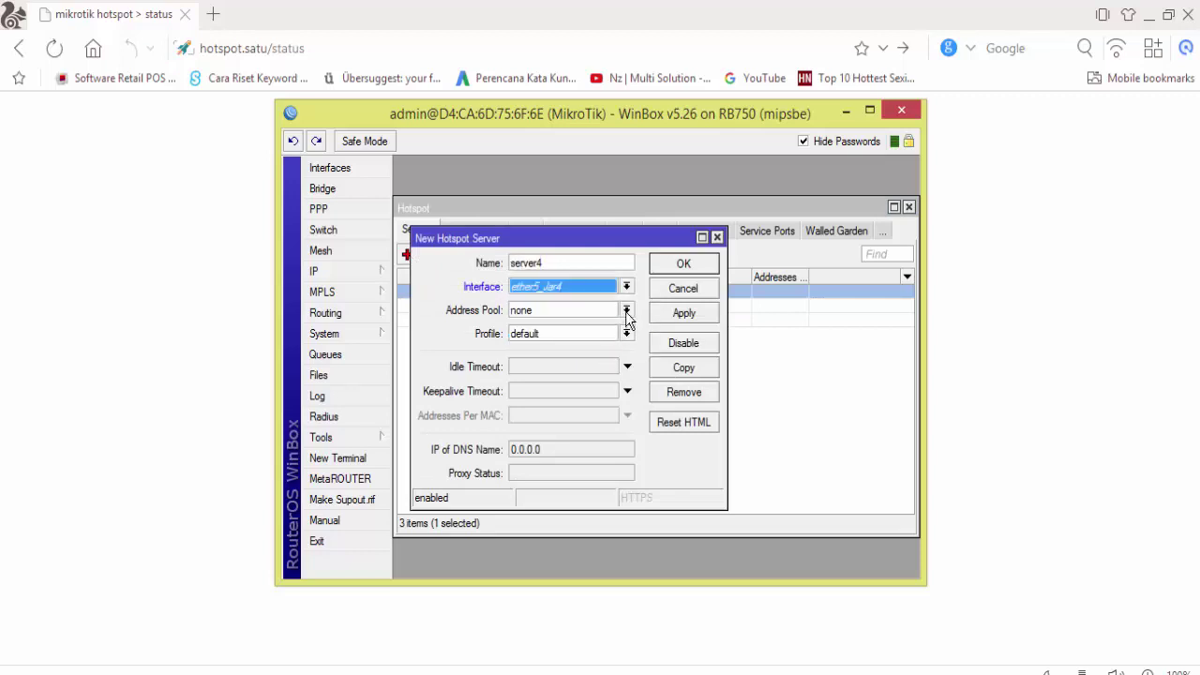
left_click(627, 311)
left_click(614, 363)
left_click(627, 334)
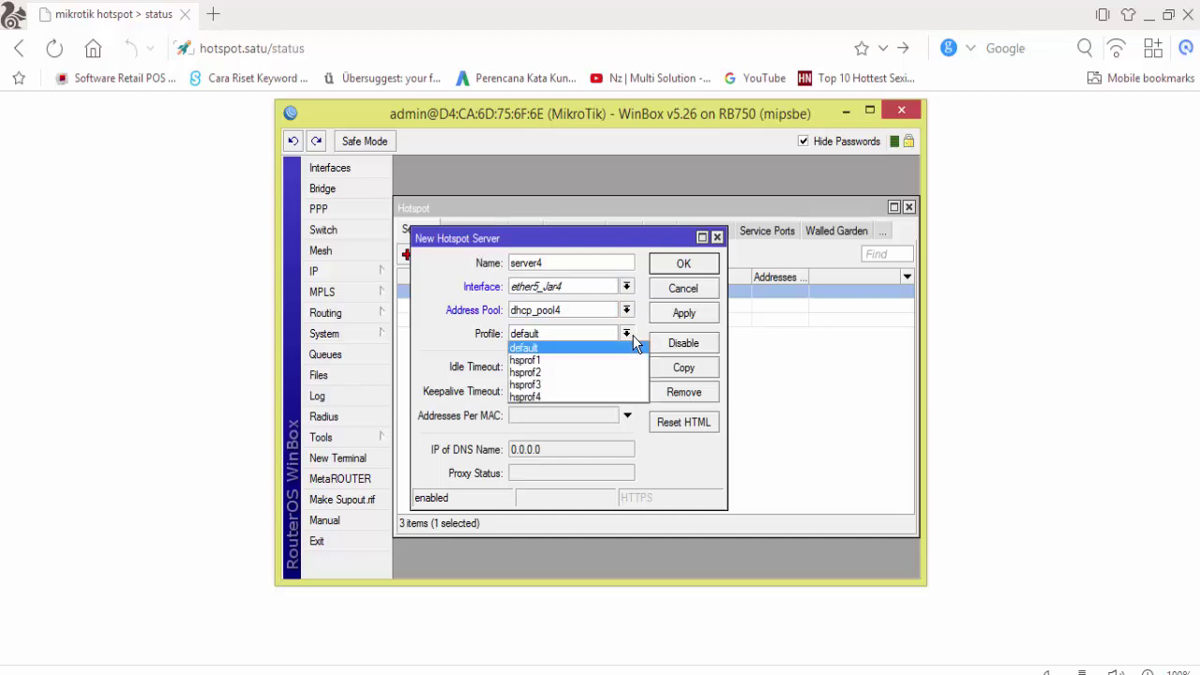
left_click(608, 398)
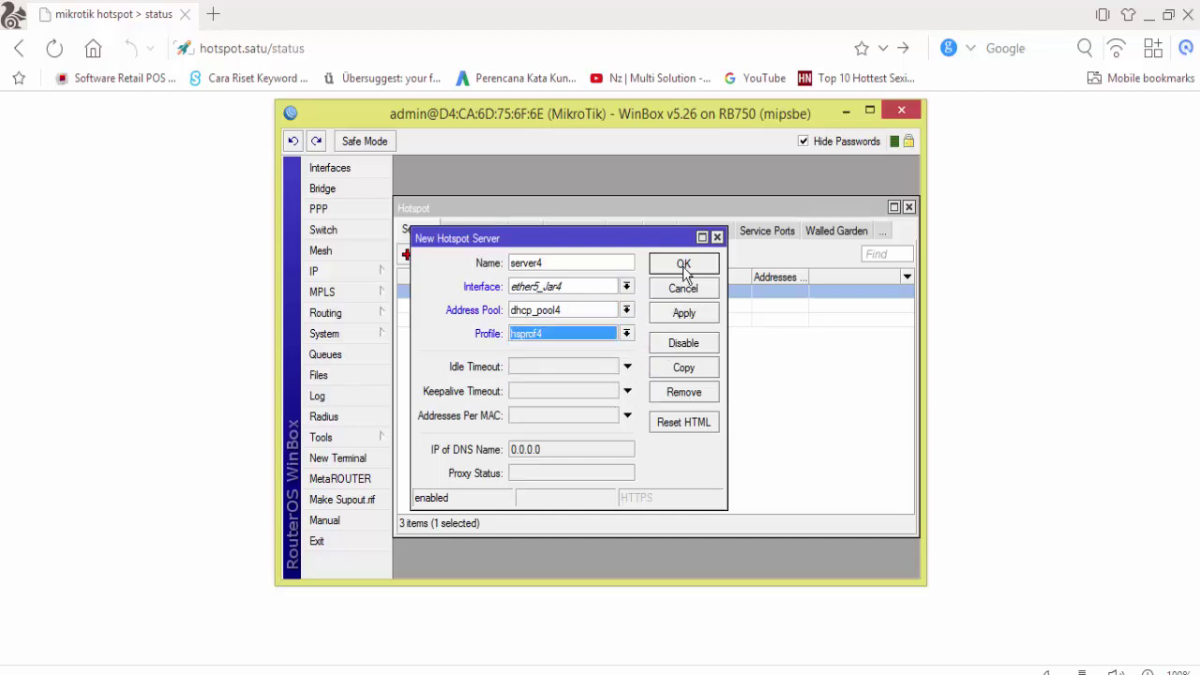
left_click(683, 265)
left_click(645, 398)
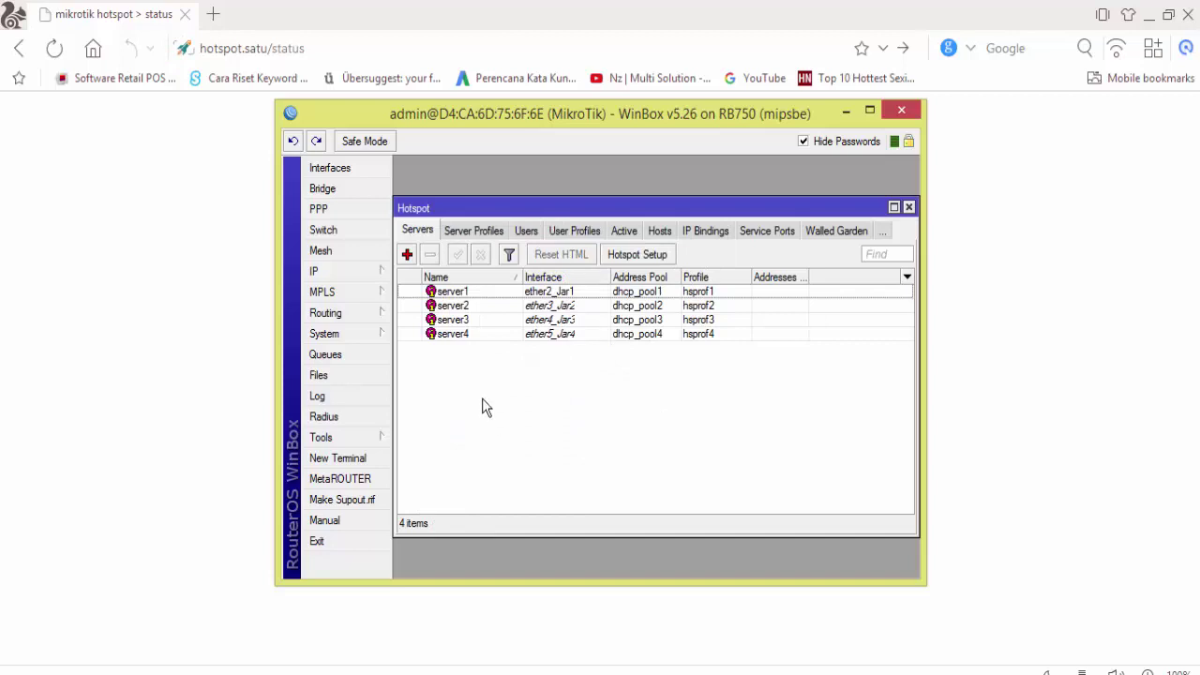
Review the hotspot server profiles and open user1's settings to examine its server choices
left_click(482, 231)
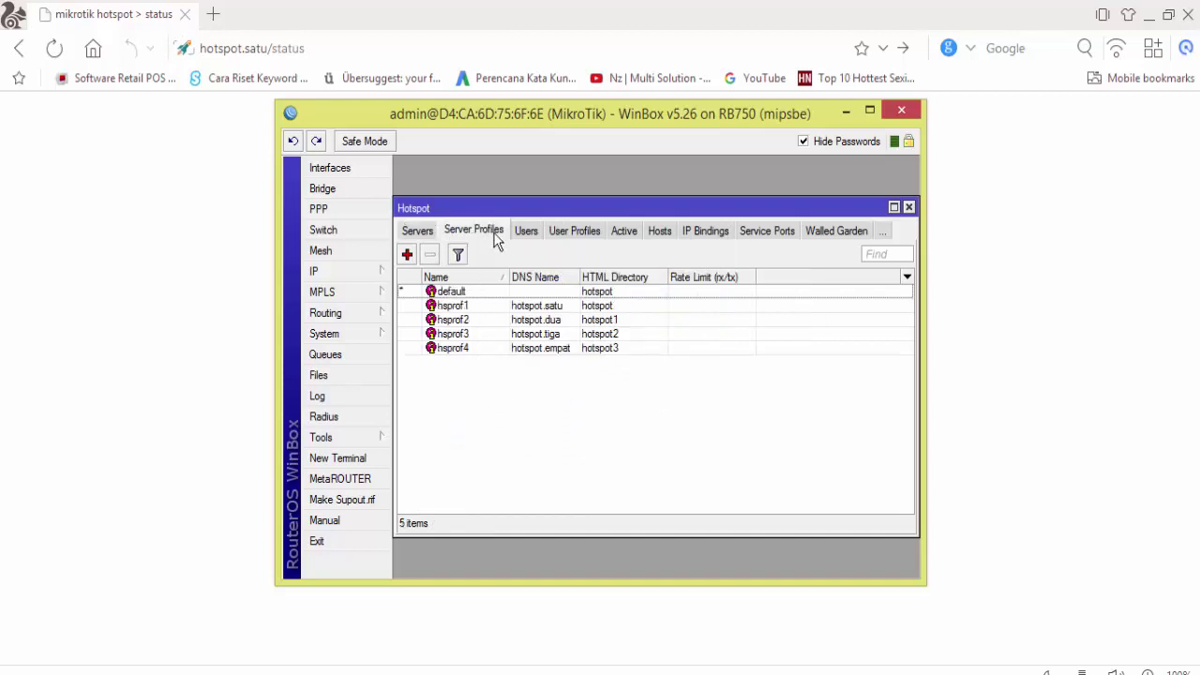
left_click(527, 232)
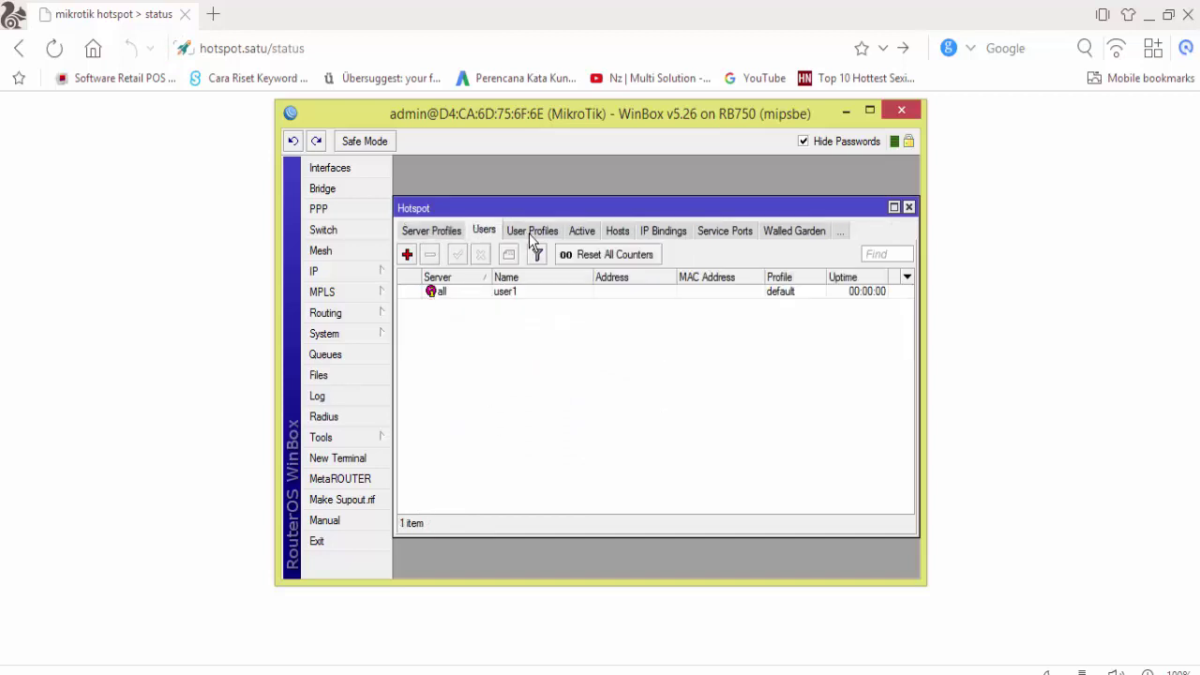
double_click(537, 291)
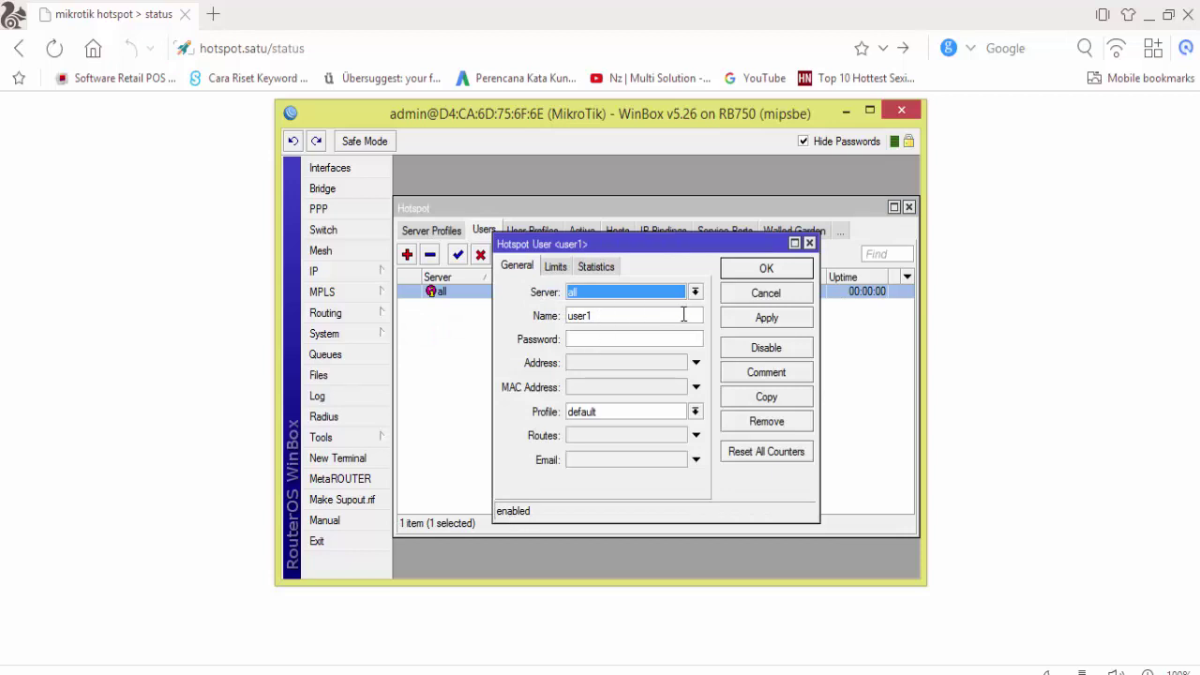
left_click(695, 293)
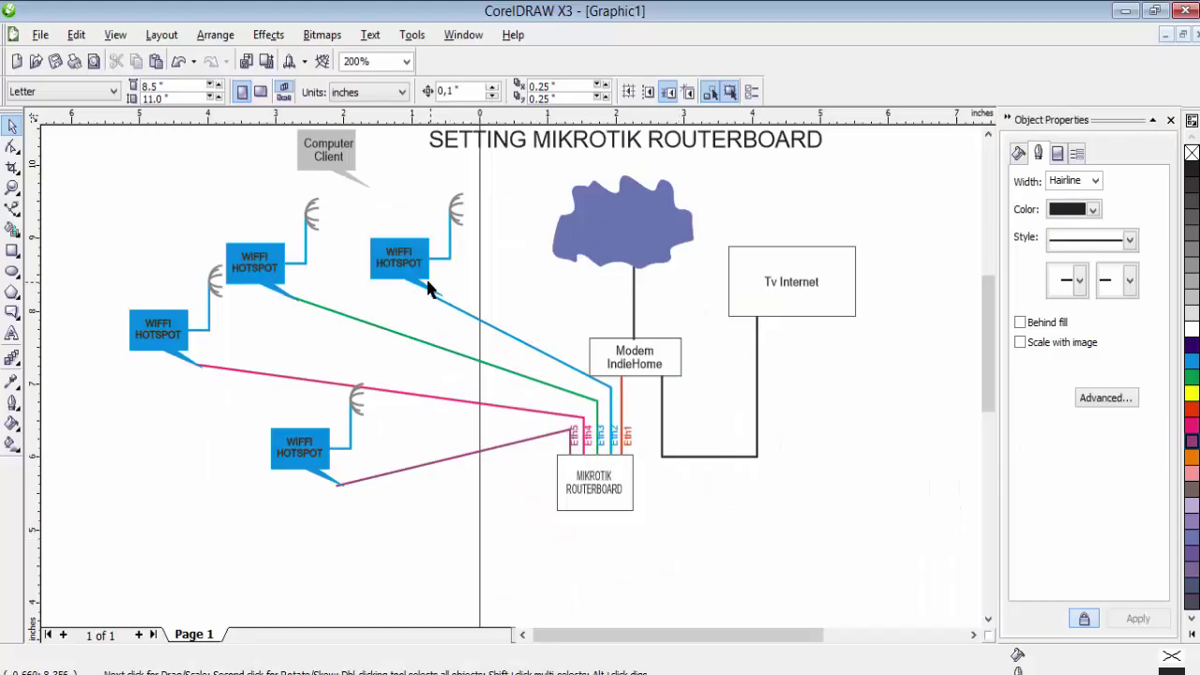
Switch to CorelDRAW to point out the four WIFFI HOTSPOT objects in the network diagram, and return to WinBox to close user1's settings
left_click(411, 268)
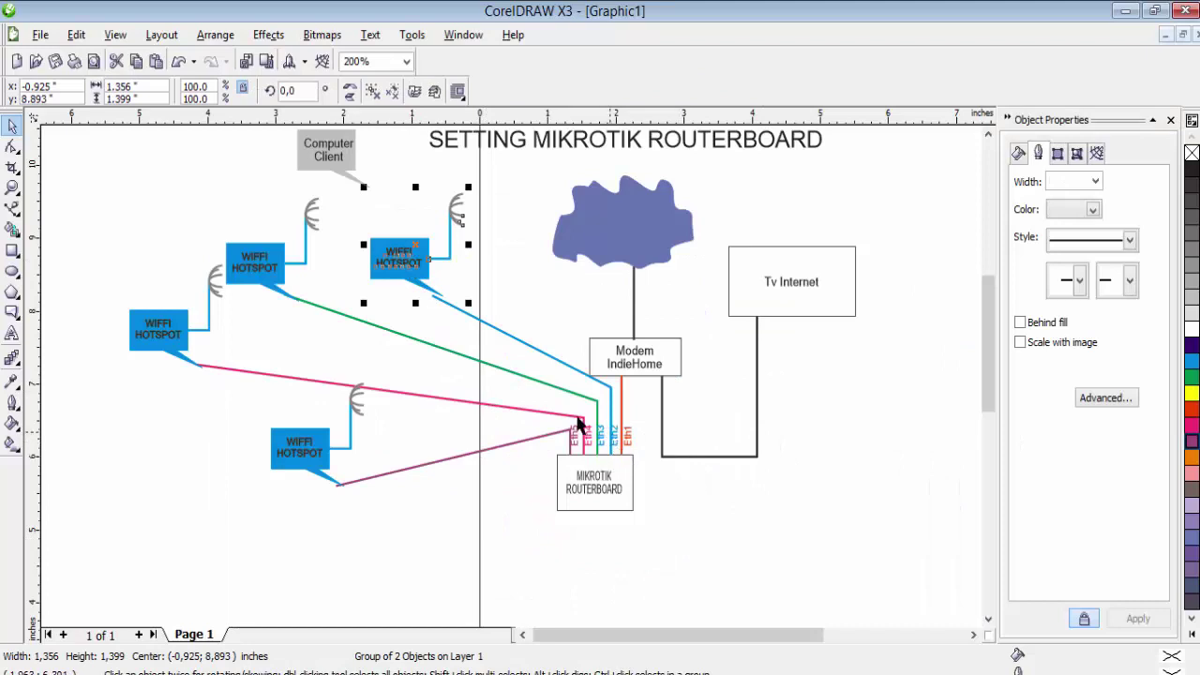
left_click(272, 286)
left_click(182, 338)
left_click(309, 461)
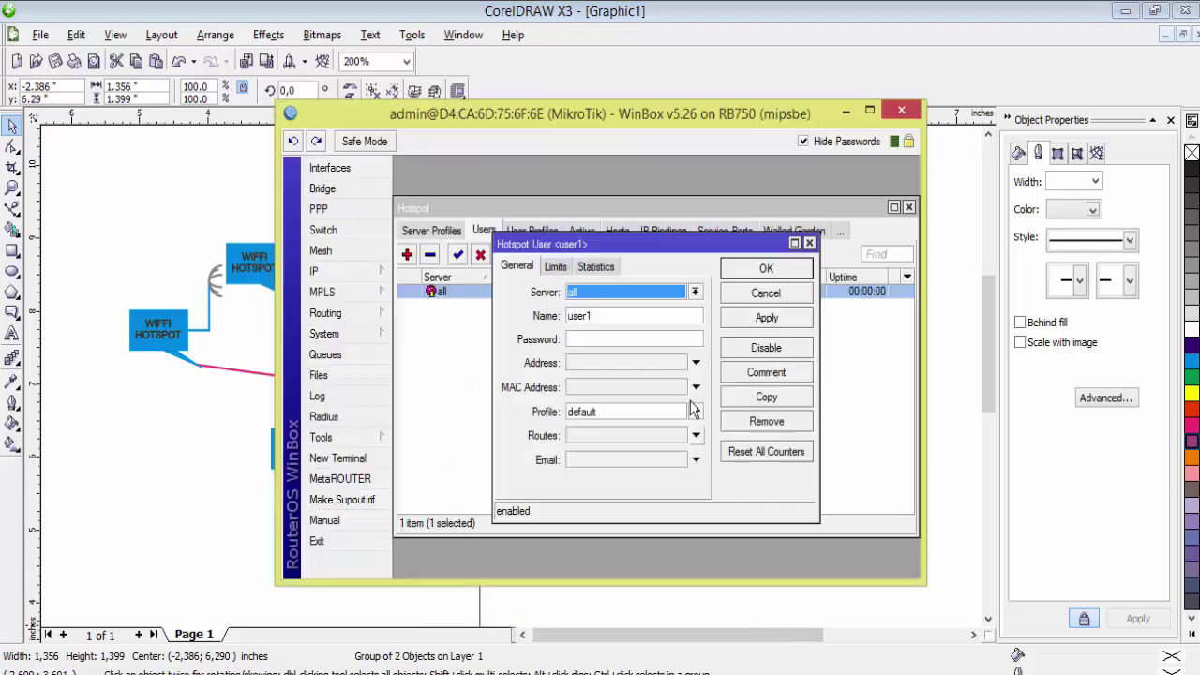
left_click(761, 270)
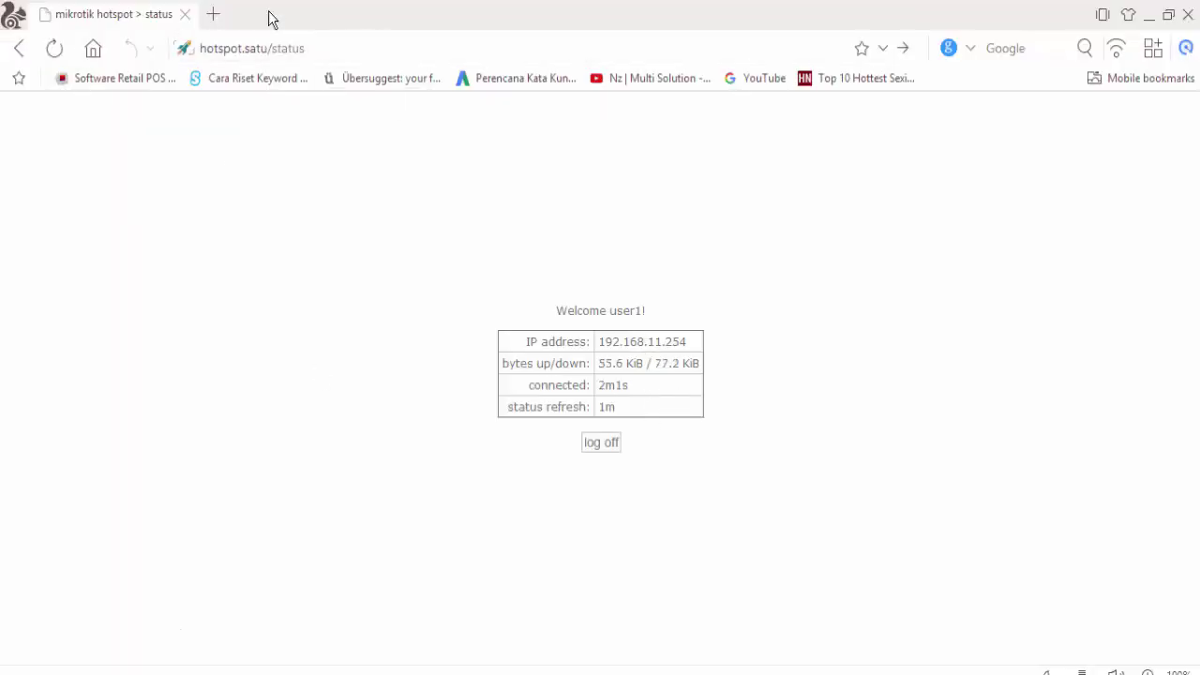
Switch to the web browser and open Google in a new tab to test the internet connection
left_click(215, 14)
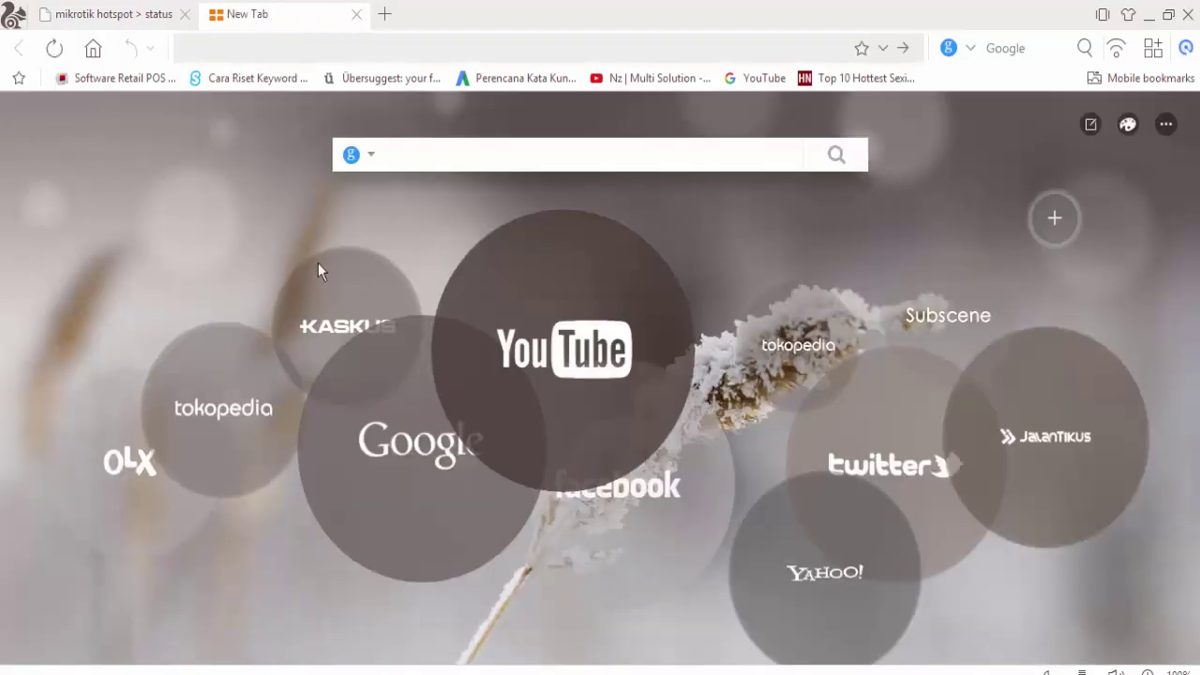
left_click(396, 477)
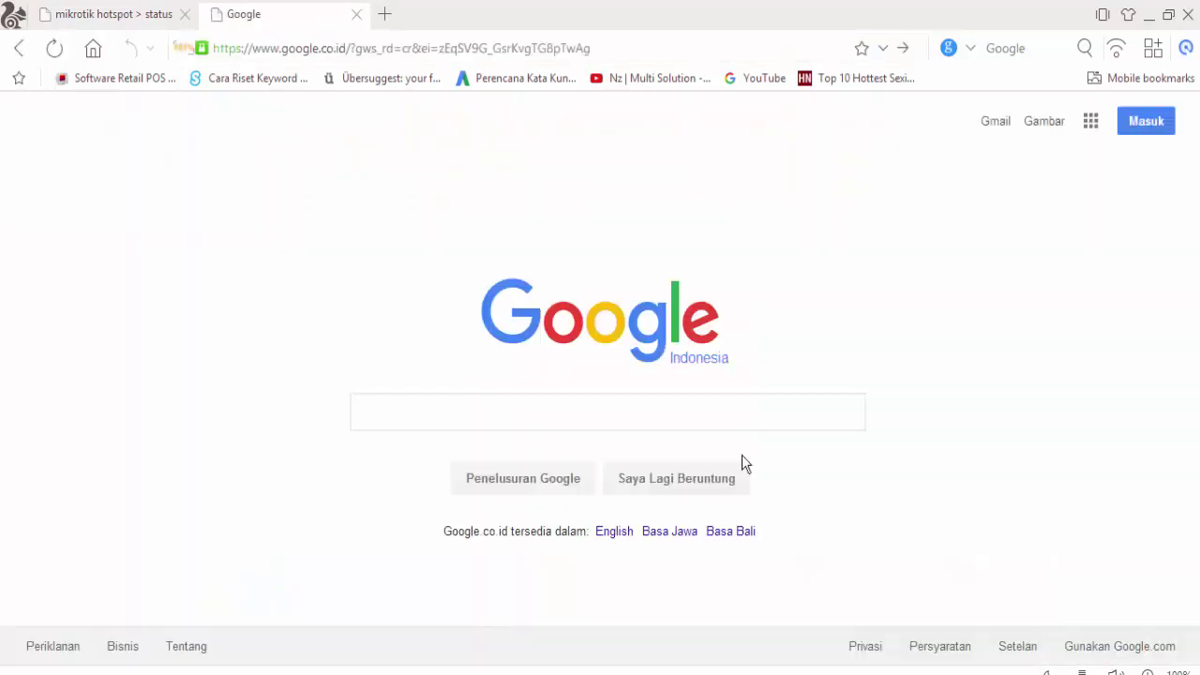
Log user1 off on the hotspot status page and log in again
left_click(178, 17)
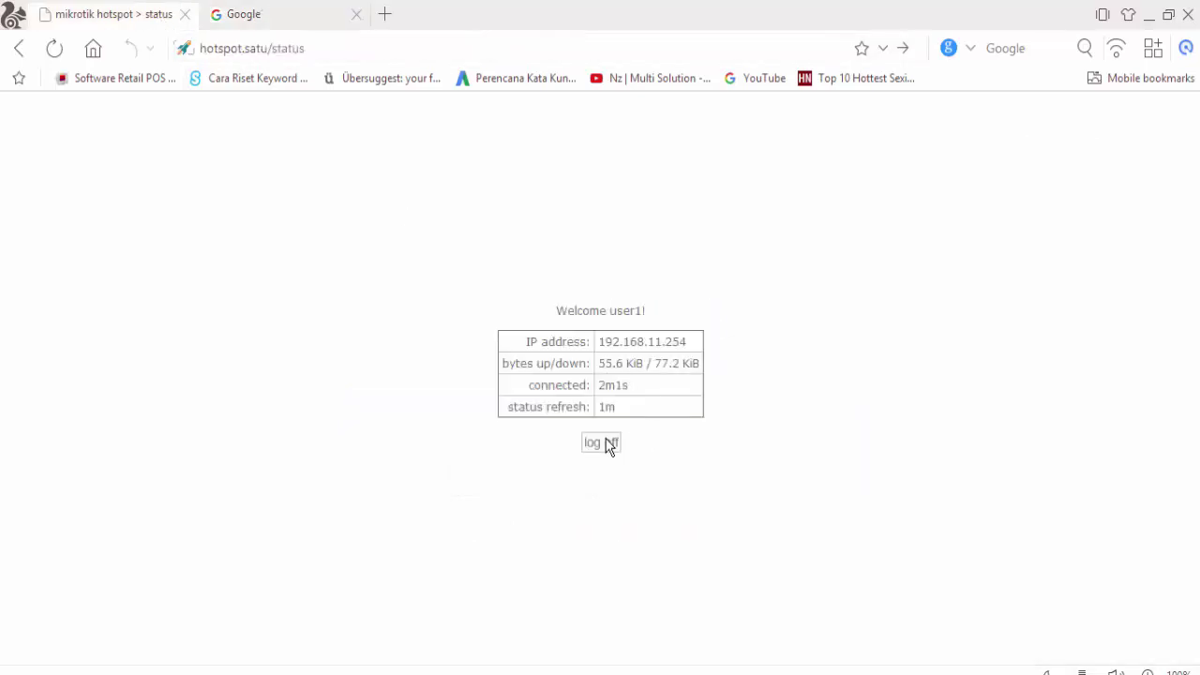
left_click(601, 441)
left_click(616, 451)
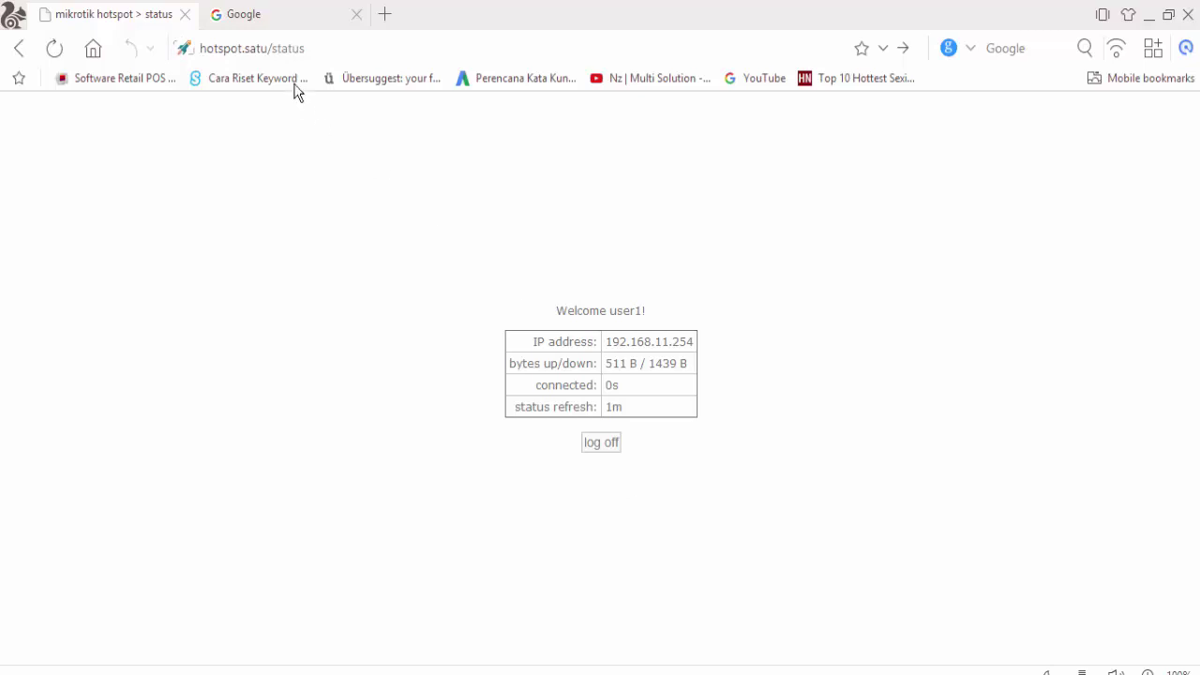
left_click(304, 48)
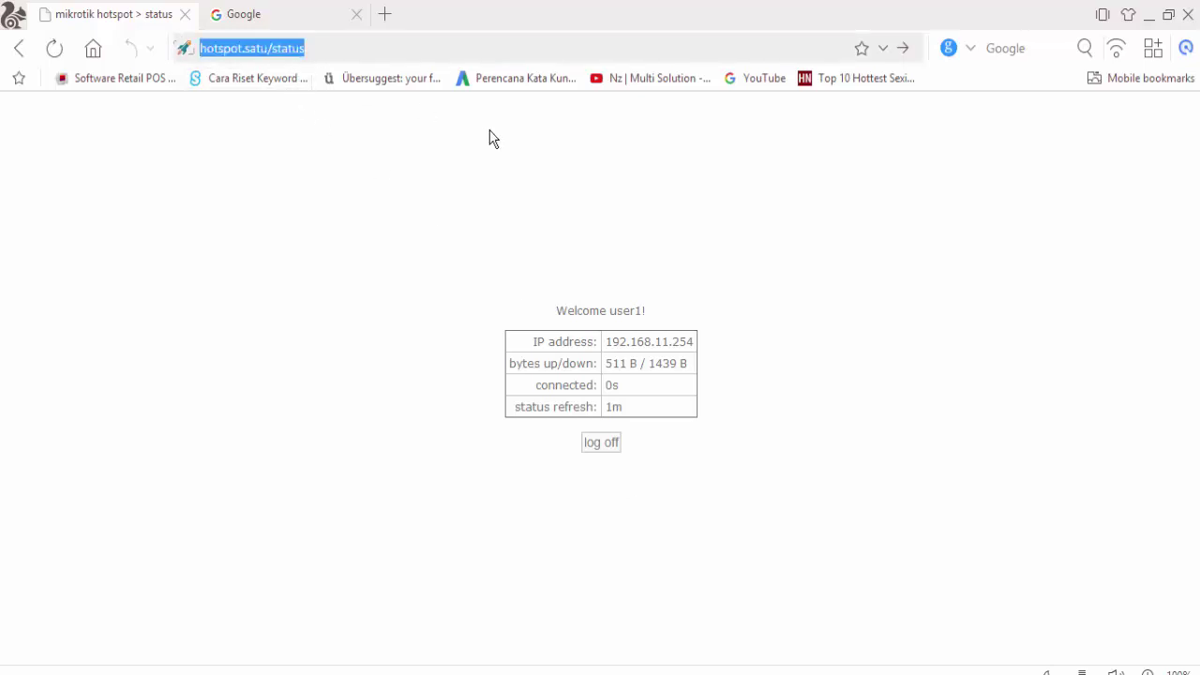
Return the Google tab to the start page and open YouTube from it to test the connection
left_click(280, 26)
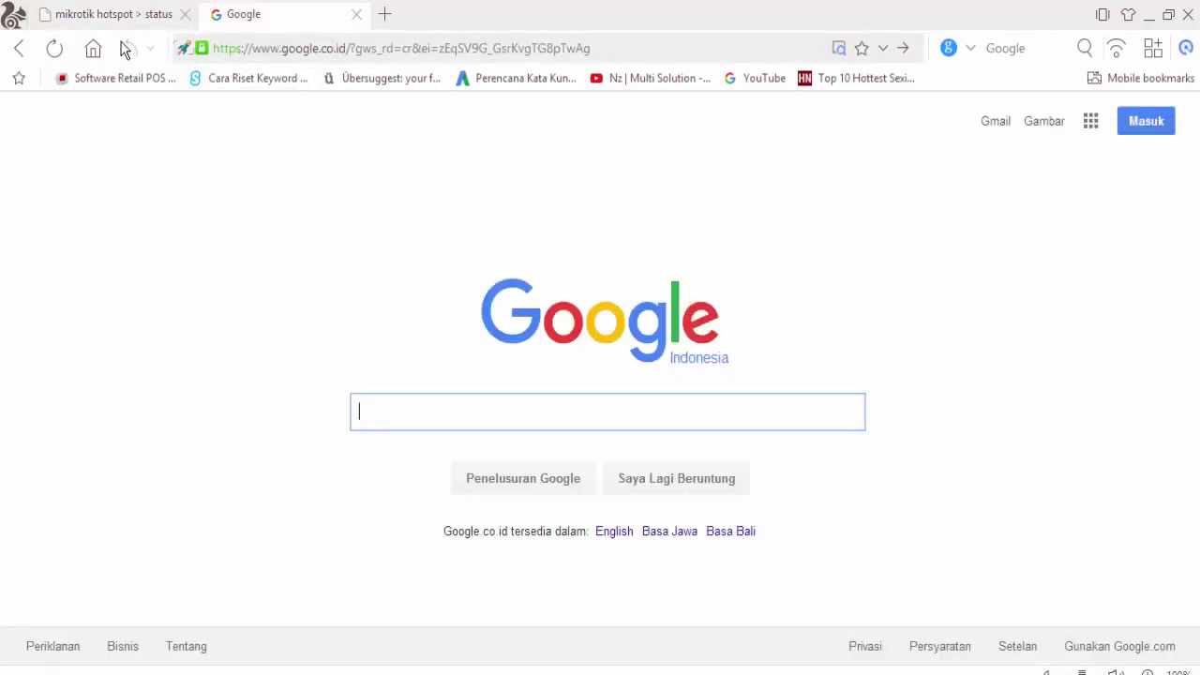
left_click(21, 47)
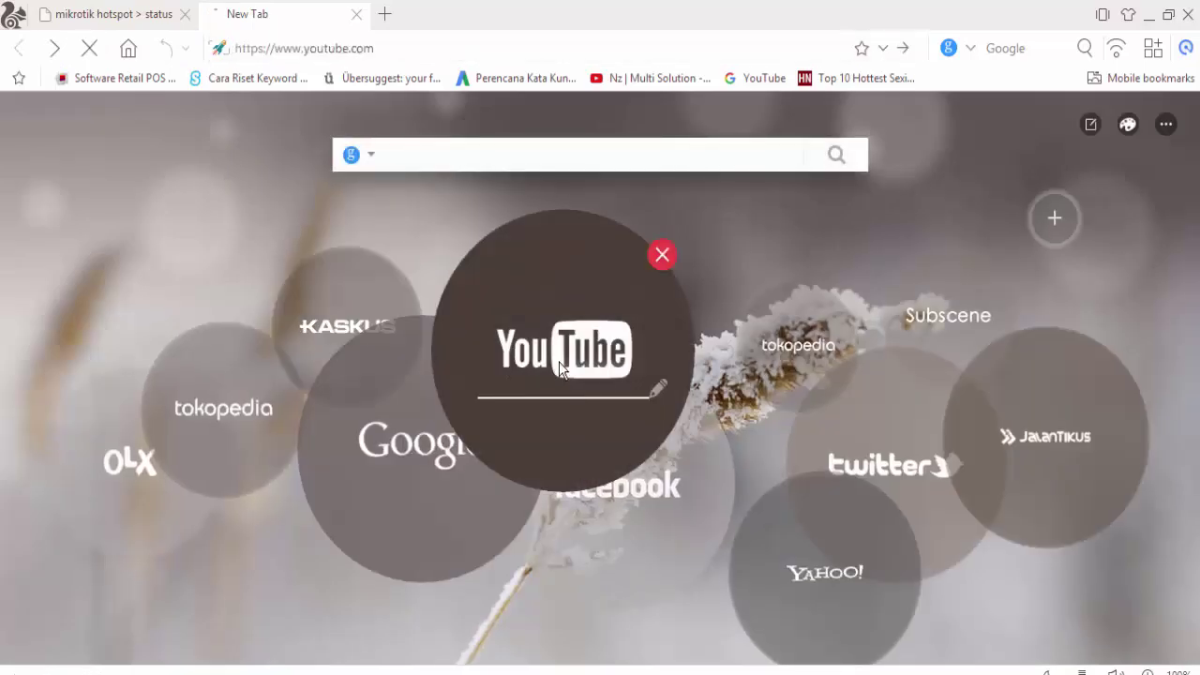
left_click(560, 368)
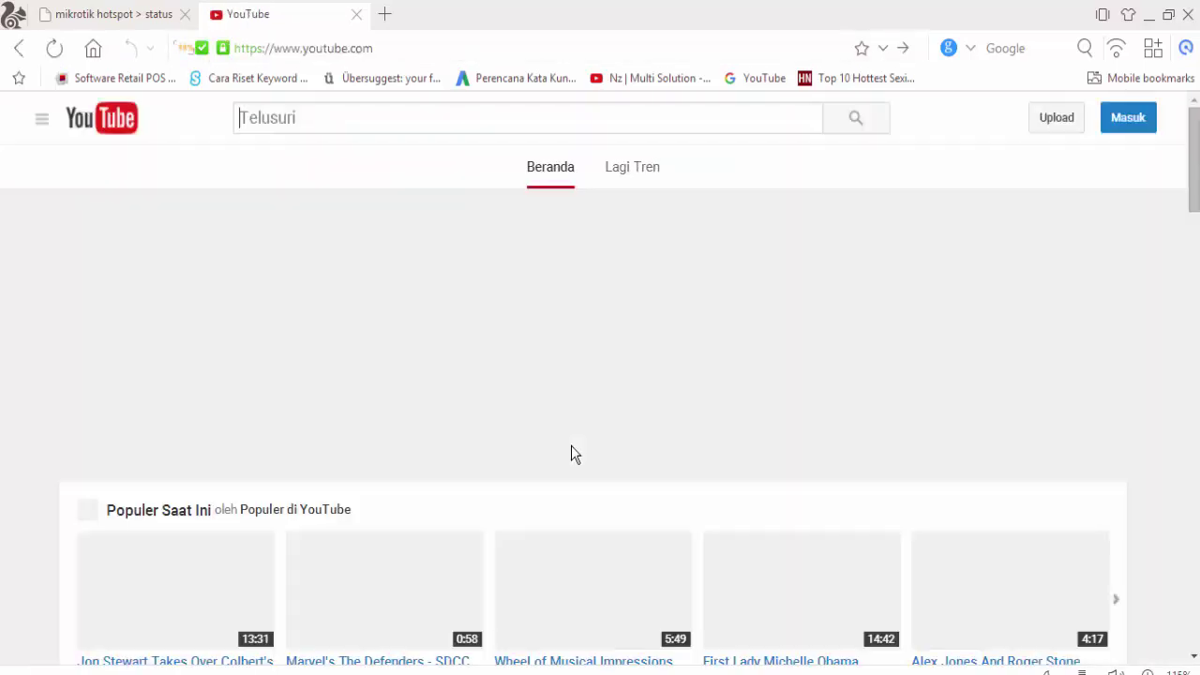
Leave the browser and dismiss the router disconnection error in WinBox
left_click(1189, 15)
left_click(731, 404)
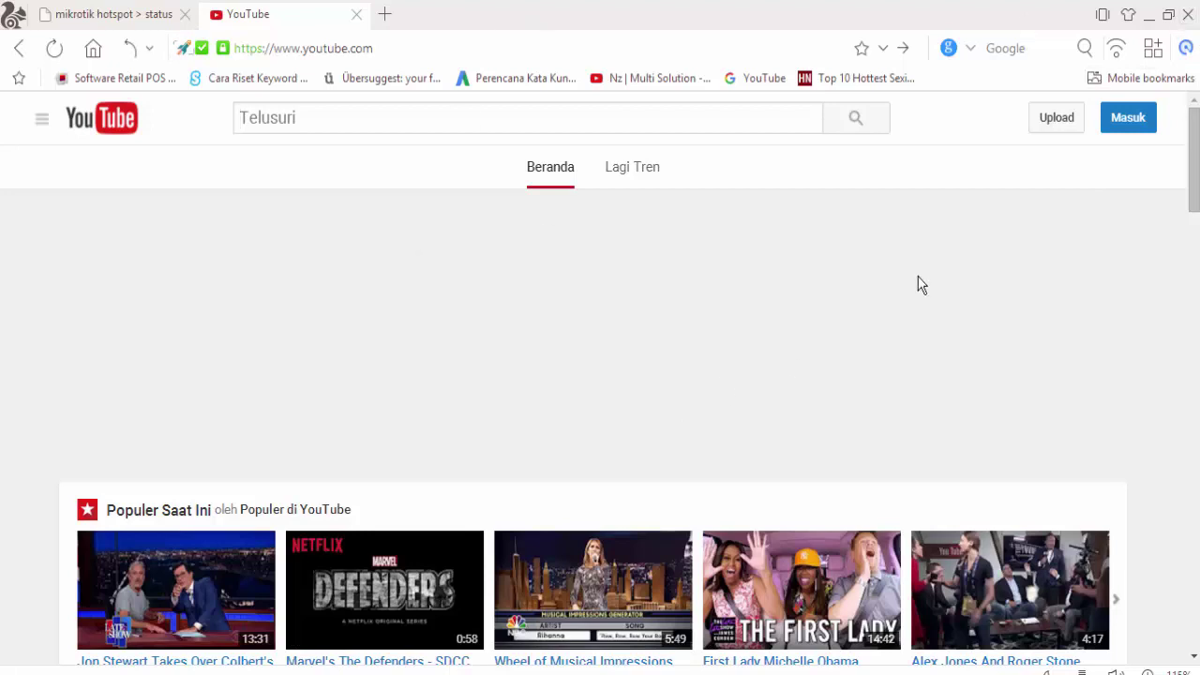
left_click(511, 386)
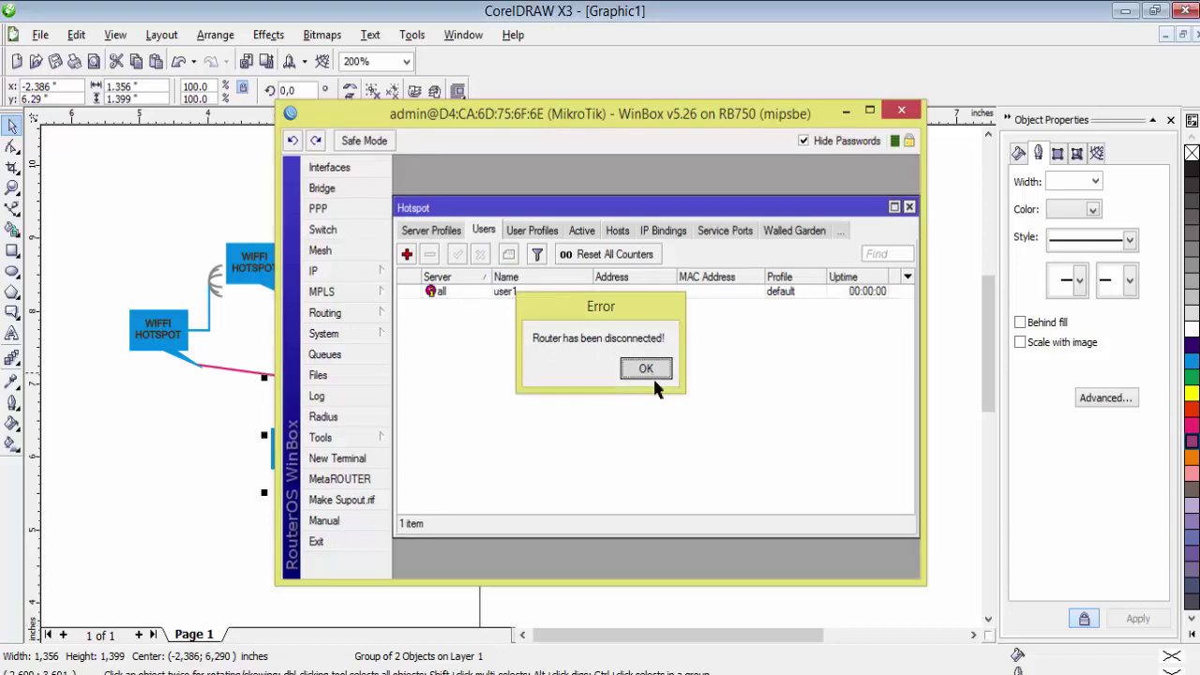
left_click(649, 370)
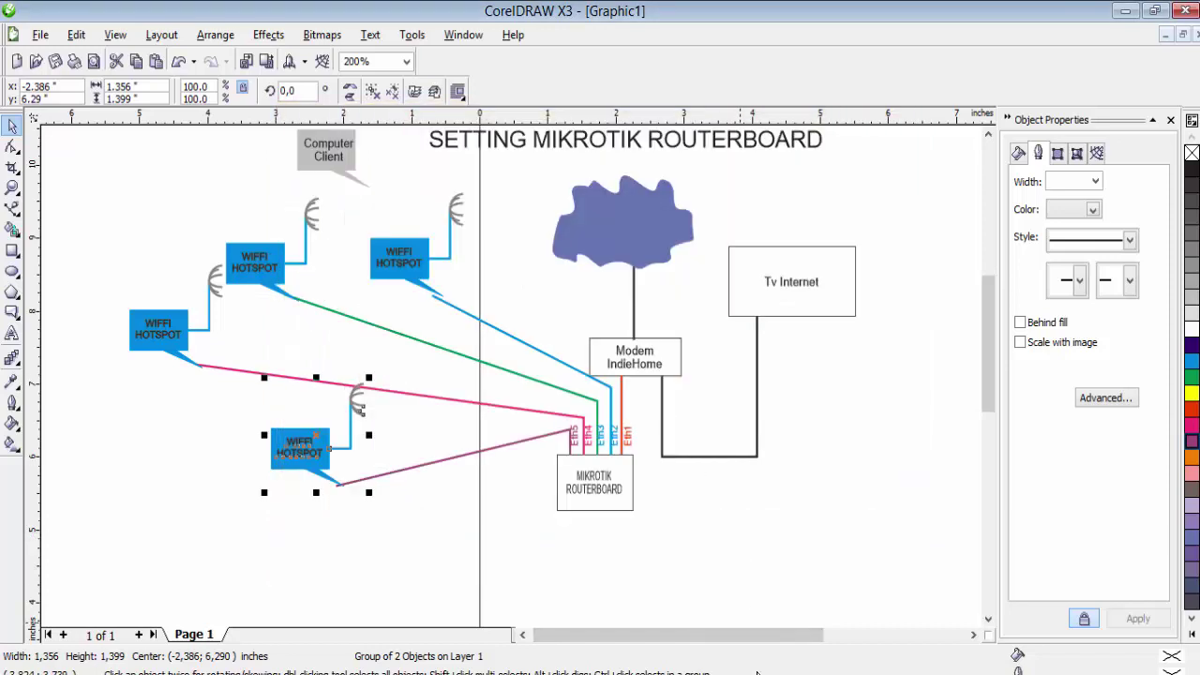
Switch to the Notepad++ notes, maximize the window and highlight the headings SETING MIKROTIK ROUTER BOARD and MULTI HOTSPOT
key("alt+Tab")
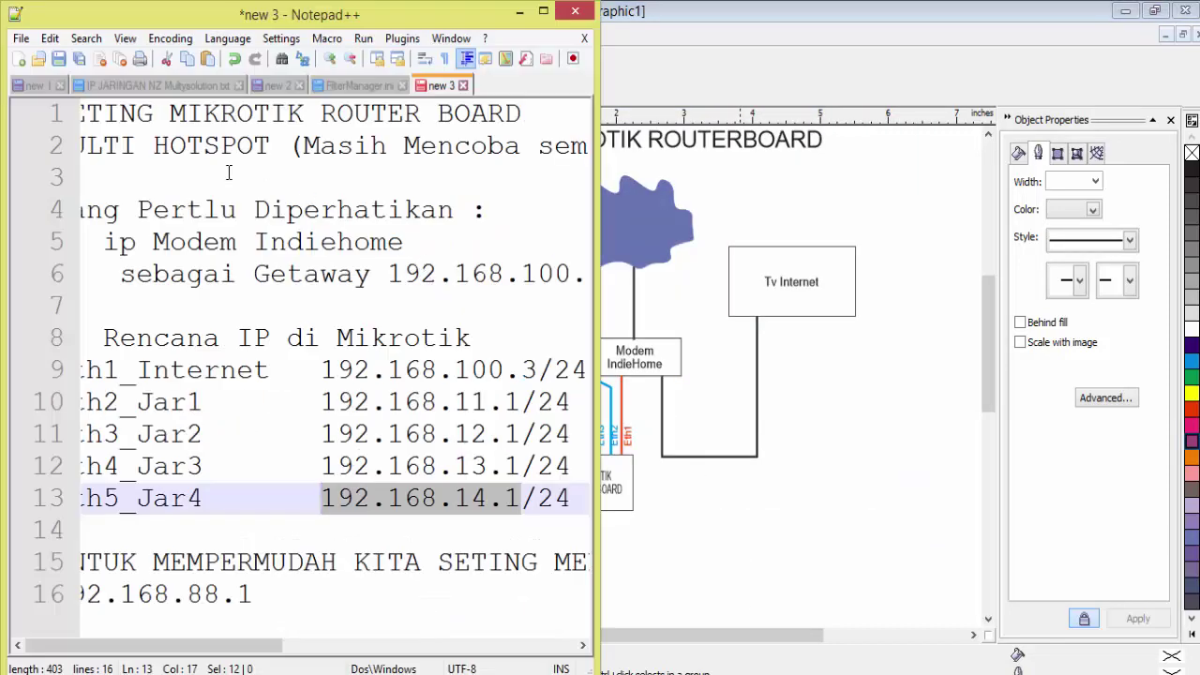
left_click(549, 13)
left_click_drag(540, 106, 56, 78)
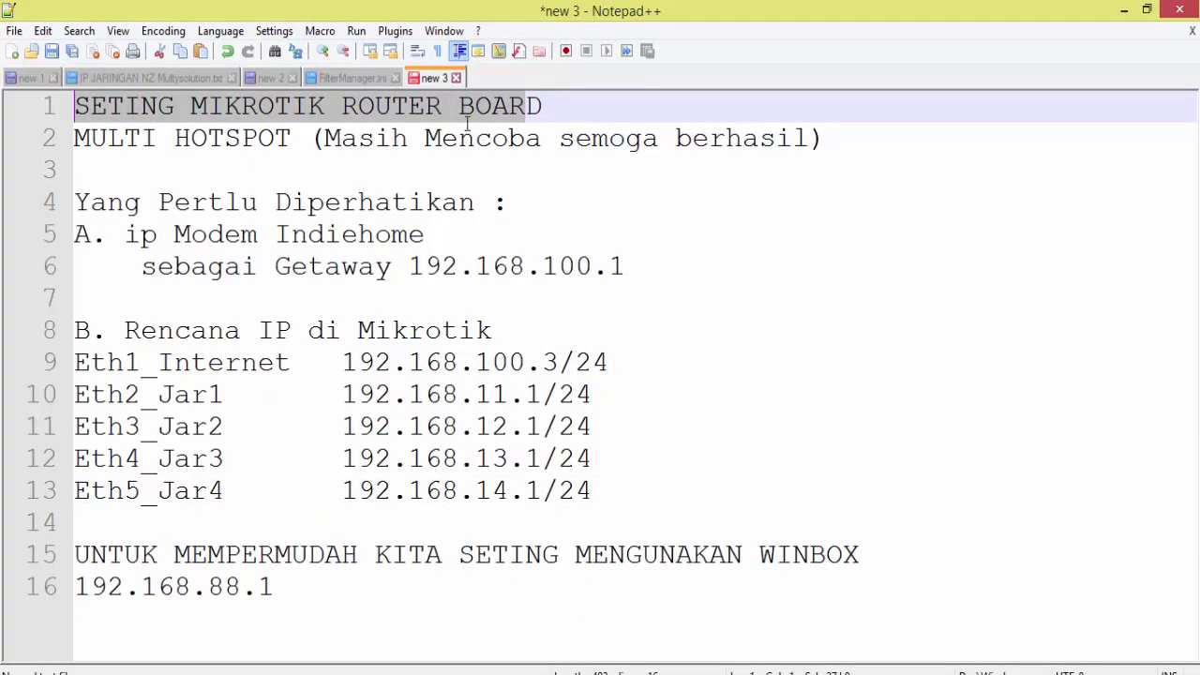
left_click_drag(300, 139, 71, 146)
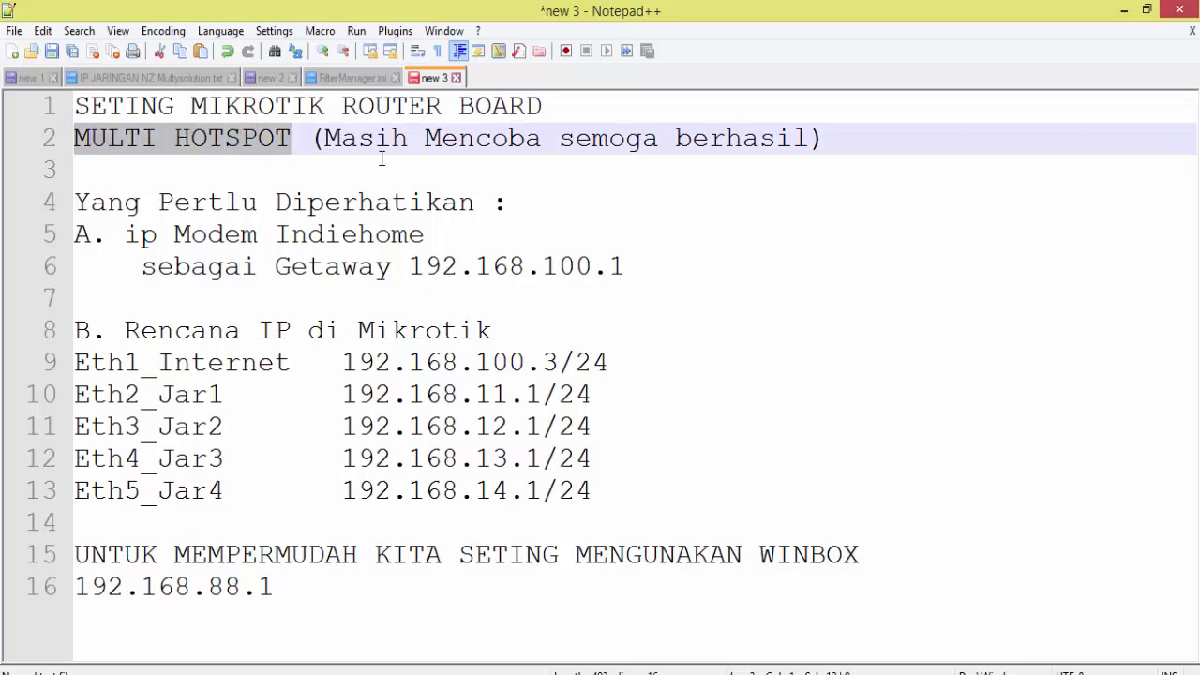
Replace the remark in parentheses after MULTI HOTSPOT with text beginning "AL"
left_click_drag(812, 140, 347, 150)
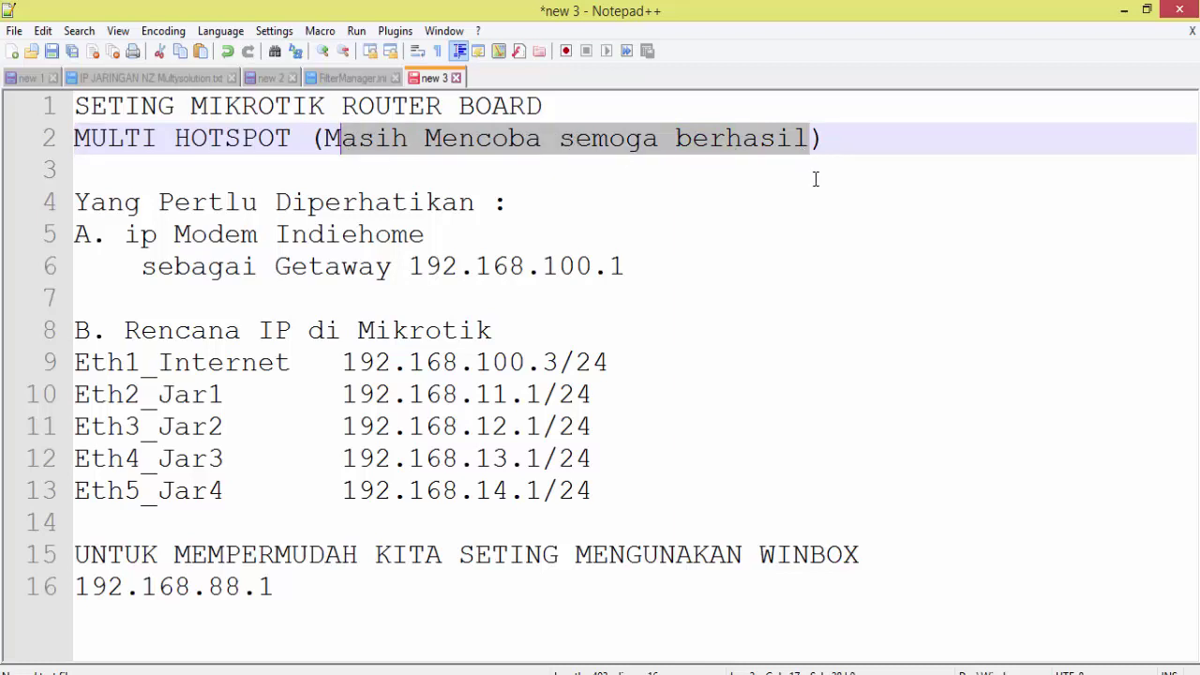
key("BackSpace")
key("BackSpace")
type("AL")
type("h")
key("BackSpace")
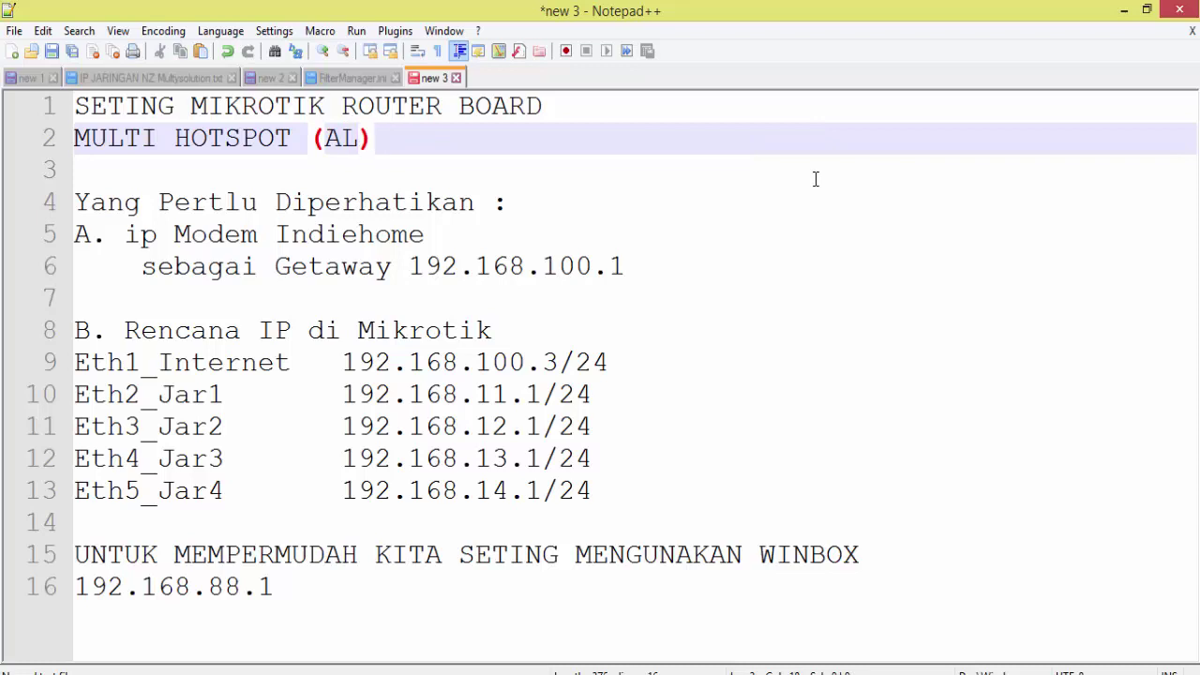